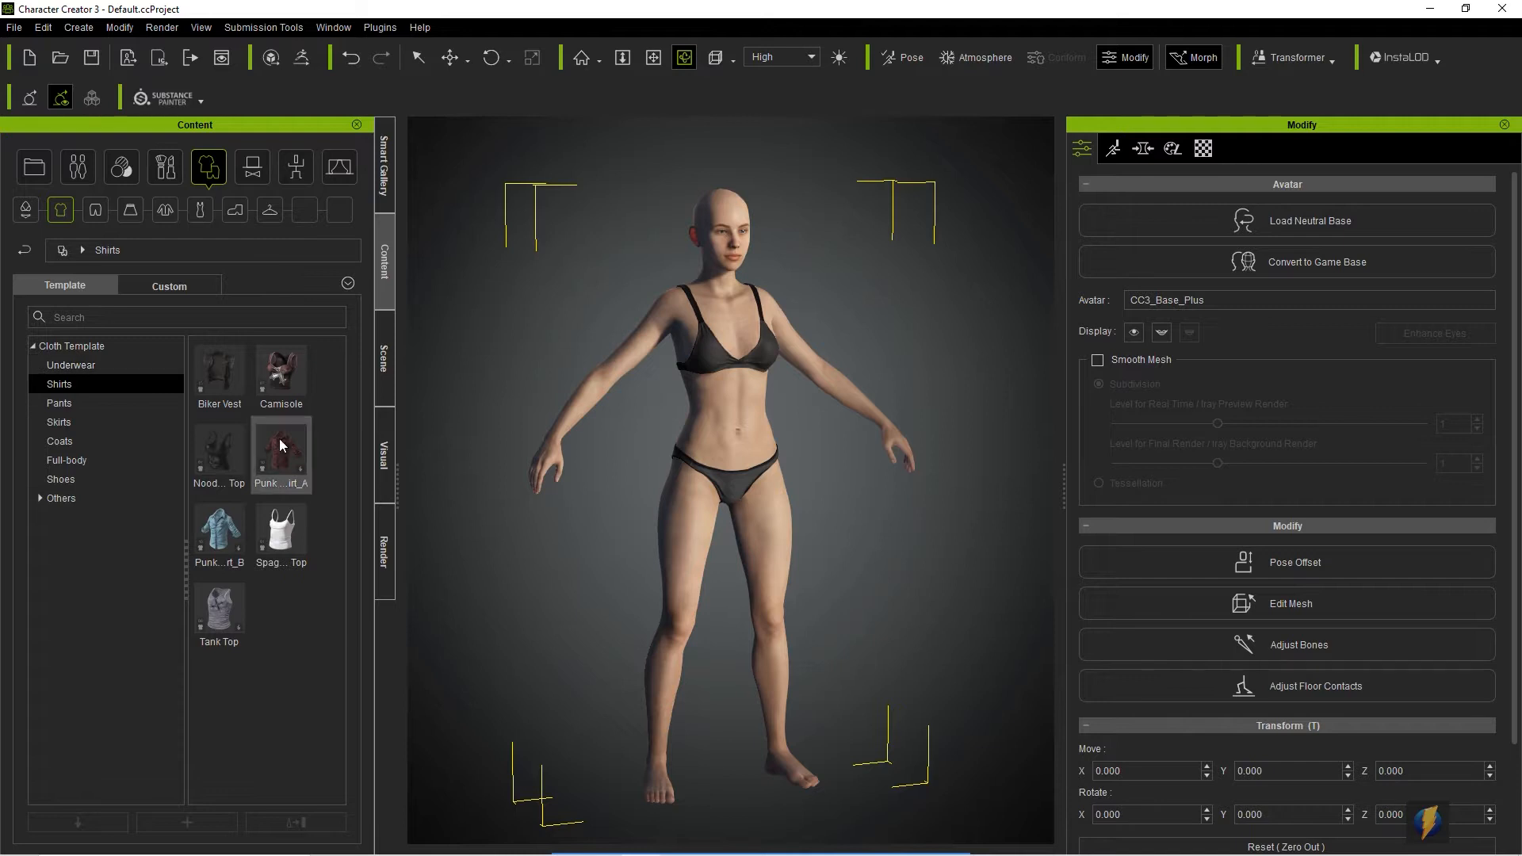
Dress the avatar in the Spaghetti-strap Top from Shirts and Jeans_A from Pants, and check the outfit all around
drag(282, 541, 730, 409)
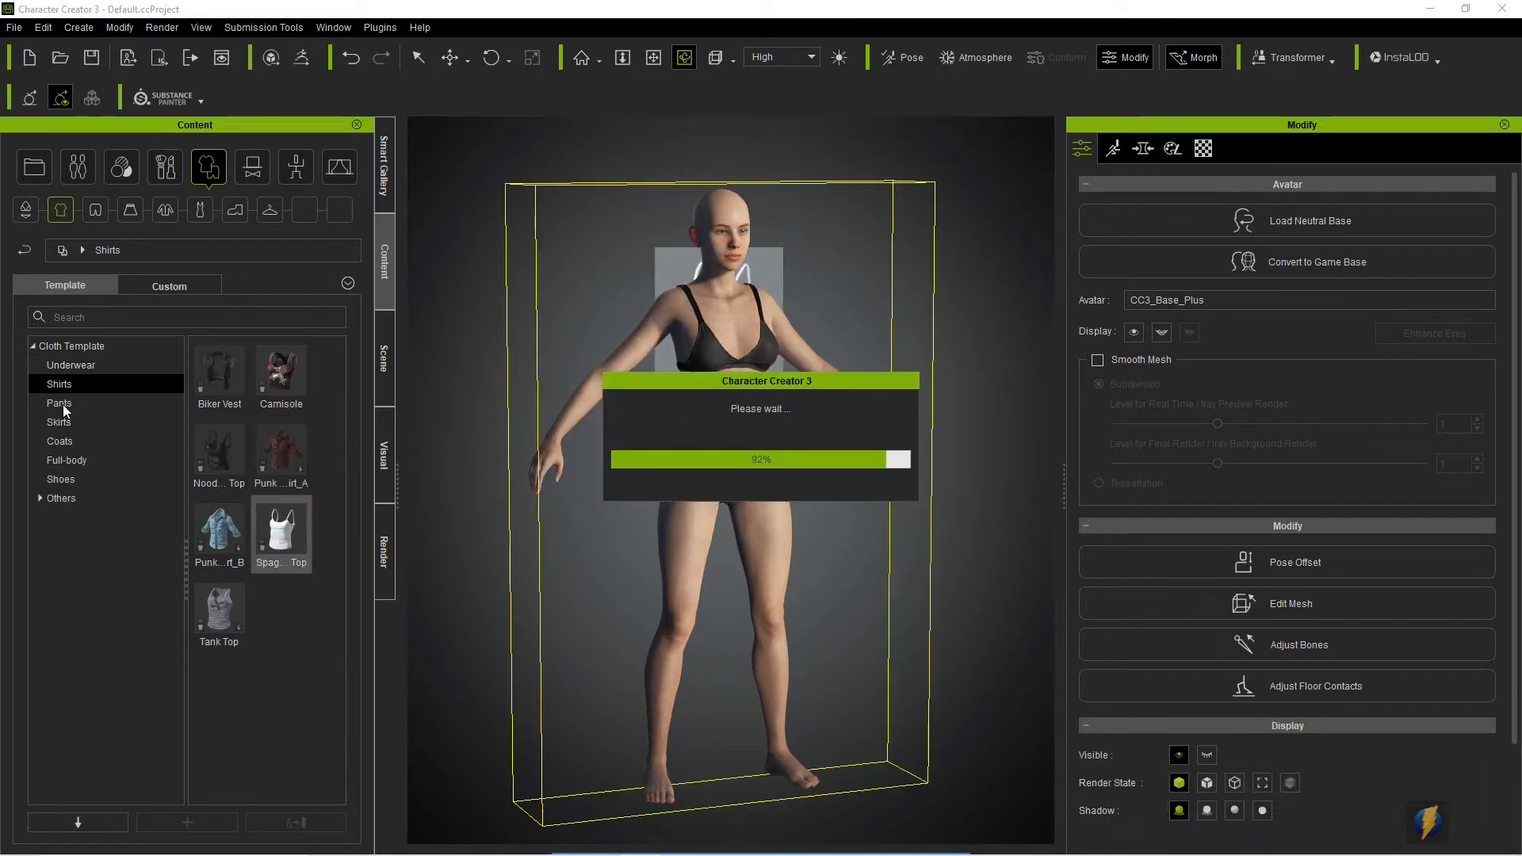
click(64, 405)
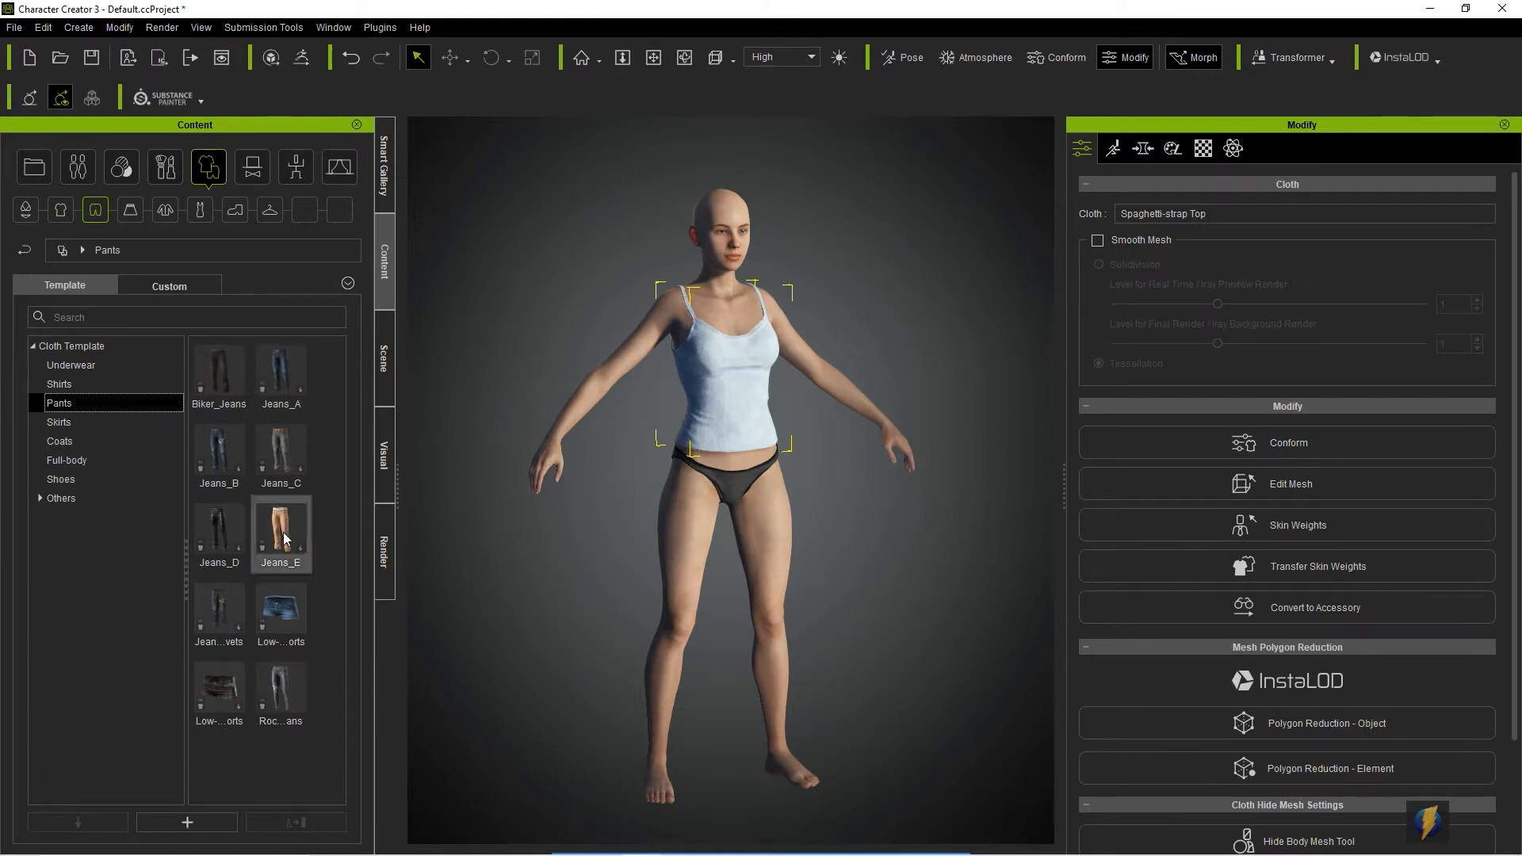
drag(282, 371, 729, 459)
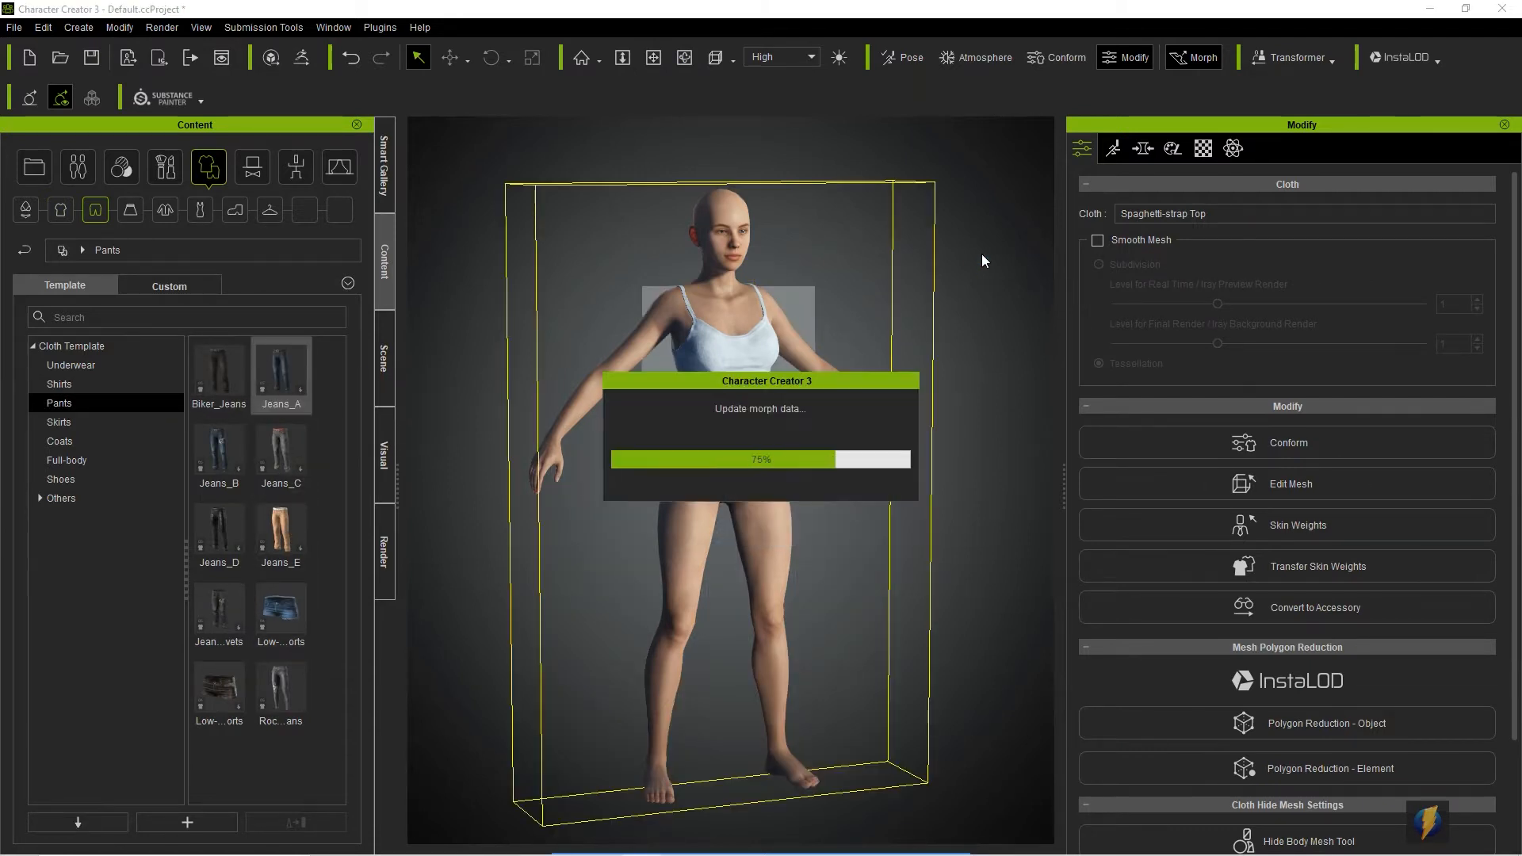
alt+right_drag(856, 420, 645, 407)
alt+right_drag(919, 331, 299, 341)
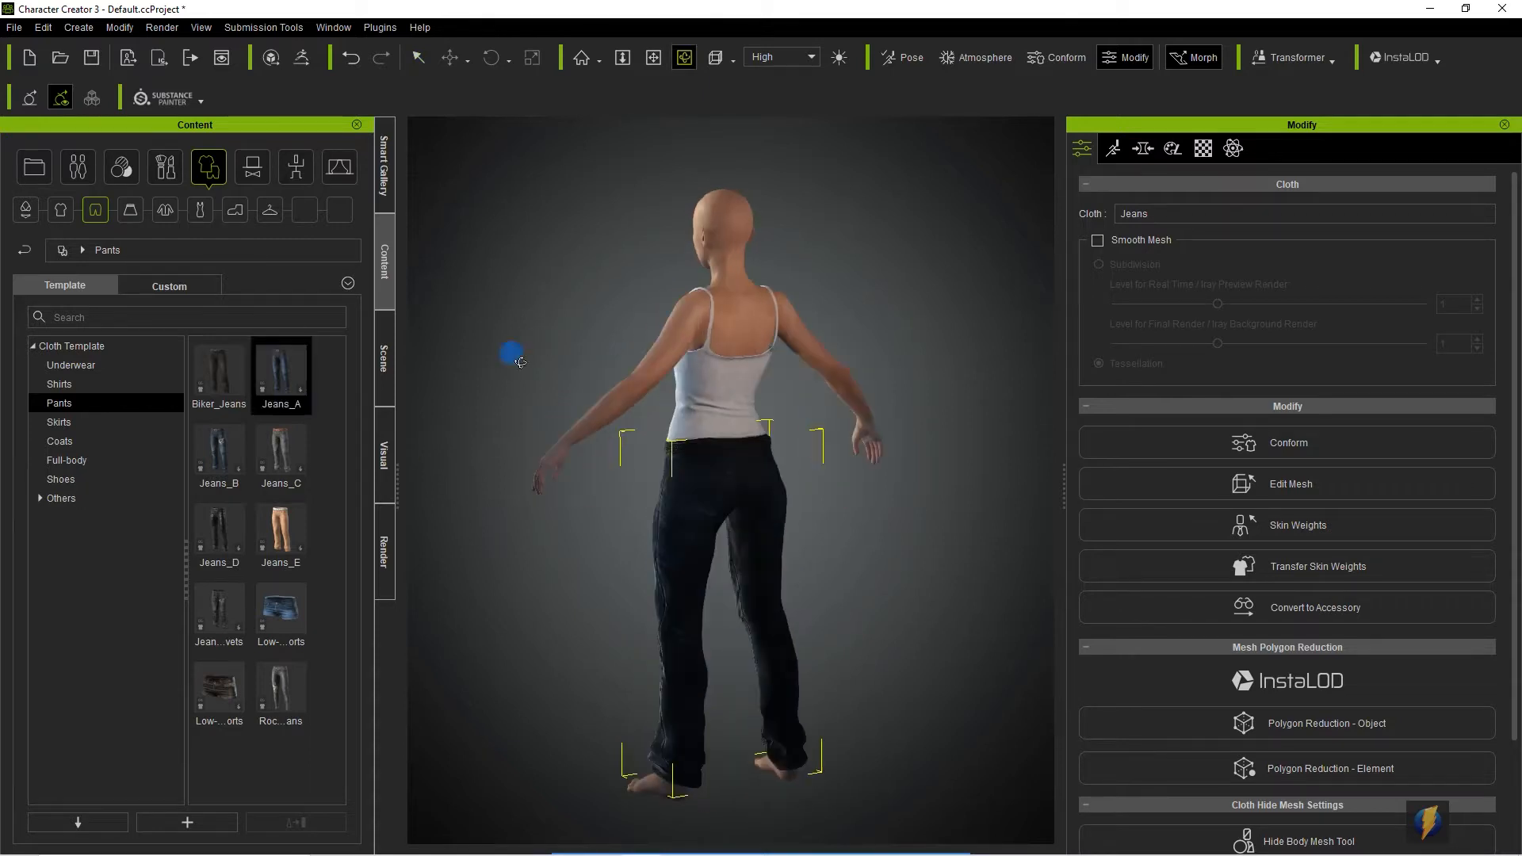
alt+right_drag(893, 351, 323, 364)
alt+right_drag(901, 382, 302, 383)
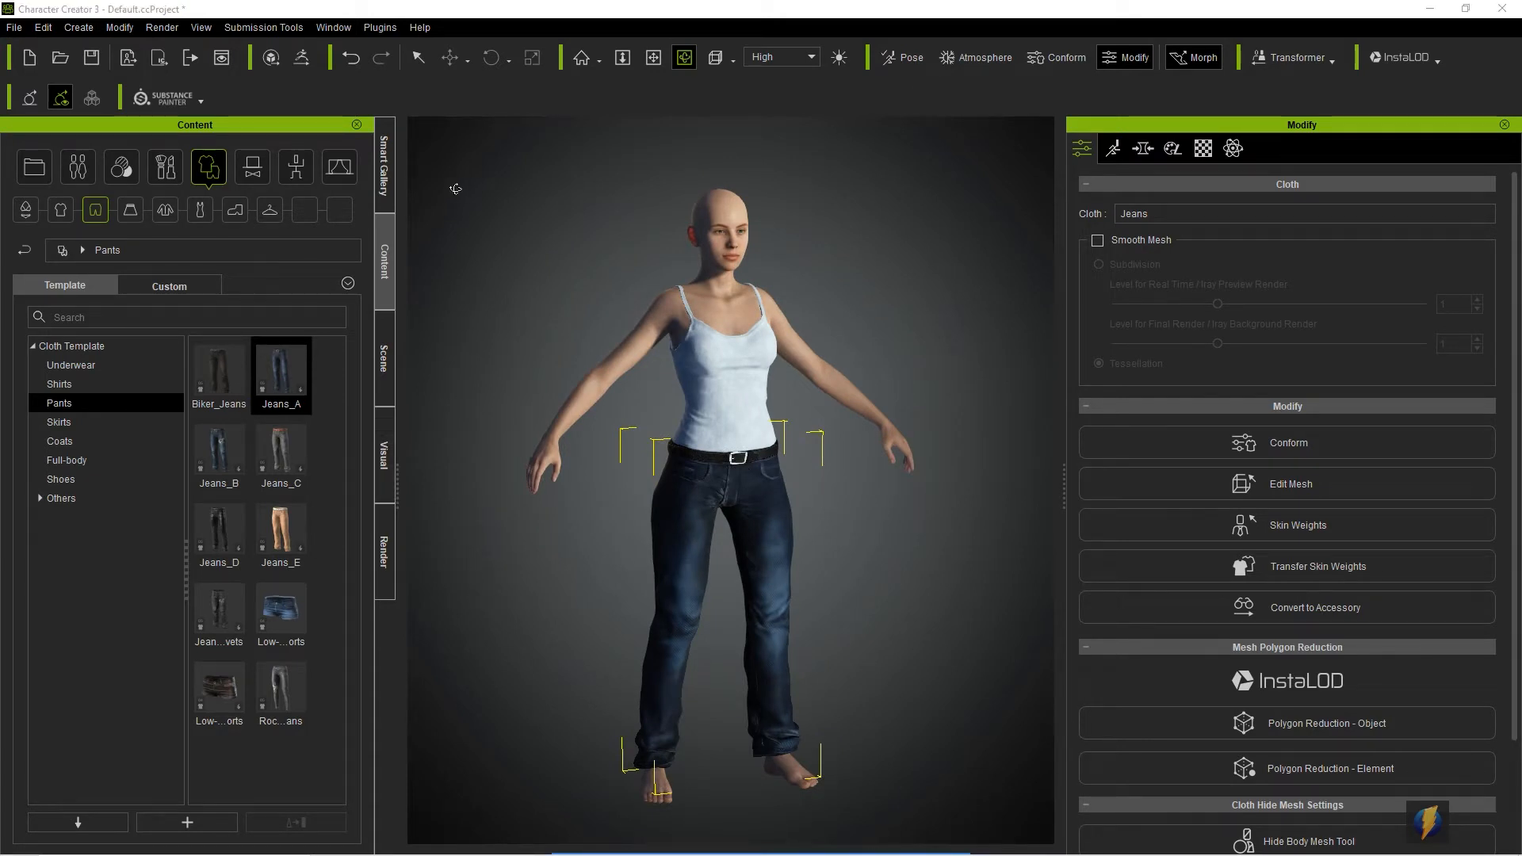
Browse the asset packs in the Smart Gallery
click(388, 175)
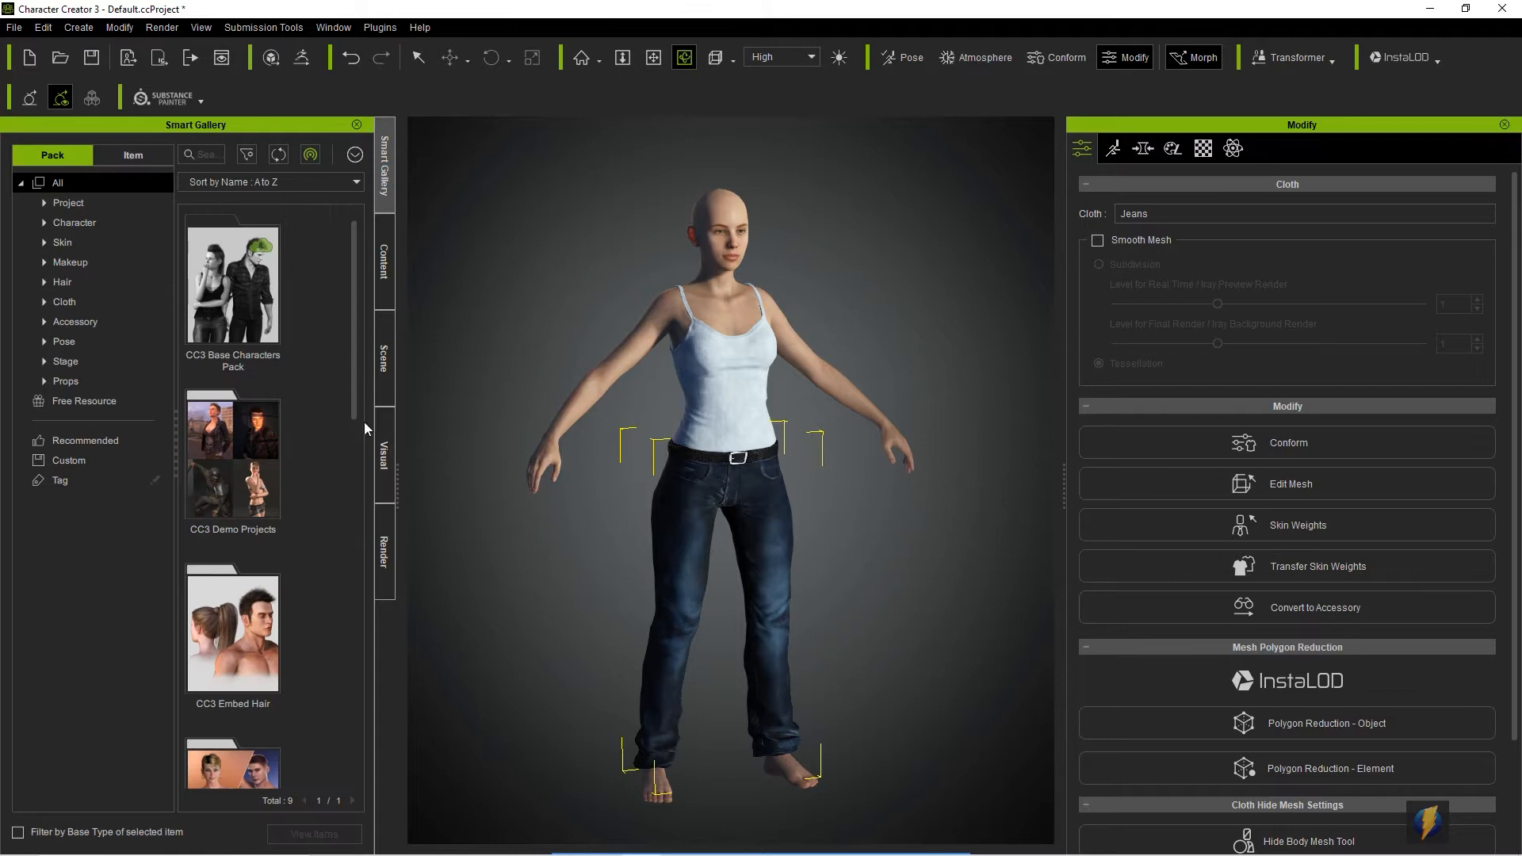
scroll(326, 425, down, 2)
scroll(326, 426, down, 4)
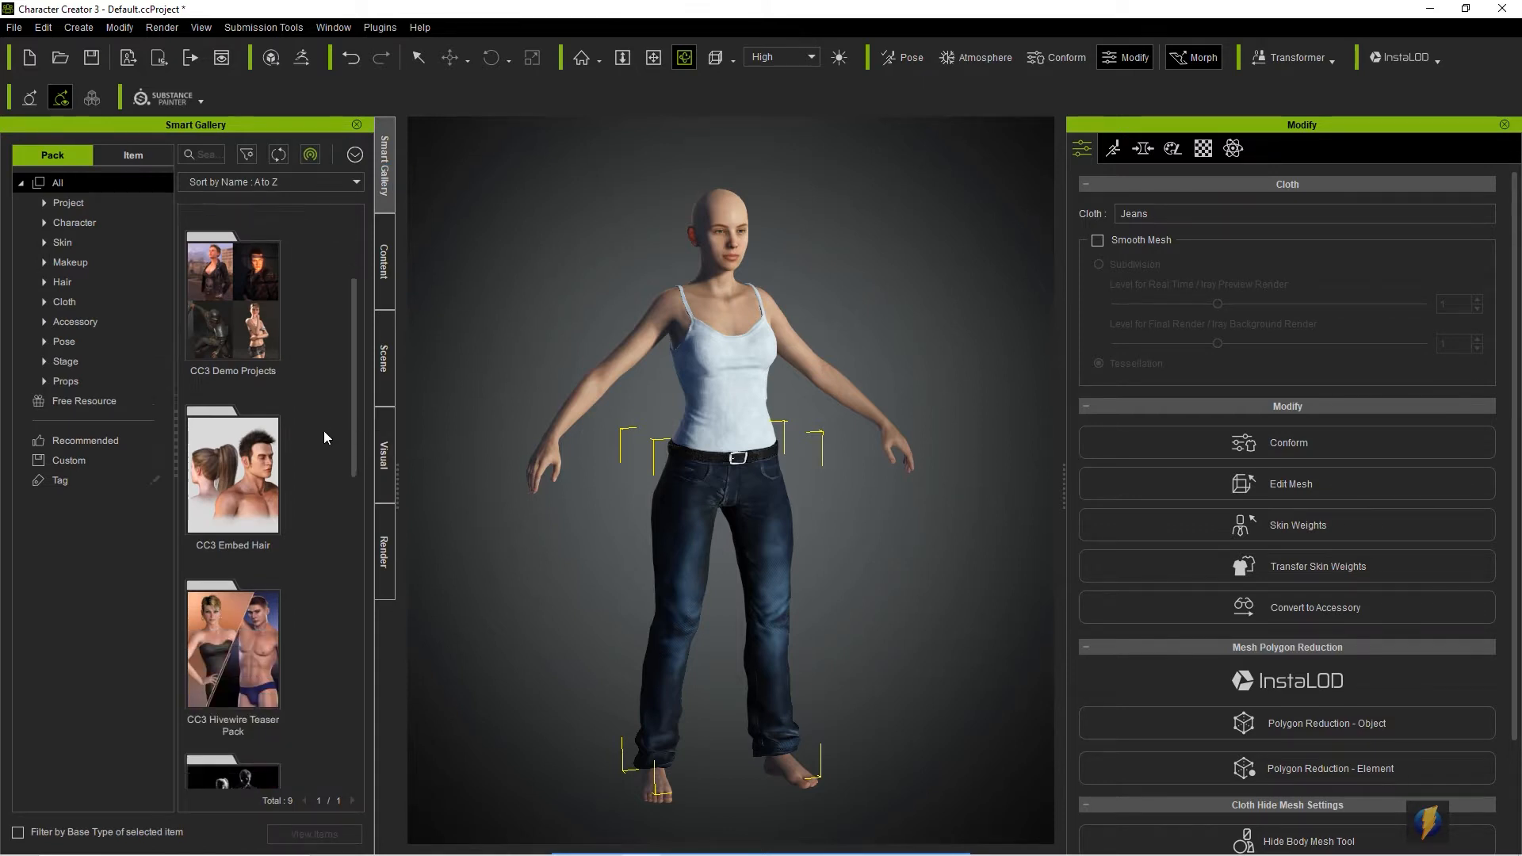
drag(350, 338, 329, 224)
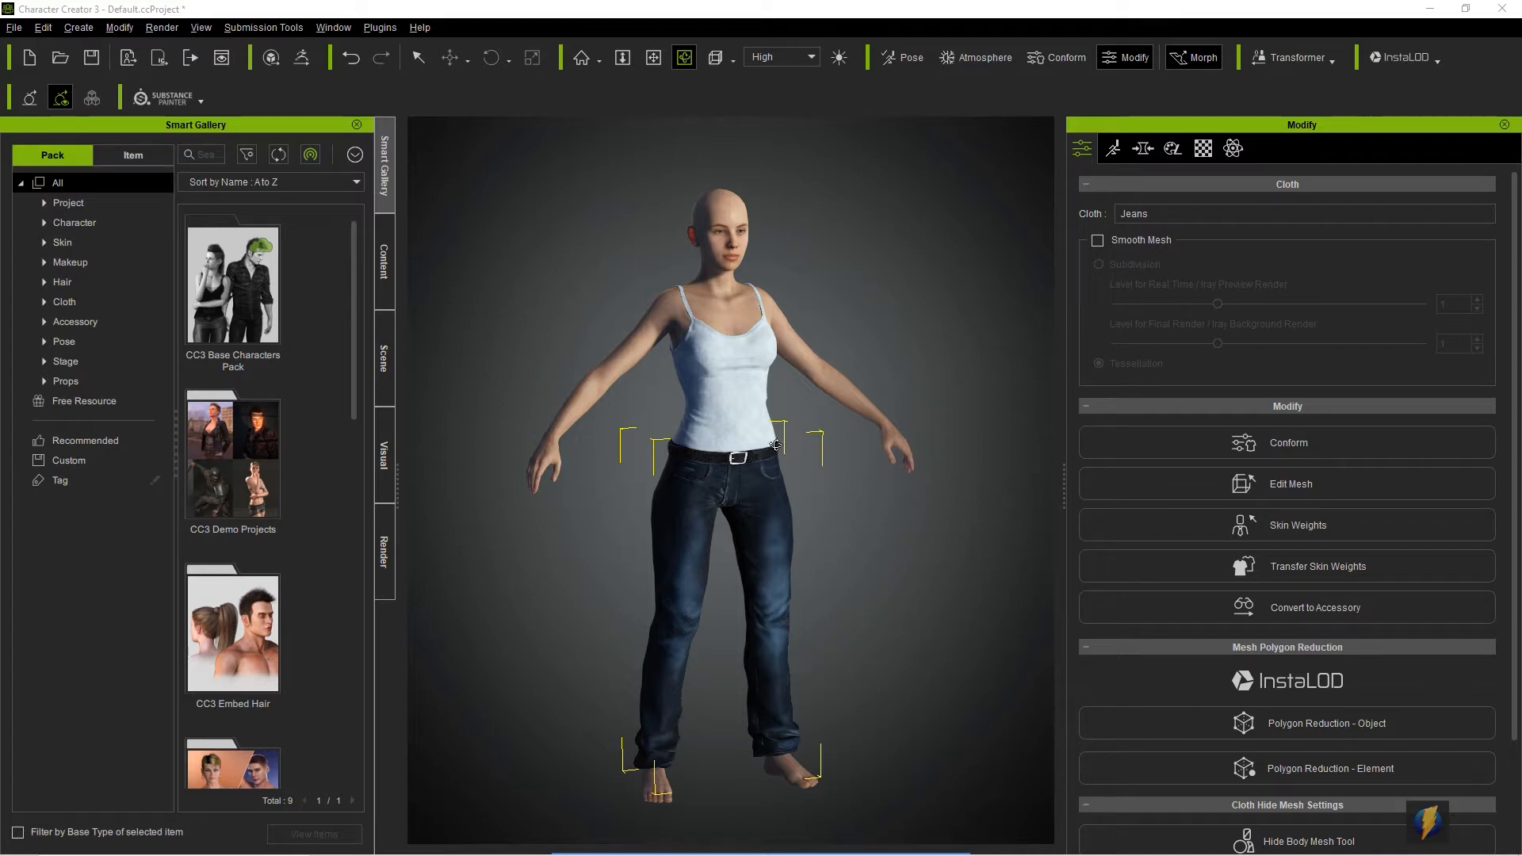
Start an OBJ export of the character with its current pose, using the Y-Up axis
click(16, 30)
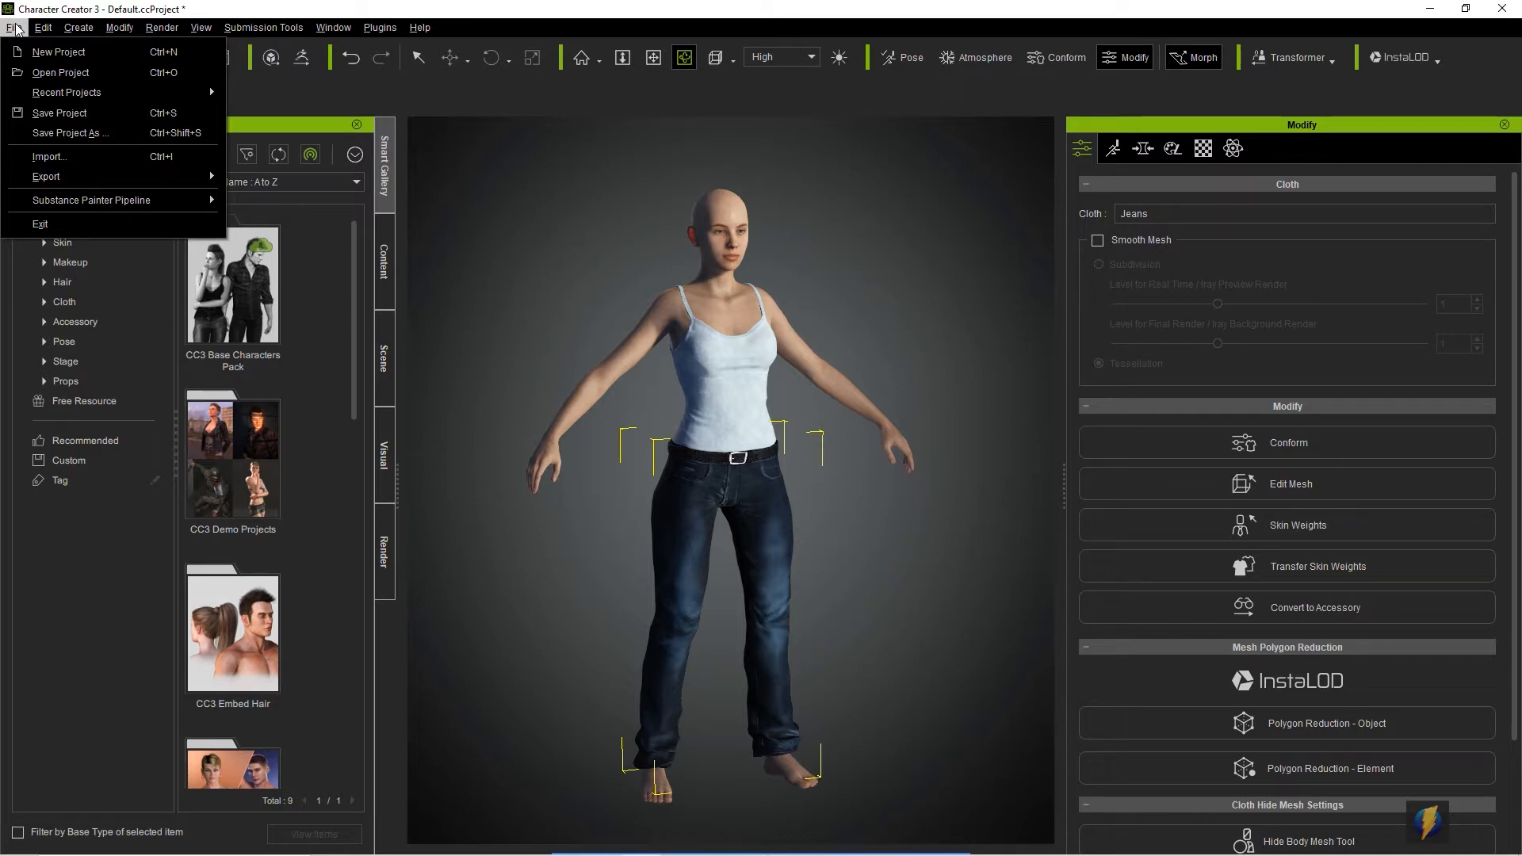
mouse_move(49, 178)
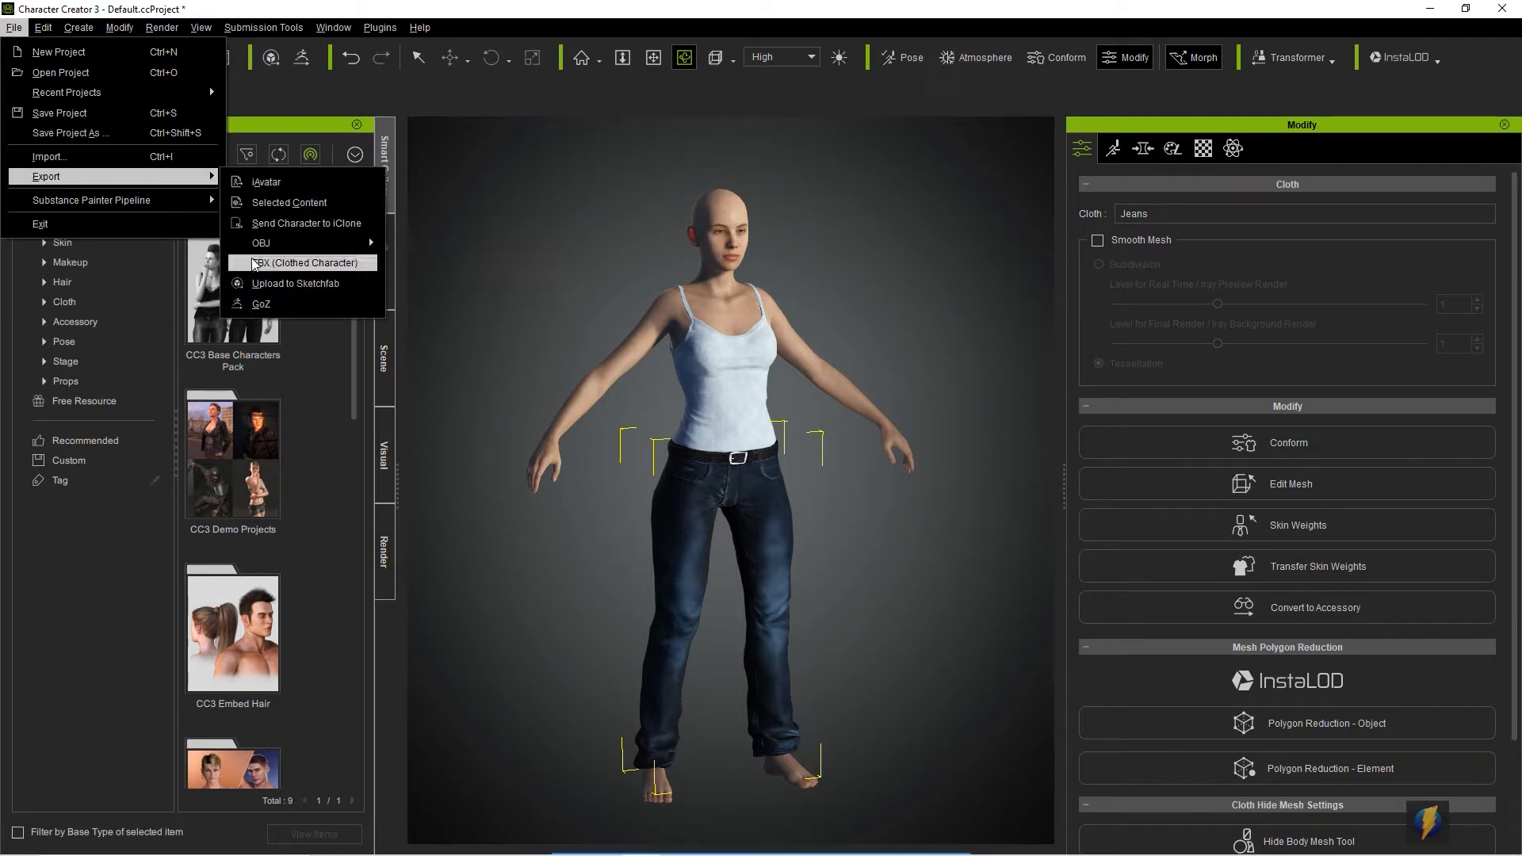
mouse_move(258, 250)
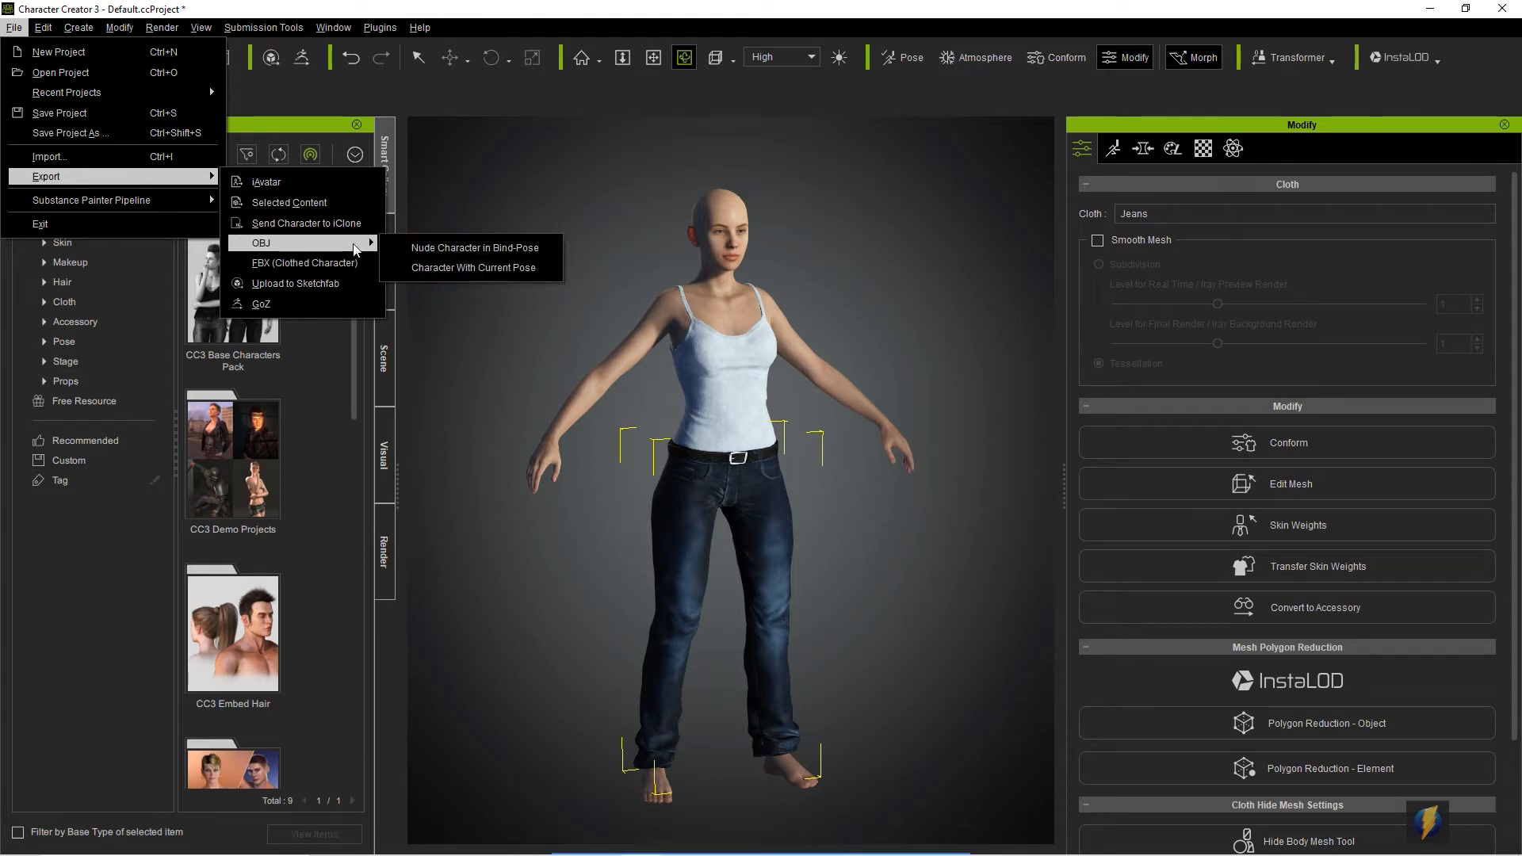
click(432, 269)
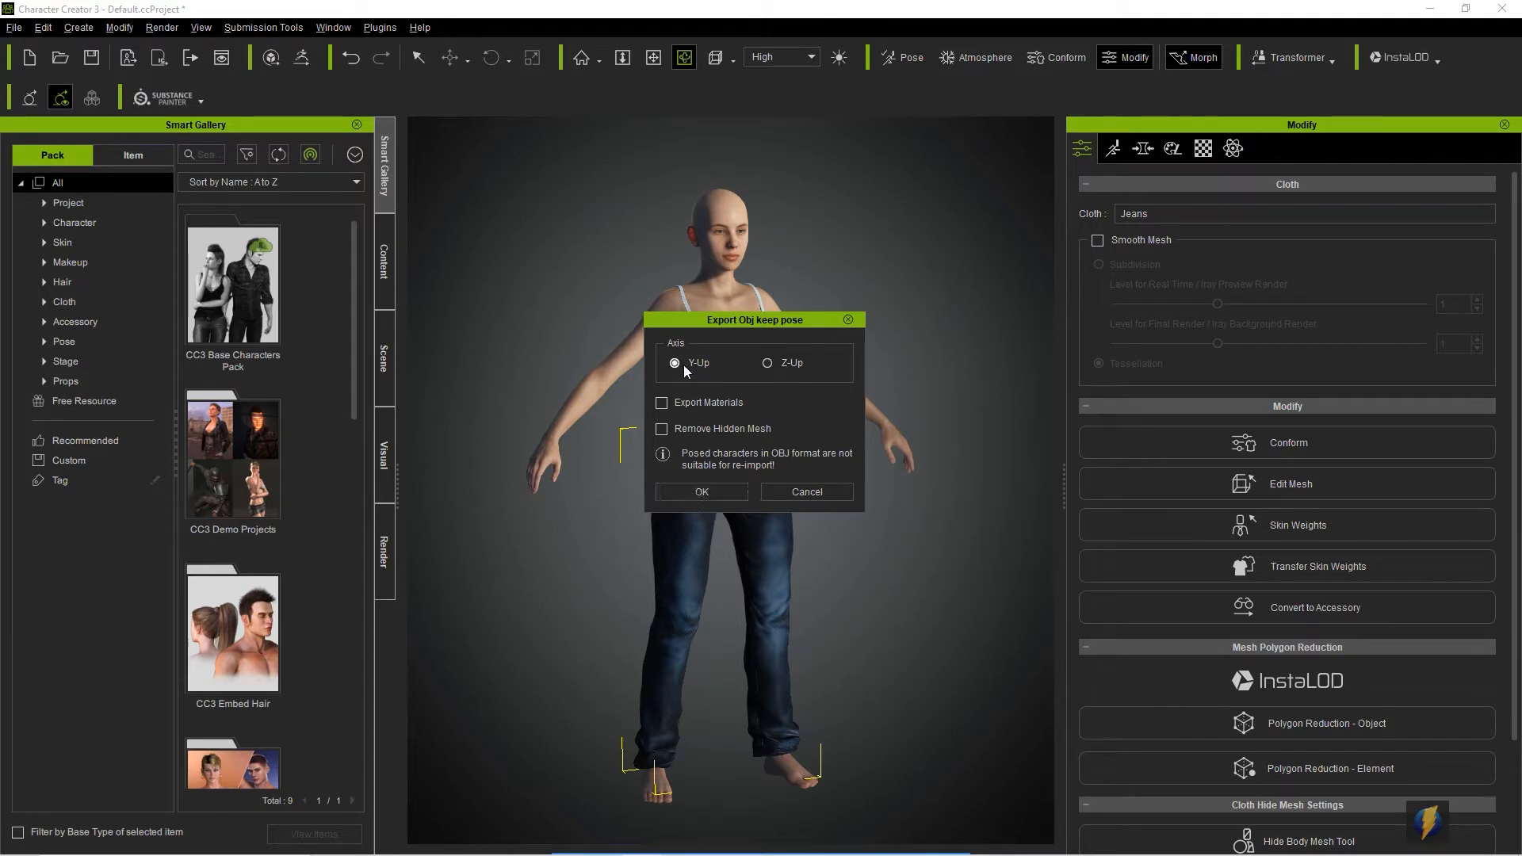
click(694, 491)
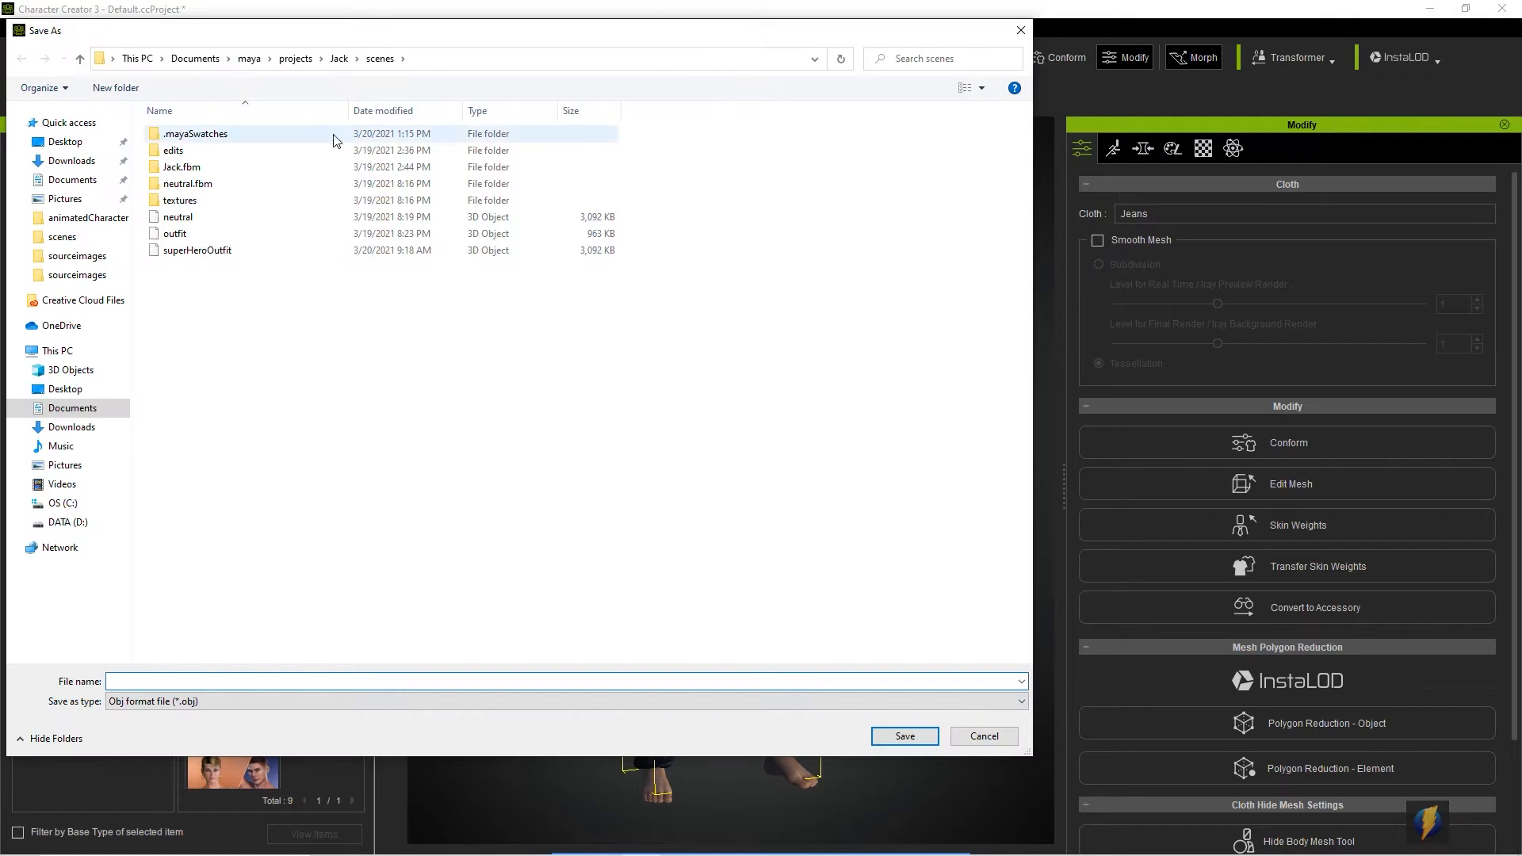
Save the exported OBJ as baseMesh in the scenes folder of the iClone_Assets Maya project
click(296, 58)
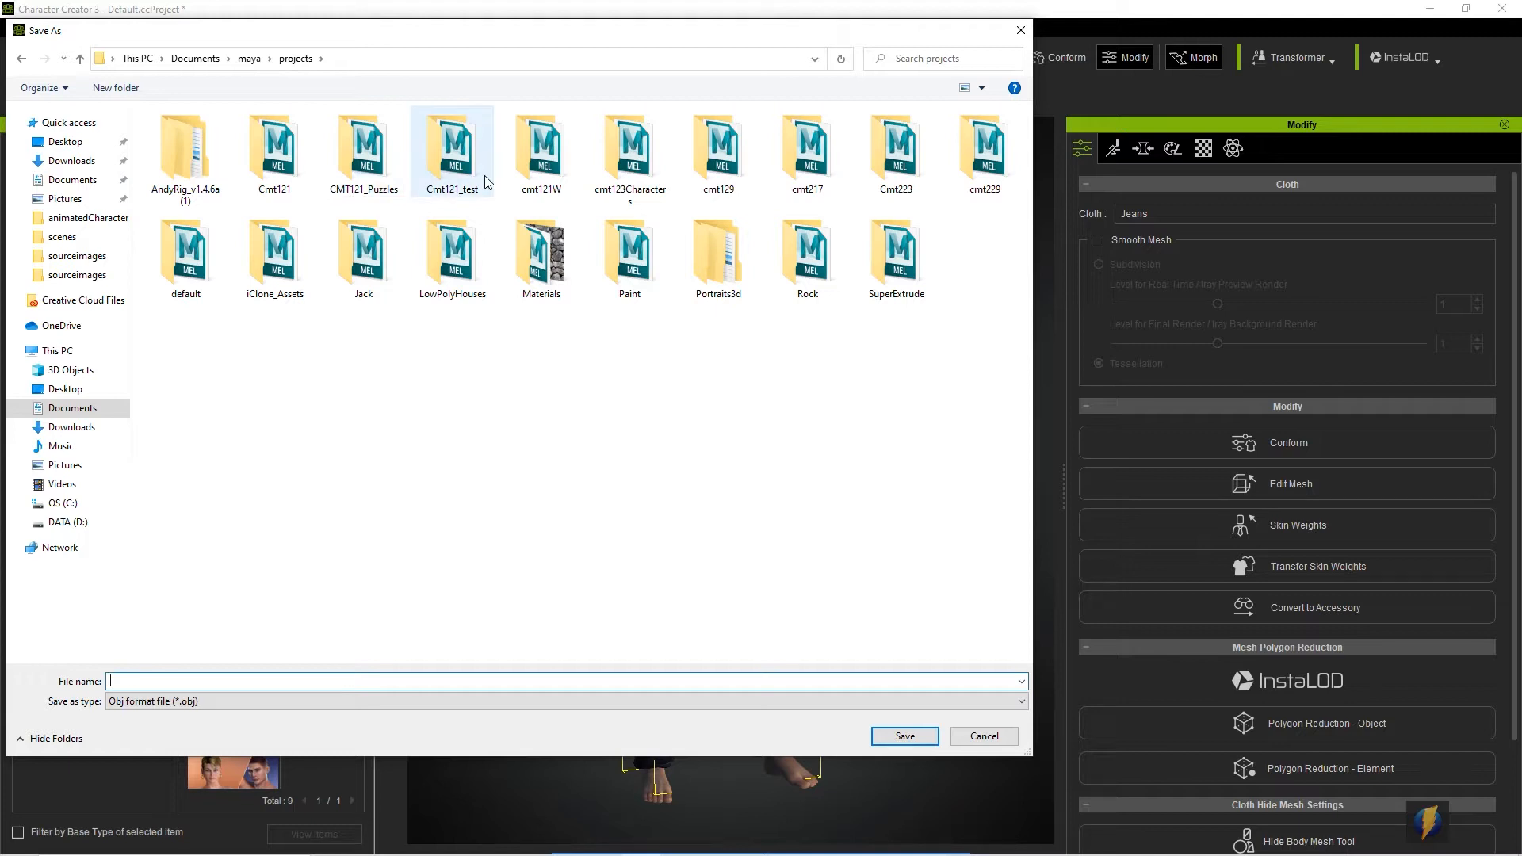
double_click(275, 252)
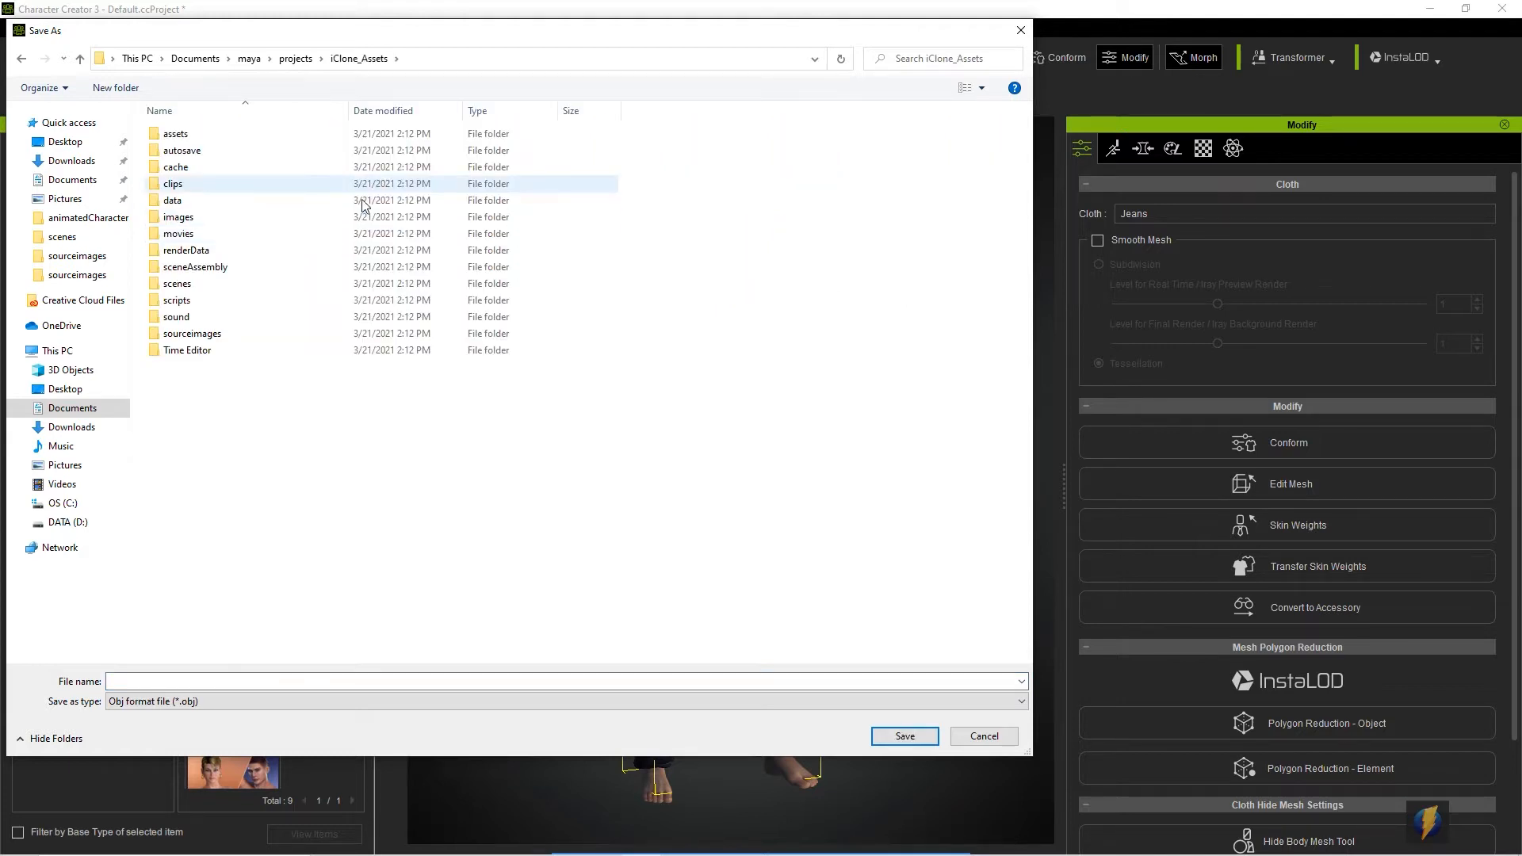
double_click(176, 284)
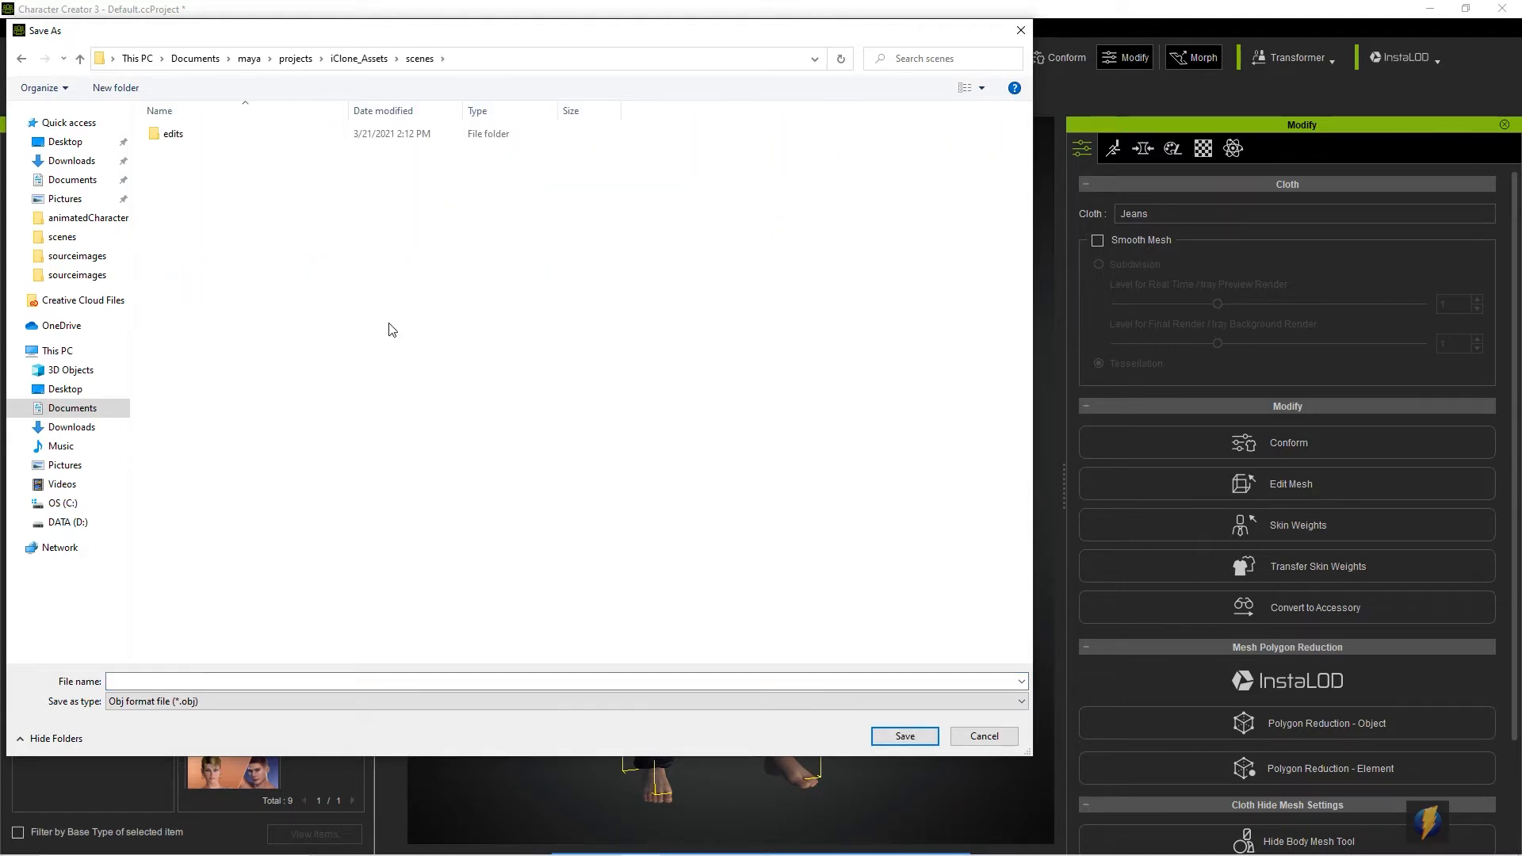
click(285, 676)
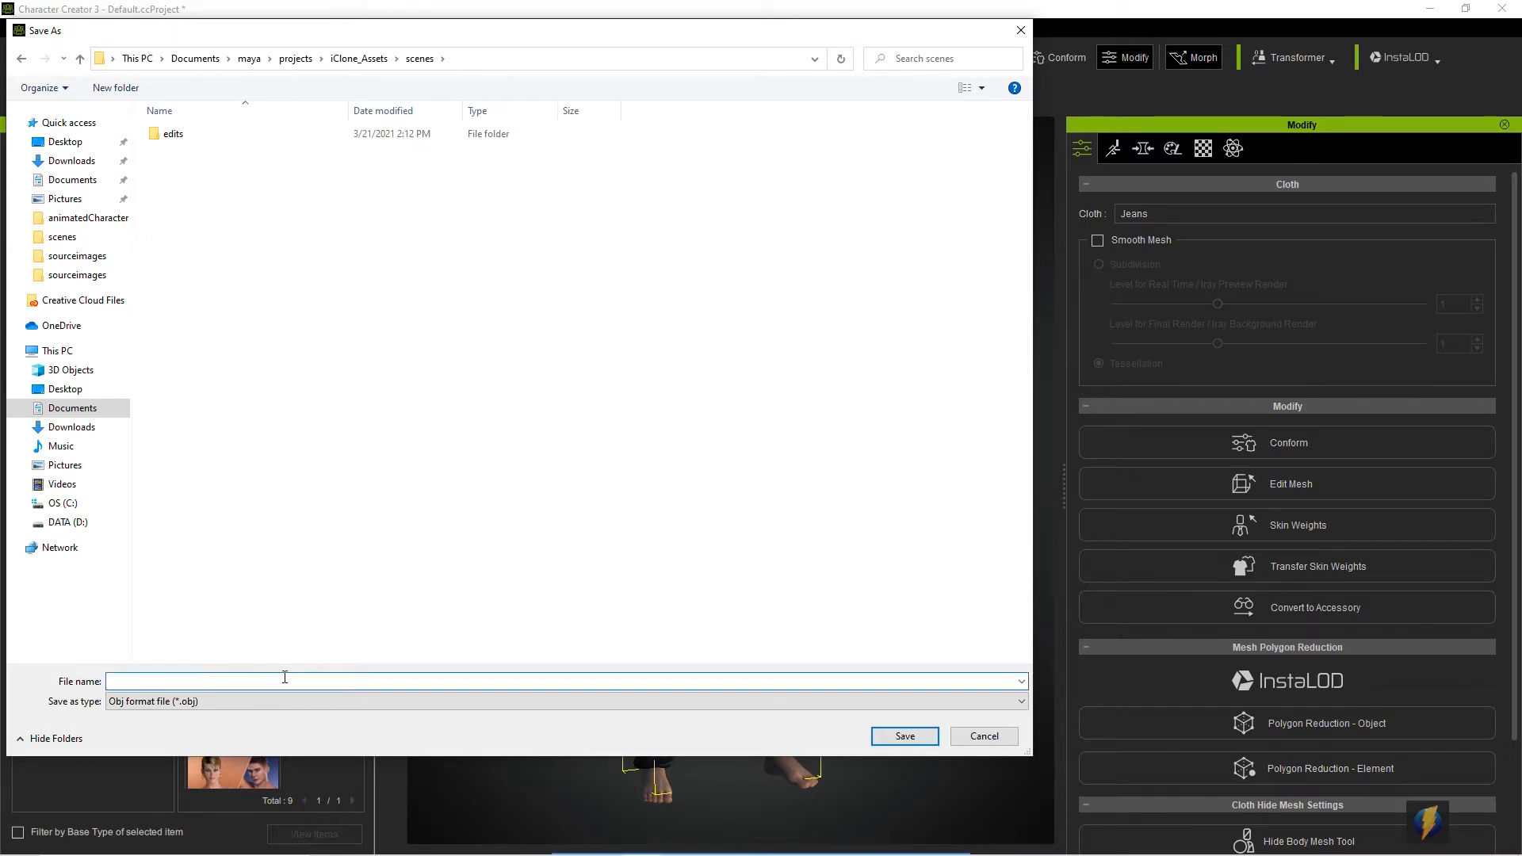
text(baseMesh)
click(902, 734)
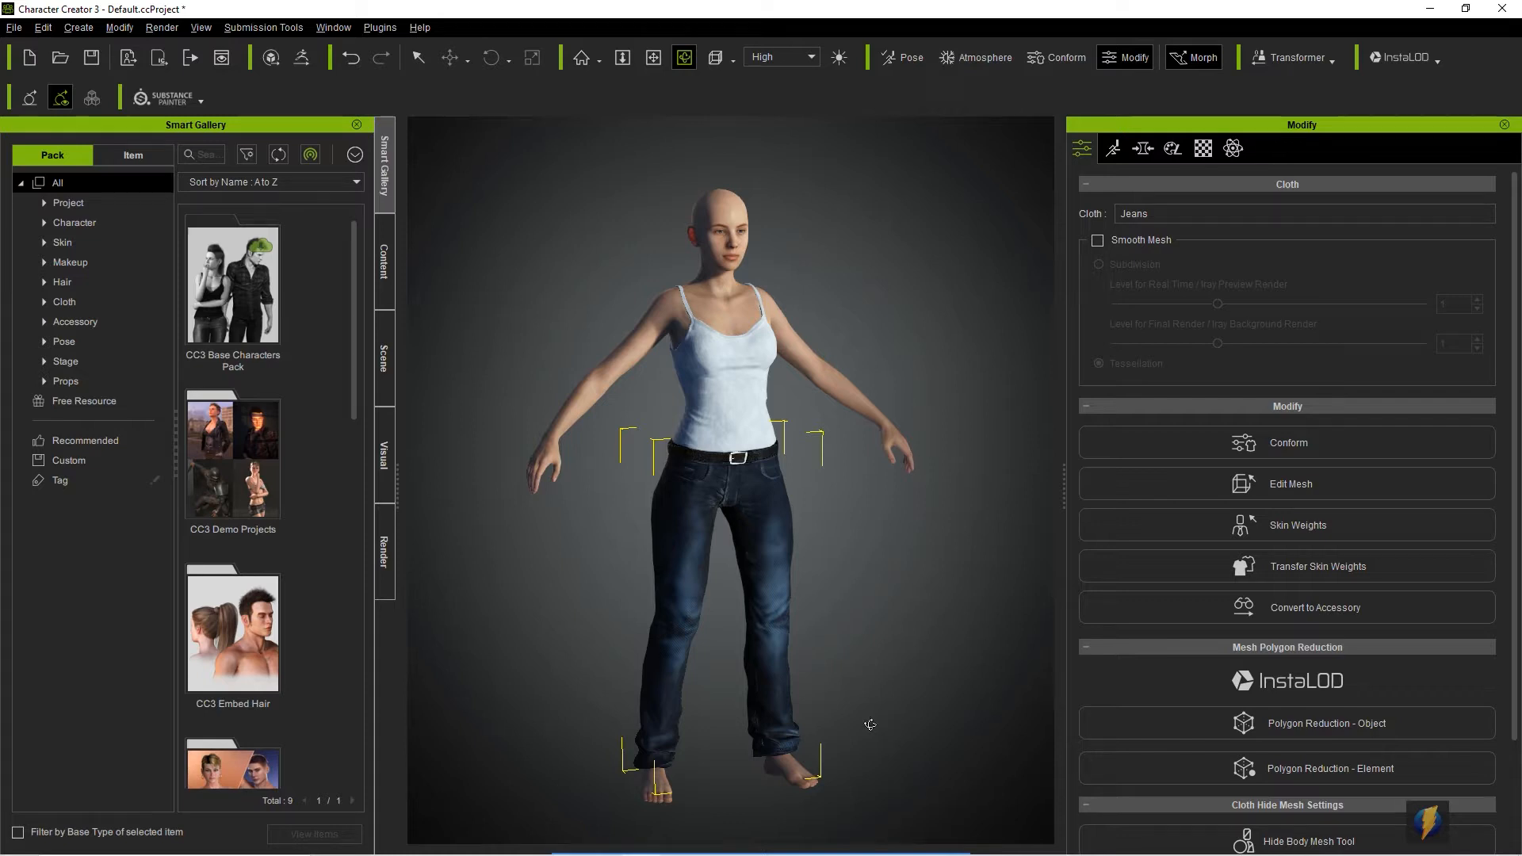
Switch to Maya and import baseMesh.obj from the iClone_Assets scenes folder
key(alt+Tab)
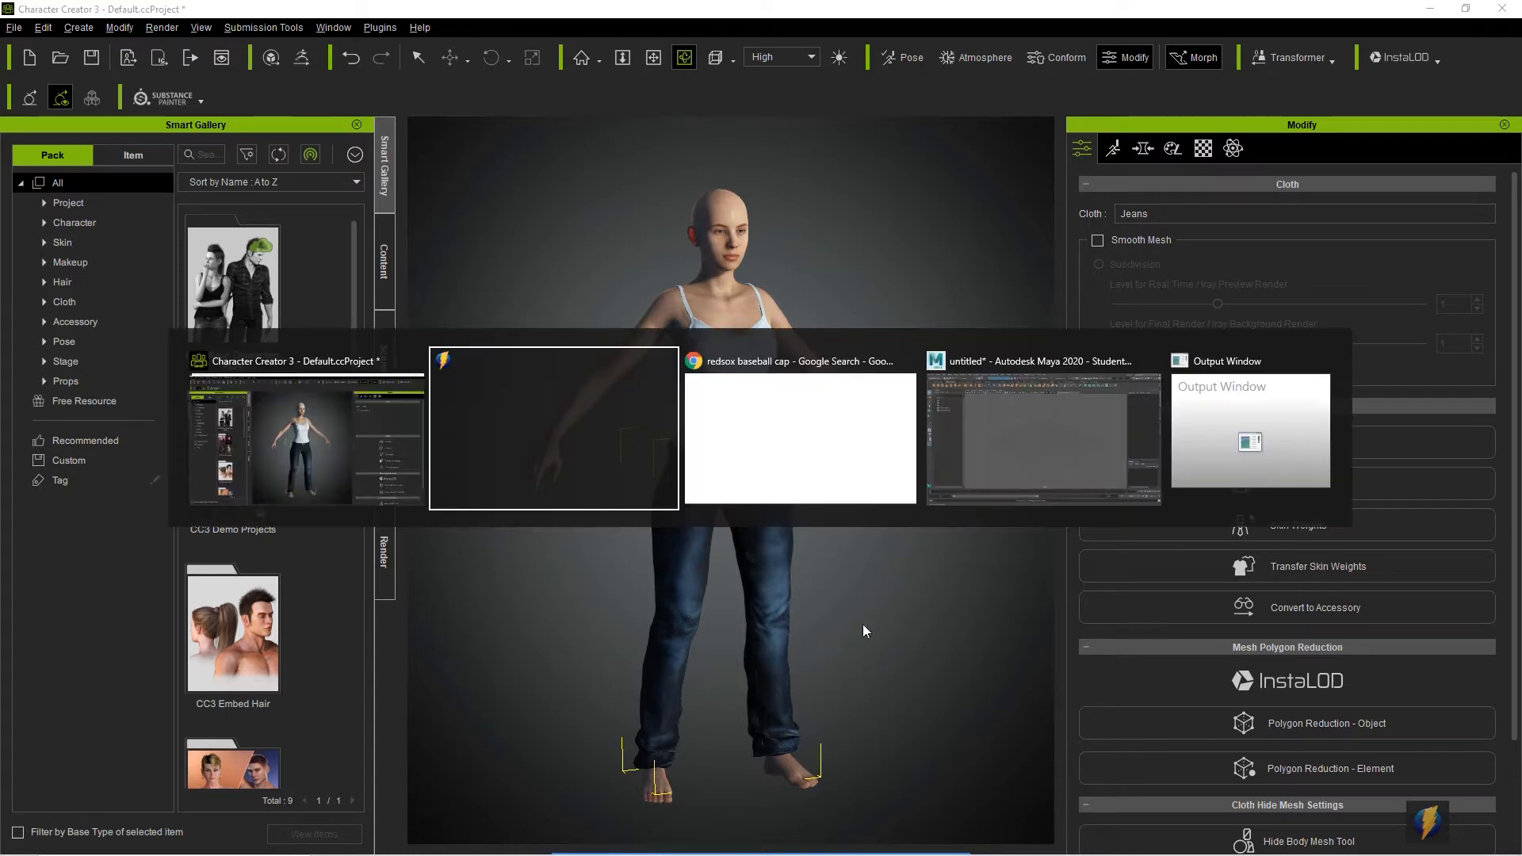
click(997, 444)
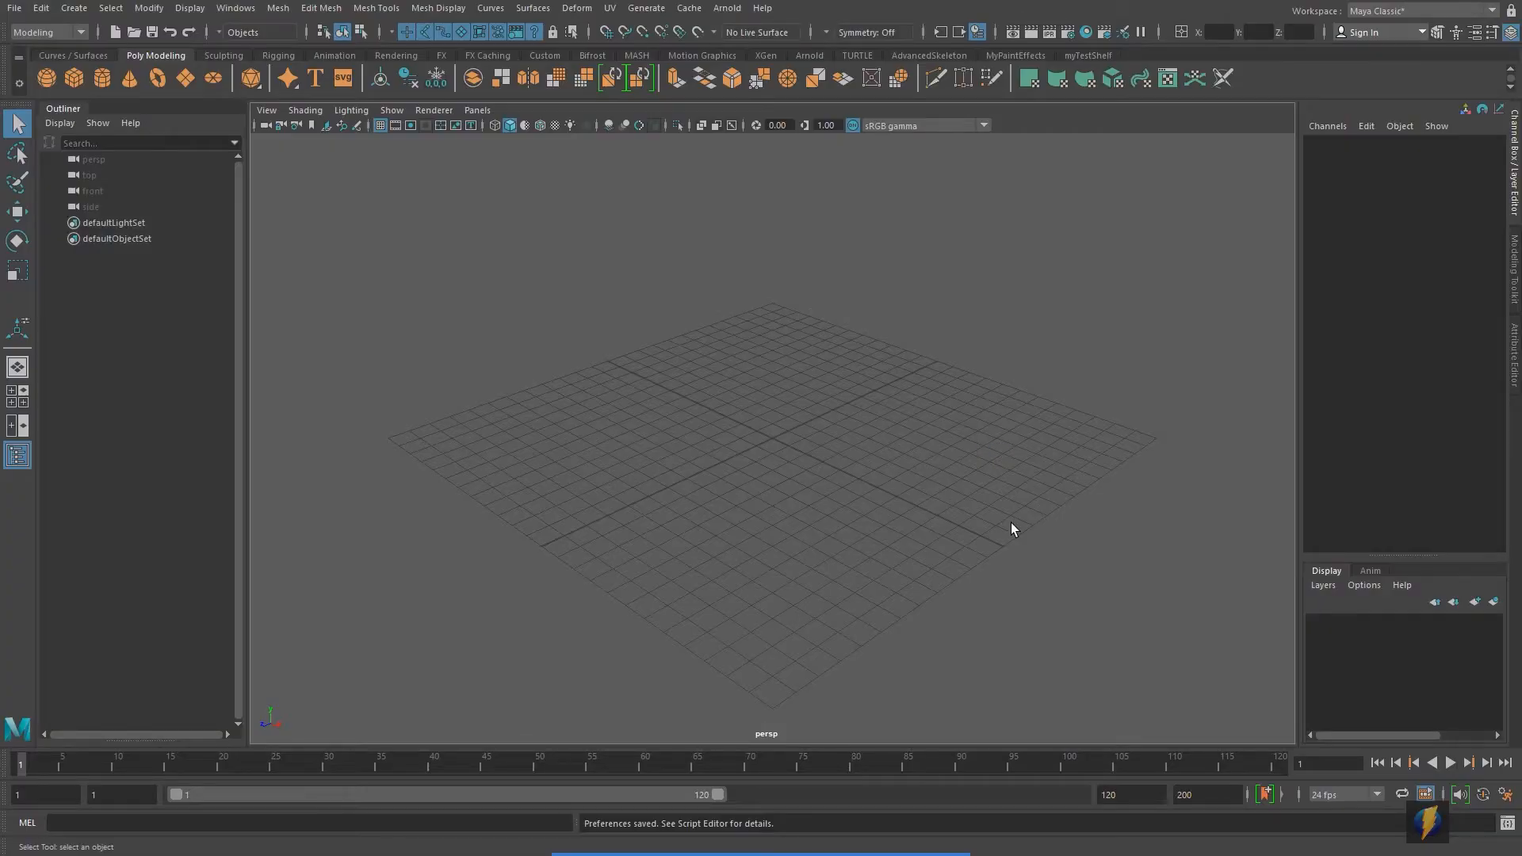
click(13, 9)
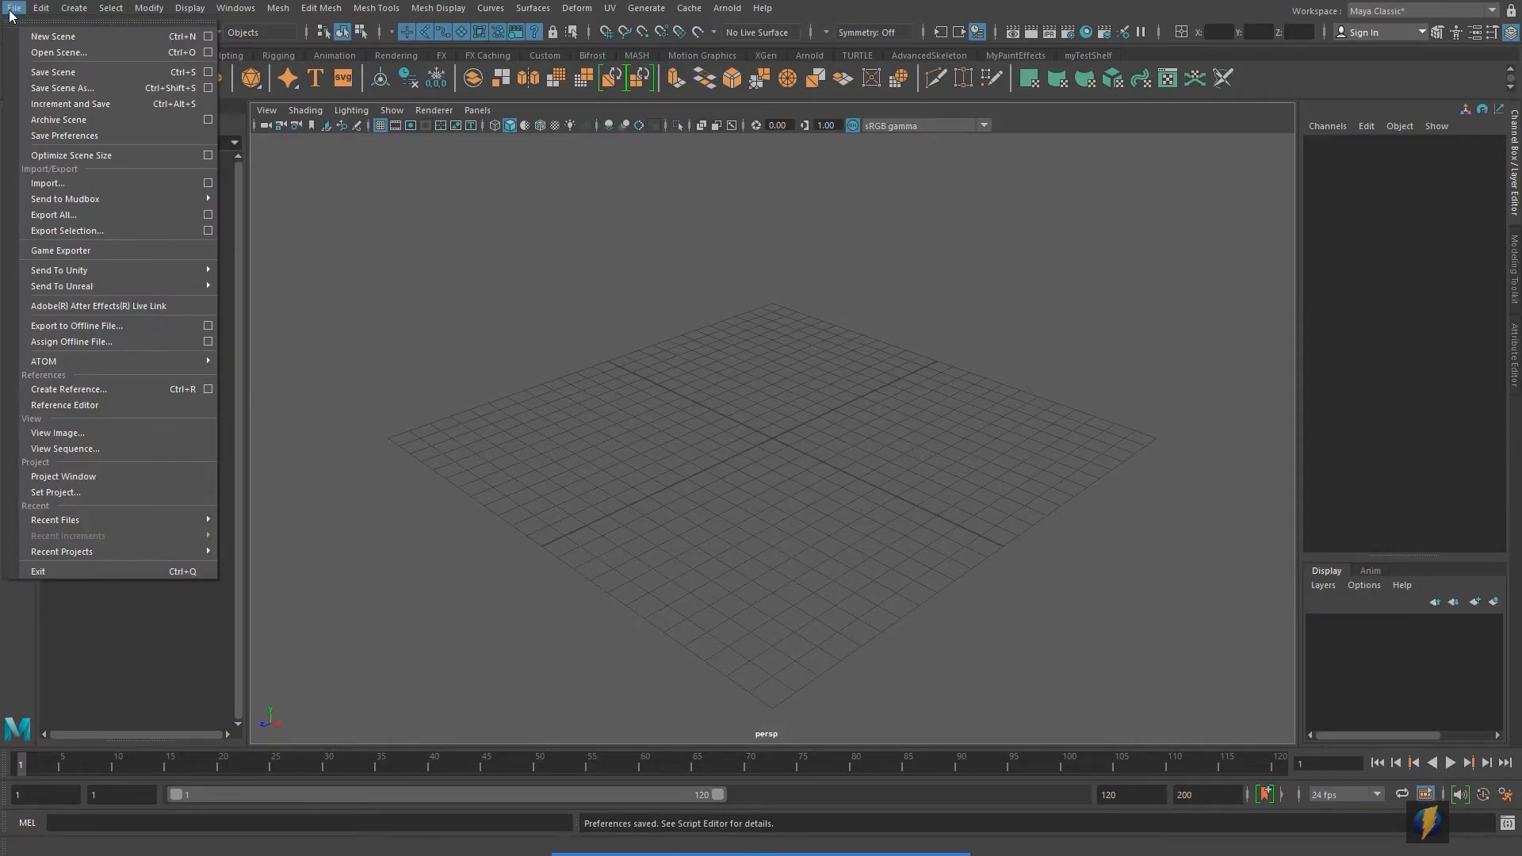
click(67, 183)
click(458, 127)
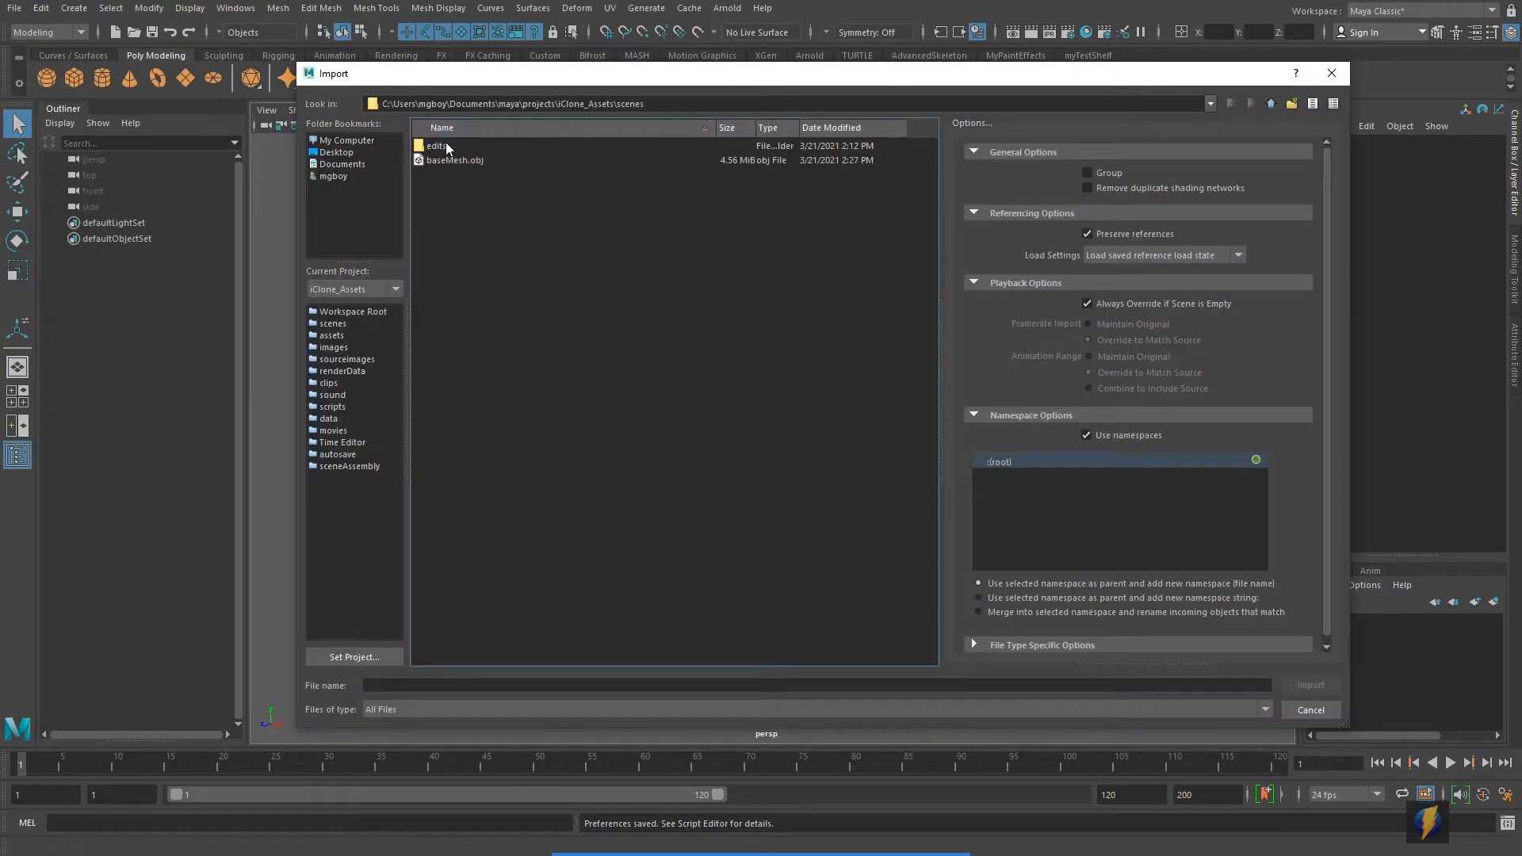
click(454, 160)
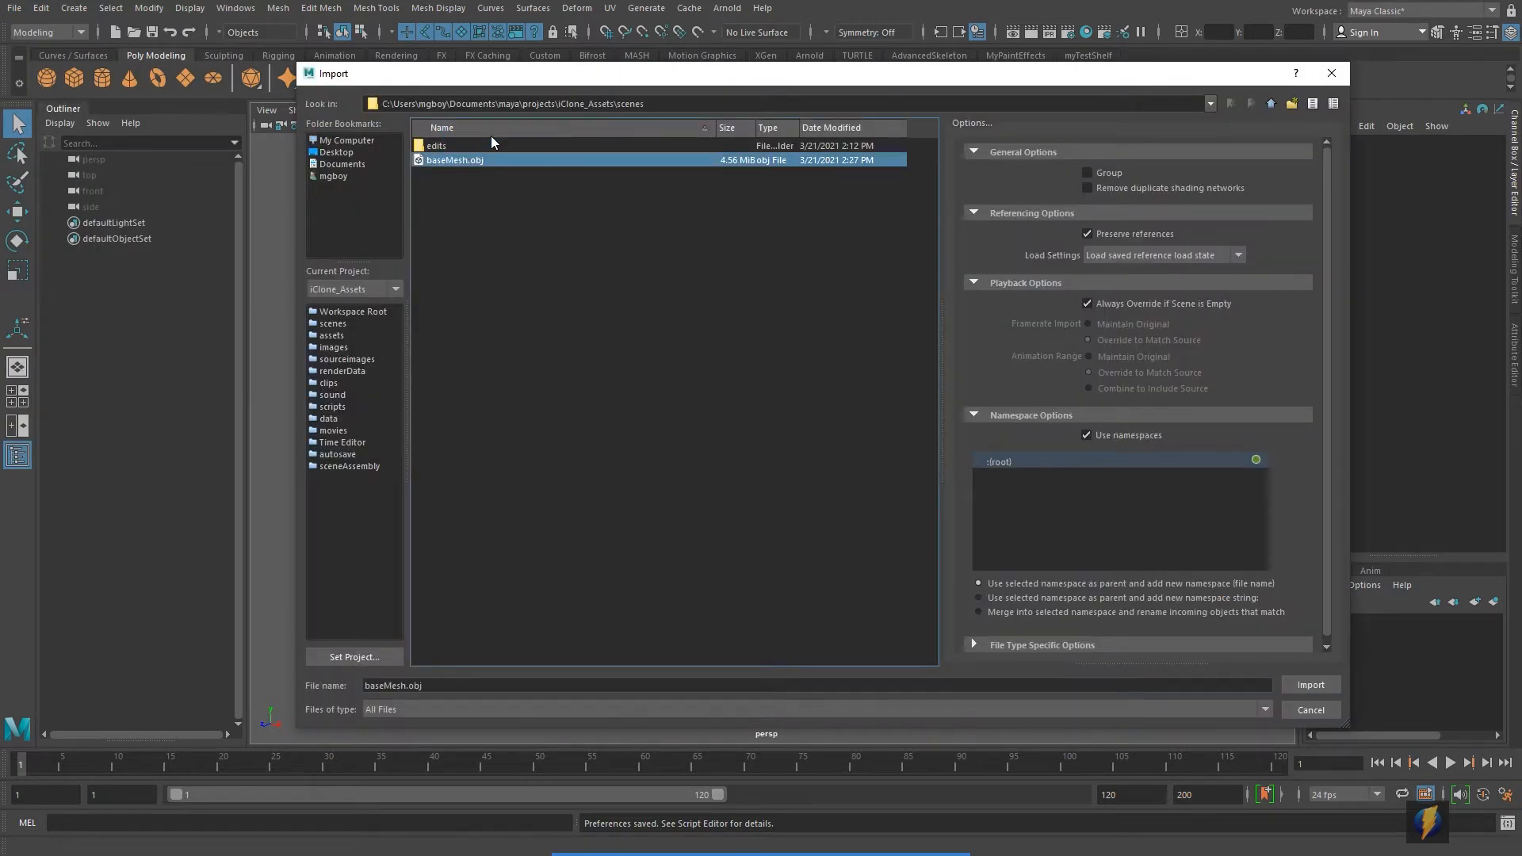
click(1315, 686)
Frame the whole imported character in the perspective view and examine its clothing meshes
scroll(927, 446, down, 10)
alt+middle_drag(878, 353, 902, 602)
alt+drag(901, 353, 711, 444)
alt+middle_drag(812, 463, 718, 413)
alt+right_drag(968, 408, 799, 394)
alt+middle_drag(834, 412, 821, 357)
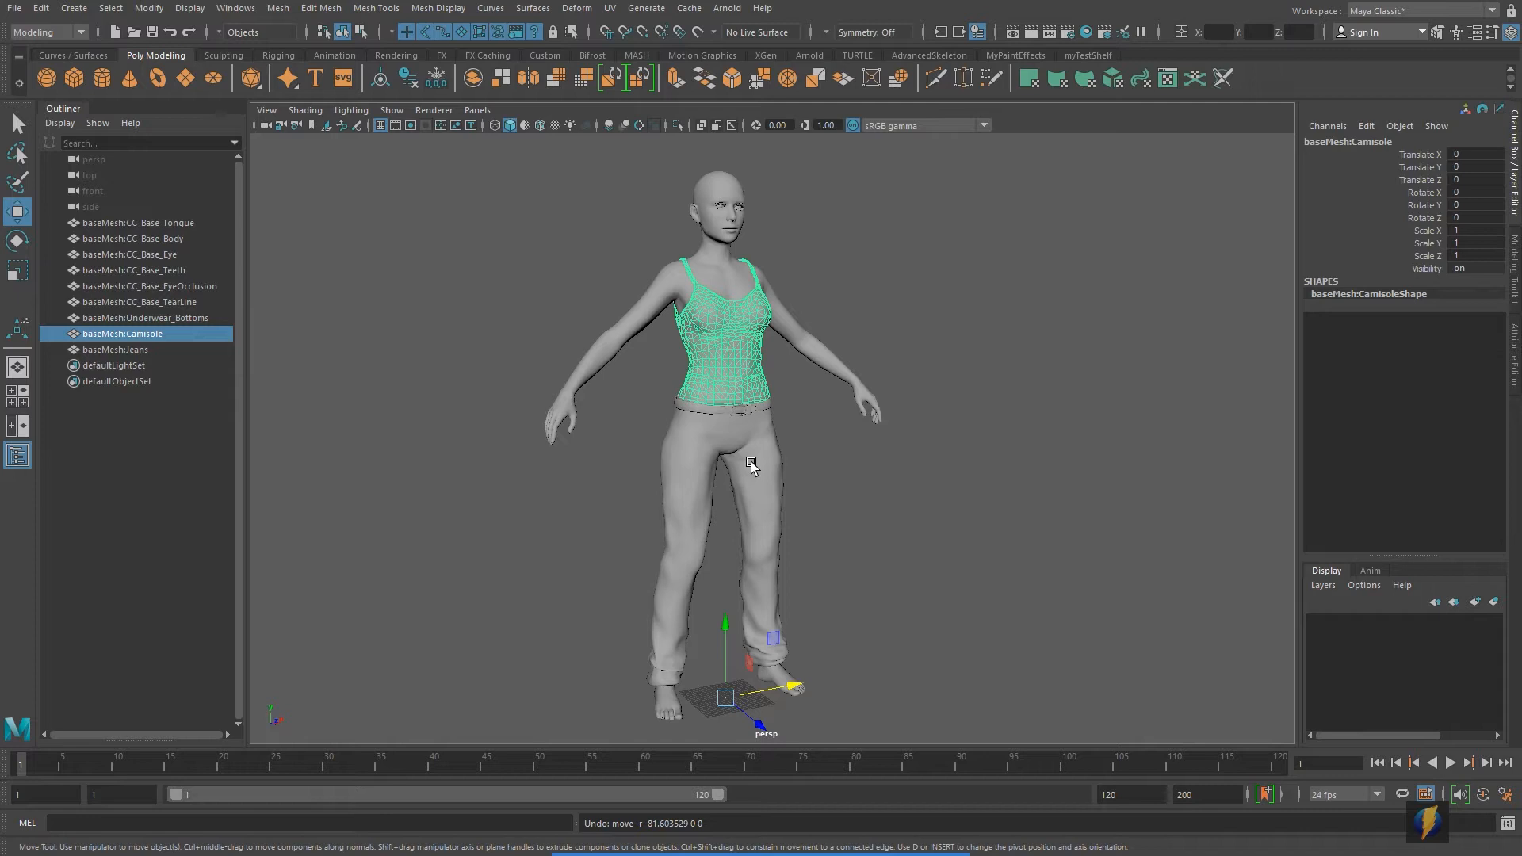
Switch to Chrome and view the image search results for wearing a baseball cap
key(alt+Tab)
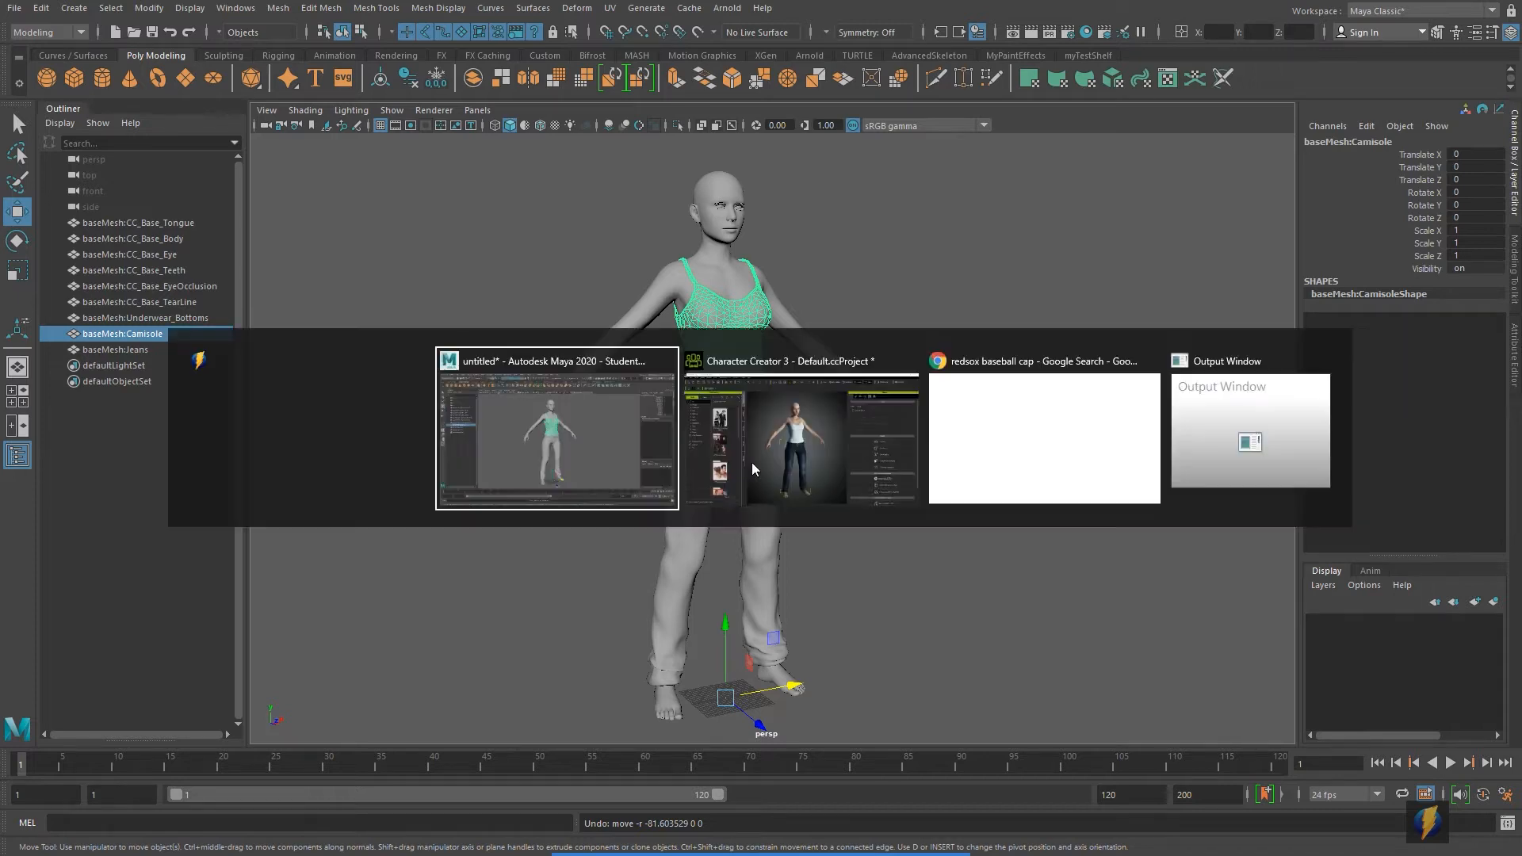
key(alt+Tab)
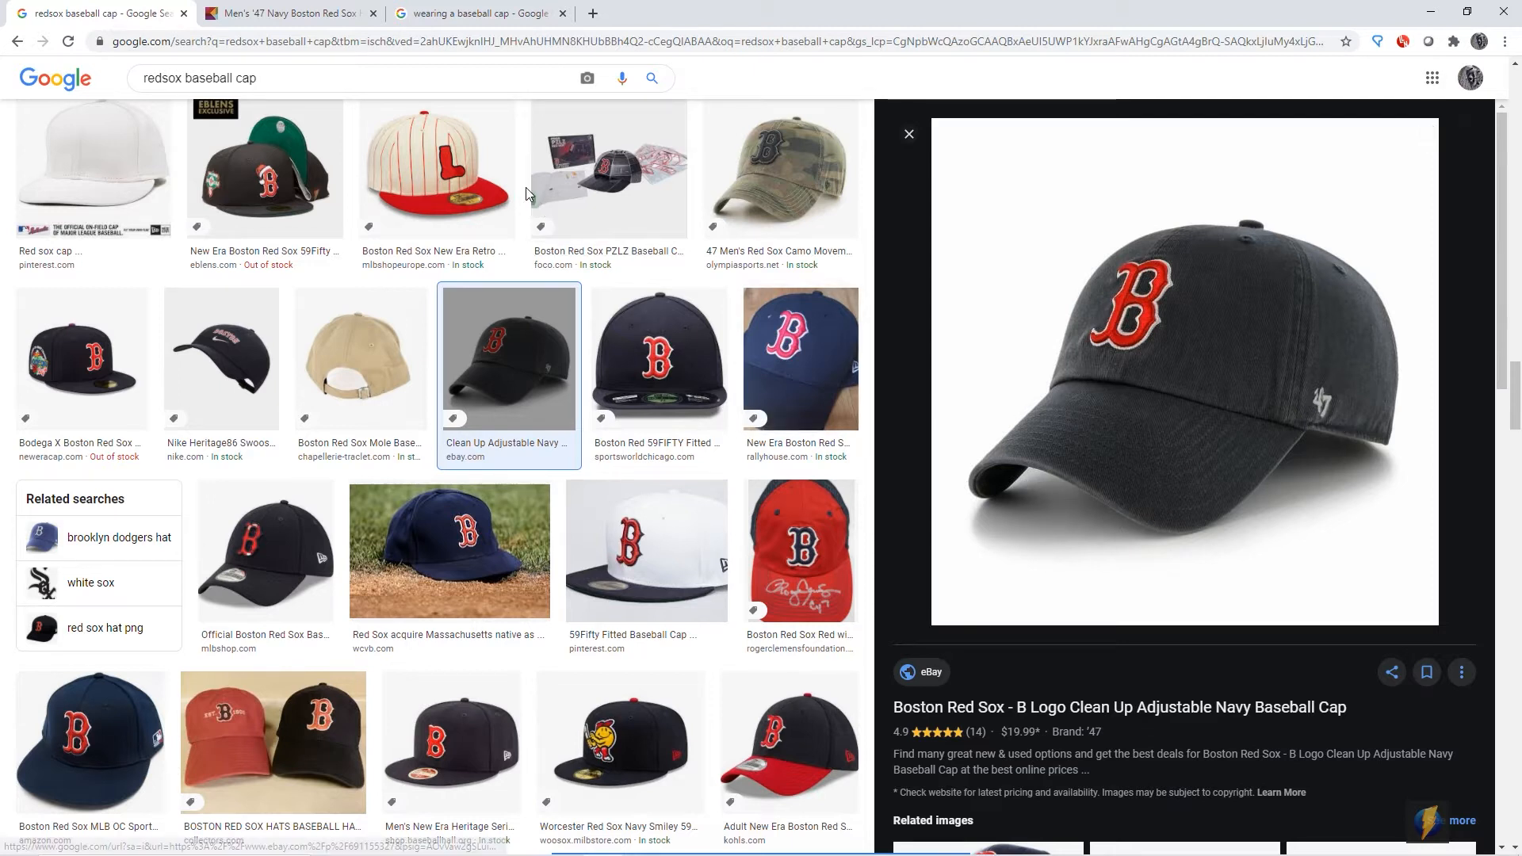
click(460, 13)
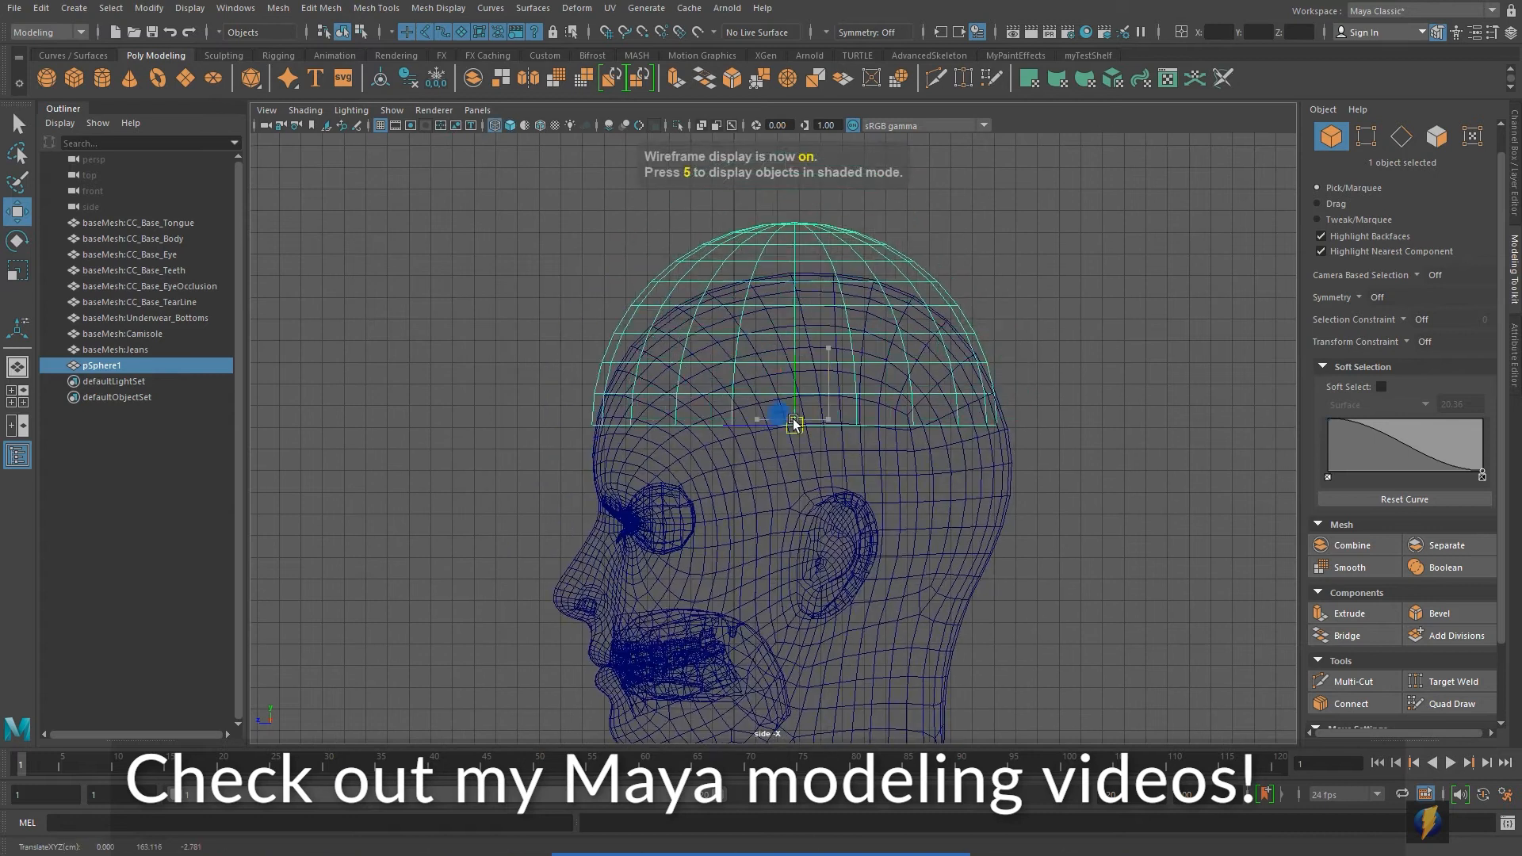
Move and tilt the half-sphere in the side view so it covers the top of the head, lower at the back
drag(805, 453, 822, 451)
key(w)
drag(803, 381, 802, 388)
key(e)
drag(840, 398, 853, 413)
key(w)
drag(807, 462, 806, 461)
key(4)
key(5)
scroll(1039, 372, down, 1)
Set up a Lambert material in the Hypershade with a dark blue color for the half-sphere cap
click(1086, 31)
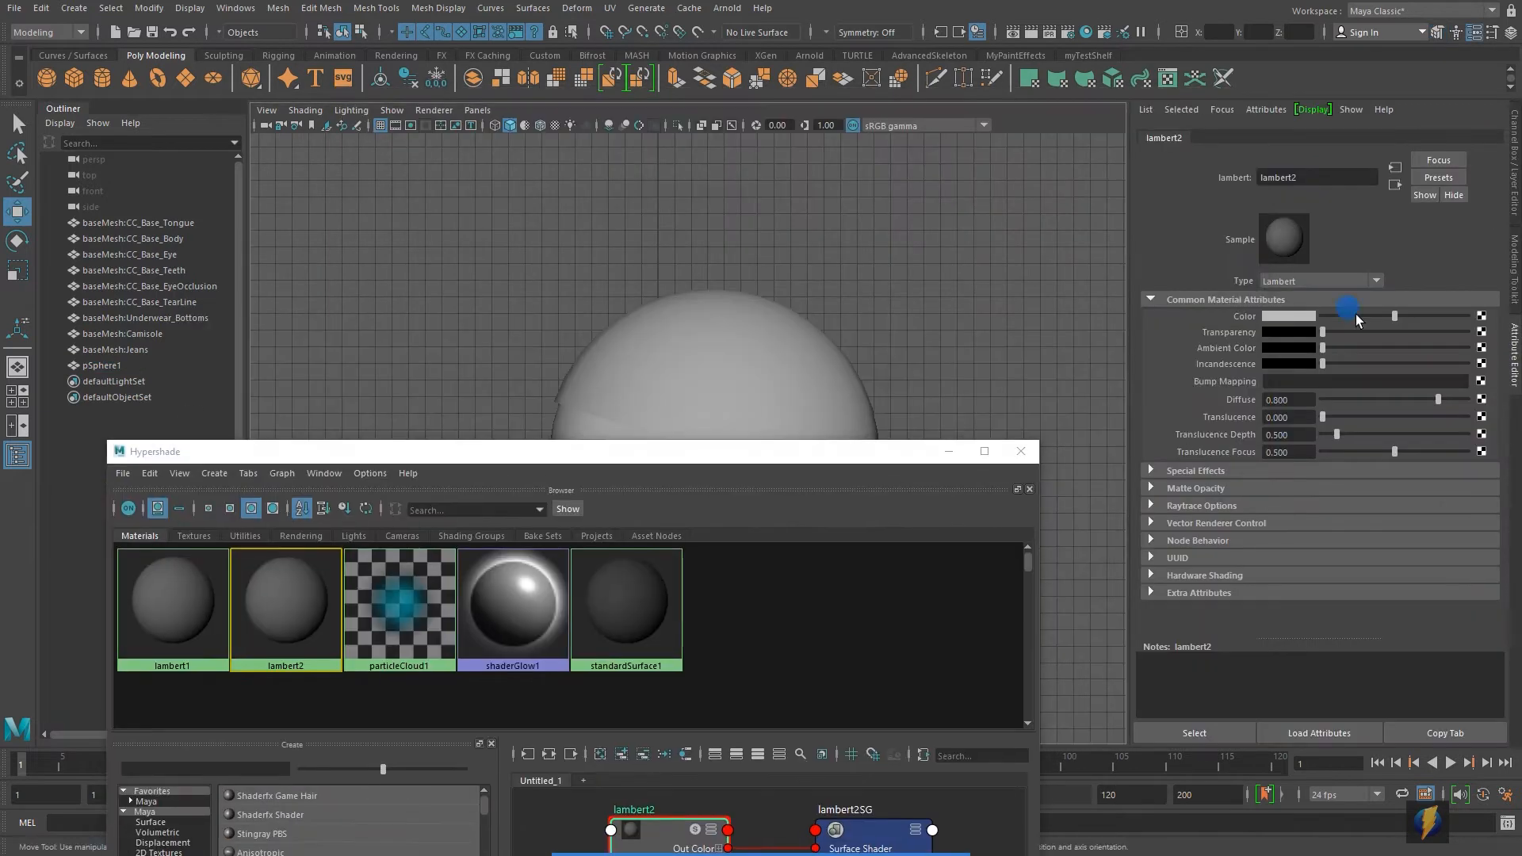
click(1269, 317)
click(1484, 319)
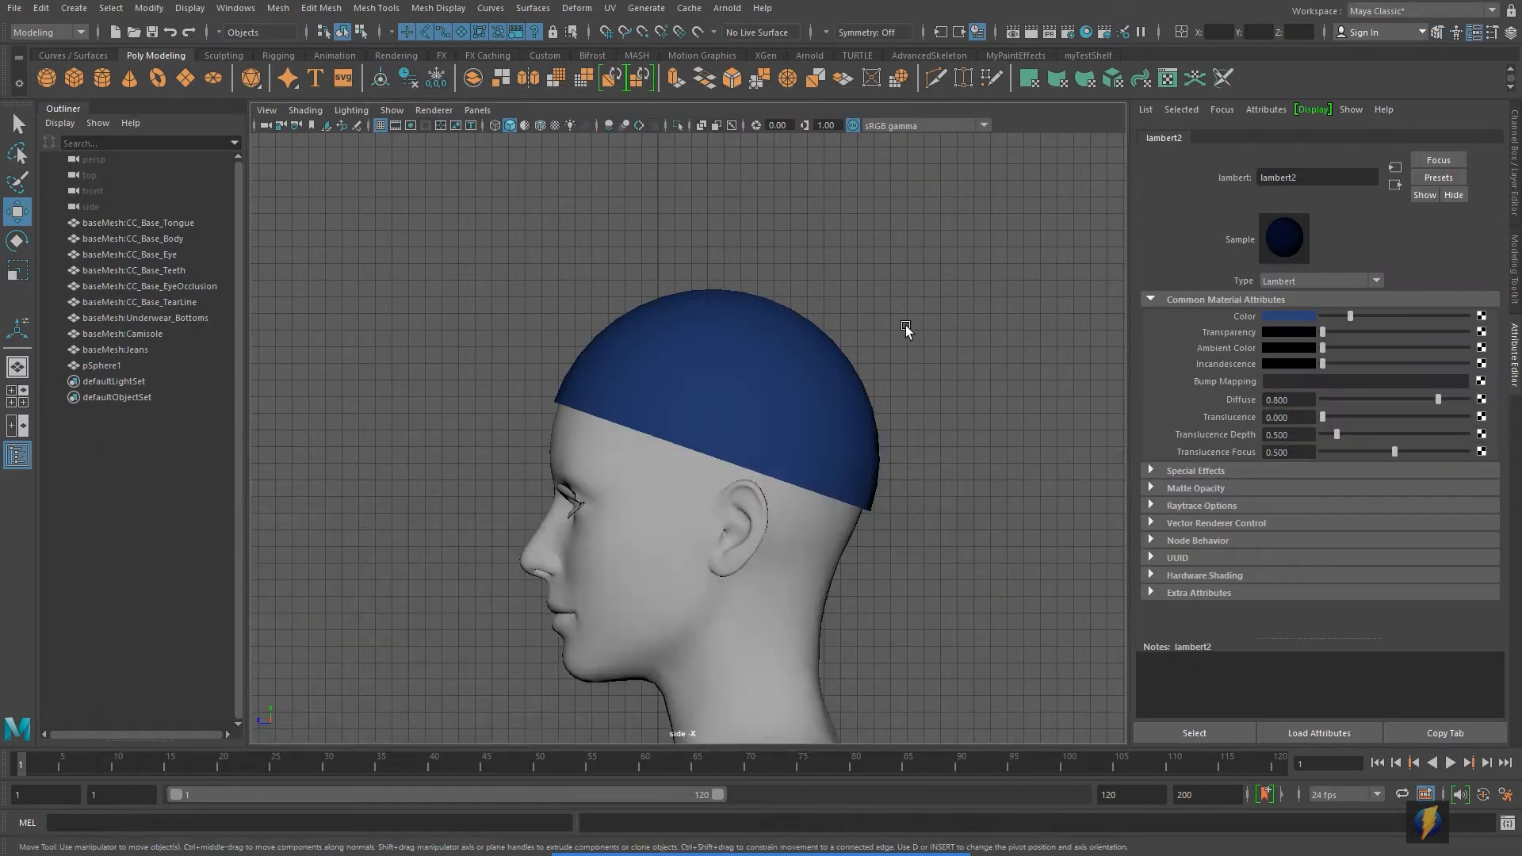
Scale the cap narrower across its width in the front view to fit the head
key(space)
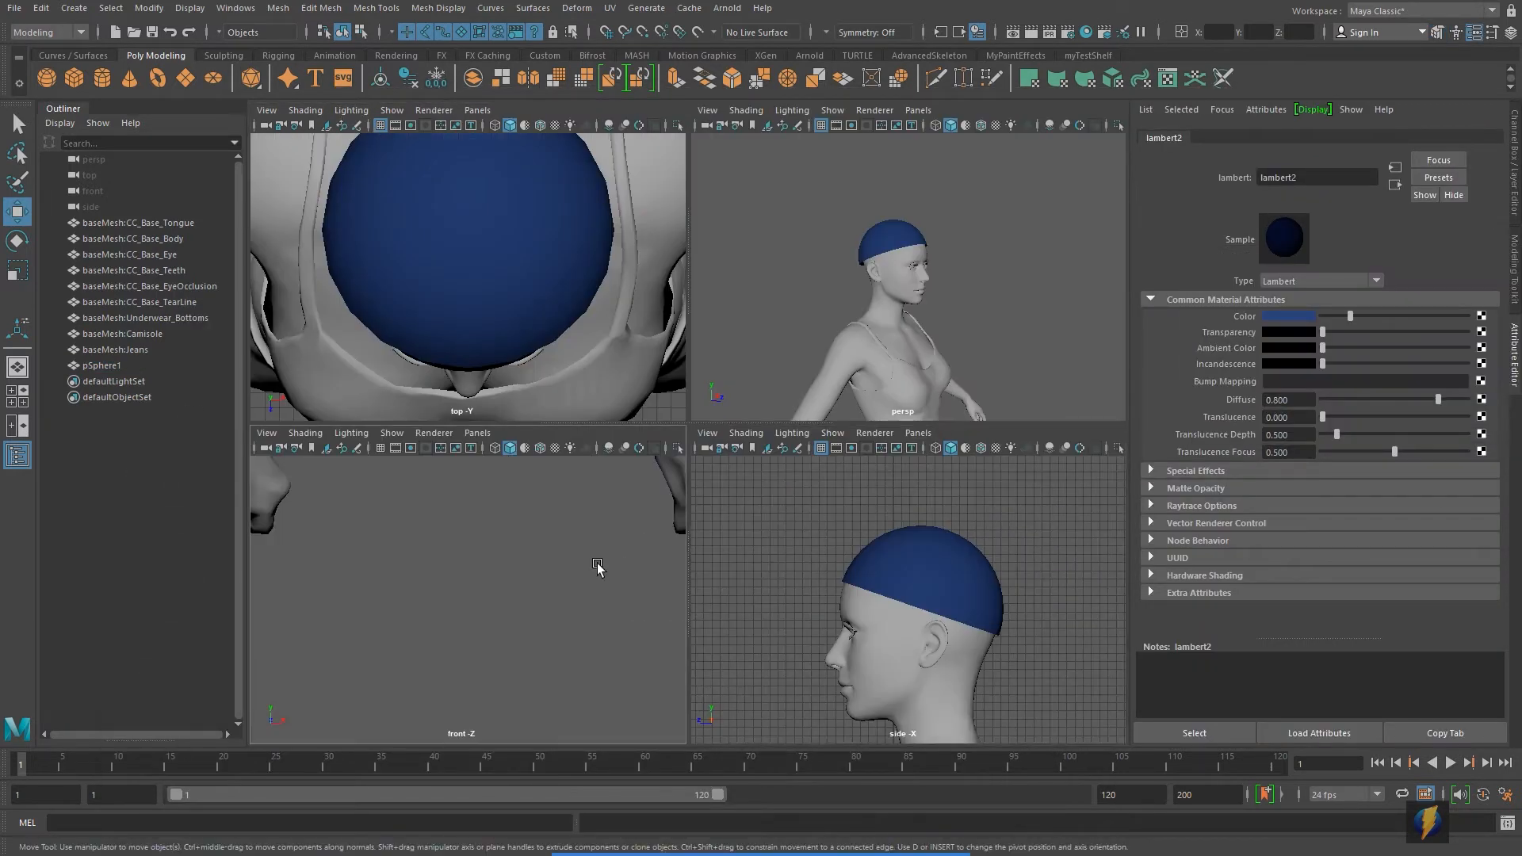
key(space)
scroll(715, 541, up, 2)
alt+middle_drag(715, 541, 726, 406)
key(r)
drag(772, 447, 745, 444)
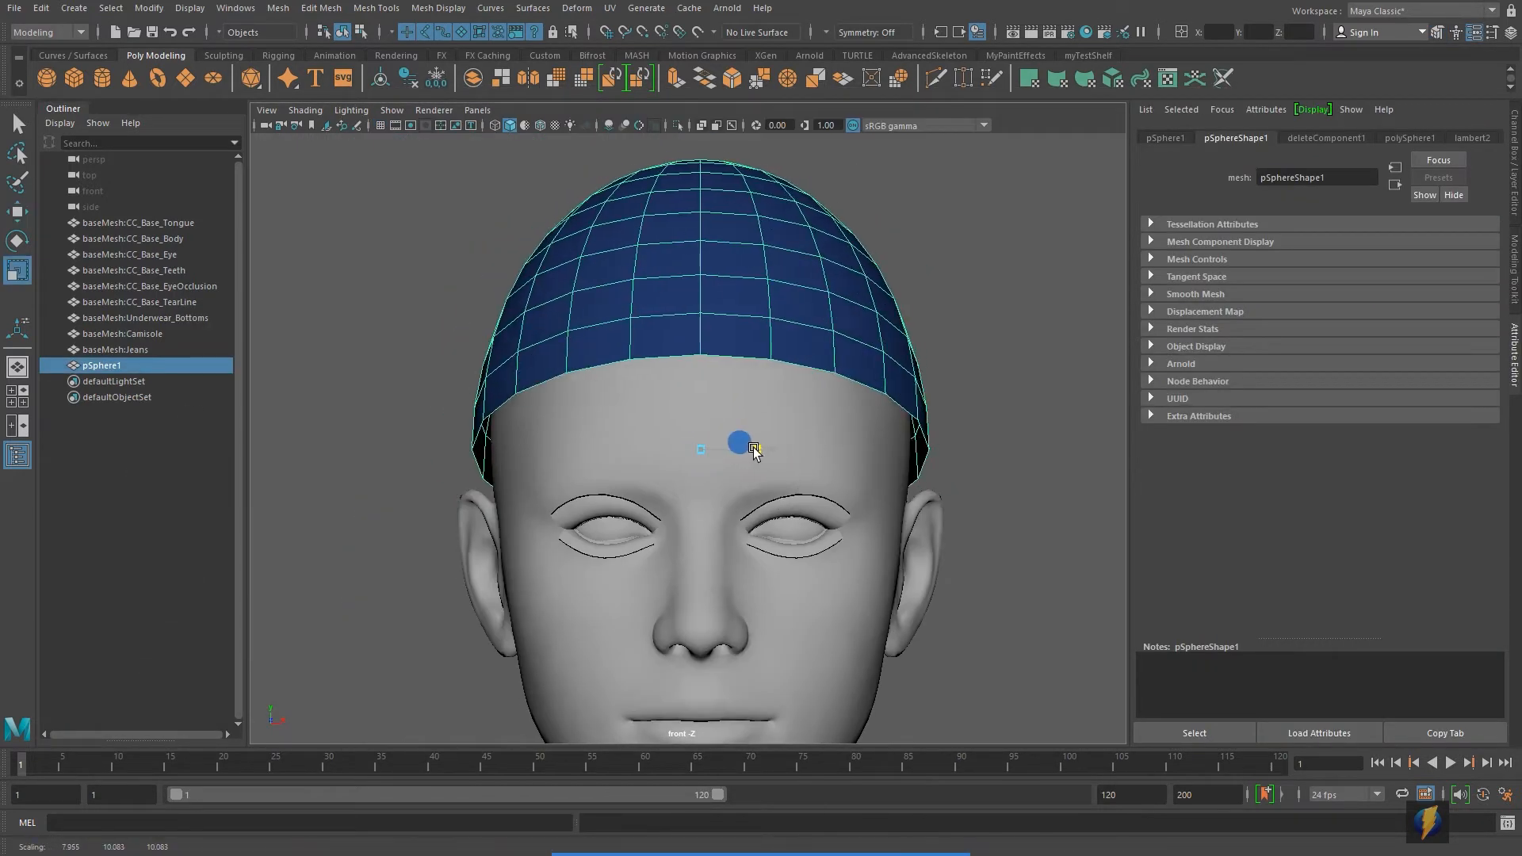
scroll(745, 443, down, 3)
Check the cap's fit on the head from several views, in both wireframe and shaded display
key(space)
key(space)
alt+drag(935, 301, 867, 299)
key(space)
key(space)
key(4)
key(space)
key(space)
scroll(881, 588, up, 3)
key(4)
key(5)
key(space)
key(space)
scroll(944, 275, up, 5)
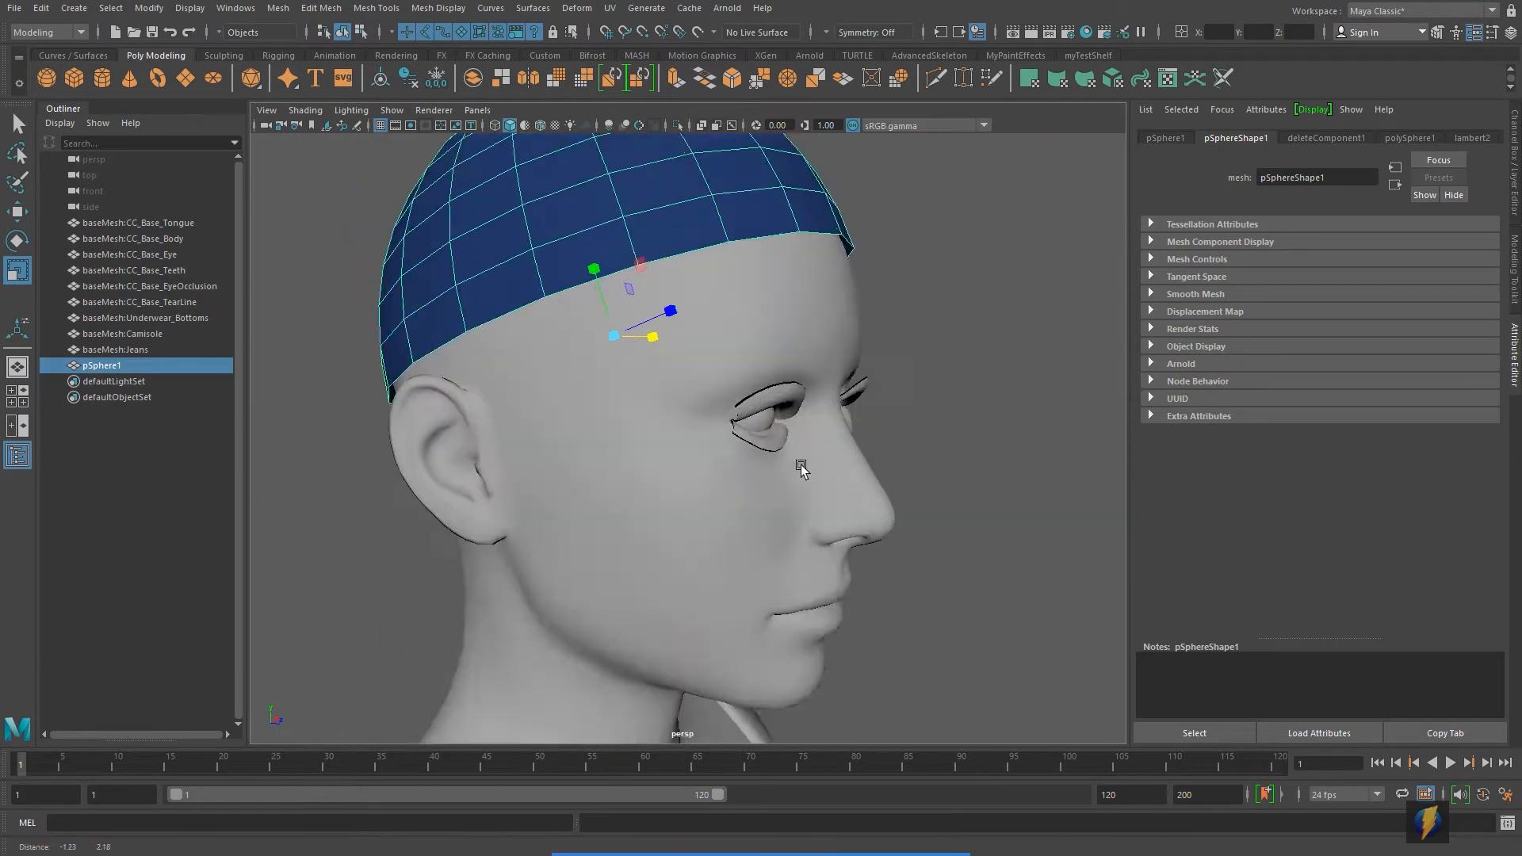
alt+middle_drag(802, 468, 870, 619)
Switch the cap to edge selection and consult the browser photos of how a baseball cap is worn
right_drag(781, 382, 781, 321)
key(alt+Tab)
scroll(602, 526, down, 2)
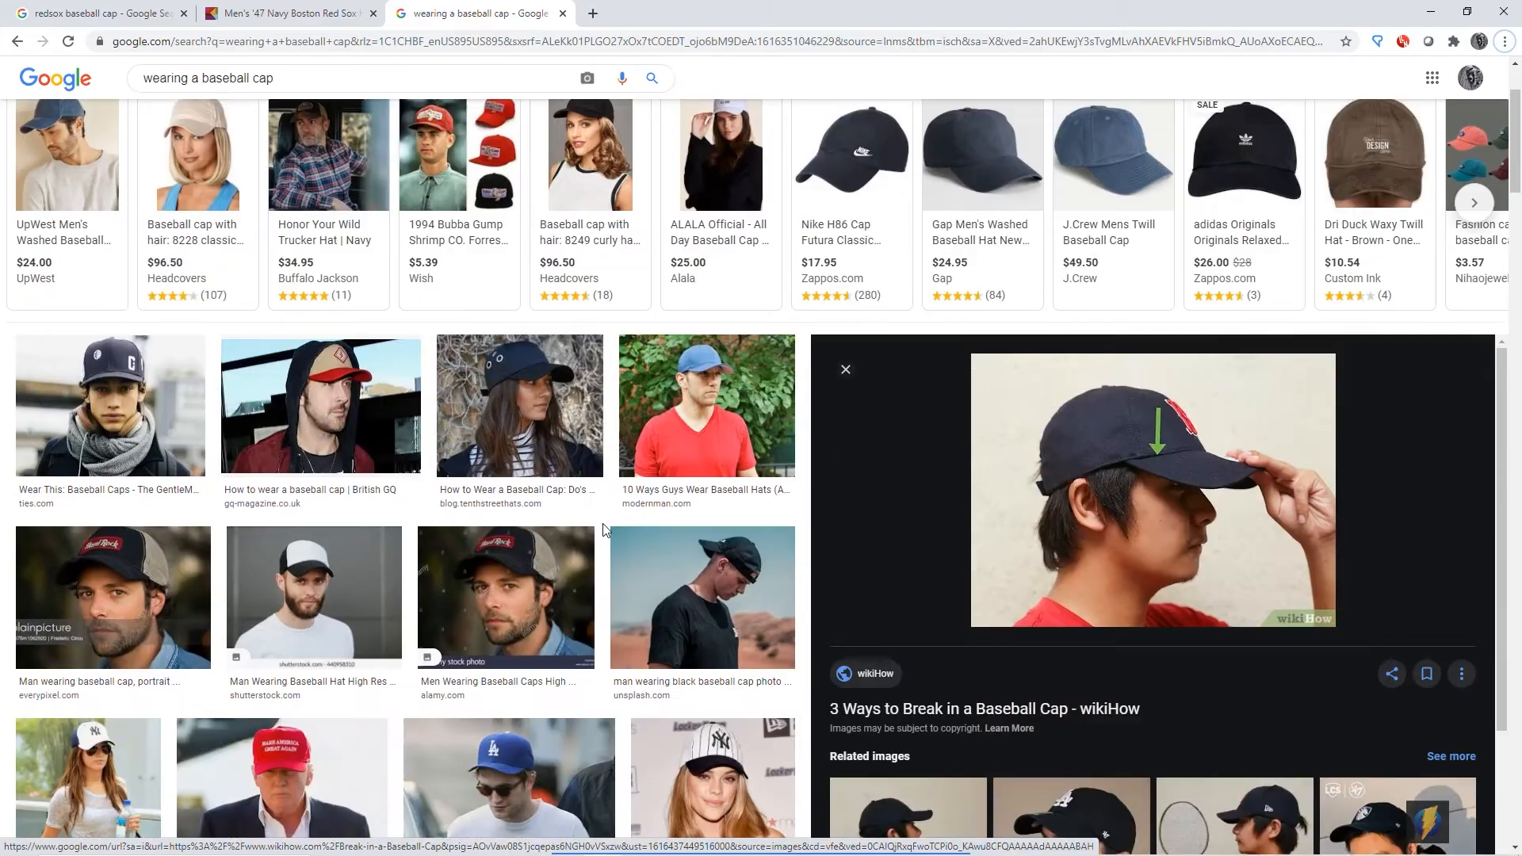
click(567, 563)
click(705, 186)
key(alt+Tab)
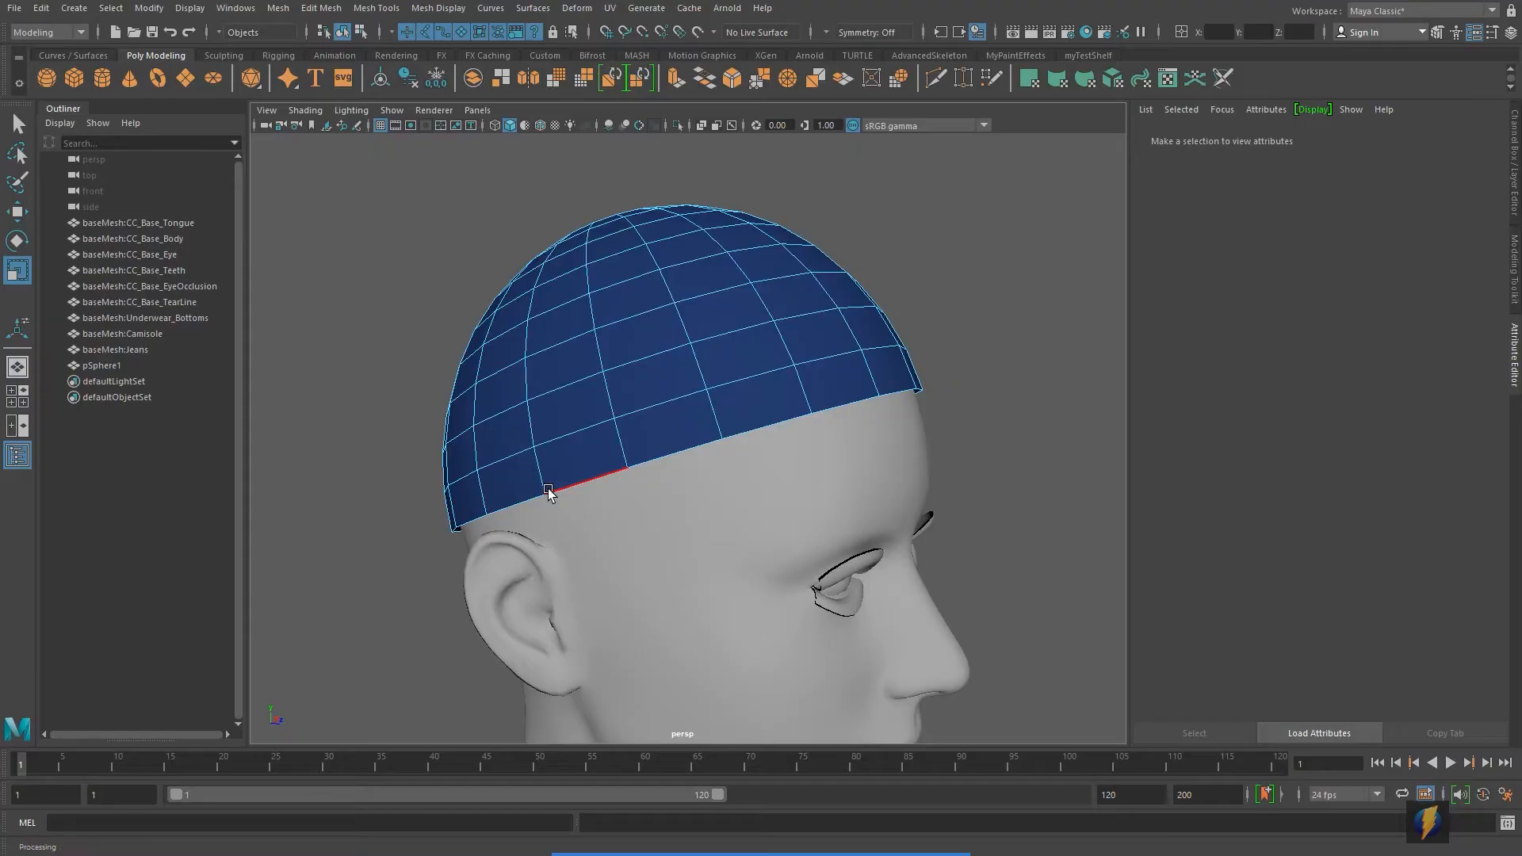
Select the eight bottom border edges around the front of the cap where the bill attaches
click(679, 452)
alt+drag(753, 476, 669, 483)
key(q)
alt+drag(507, 444, 765, 502)
shift+double_click(497, 406)
Extrude the selected front edges outward from the forehead to form the cap's bill
click(1514, 253)
scroll(777, 436, down, 4)
click(1349, 621)
click(799, 349)
alt+drag(801, 357, 931, 369)
drag(974, 371, 1127, 401)
scroll(1110, 396, down, 2)
alt+drag(1094, 389, 968, 387)
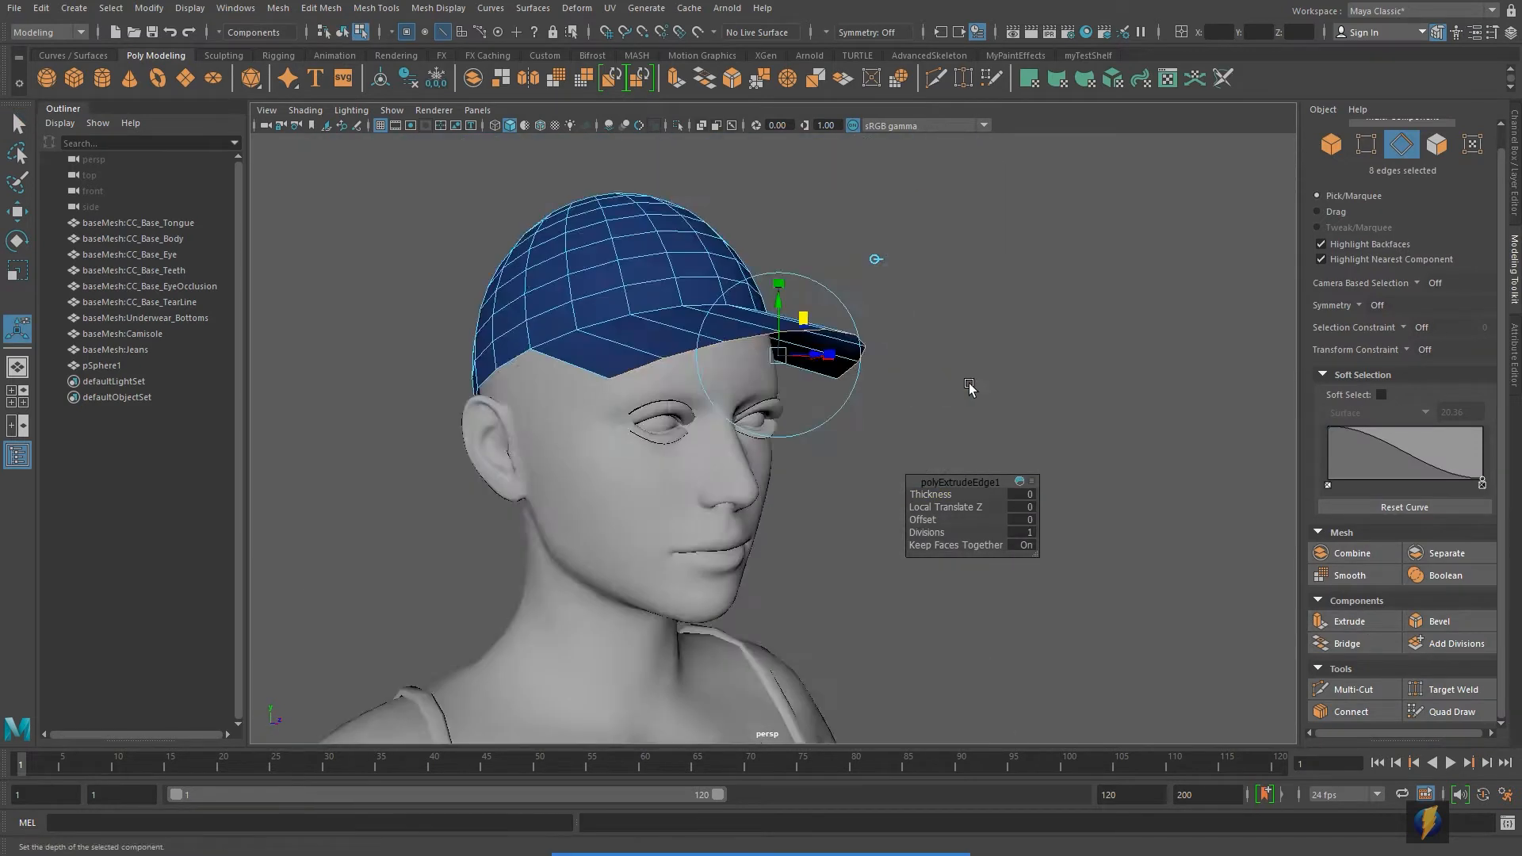
Set the bill extrusion's divisions to 4
alt+drag(757, 404, 840, 416)
alt+drag(974, 341, 706, 438)
scroll(707, 438, up, 2)
key(space)
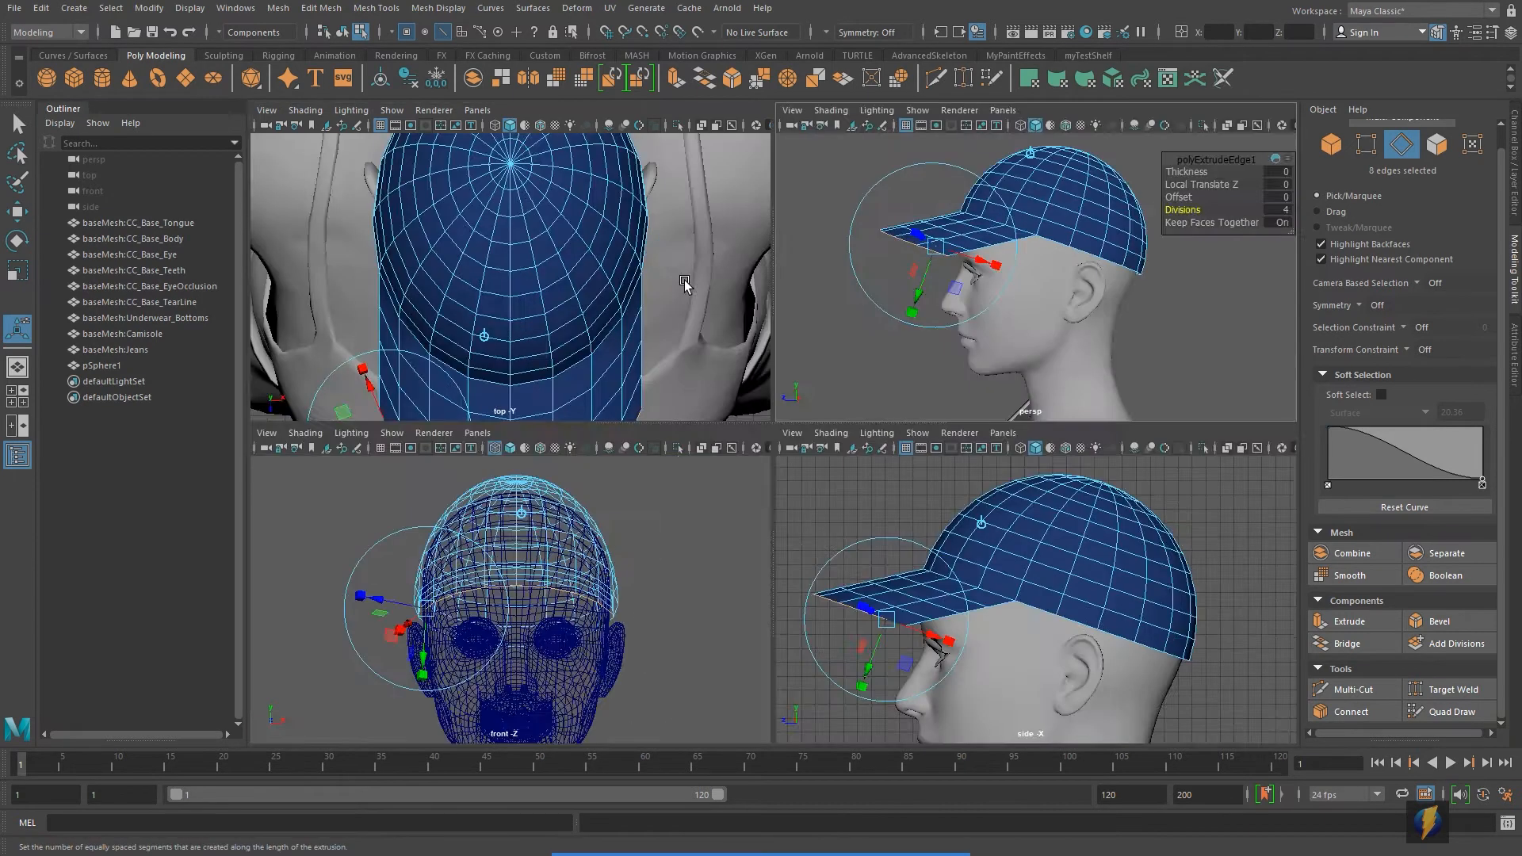
With Object X symmetry on, move the bill's outer corner vertices inward in the top view to round the outline
key(space)
alt+middle_drag(766, 507, 1036, 350)
right_drag(1036, 349, 971, 354)
alt+middle_drag(960, 499, 760, 435)
key(w)
drag(579, 482, 592, 499)
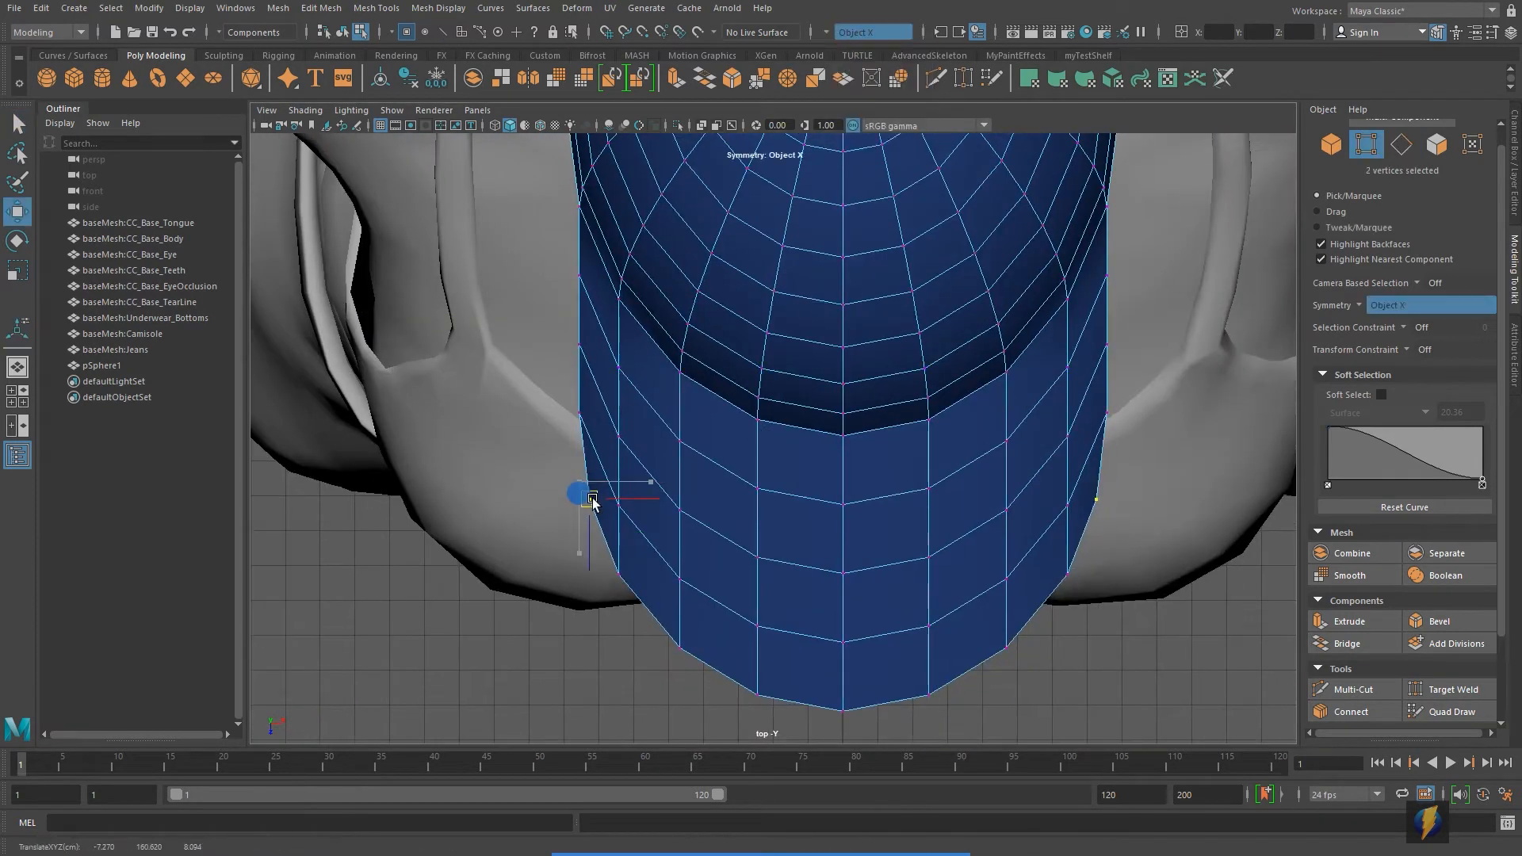
Turn on soft selection with a falloff of about 9.79 and reshape the bill's profile by moving its vertices in the side view
key(space)
key(space)
alt+middle_drag(840, 376, 916, 432)
scroll(916, 432, up, 3)
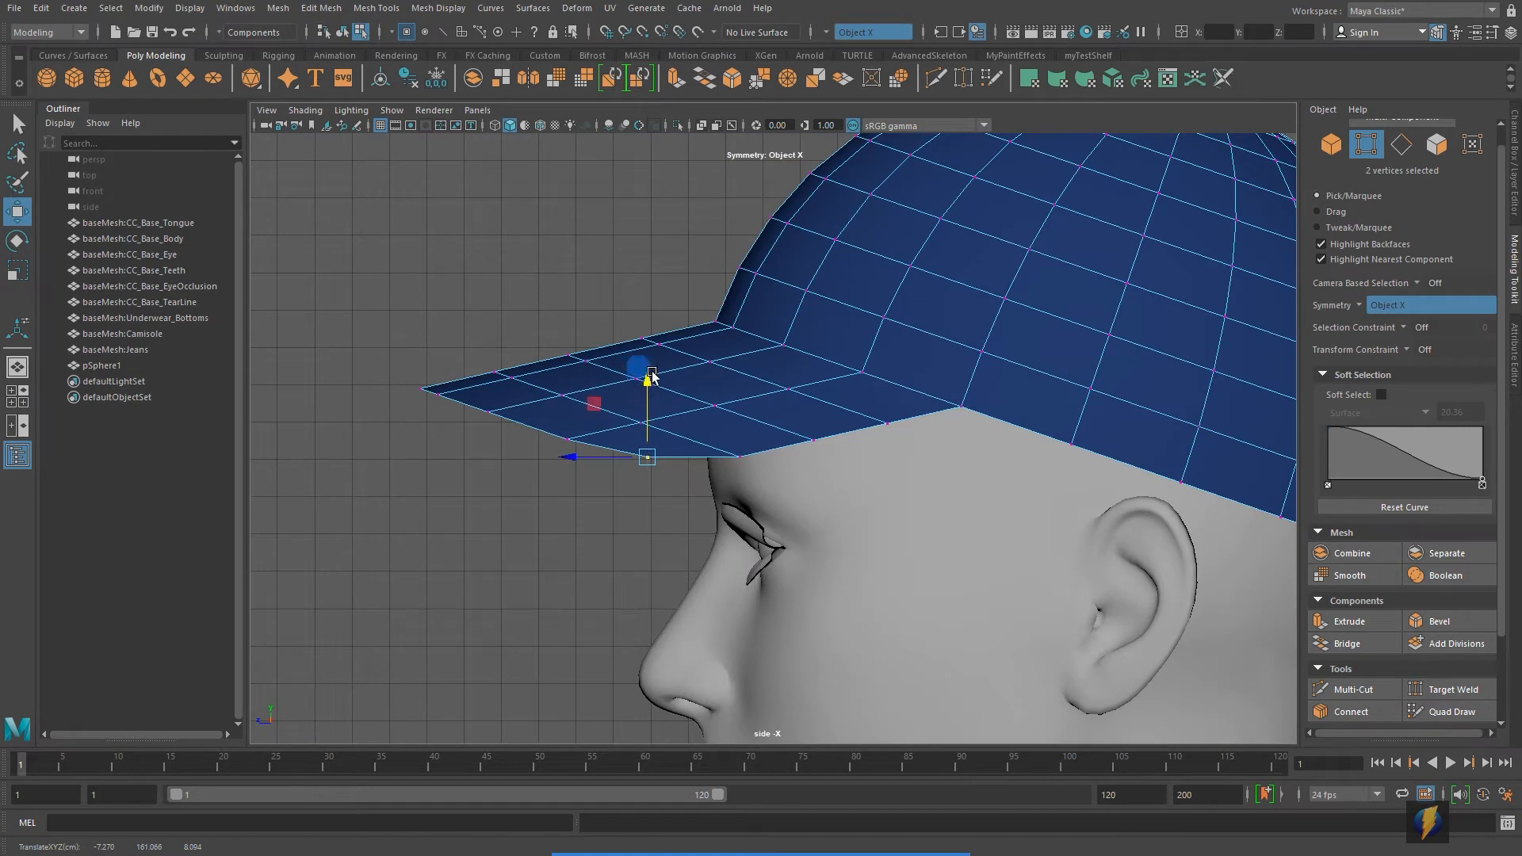
click(572, 351)
key(b)
drag(831, 353, 350, 333)
drag(576, 279, 585, 272)
Adjust more bill vertices symmetrically in the perspective view with soft selection so the bill's sides curve downward
key(space)
key(space)
alt+middle_drag(867, 489, 815, 421)
scroll(816, 421, down, 5)
alt+drag(815, 421, 895, 441)
alt+middle_drag(895, 438, 920, 364)
scroll(904, 380, up, 4)
click(705, 331)
alt+drag(870, 425, 792, 418)
drag(551, 255, 551, 265)
drag(632, 343, 625, 343)
alt+drag(614, 375, 842, 505)
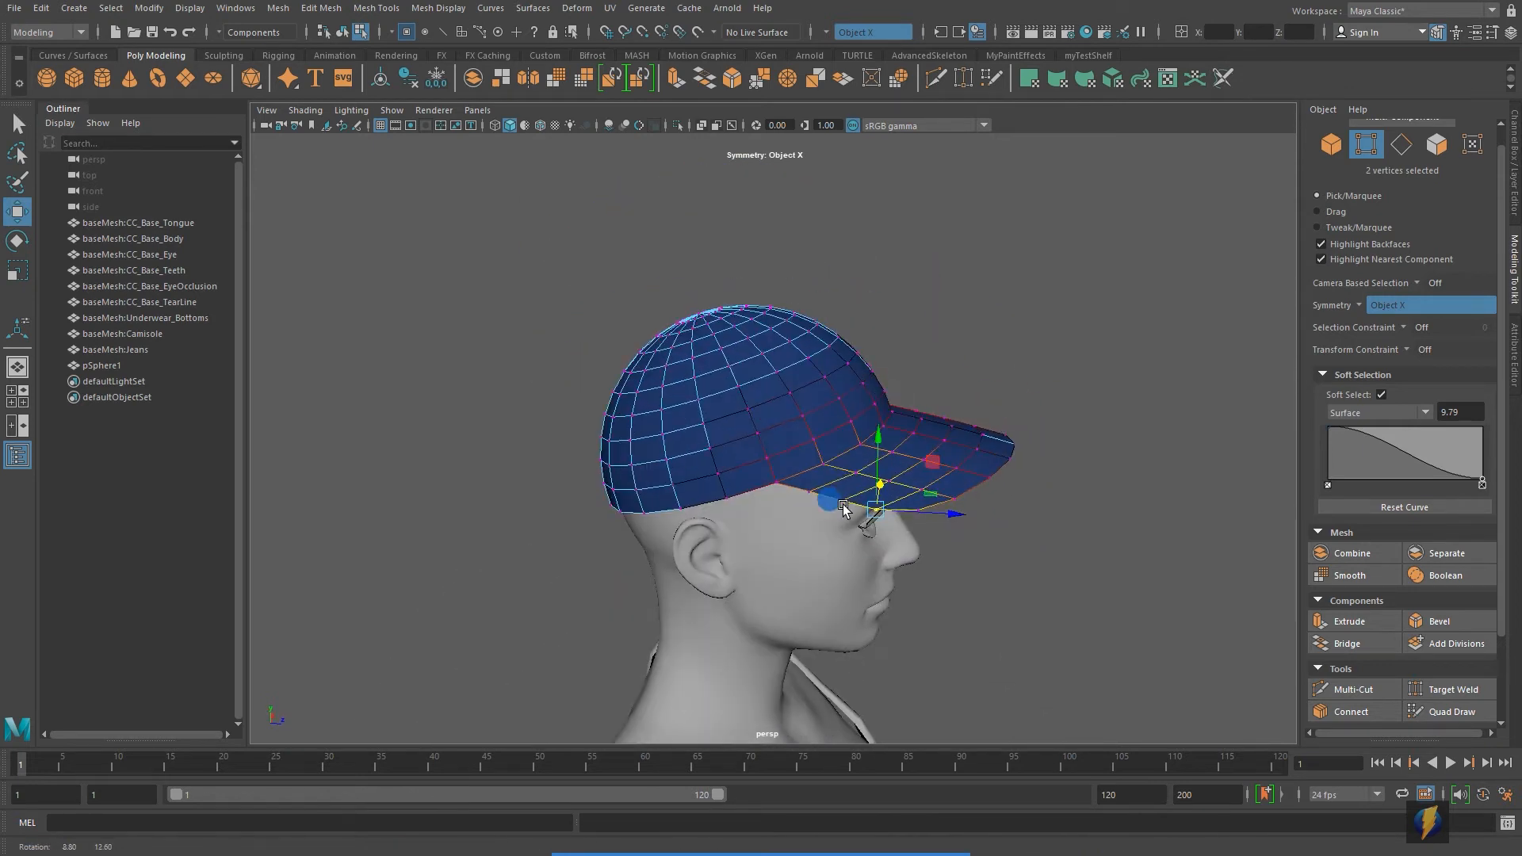
drag(880, 438, 880, 457)
Return to object mode and add a small polygon sphere above the cap for its top button
key(F8)
click(491, 261)
scroll(898, 438, down, 5)
click(896, 438)
key(ctrl+d)
alt+middle_drag(827, 480, 836, 546)
scroll(878, 365, up, 6)
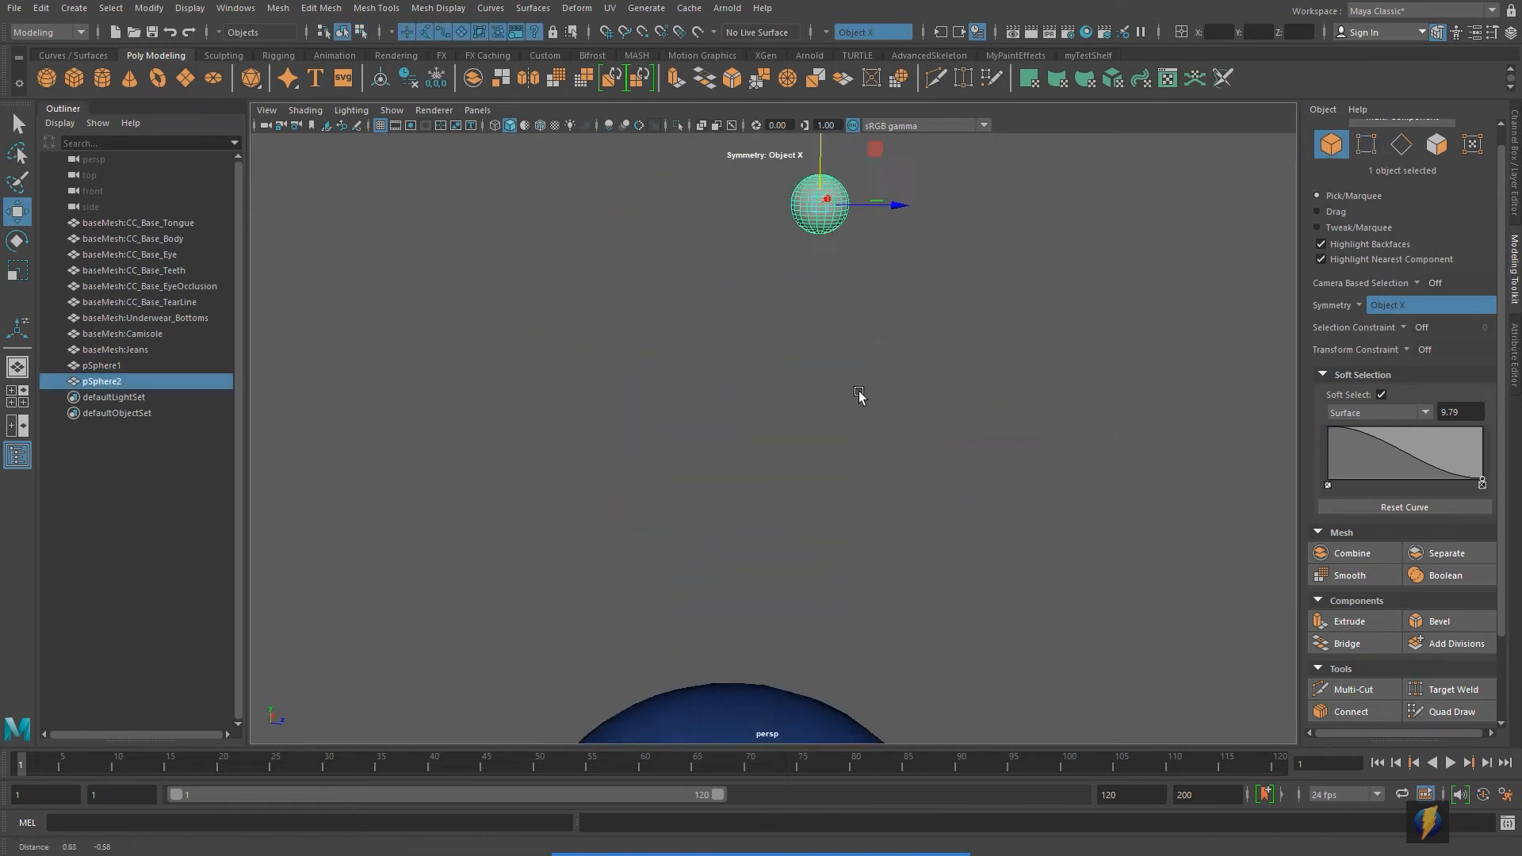
Show wireframe on shaded surfaces and snap the small sphere onto the cap's crown point
scroll(880, 354, down, 2)
click(314, 112)
click(349, 256)
alt+drag(793, 357, 826, 420)
key(v)
drag(805, 294, 701, 579)
alt+middle_drag(701, 579, 769, 408)
scroll(872, 460, up, 7)
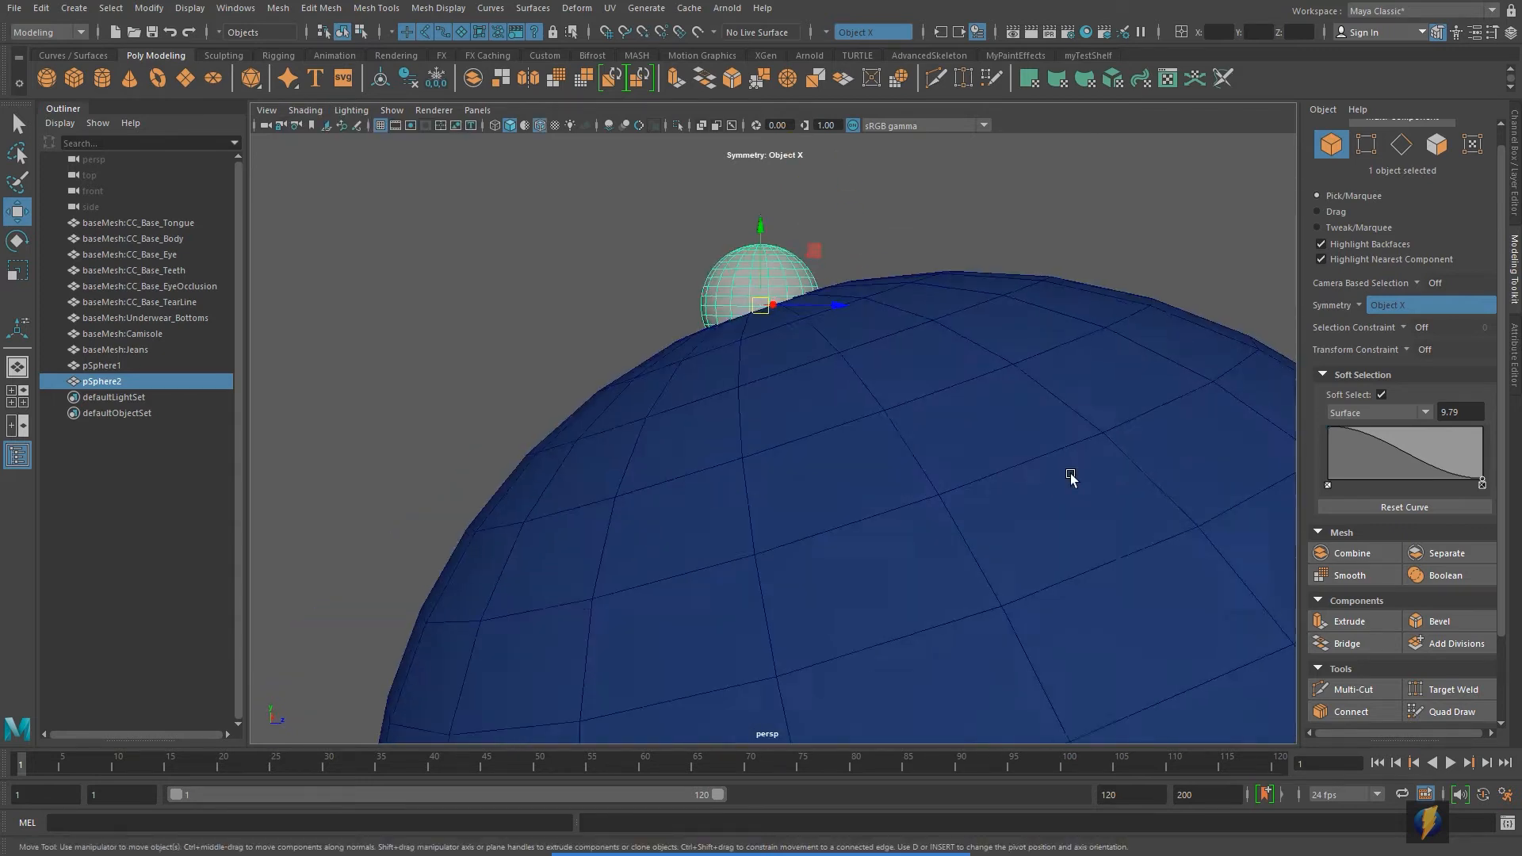
Rotate the small sphere about -17.6 degrees around X in the side view to match the crown's slope
key(space)
drag(944, 486, 1039, 520)
key(f)
scroll(904, 340, down, 8)
key(e)
drag(810, 377, 826, 393)
Set the small sphere's axis subdivisions to 12 and height subdivisions to 8
click(1514, 179)
click(1349, 319)
click(1405, 358)
middle_drag(1107, 372, 1145, 372)
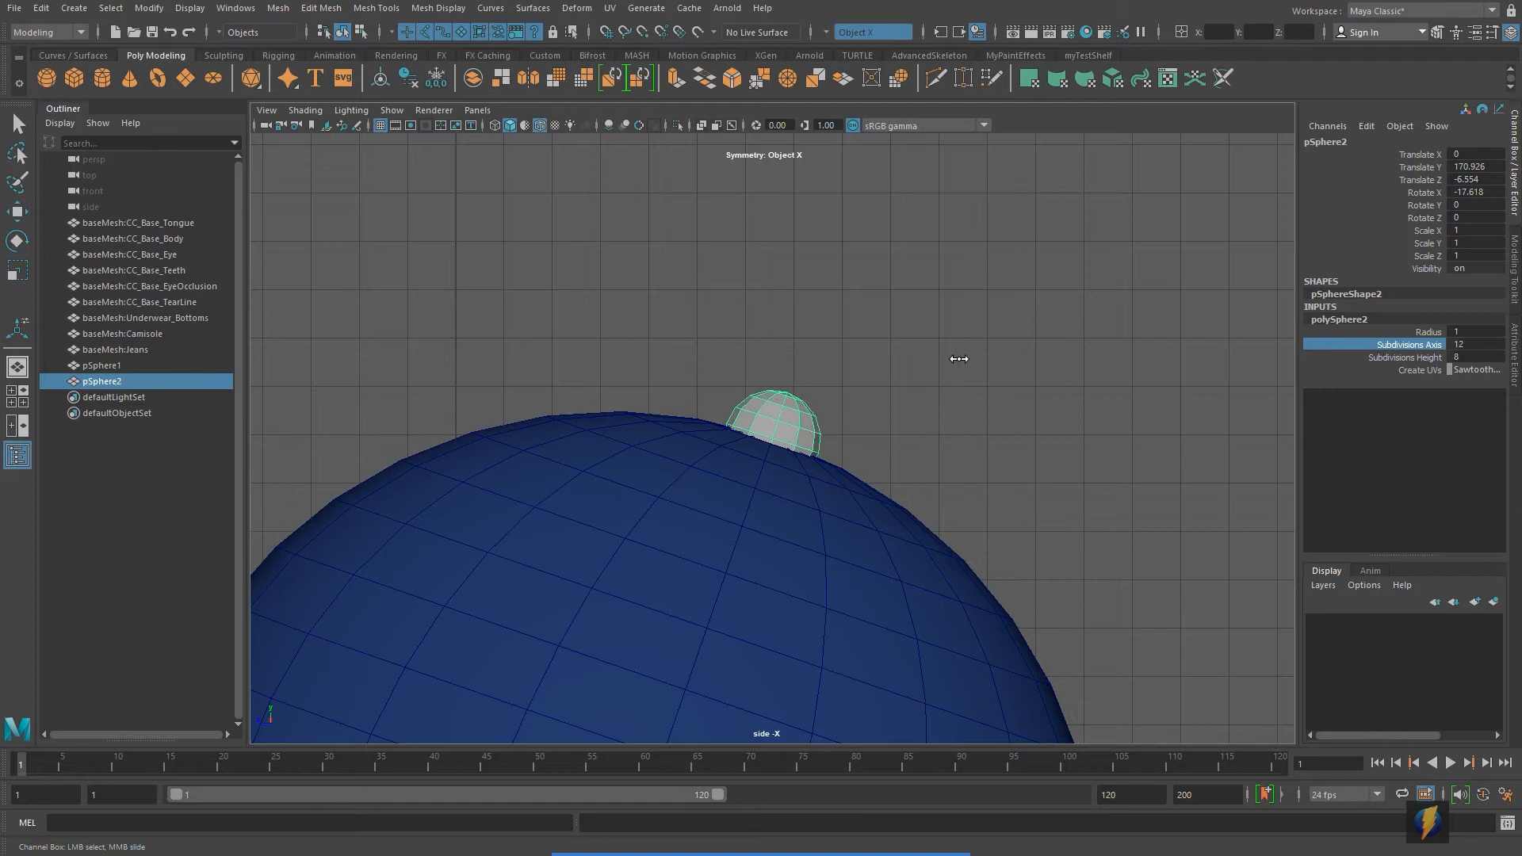
Scale the small sphere down into a flat button seated on the cap's crown
key(r)
drag(784, 383, 777, 414)
scroll(955, 404, down, 3)
scroll(919, 325, up, 5)
key(space)
alt+drag(920, 325, 872, 547)
scroll(914, 504, down, 4)
scroll(833, 531, up, 4)
drag(788, 520, 784, 522)
alt+drag(797, 562, 819, 508)
scroll(841, 475, down, 3)
alt+drag(862, 441, 883, 442)
Put all the baseMesh character meshes into a new display layer and set the layer to template
click(138, 223)
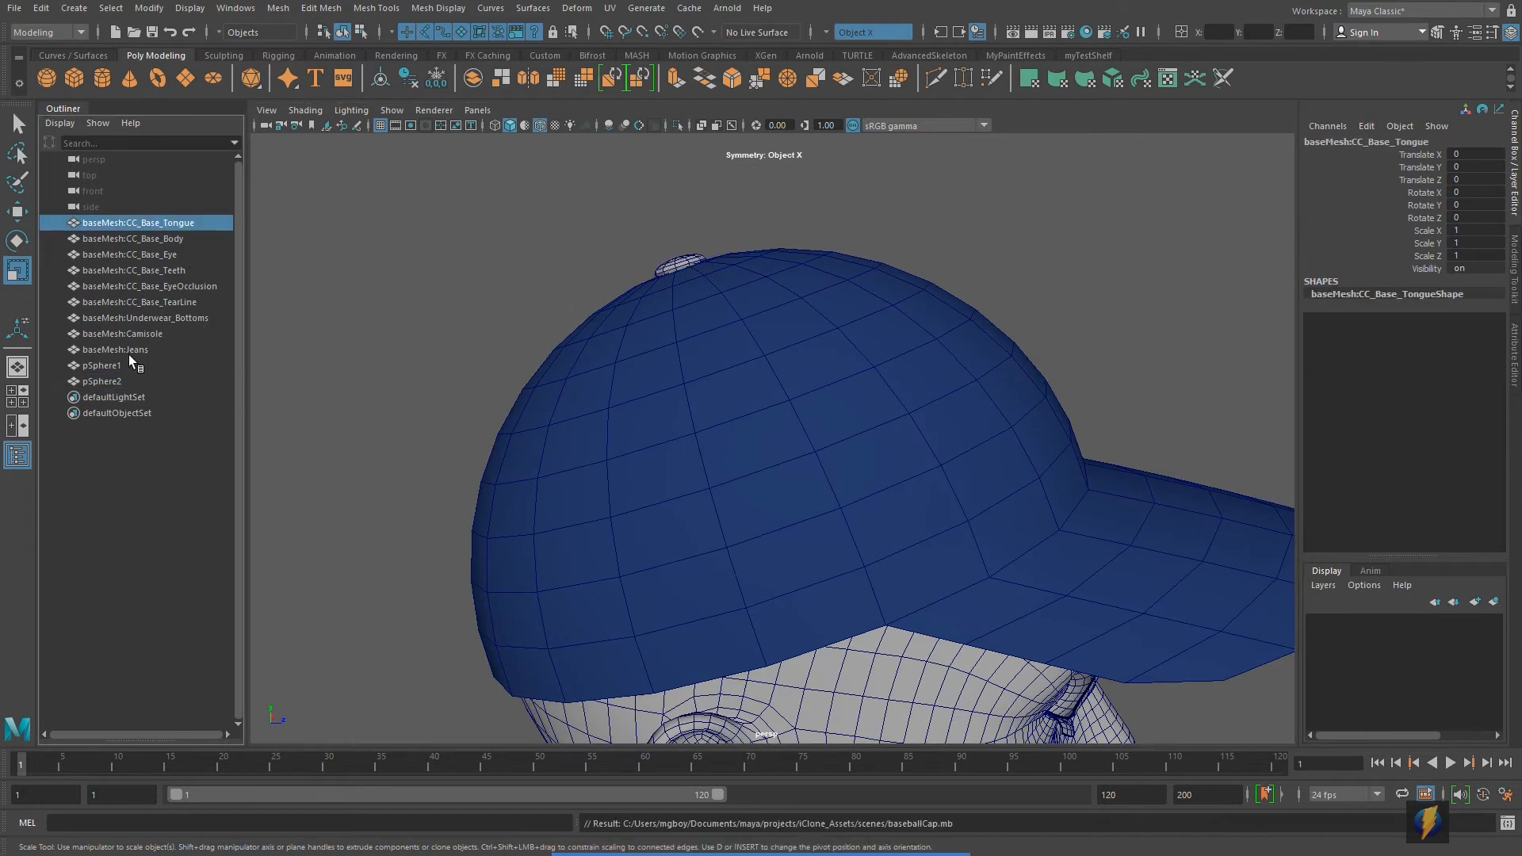
shift+click(125, 351)
click(1323, 586)
click(1338, 617)
click(1353, 624)
Freeze the cap's transformations and delete its construction history
scroll(952, 475, down, 6)
alt+drag(951, 476, 1037, 412)
scroll(951, 464, up, 4)
click(936, 461)
scroll(938, 462, up, 3)
click(150, 12)
click(205, 80)
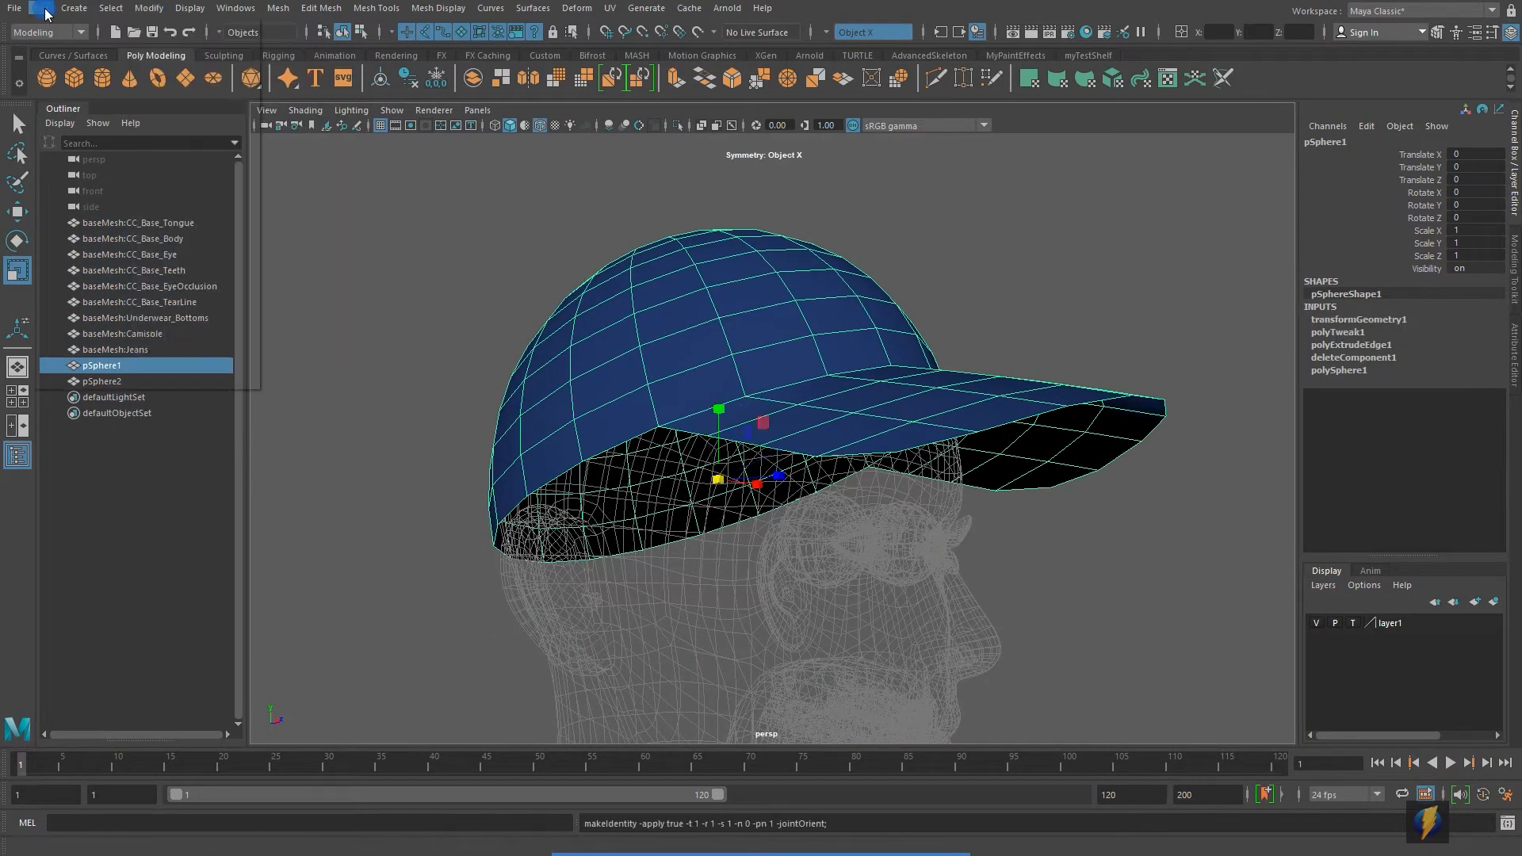
Extrude all the cap's faces with a local Z offset of about -0.341 to give it thickness
click(1514, 262)
click(1349, 621)
alt+drag(795, 544, 662, 582)
drag(845, 520, 877, 402)
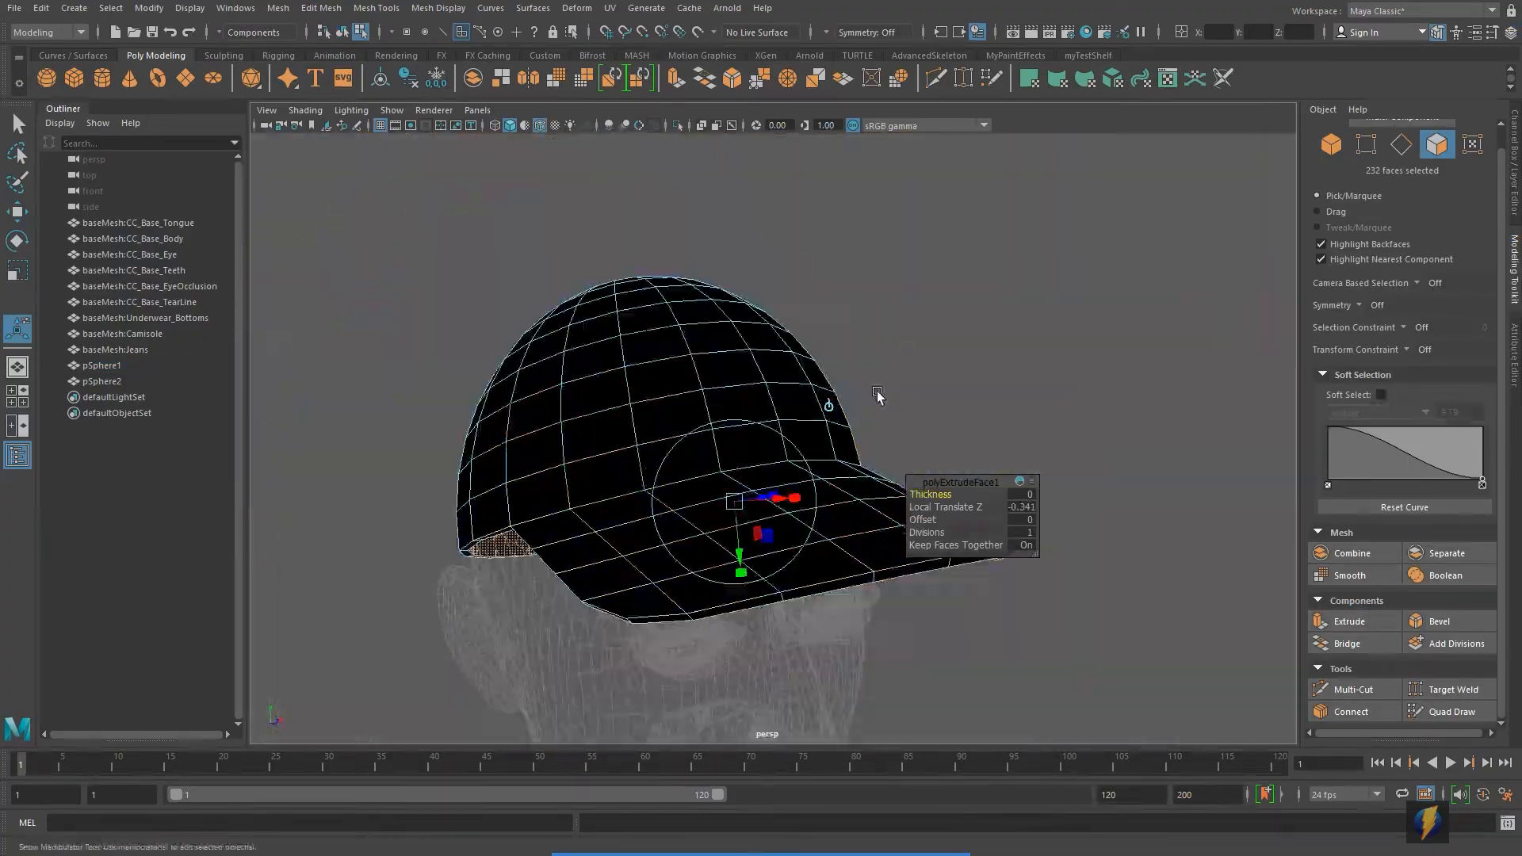
Return to object mode and reverse the cap's normals
key(F8)
click(438, 7)
click(477, 80)
Hide the character layer and select the central pole vertex on the inside of the cap
key(r)
alt+drag(698, 428, 748, 262)
alt+right_drag(674, 381, 792, 431)
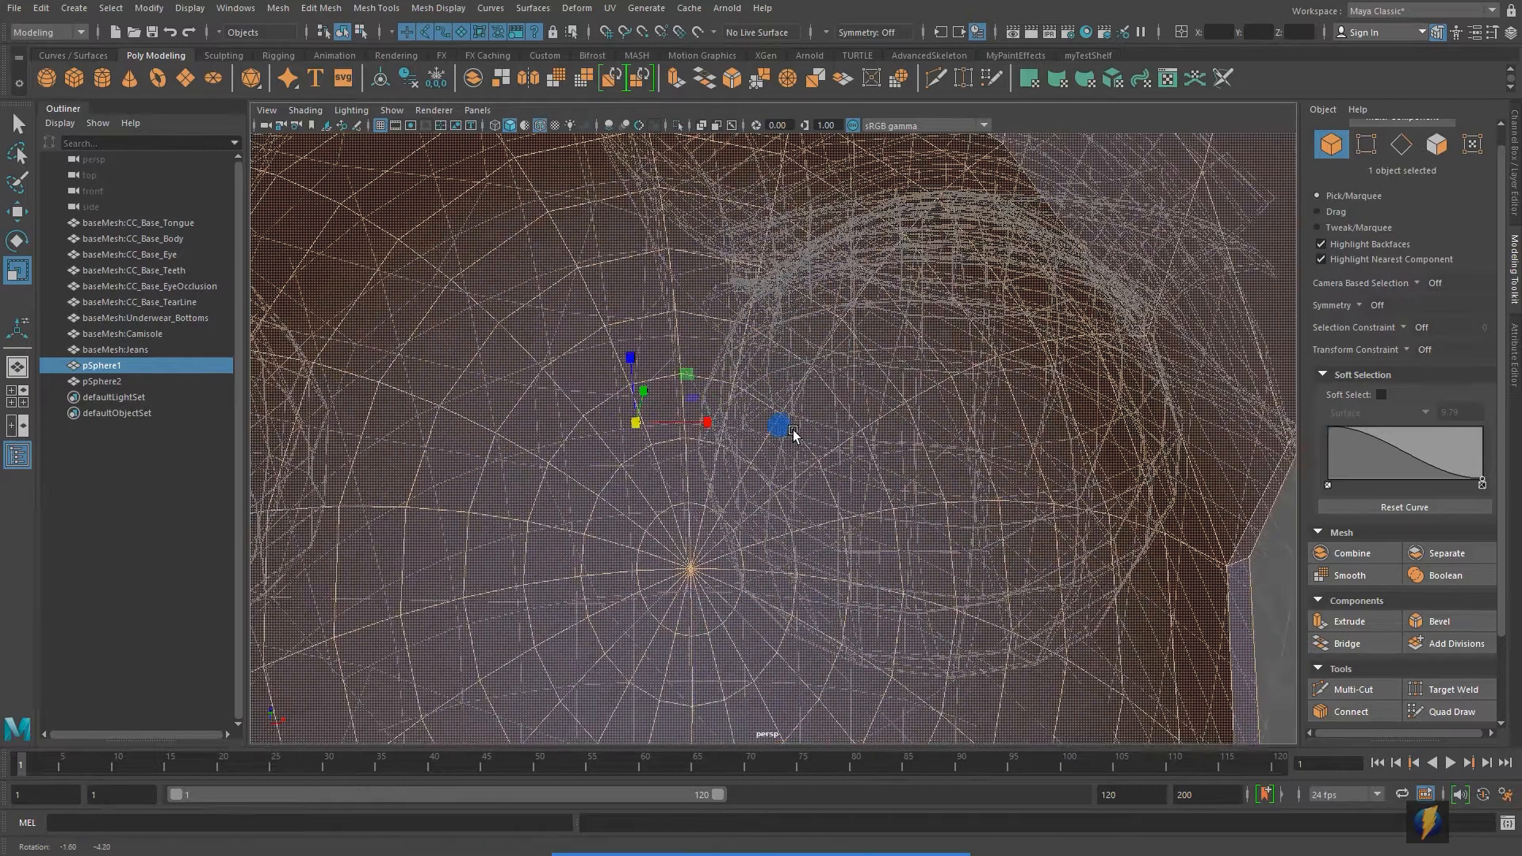
alt+drag(792, 431, 824, 412)
click(1514, 182)
click(1514, 265)
click(1515, 187)
click(1317, 623)
right_drag(669, 405, 595, 404)
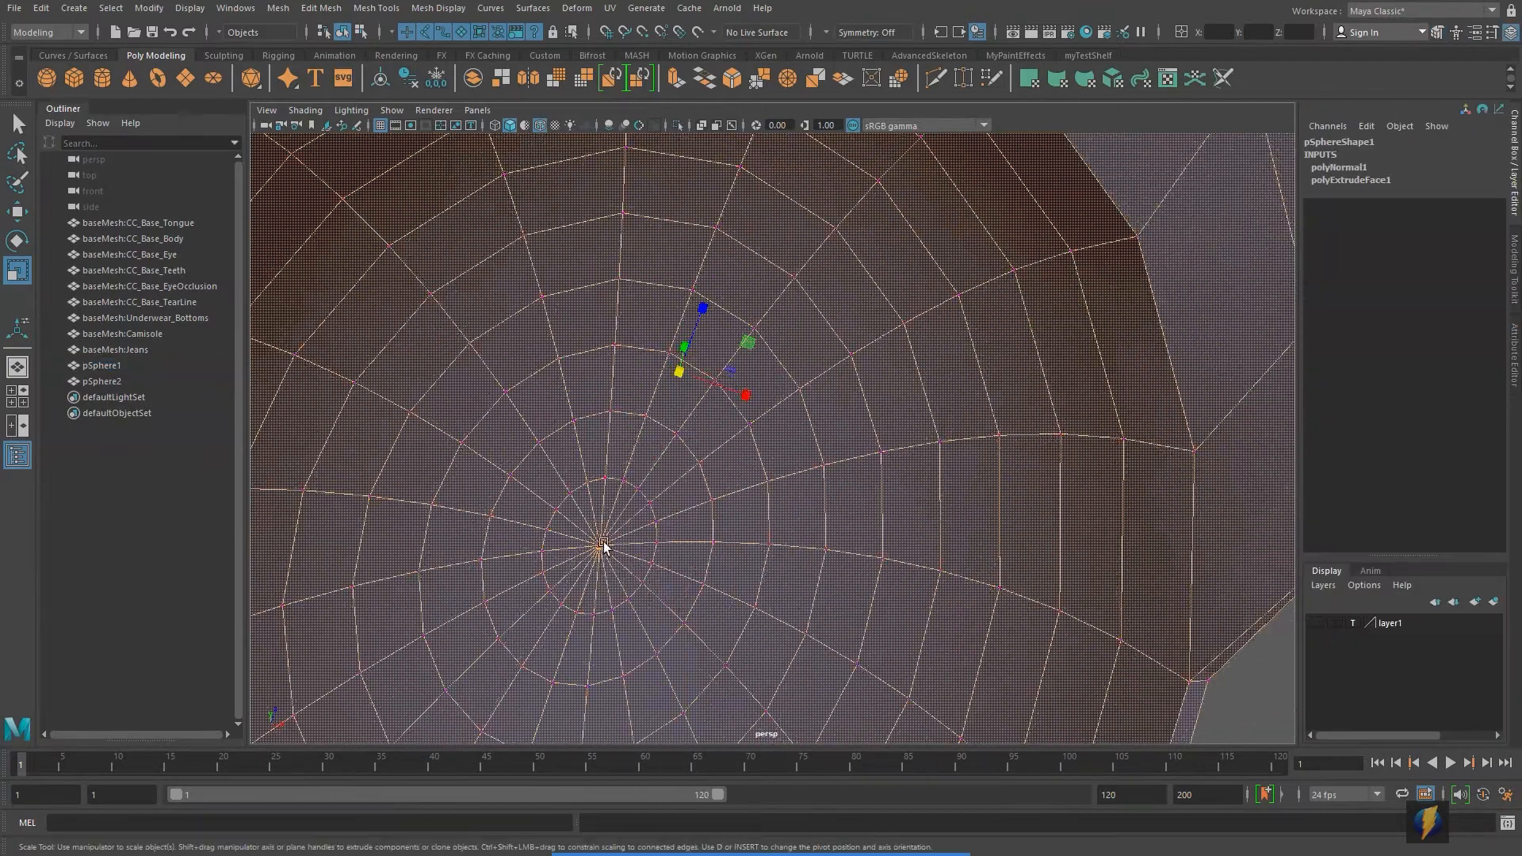
click(600, 545)
Convert the pole vertex to a face selection, grow it seven times, and delete the cap's inner dome faces
click(106, 11)
mouse_move(191, 314)
click(309, 449)
key(shift+period)
key(shift+period)
key(shift+period)
key(shift+period)
key(shift+period)
key(shift+period)
key(shift+period)
alt+right_drag(824, 424, 723, 341)
alt+drag(723, 340, 804, 414)
key(Delete)
Select the edge loops along the rim of the cap and its bill
key(q)
right_drag(714, 402, 784, 380)
click(928, 412)
click(878, 473)
alt+drag(878, 473, 809, 484)
alt+right_drag(792, 452, 869, 424)
alt+drag(1060, 540, 634, 606)
alt+drag(951, 567, 733, 397)
shift+double_click(798, 341)
alt+drag(797, 341, 991, 380)
alt+right_drag(1189, 380, 1162, 333)
Bevel the selected rim edges and adjust the bevel's number of segments
click(1514, 270)
alt+drag(825, 404, 804, 393)
alt+right_drag(804, 393, 871, 444)
key(ctrl+b)
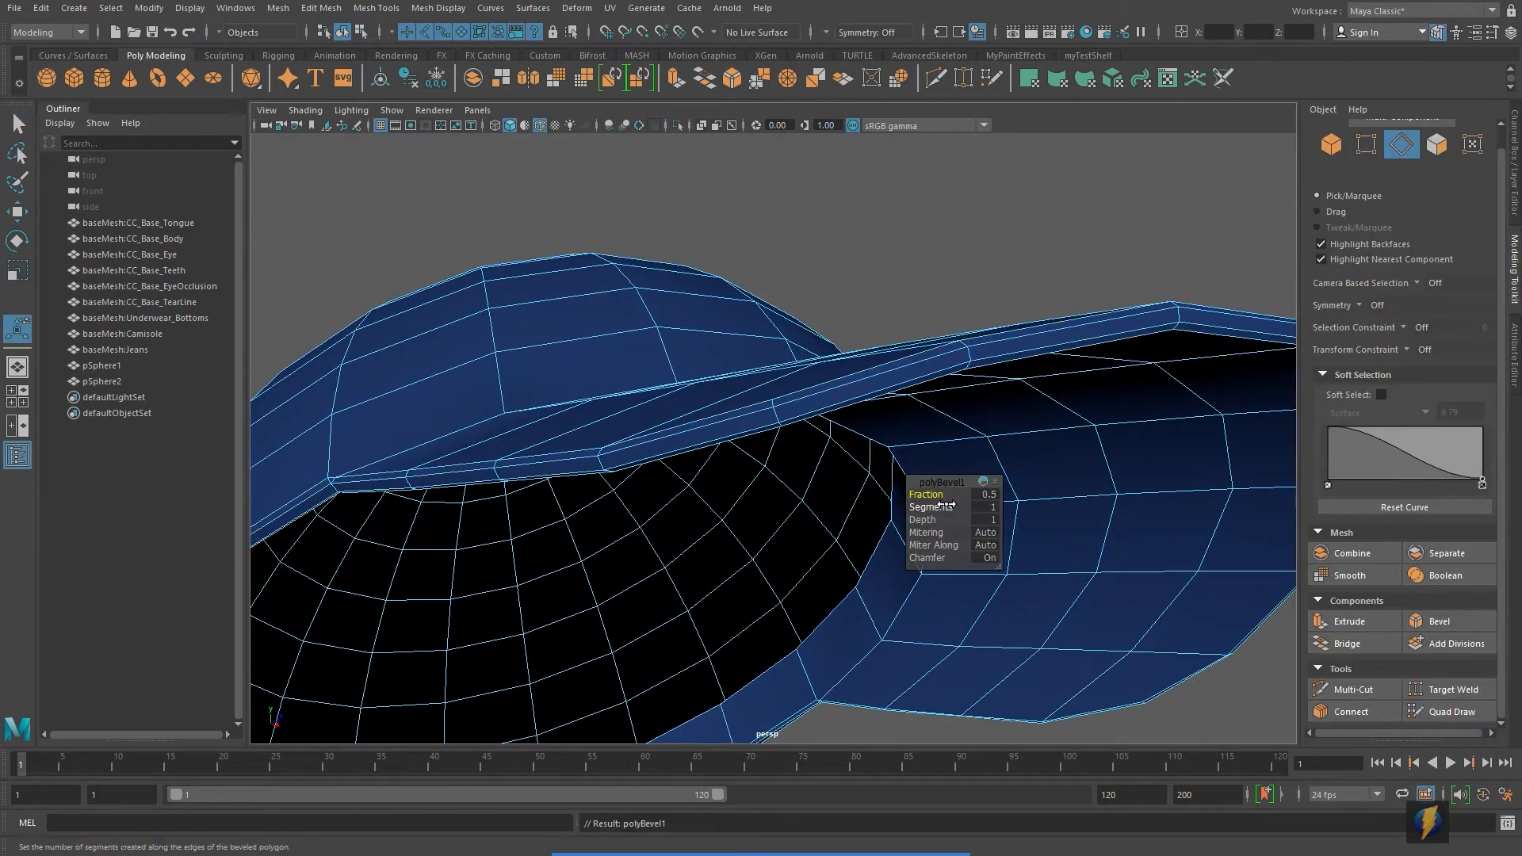
drag(935, 507, 943, 494)
alt+right_drag(872, 475, 761, 441)
alt+drag(761, 442, 618, 507)
alt+right_drag(619, 507, 594, 396)
alt+middle_drag(594, 396, 617, 410)
Combine the cap and its top button into a single mesh
right_drag(617, 410, 682, 348)
key(q)
alt+drag(793, 397, 845, 444)
click(737, 418)
click(1086, 31)
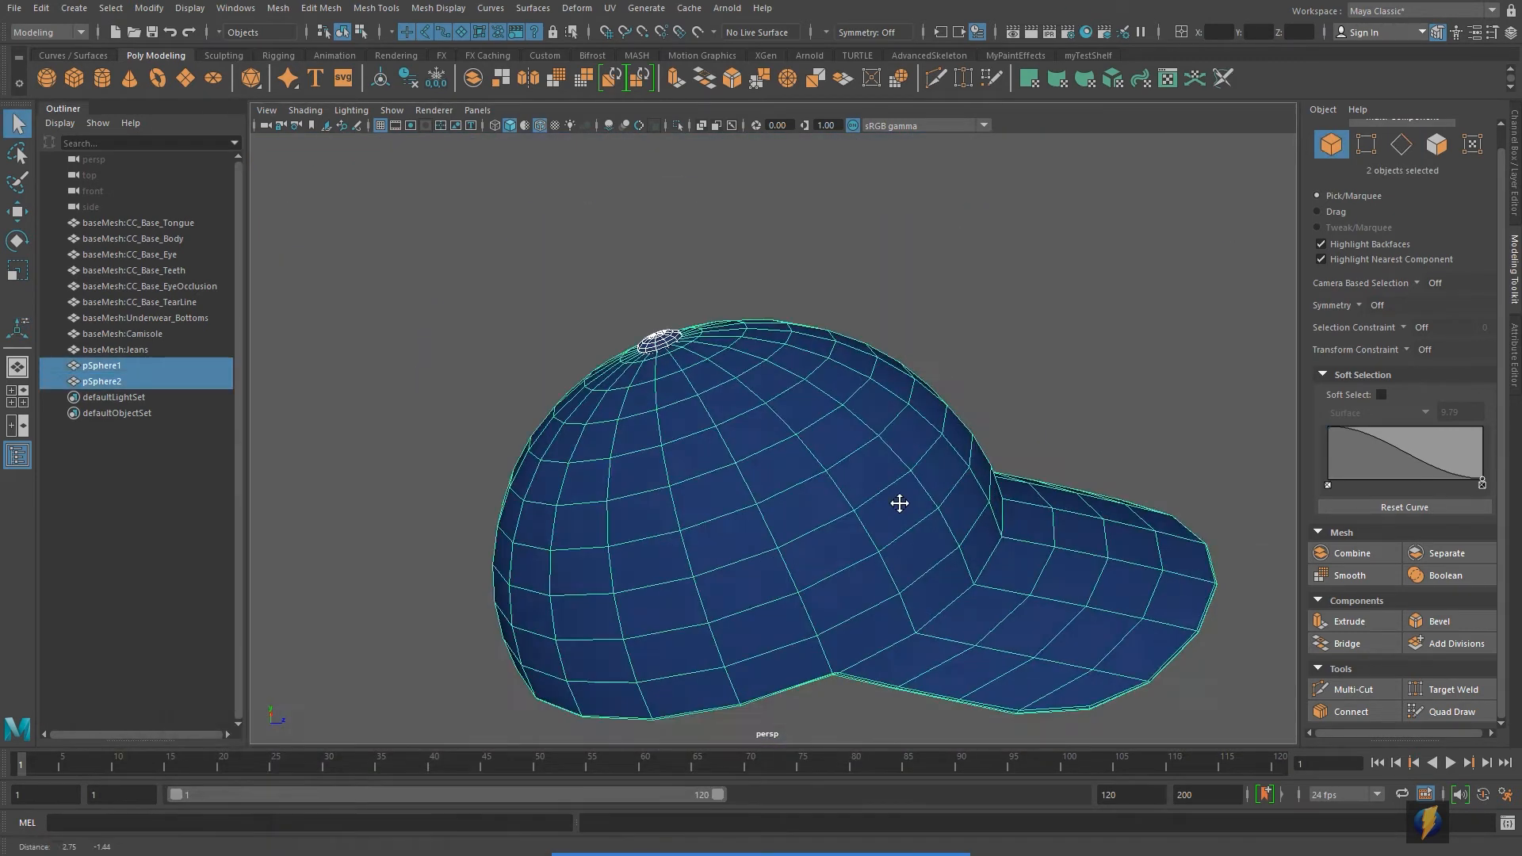
alt+drag(896, 502, 1516, 208)
Show the character layer again, set it to reference, and clear the selection
click(1516, 208)
click(1317, 623)
click(1353, 623)
alt+right_drag(1110, 444, 1058, 435)
click(1058, 436)
Examine the combined cap's fit on the head from several angles
alt+drag(967, 444, 900, 445)
alt+right_drag(832, 428, 886, 424)
alt+drag(885, 424, 1012, 397)
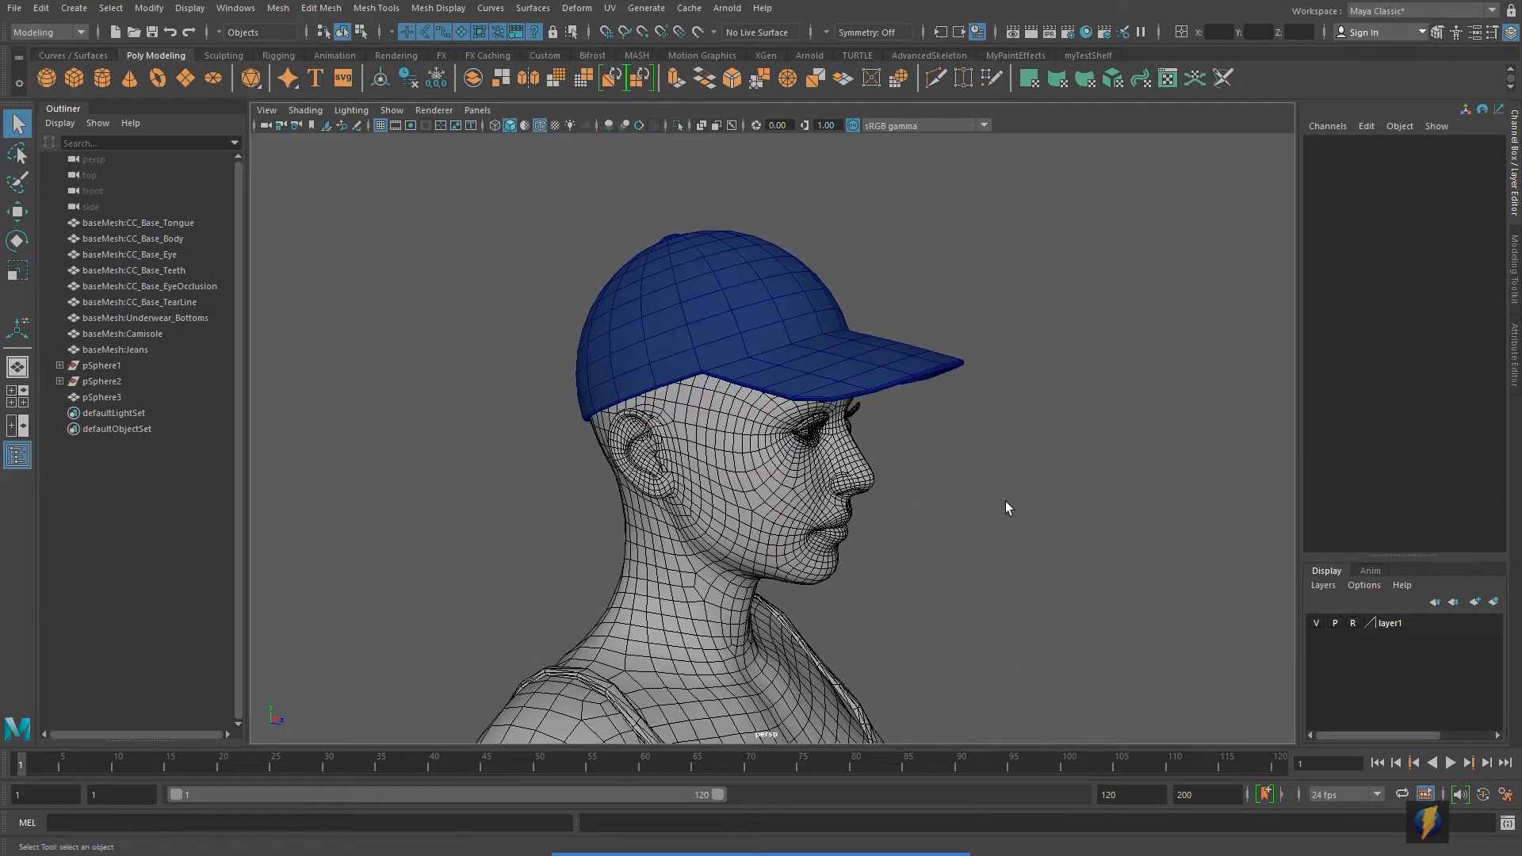
alt+drag(1025, 500, 928, 564)
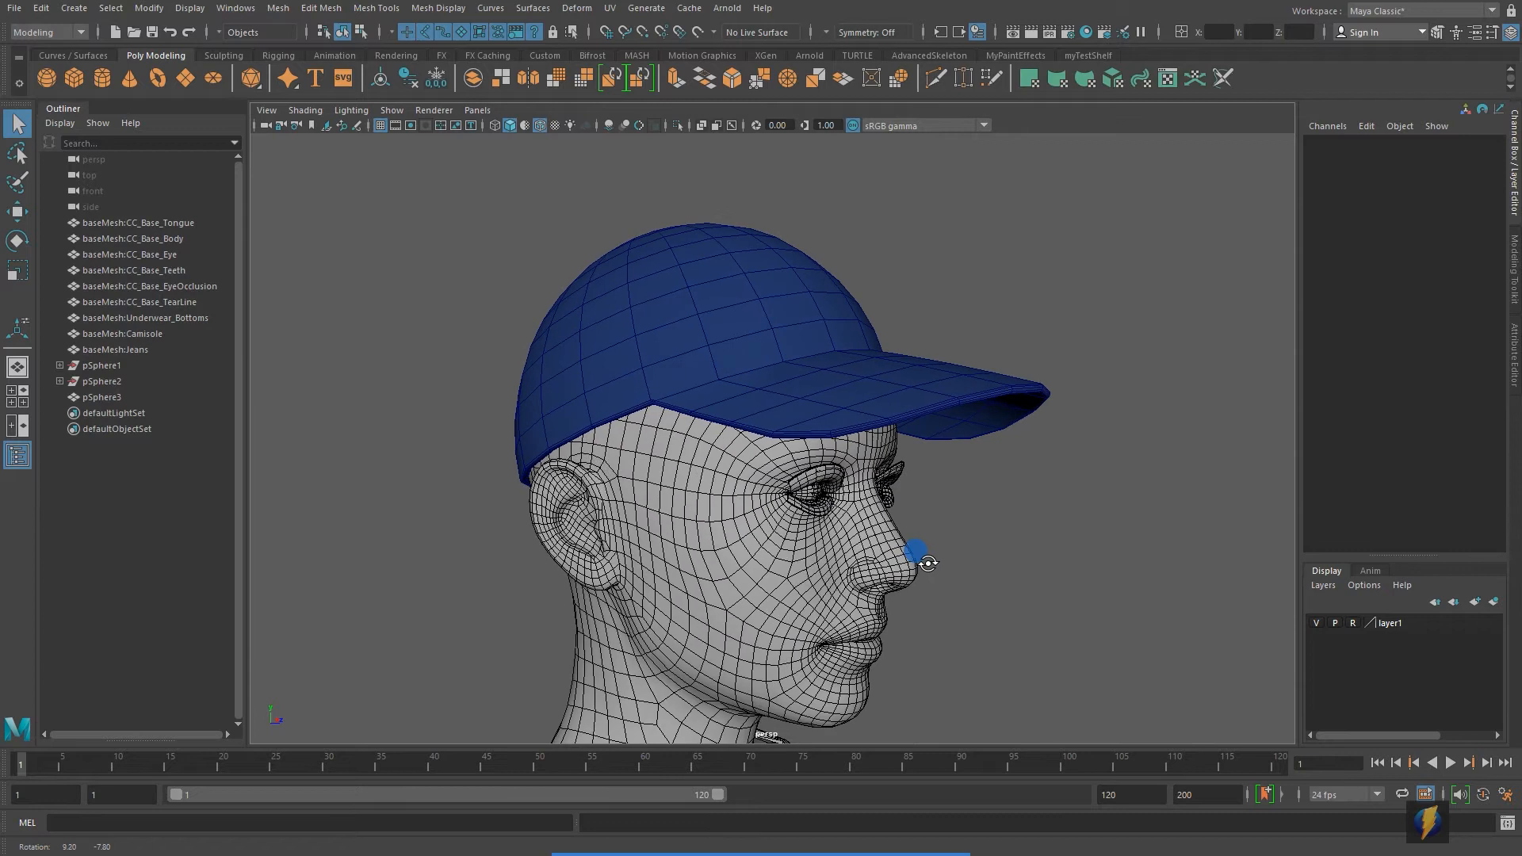
alt+drag(849, 519, 896, 529)
scroll(897, 529, up, 2)
scroll(896, 534, up, 1)
click(815, 387)
scroll(937, 476, down, 2)
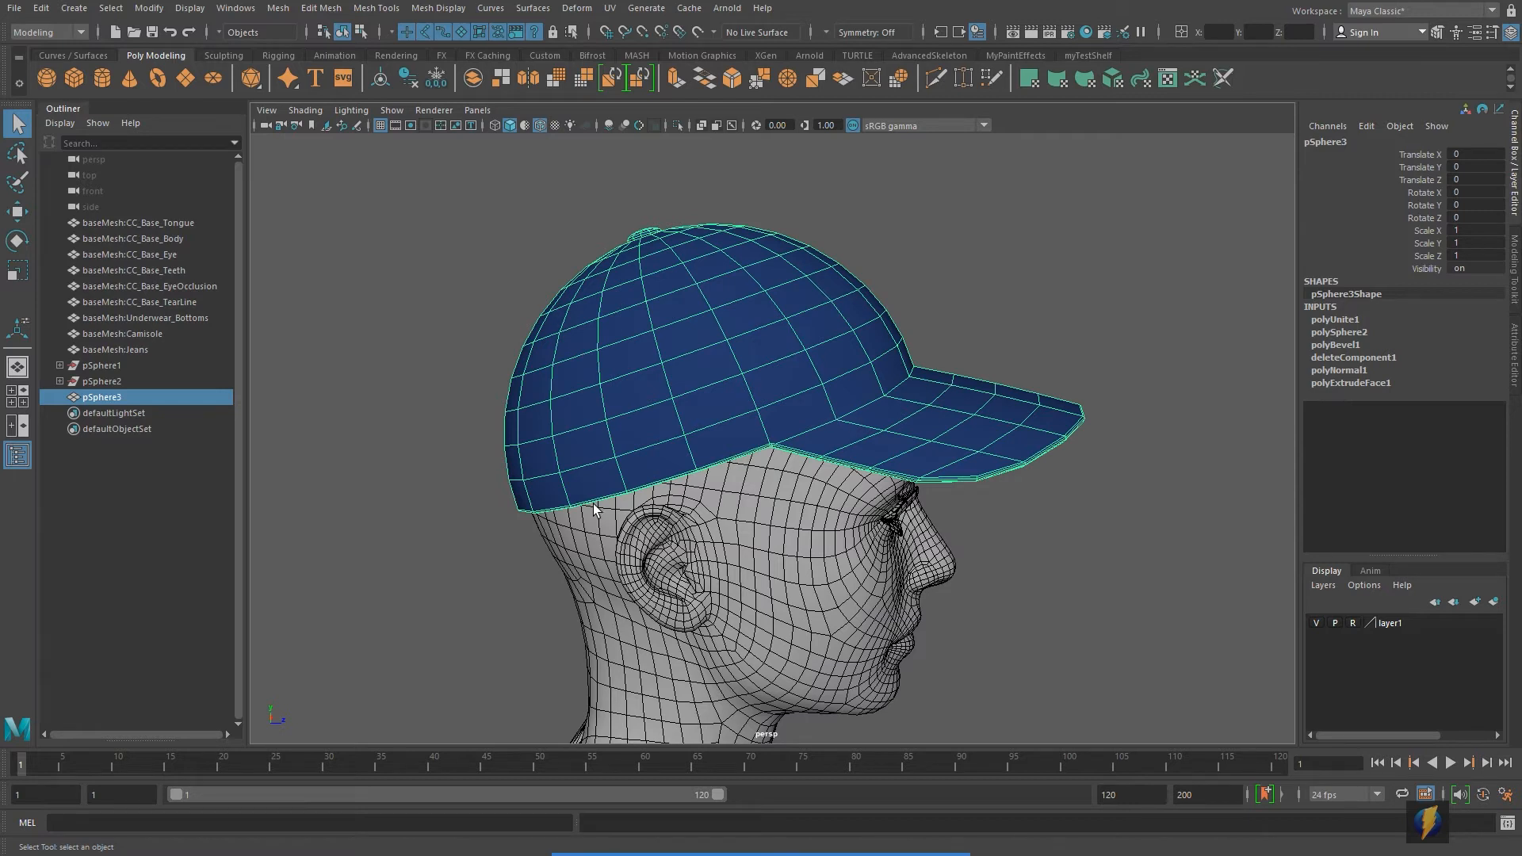
alt+drag(903, 542, 859, 547)
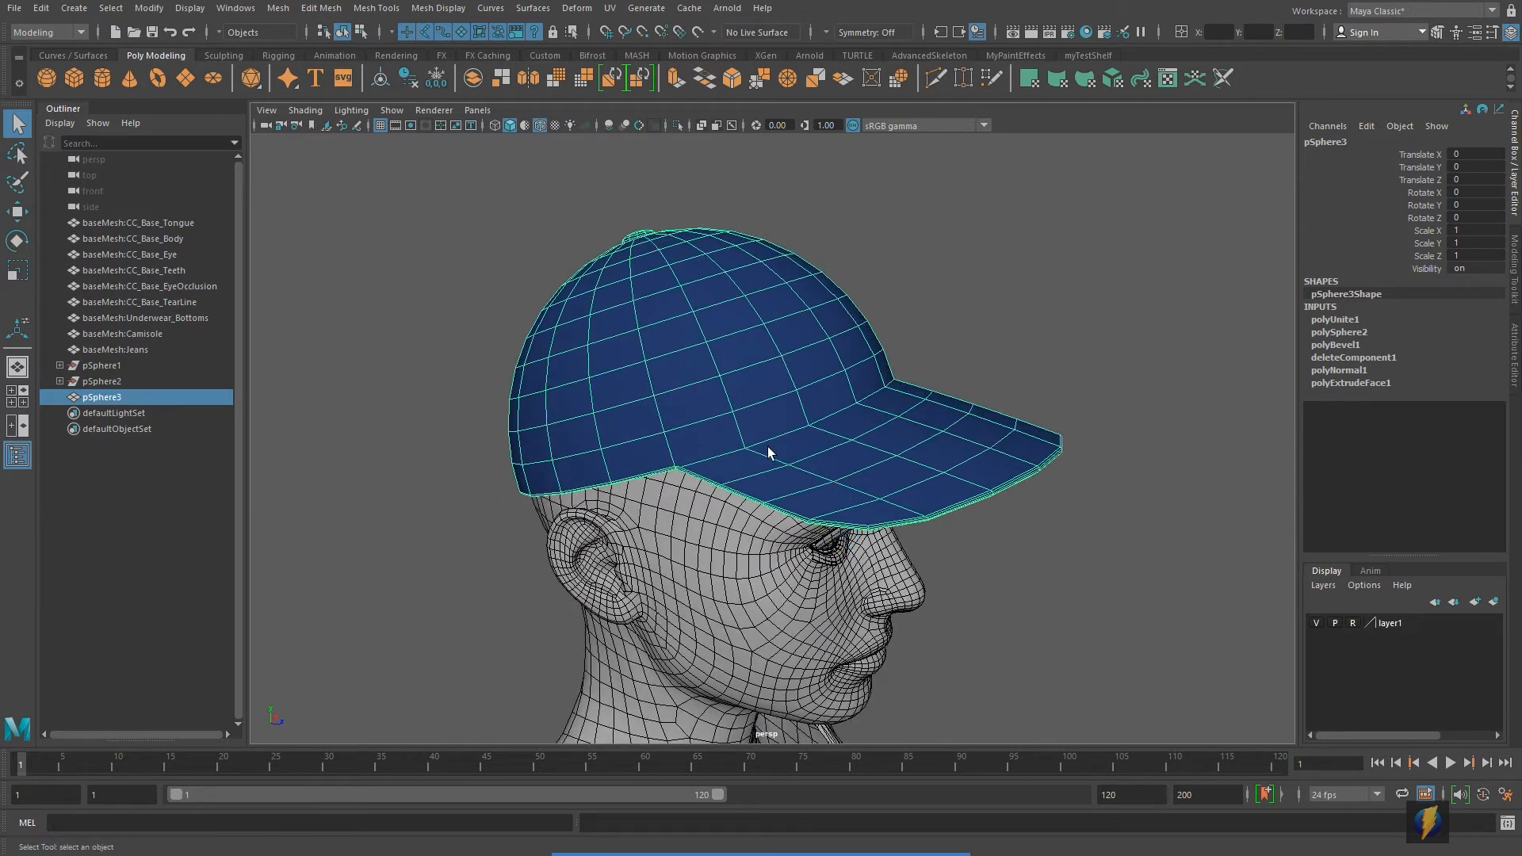
alt+drag(968, 550, 863, 522)
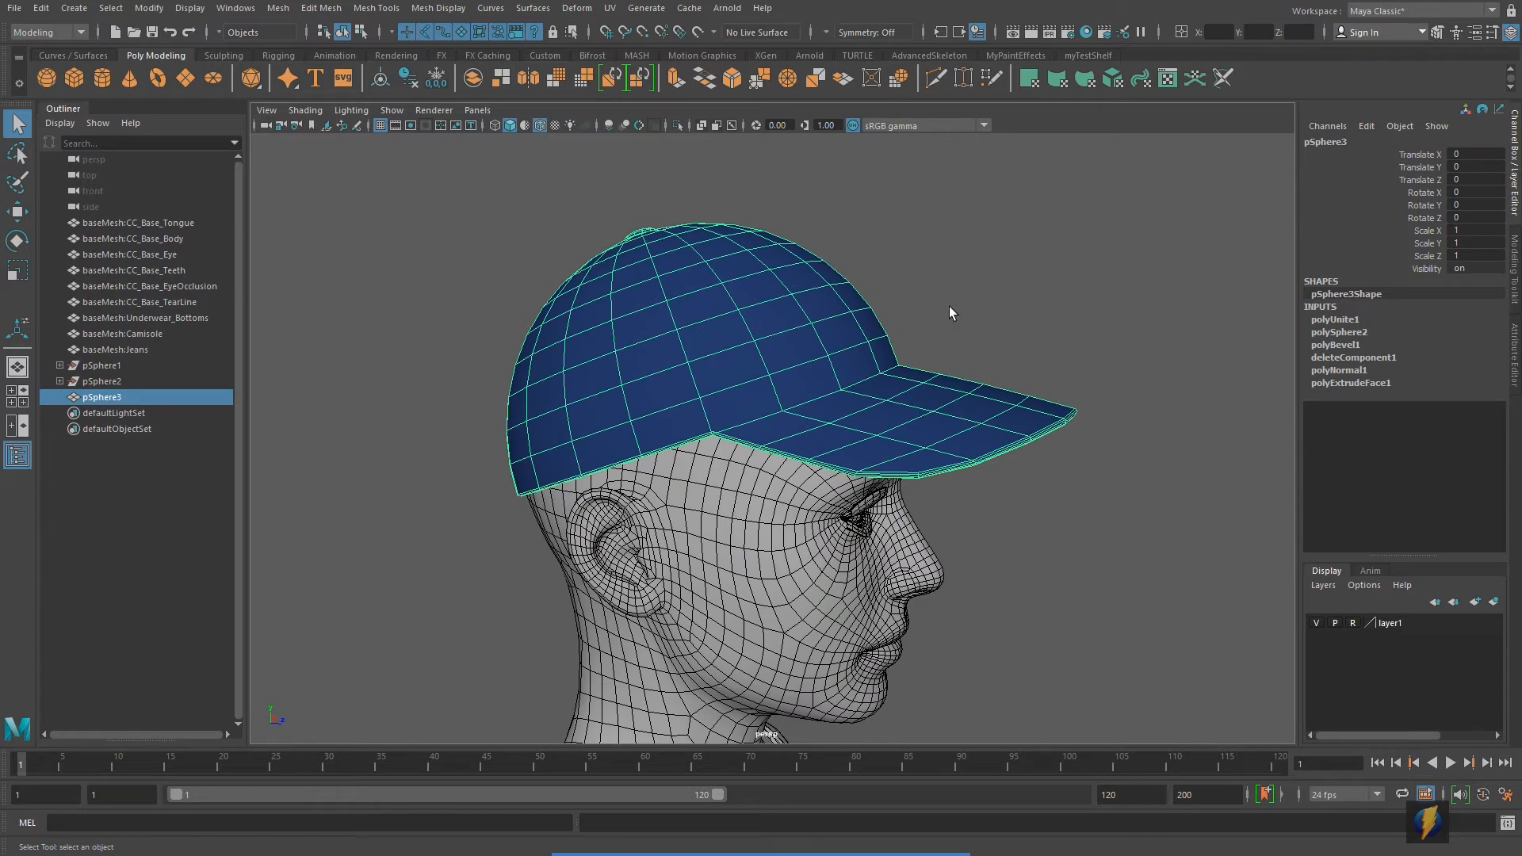
alt+drag(985, 339, 814, 470)
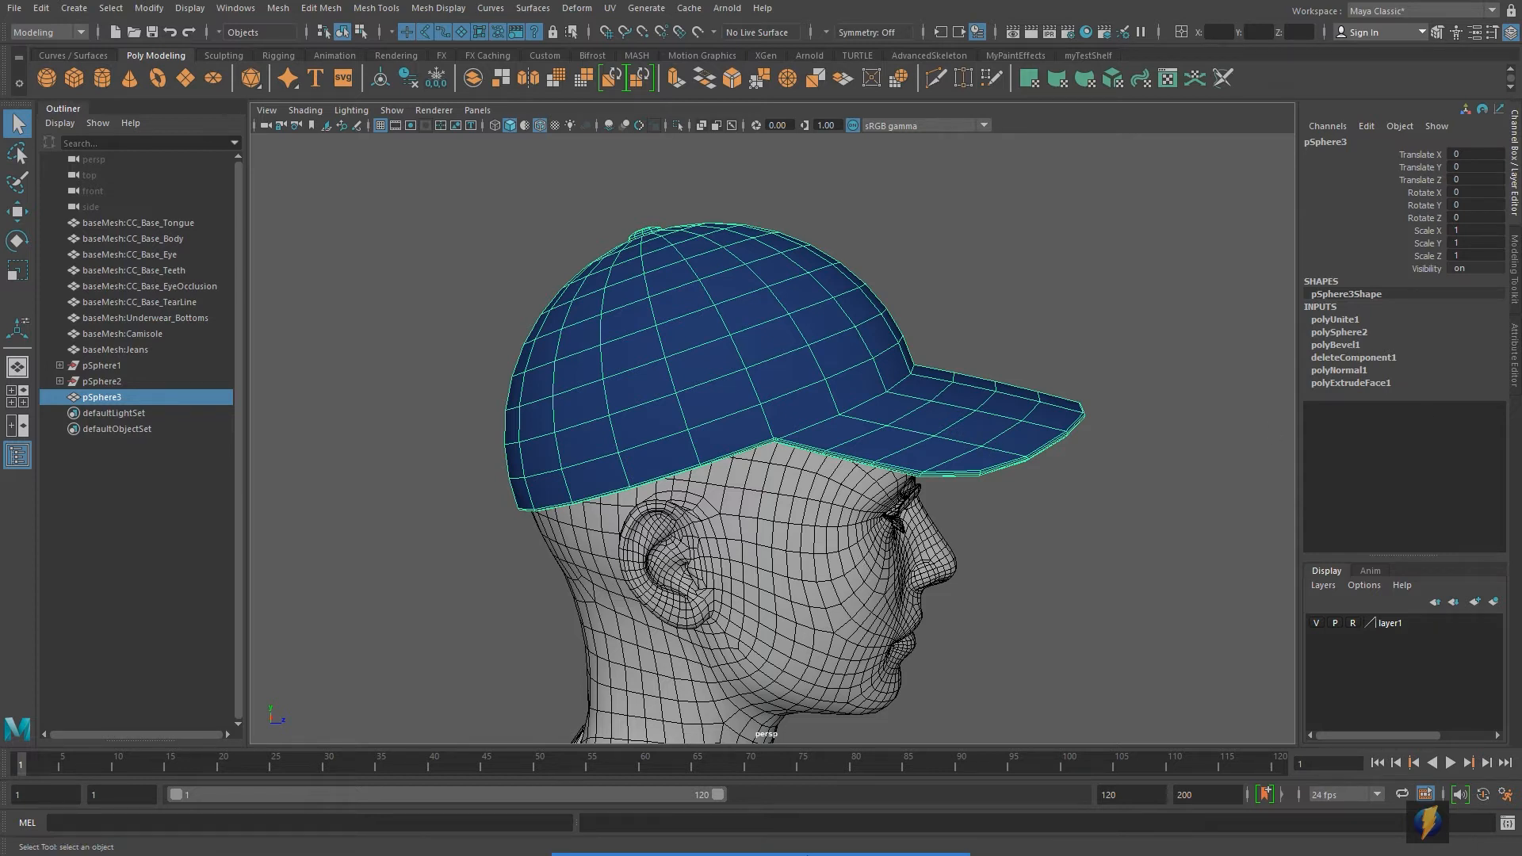
Delete the combined cap's construction history and rename the mesh Baseball_cap
mouse_move(806, 852)
drag(993, 346, 1027, 345)
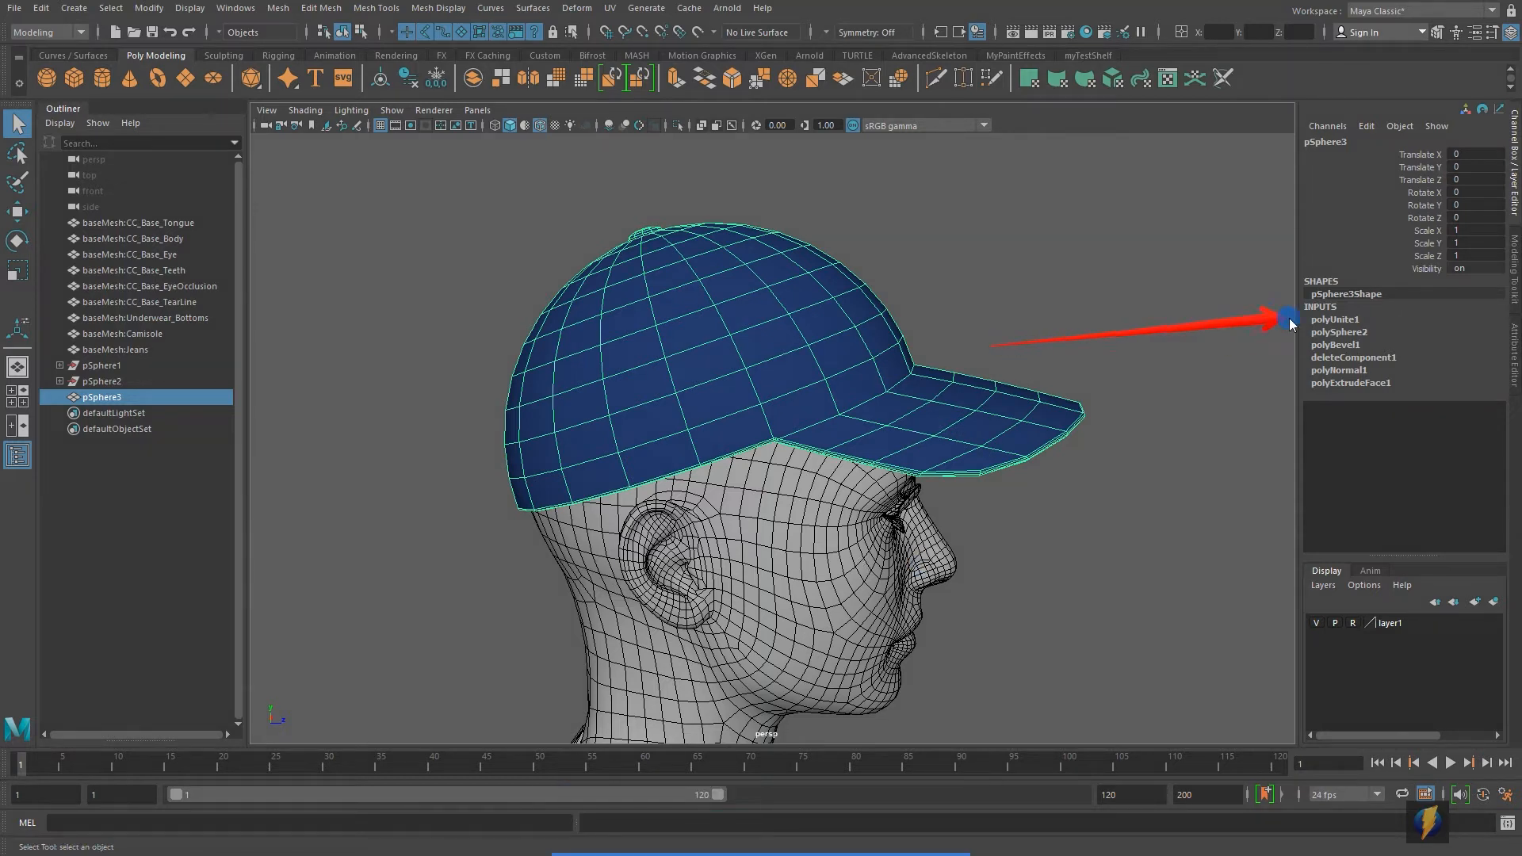
click(40, 8)
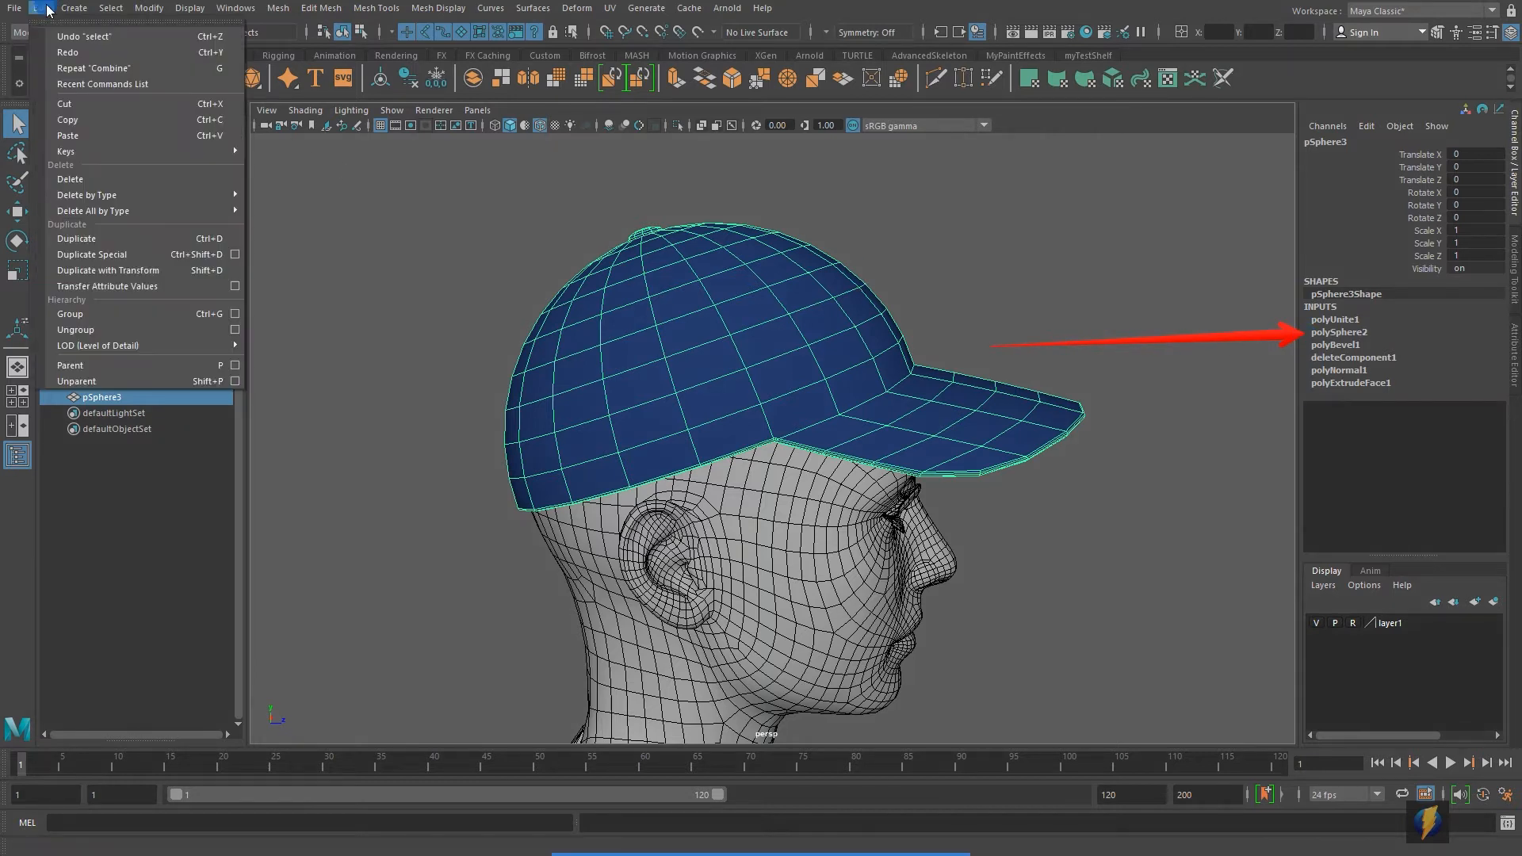
mouse_move(78, 198)
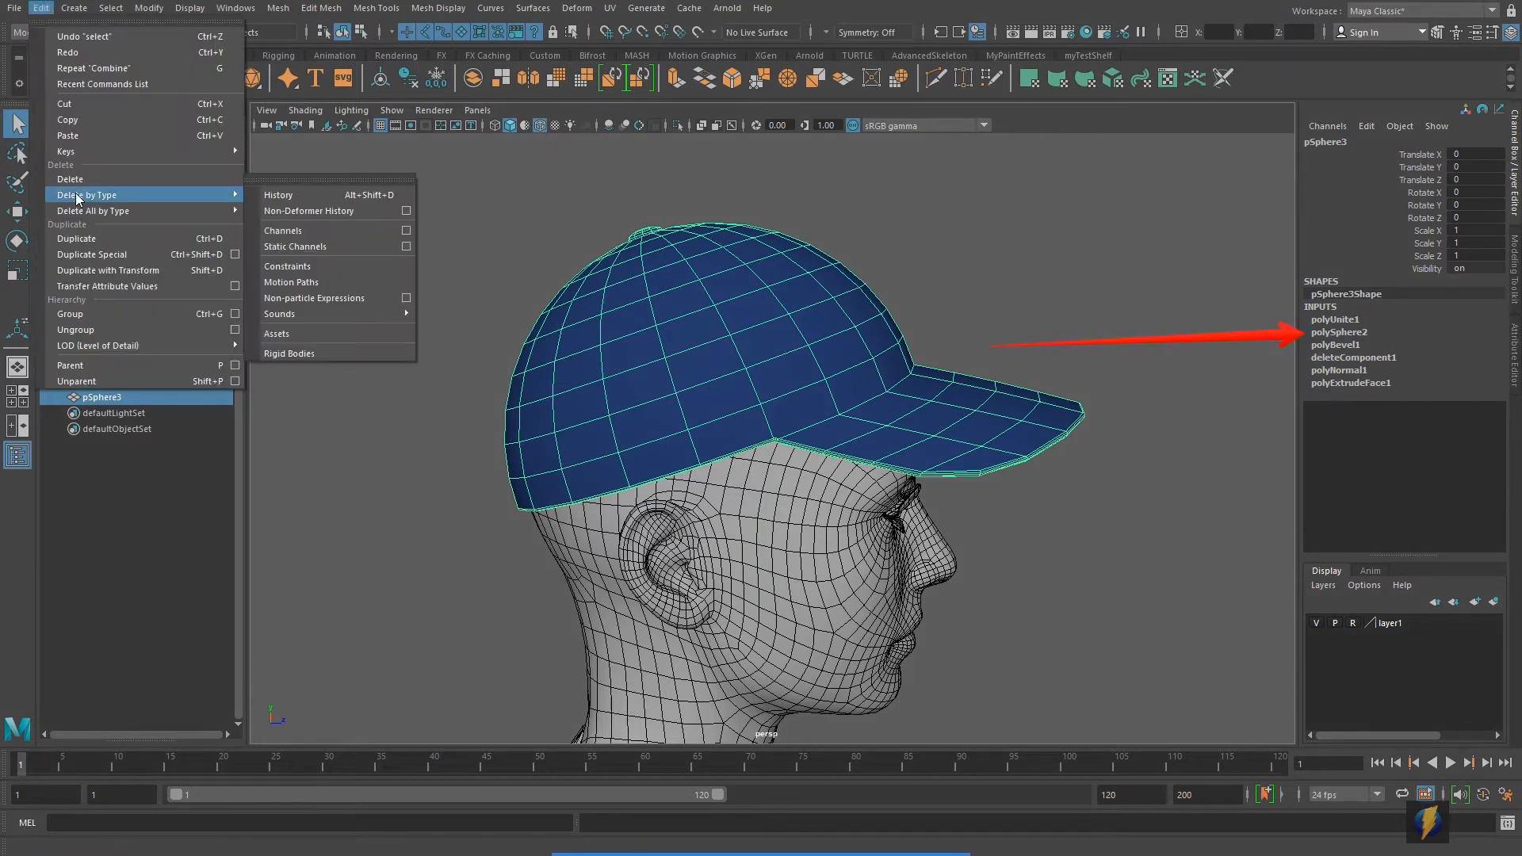
click(345, 198)
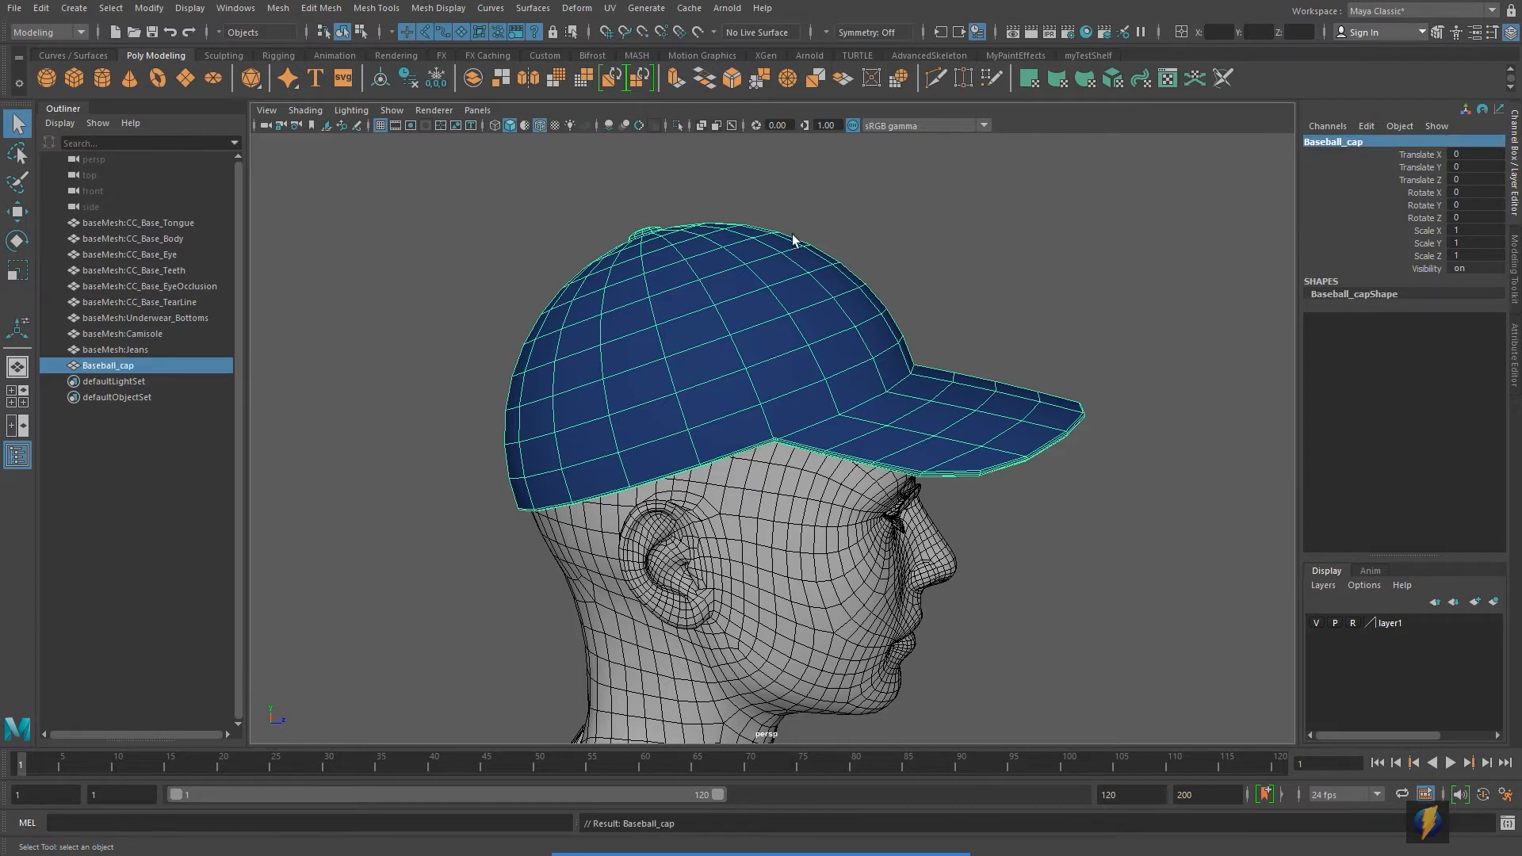
Open the UV Editor for the baseball cap
click(609, 10)
click(622, 38)
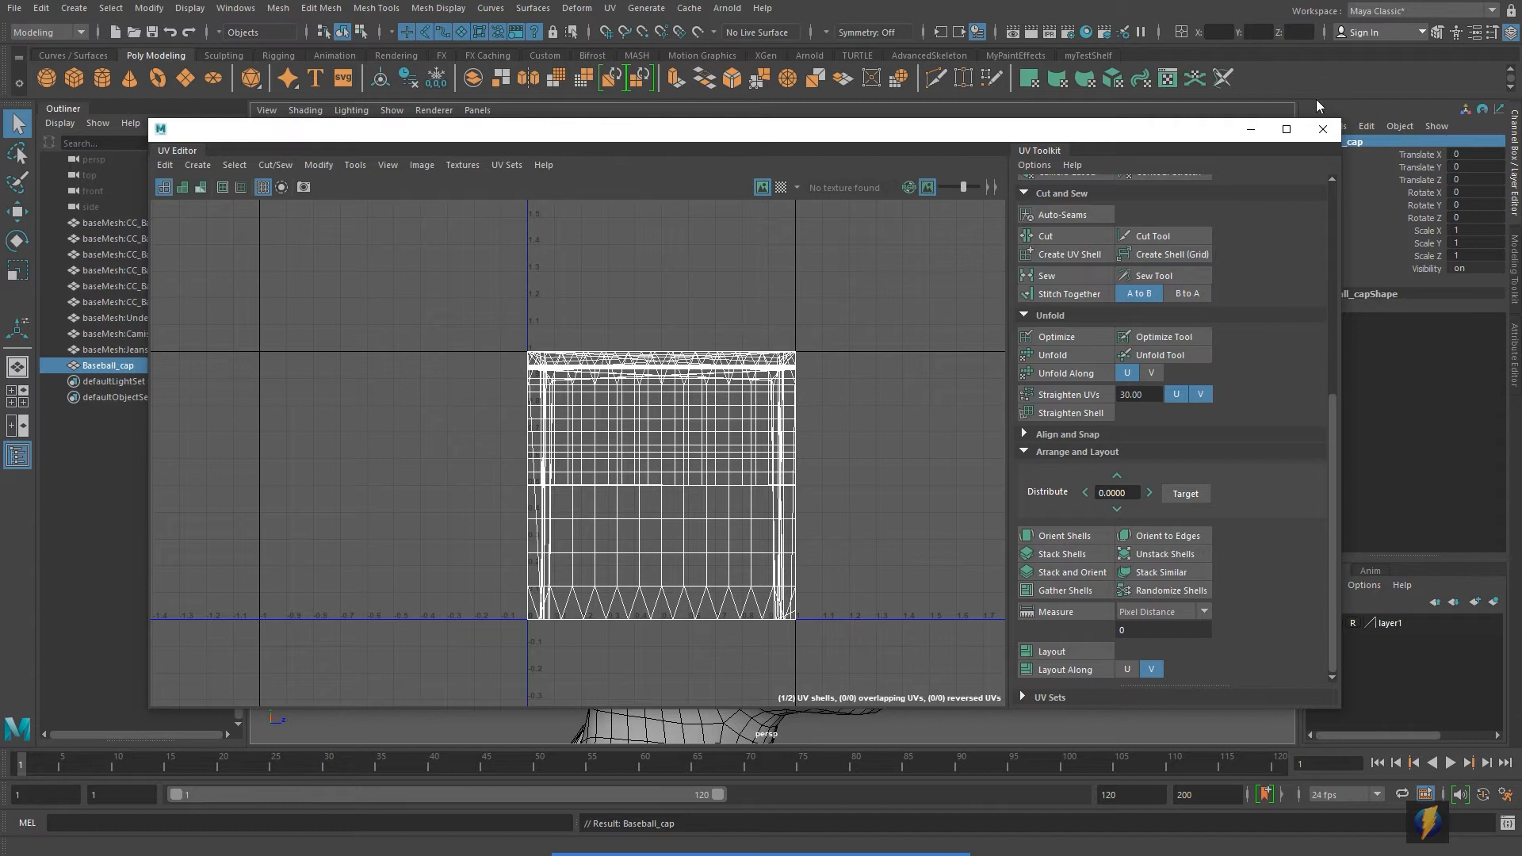
Cut the cap's camera-projected UVs along the selected edge loop around the base of the crown
click(1323, 129)
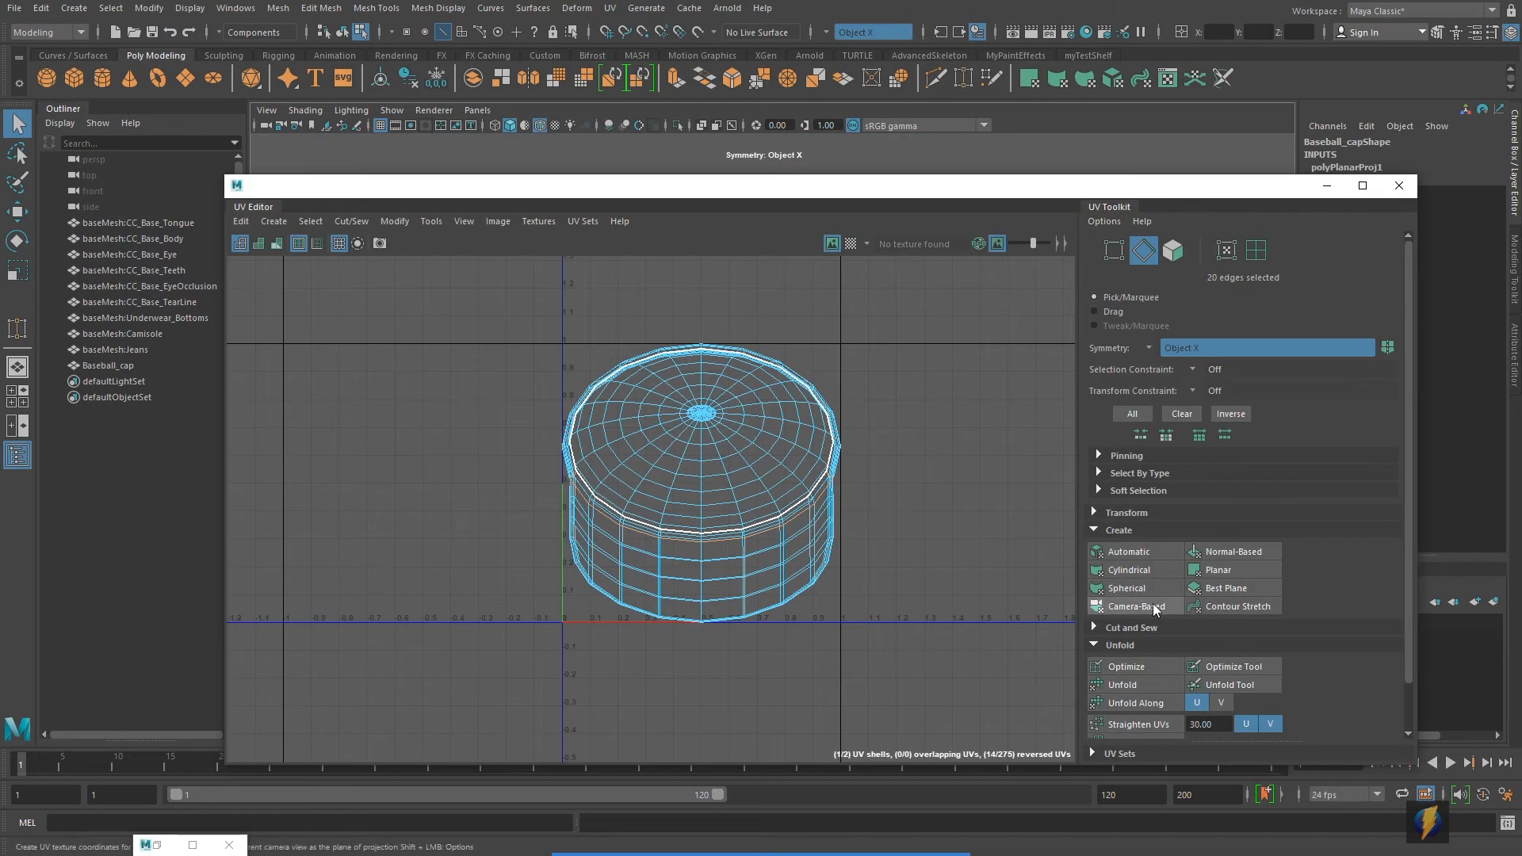
click(1119, 530)
click(1131, 548)
click(1115, 591)
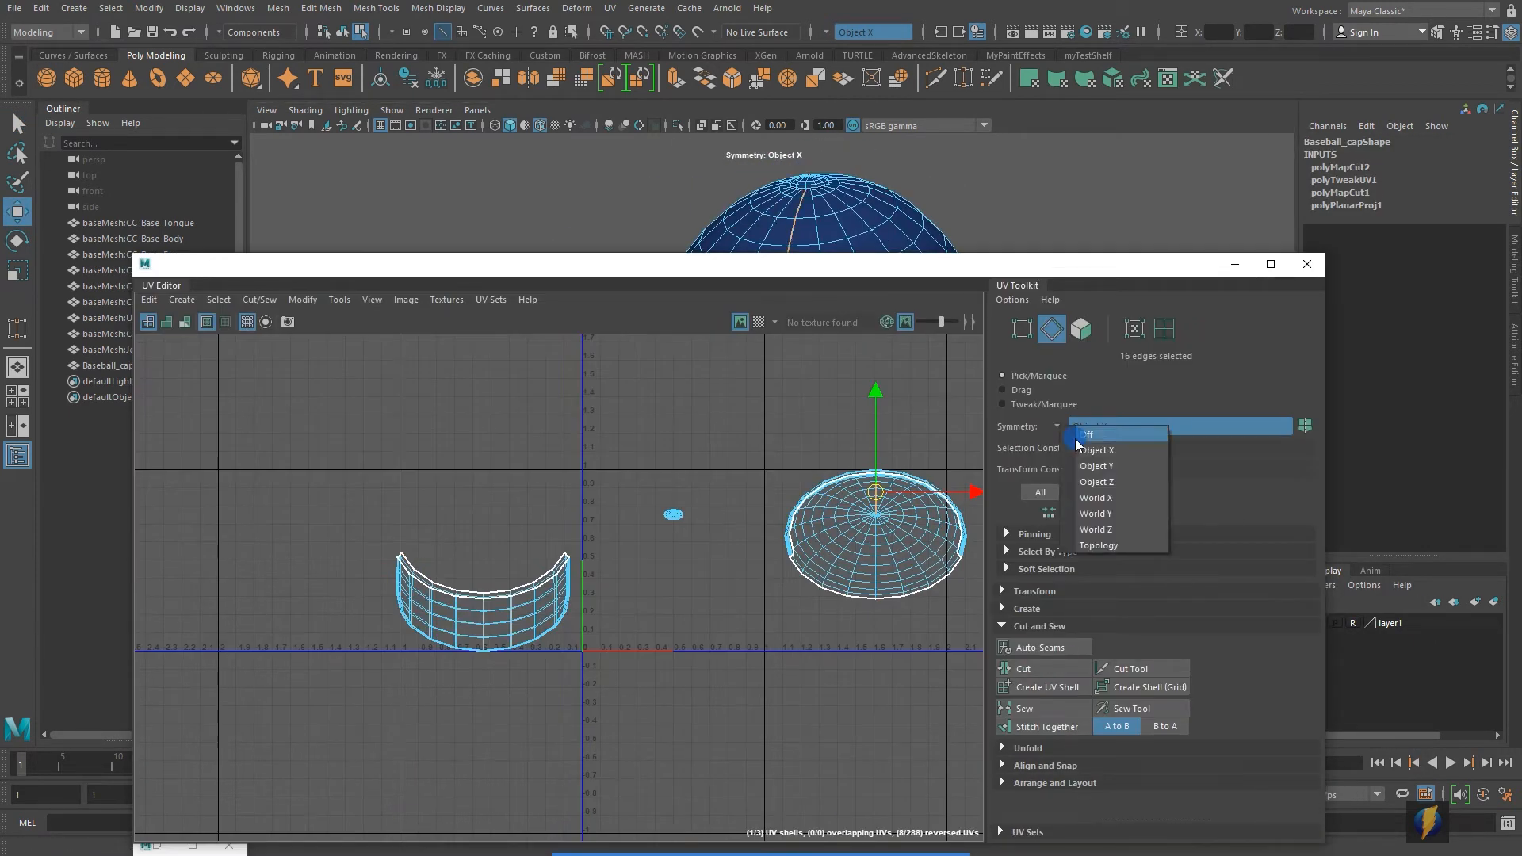
Turn selection symmetry off and unfold the crown's UV shell
click(1087, 435)
click(1028, 748)
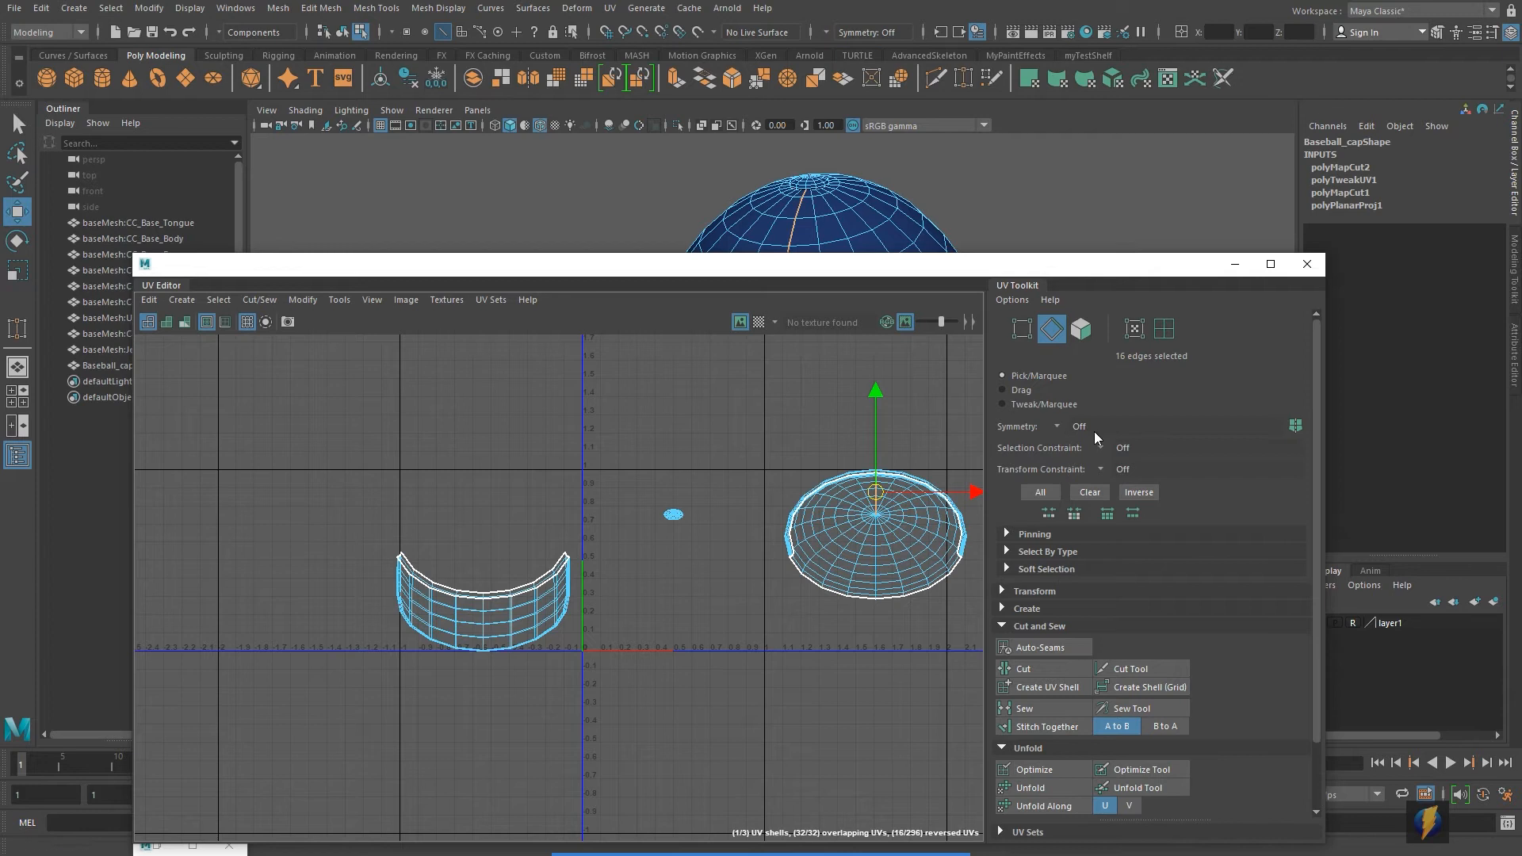
click(1164, 329)
click(904, 547)
click(1031, 788)
Rotate the unfolded crown shell upright, scale it, and move it into the 0-1 UV tile
alt+middle_drag(876, 530, 718, 540)
key(e)
drag(730, 469, 749, 515)
key(w)
drag(631, 509, 596, 516)
key(e)
drag(680, 450, 677, 447)
key(r)
drag(609, 515, 580, 515)
alt+middle_drag(582, 515, 729, 514)
key(w)
drag(749, 507, 470, 597)
Cut the brim's UV shell along the edges where its corners meet the crown, and move the shell up in UV space
click(309, 611)
drag(618, 264, 663, 672)
alt+drag(837, 501, 820, 442)
scroll(819, 443, up, 3)
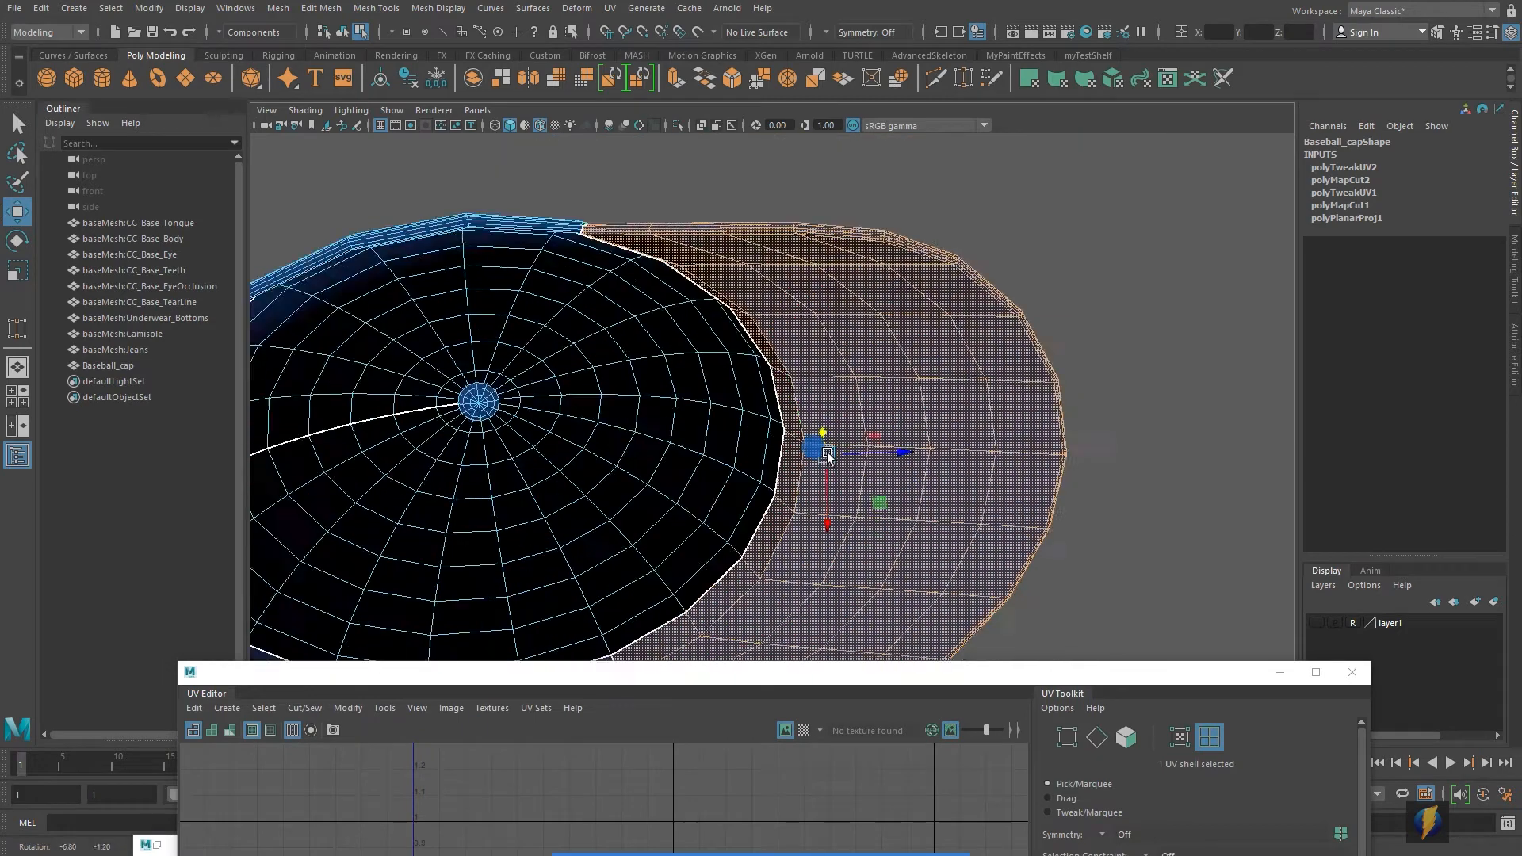
alt+middle_drag(864, 293, 842, 435)
scroll(842, 435, up, 3)
key(F10)
double_click(630, 250)
alt+middle_drag(660, 315, 745, 350)
alt+middle_drag(544, 281, 714, 367)
scroll(713, 366, up, 2)
alt+drag(714, 367, 742, 474)
shift+click(733, 453)
scroll(737, 444, down, 5)
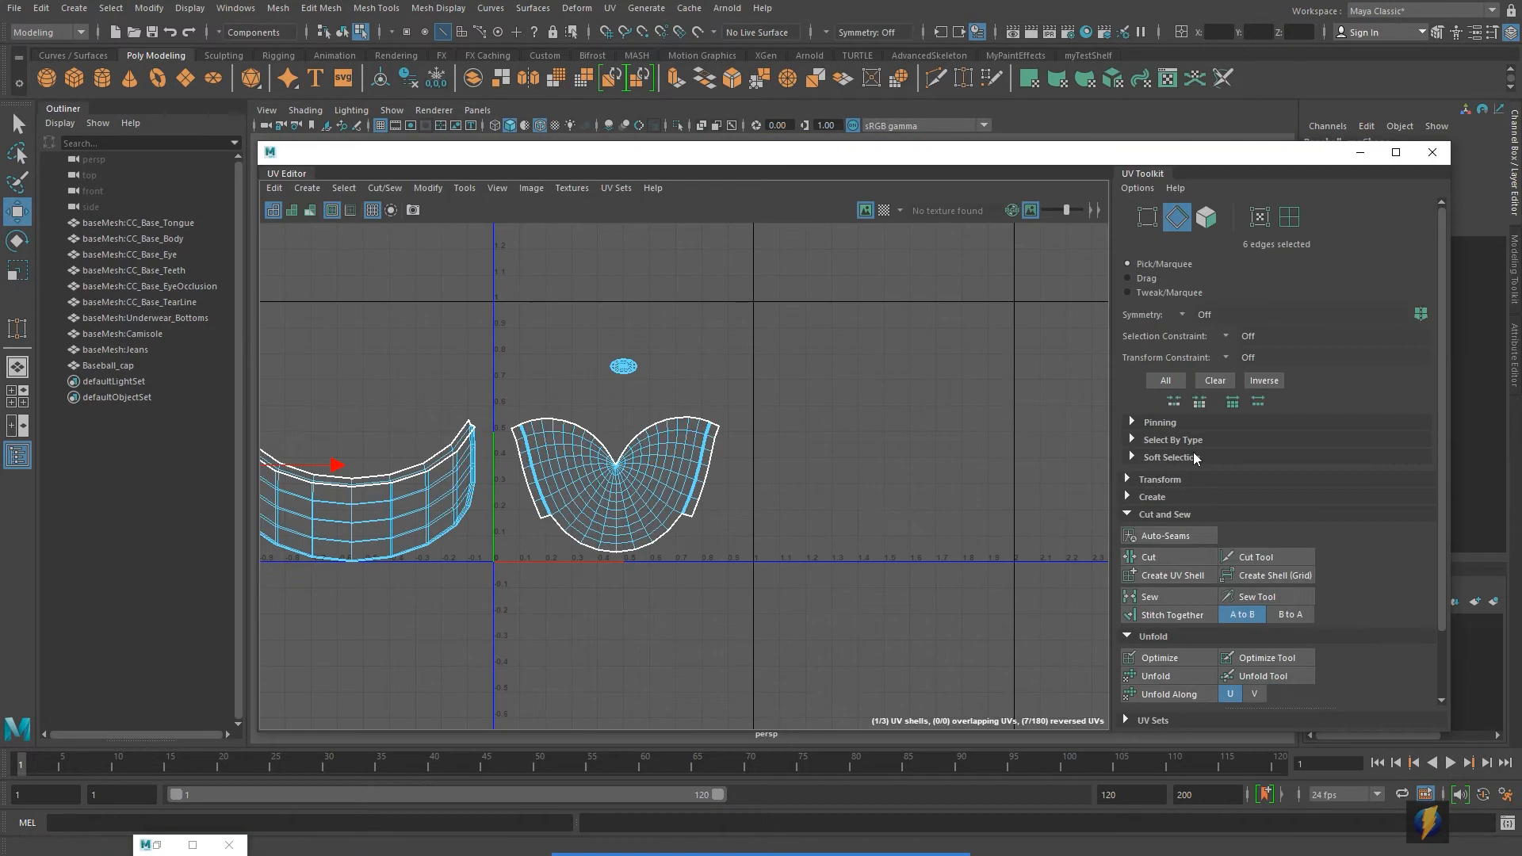
drag(374, 467, 601, 330)
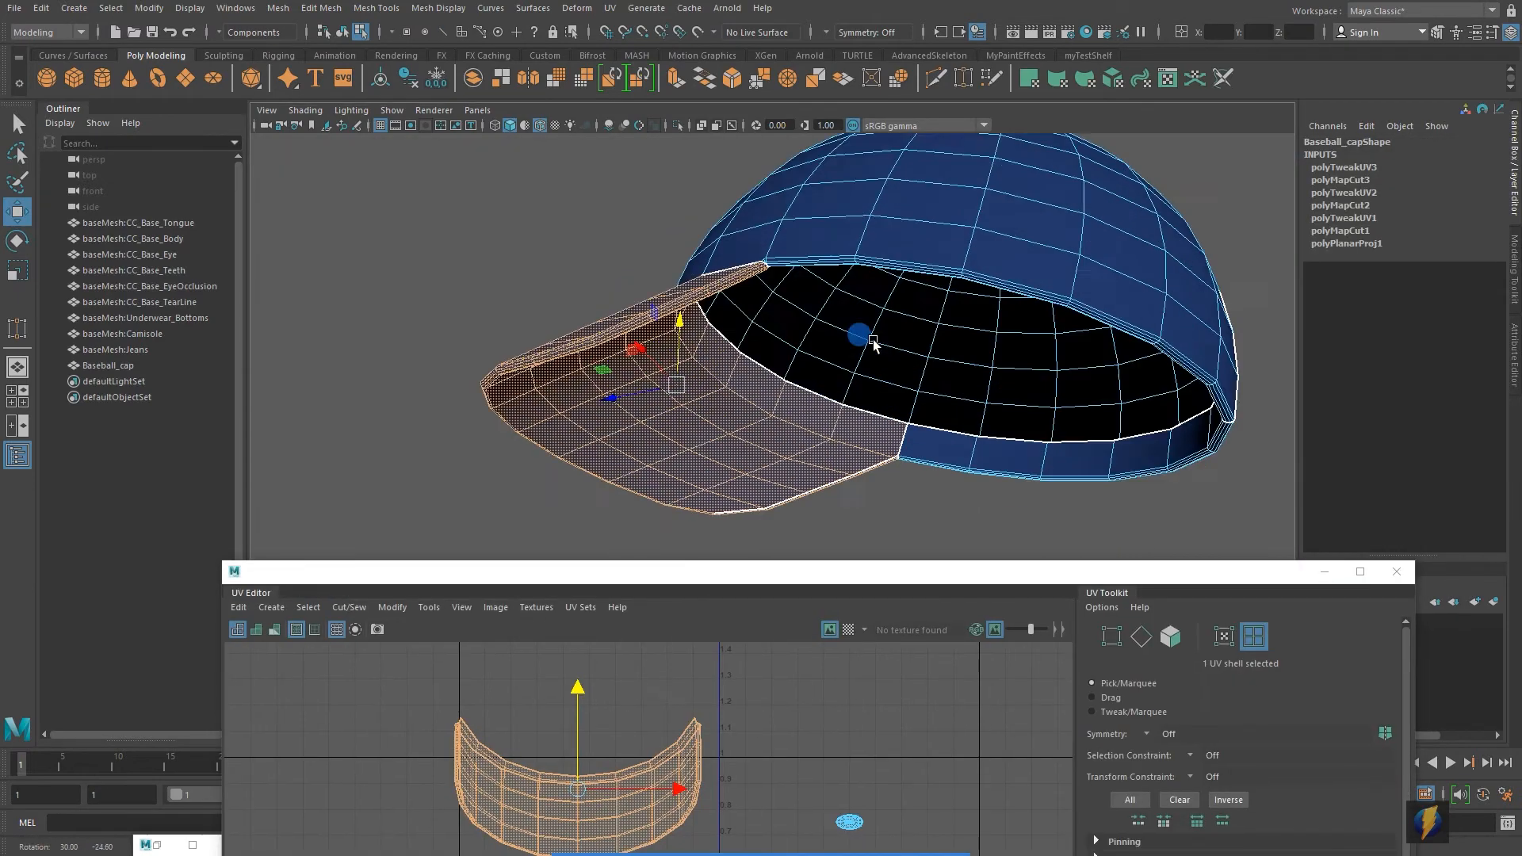
Cut the brim's UVs along the border of its underside and move the underside shell below the upper brim shell
scroll(872, 388, up, 5)
alt+drag(872, 343, 802, 290)
click(903, 441)
alt+drag(663, 468, 381, 238)
key(q)
right_drag(627, 310, 626, 257)
click(610, 321)
alt+middle_drag(911, 523, 638, 257)
shift+double_click(994, 482)
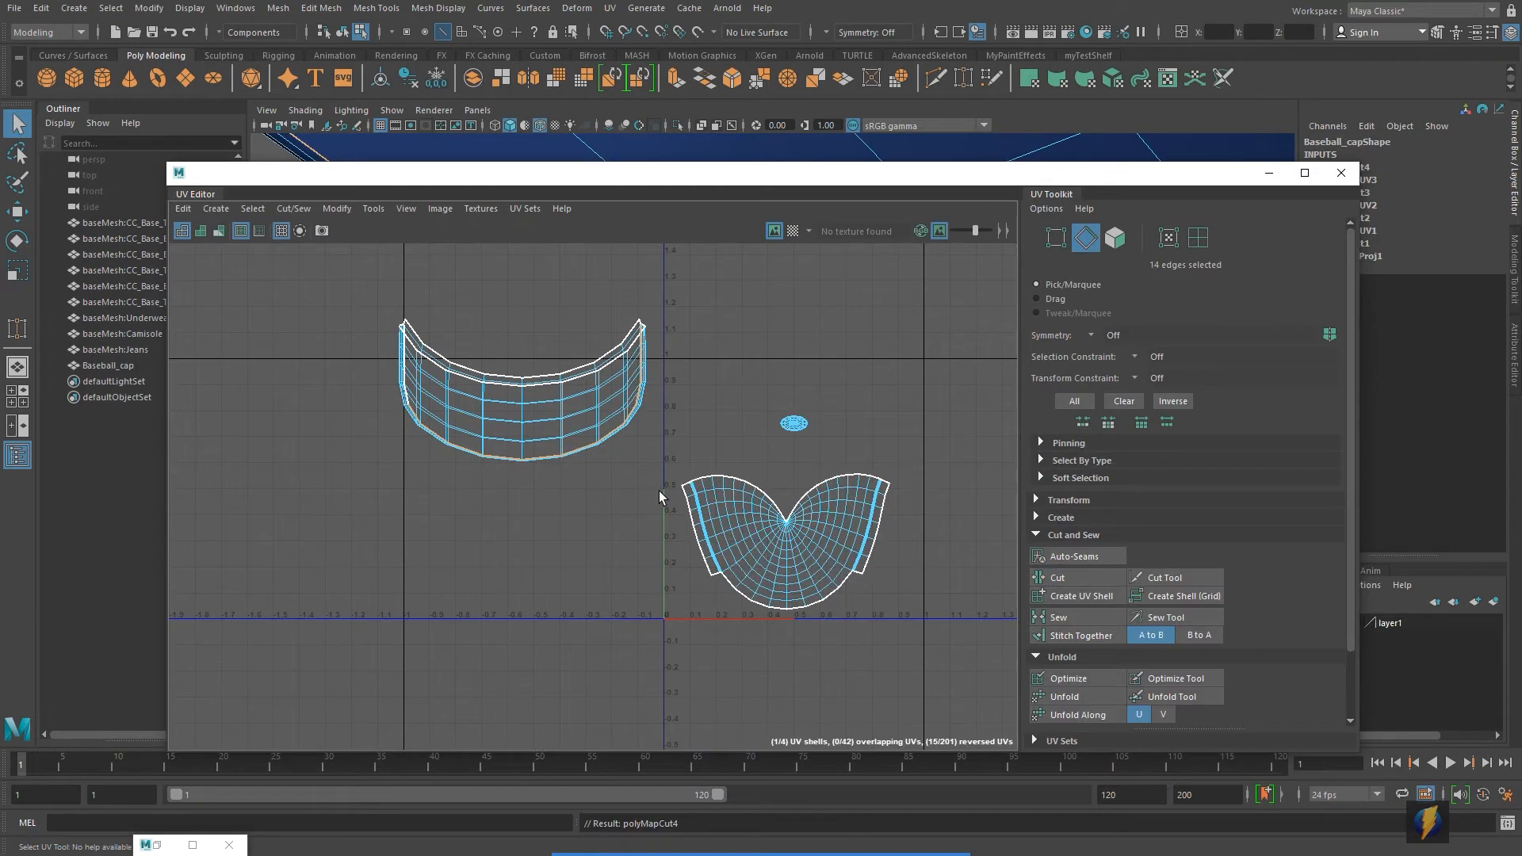
key(w)
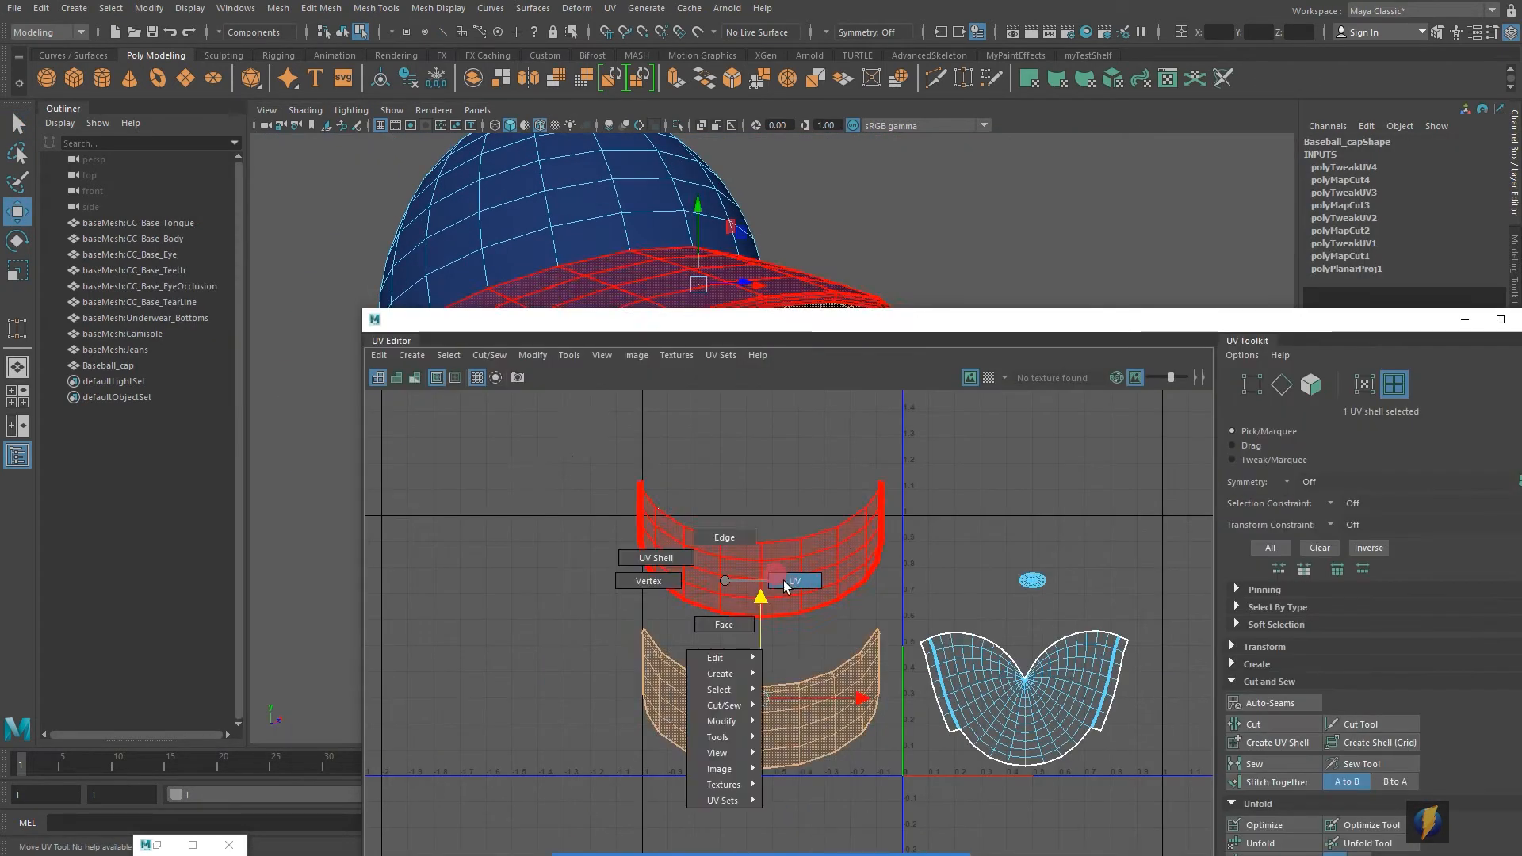
drag(780, 325, 779, 396)
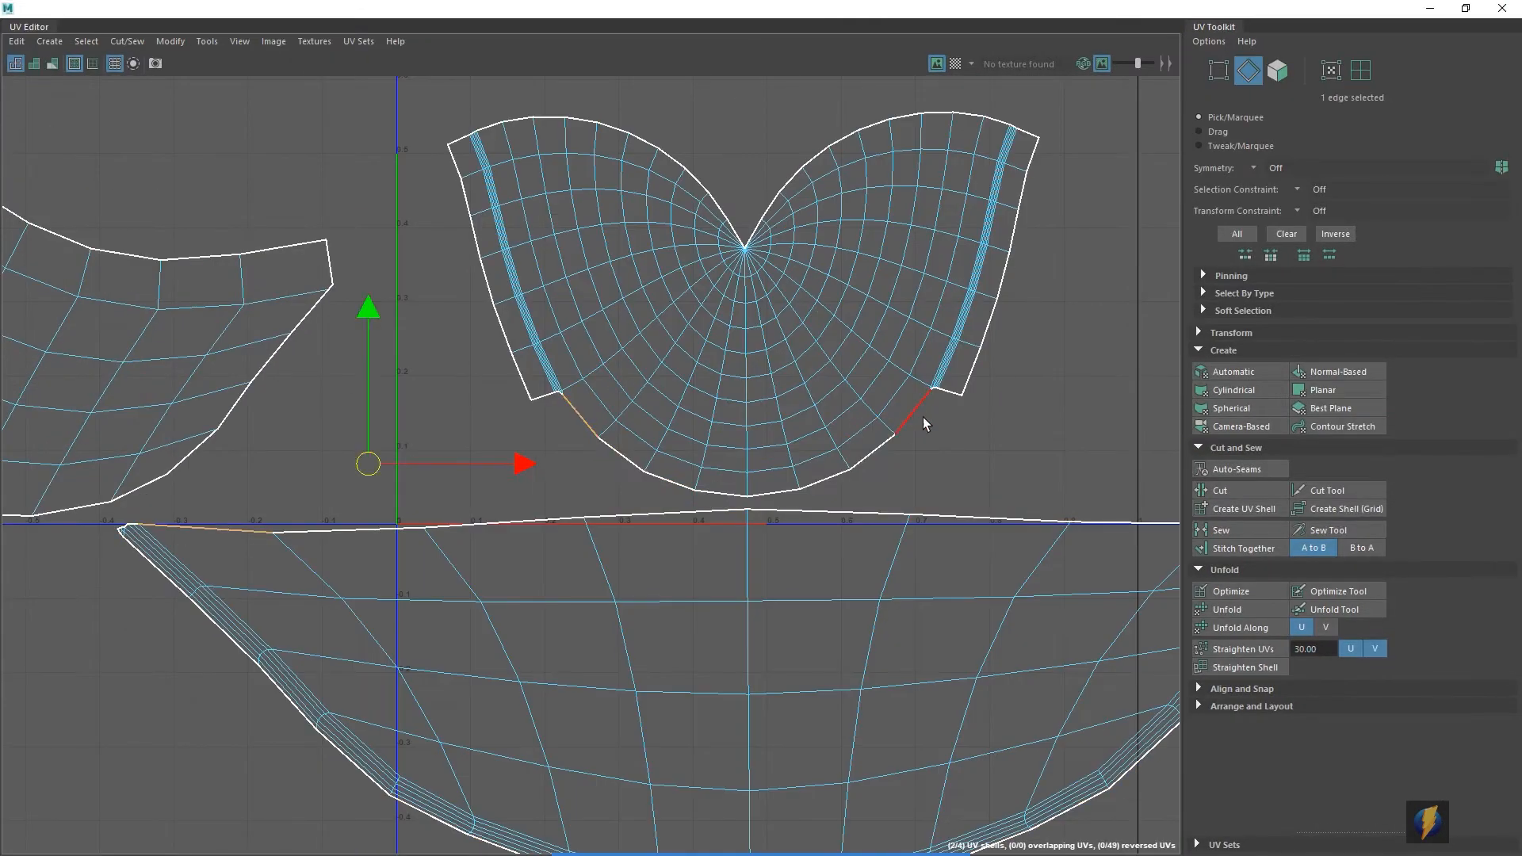
Sew the upper brim's UVs to the crown along their shared edges, and place the underside shell beneath them
click(1221, 530)
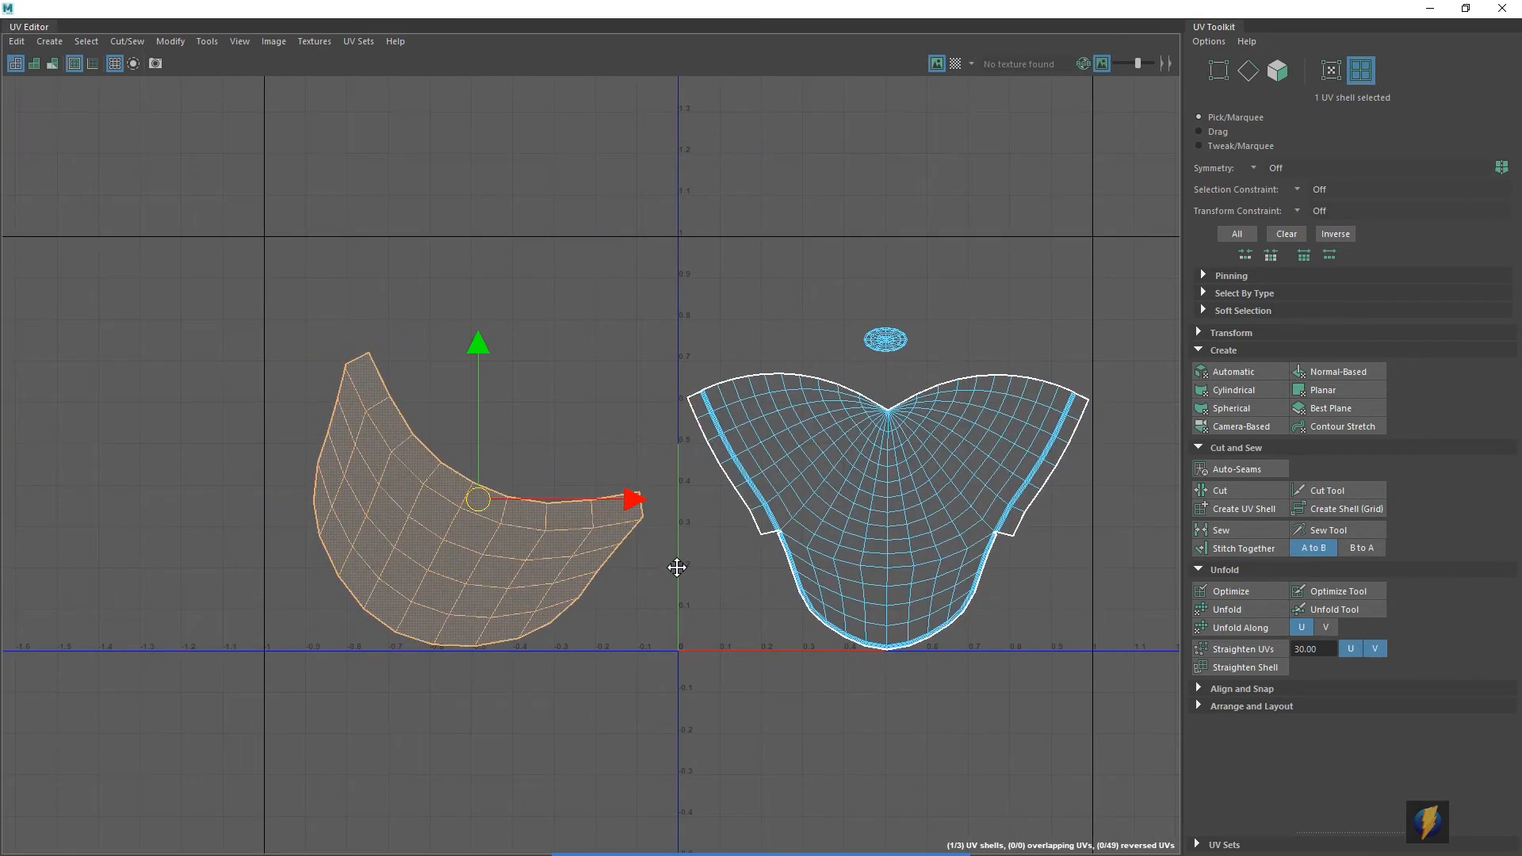
click(504, 564)
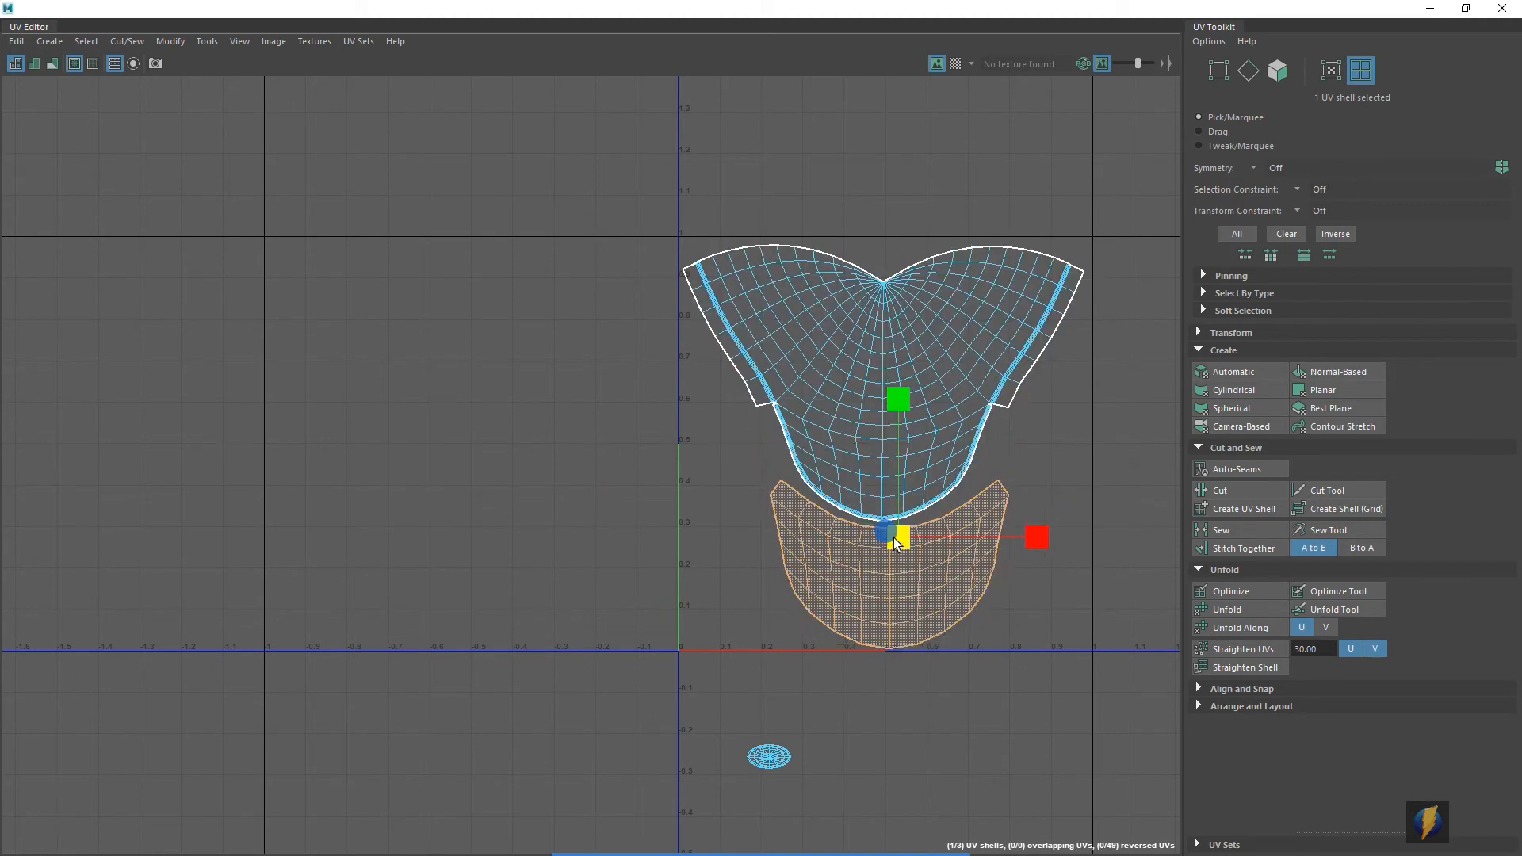
Select the UV shell of the cap's top button and isolate the button in the viewport
click(768, 757)
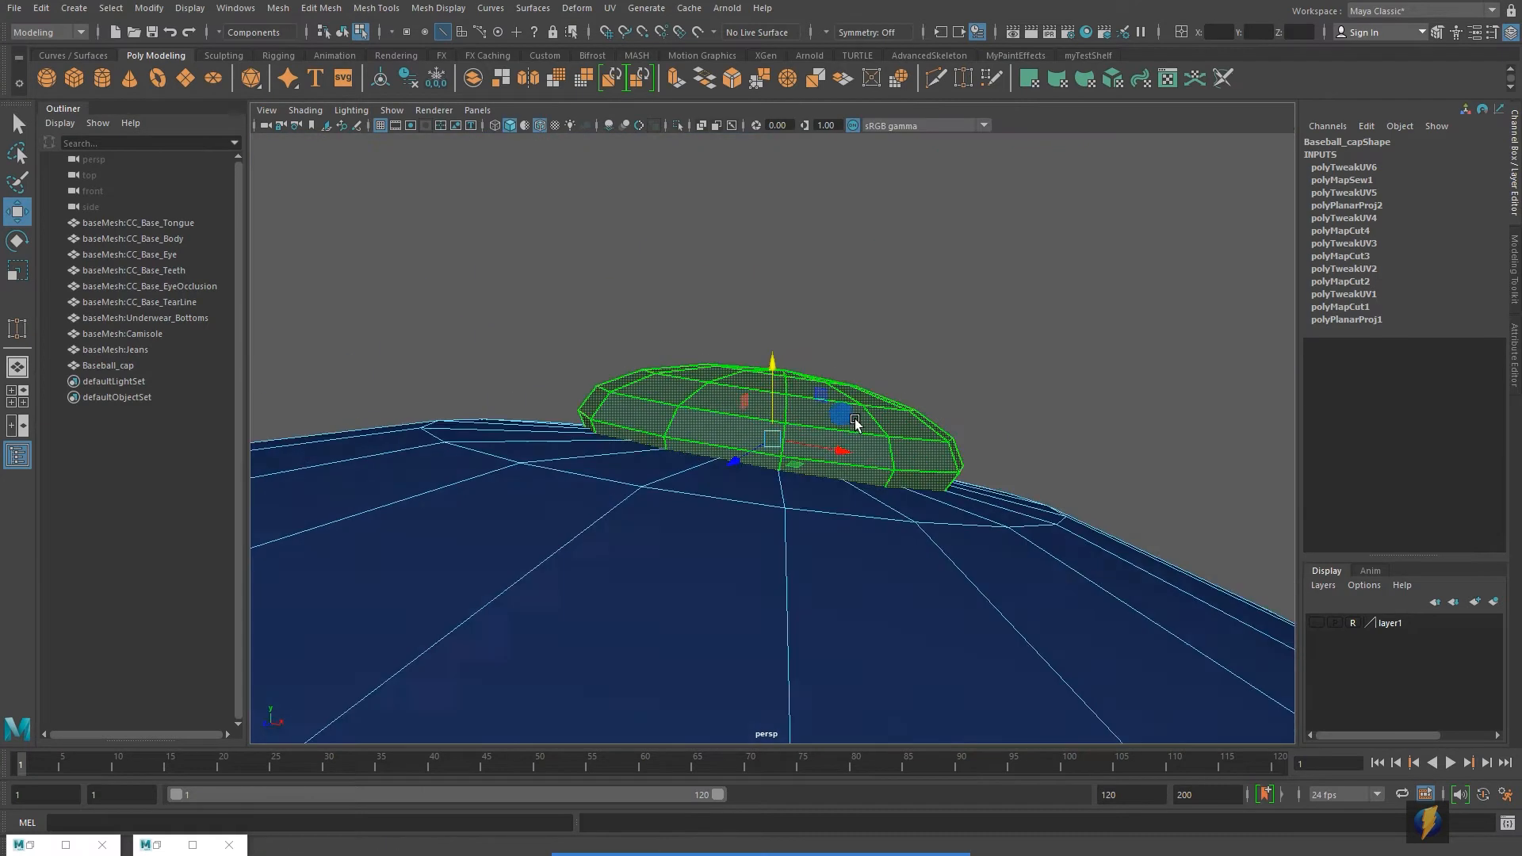
click(525, 127)
click(677, 126)
alt+drag(807, 436, 799, 383)
Select and delete the faces on the button's hidden underside, and leave isolation to show the whole cap
key(F10)
double_click(790, 411)
click(111, 8)
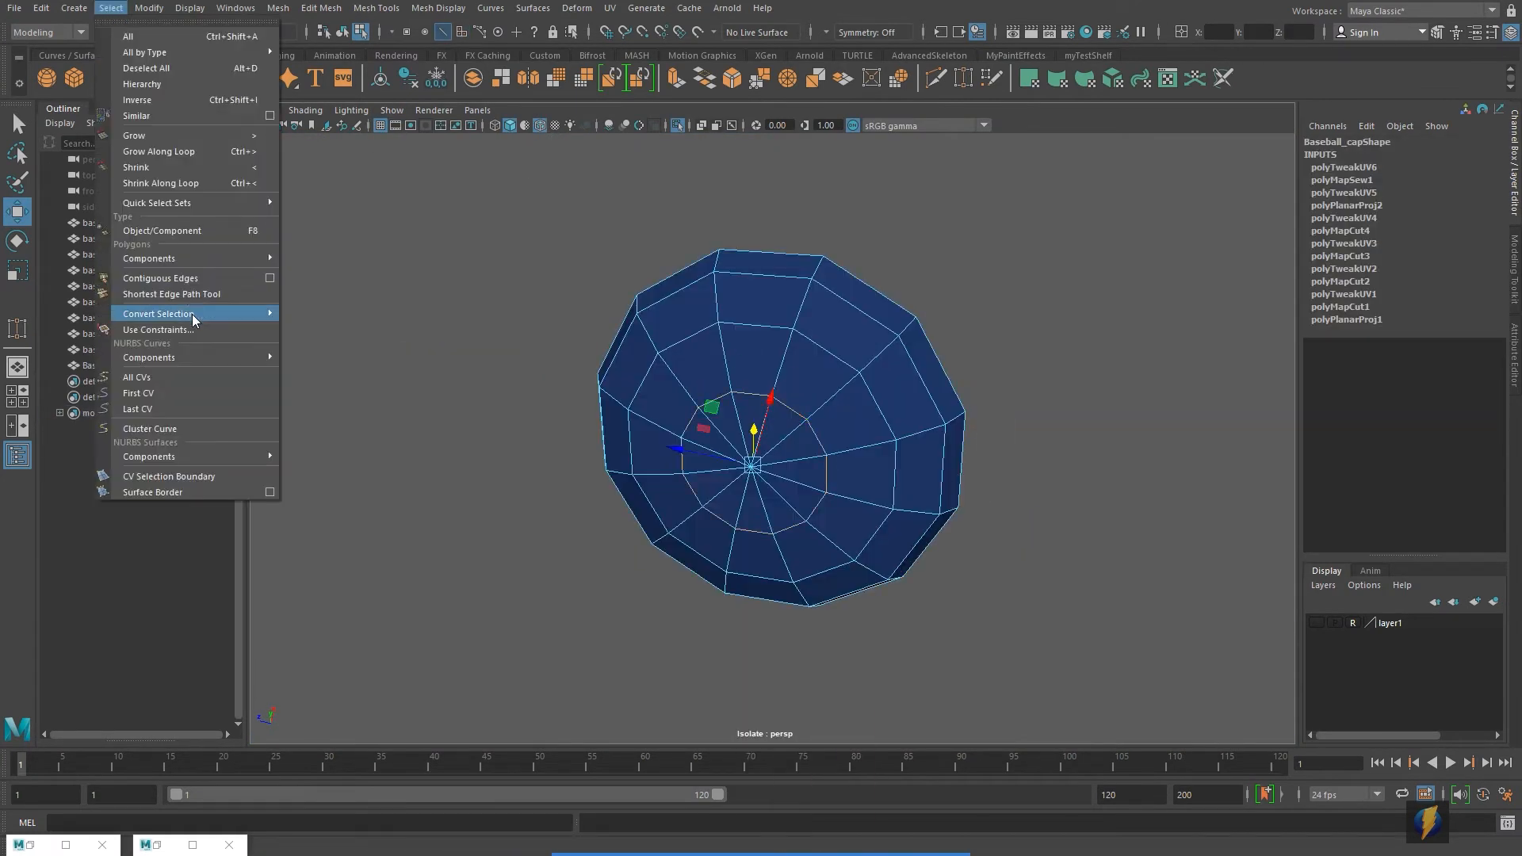
mouse_move(193, 315)
click(313, 446)
click(547, 388)
alt+drag(698, 493, 726, 397)
click(392, 110)
mouse_move(420, 138)
click(585, 146)
key(F8)
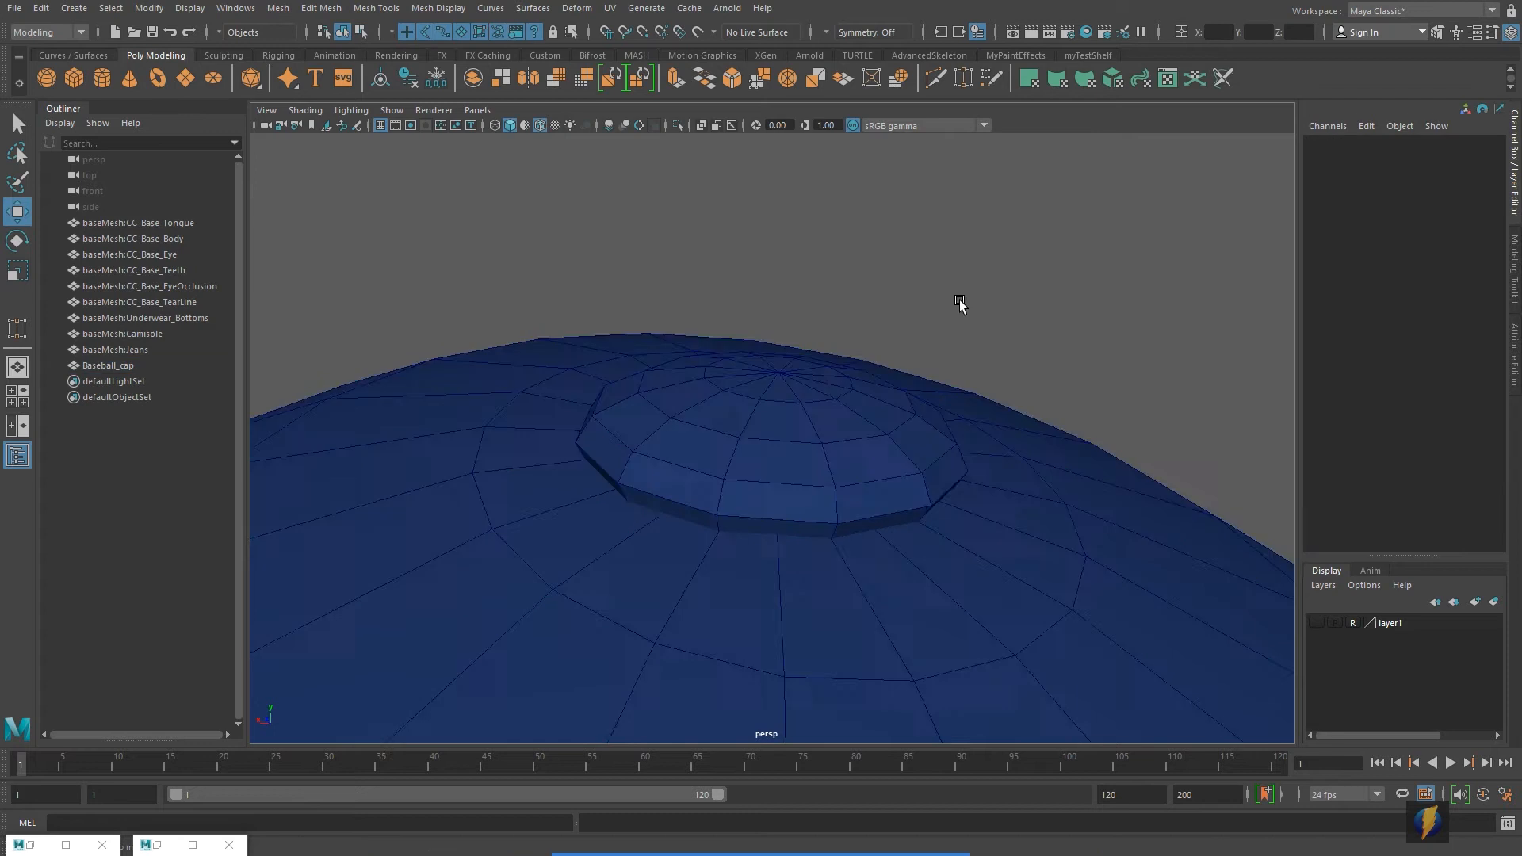
Reopen the UV Editor for the cap and unfold the top button's UV shell
click(856, 444)
click(610, 8)
click(645, 37)
drag(864, 300, 882, 201)
right_drag(745, 564, 801, 610)
click(738, 564)
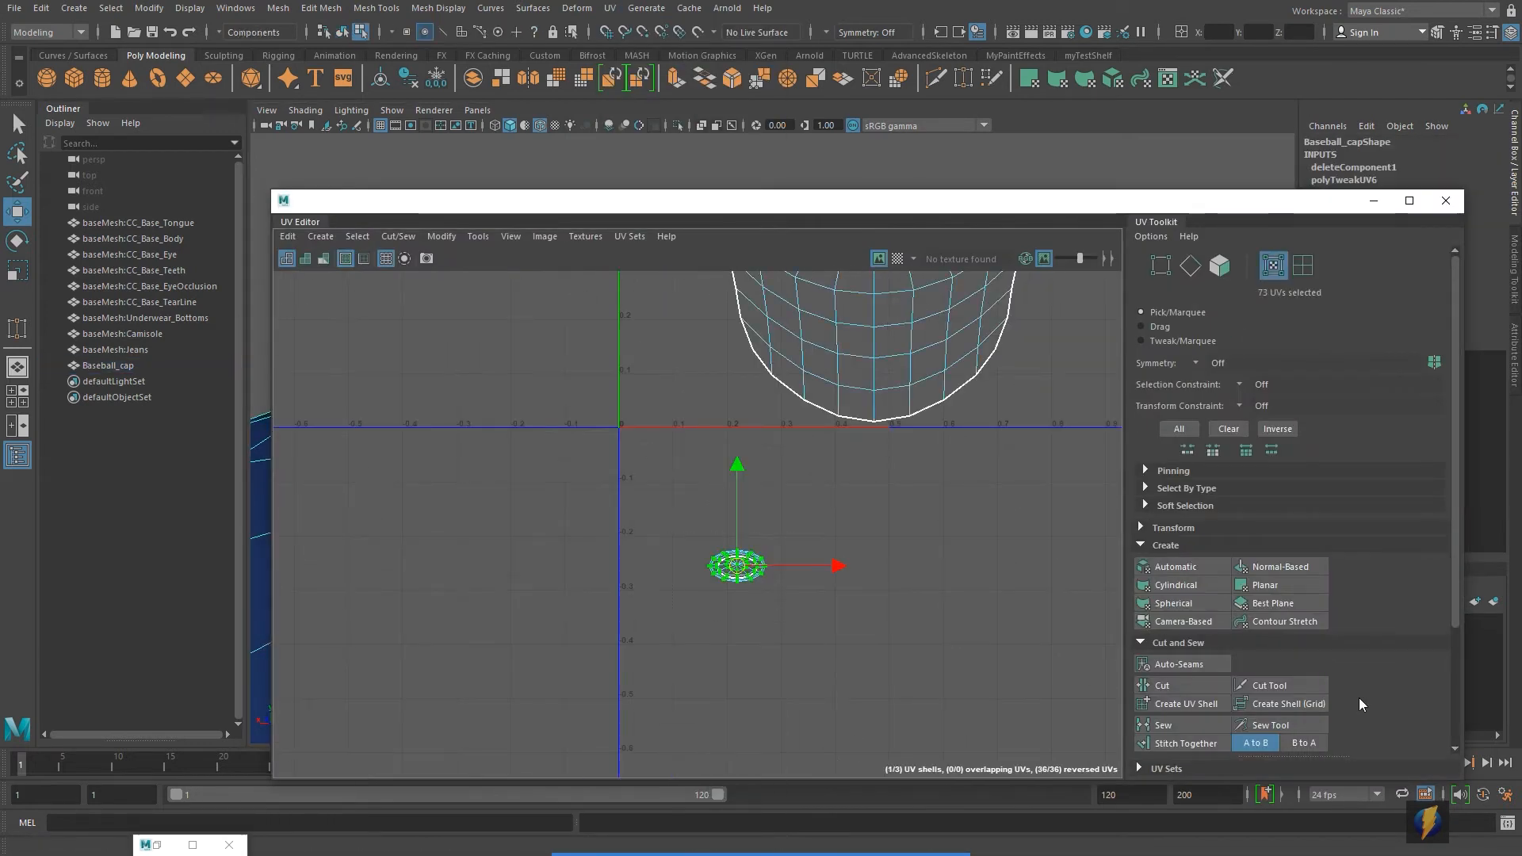
scroll(1358, 698, down, 3)
click(1169, 648)
Move the button's UV shell into the 0-1 tile beside the narrow lower part of the crown shell
alt+middle_drag(898, 639, 903, 734)
drag(746, 659, 708, 460)
alt+middle_drag(801, 468, 830, 721)
drag(736, 713, 737, 514)
alt+middle_drag(938, 565, 711, 559)
alt+right_drag(711, 559, 810, 557)
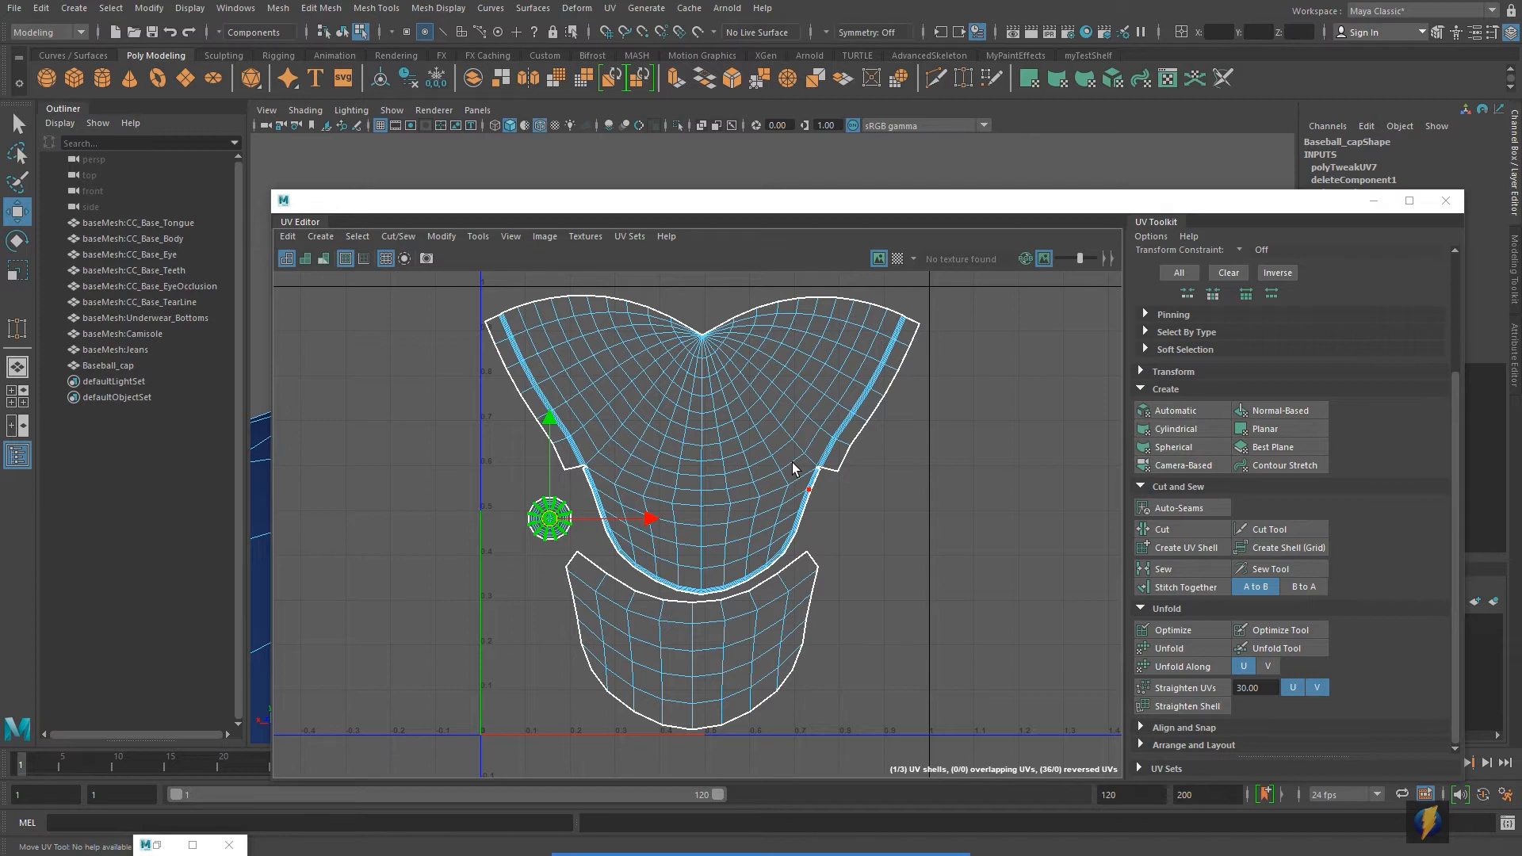
drag(663, 203, 991, 163)
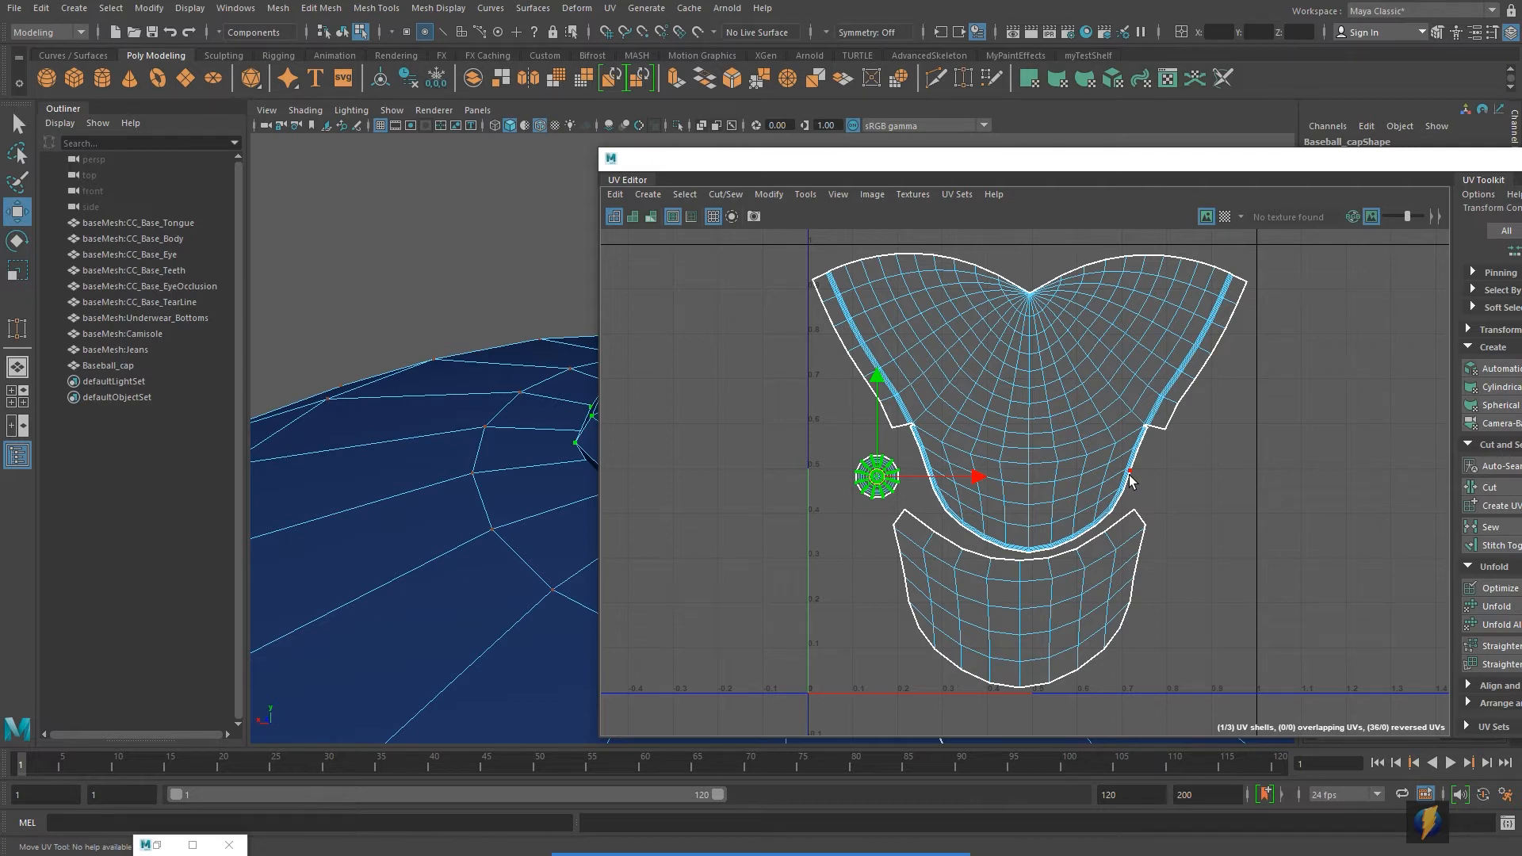
Switch to the browser to study the baseball cap reference photos, including the brown cap, and return to Maya
key(alt+Tab)
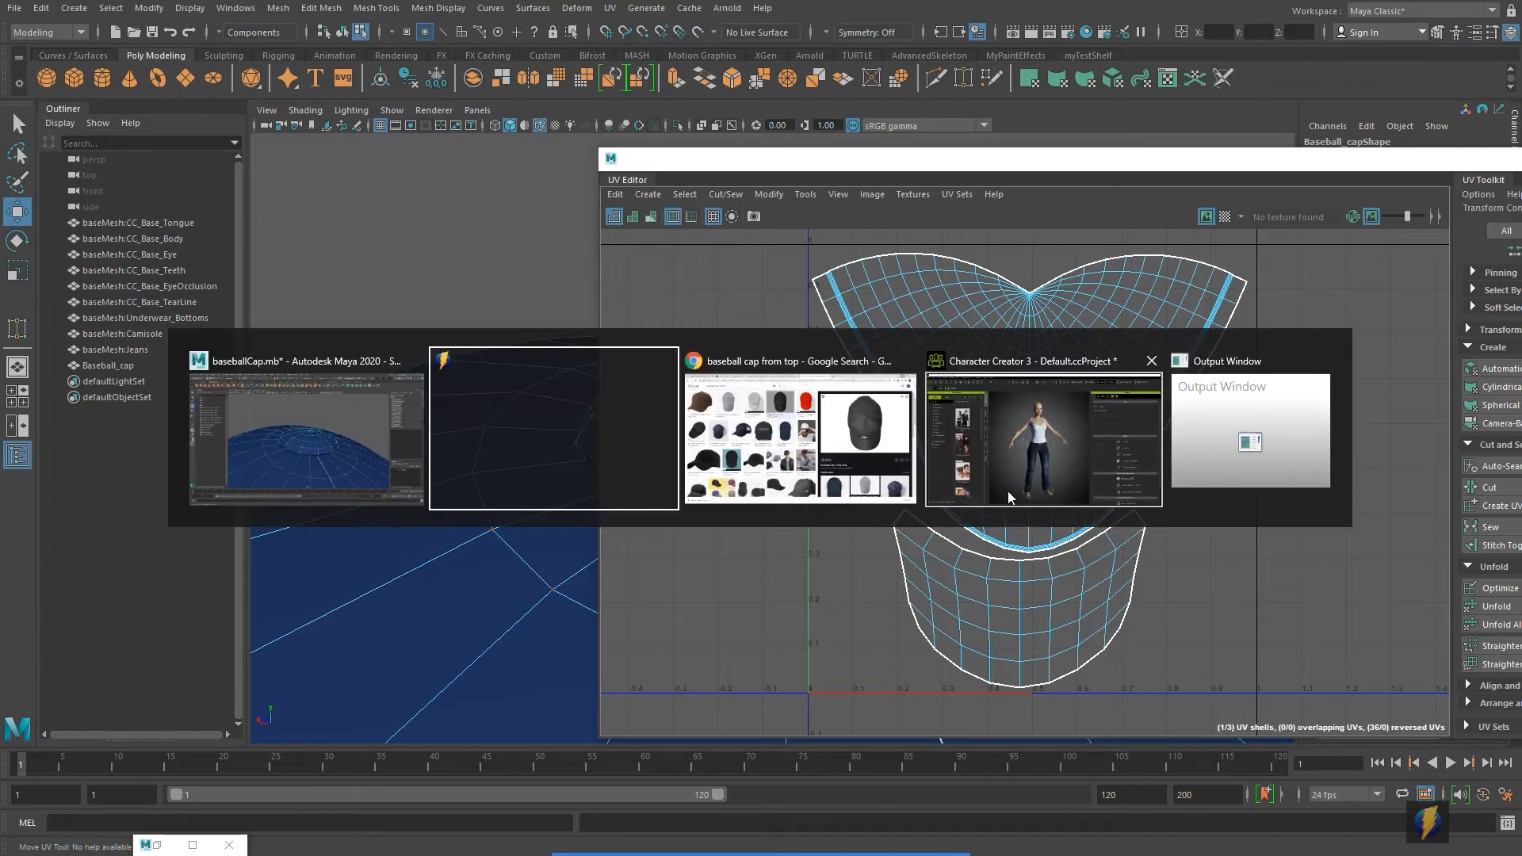
key(alt+Tab)
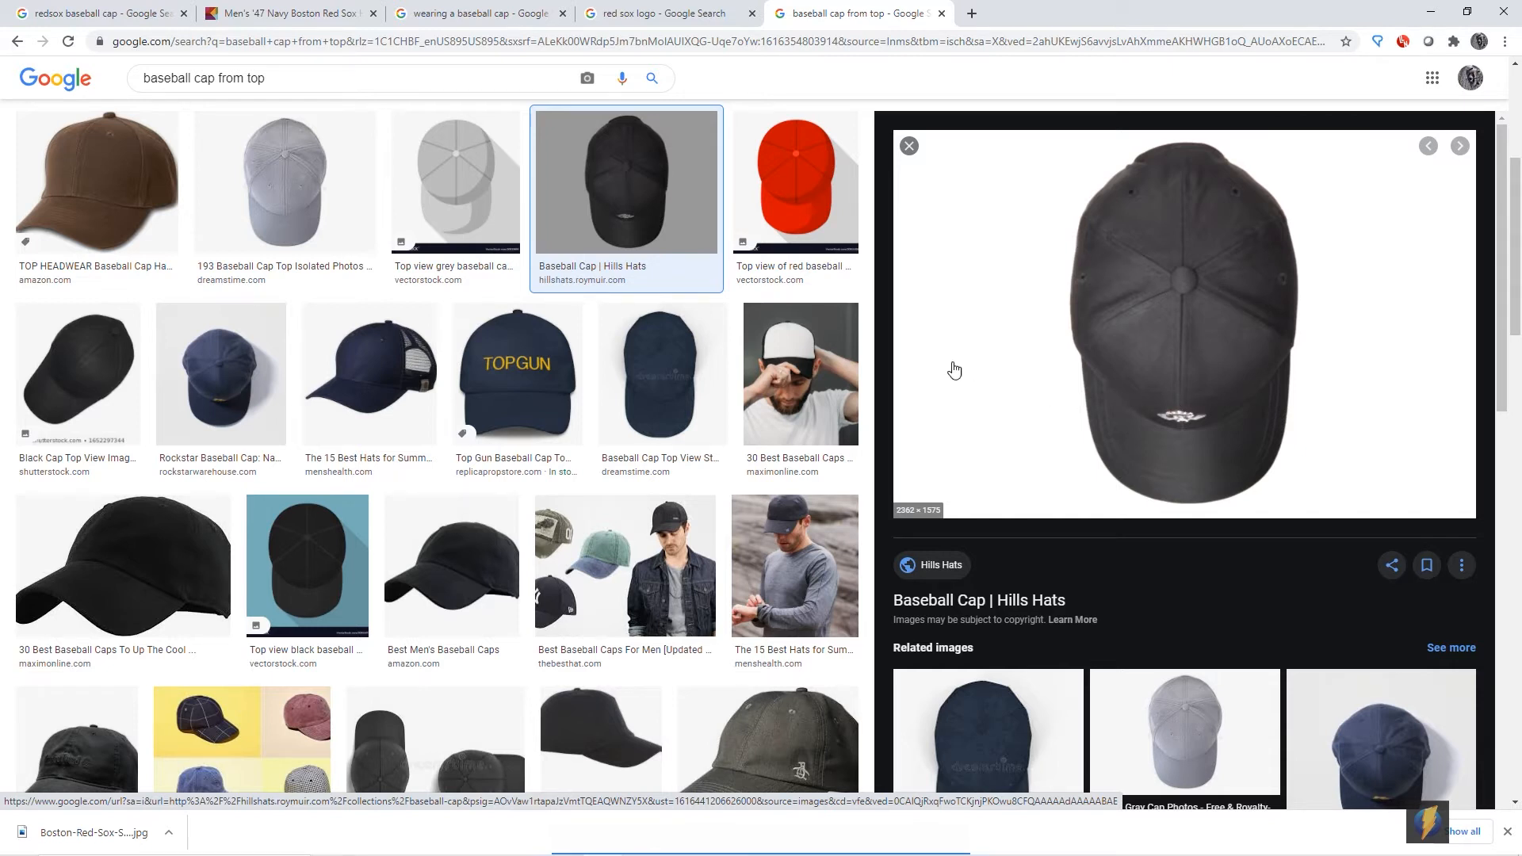
click(109, 210)
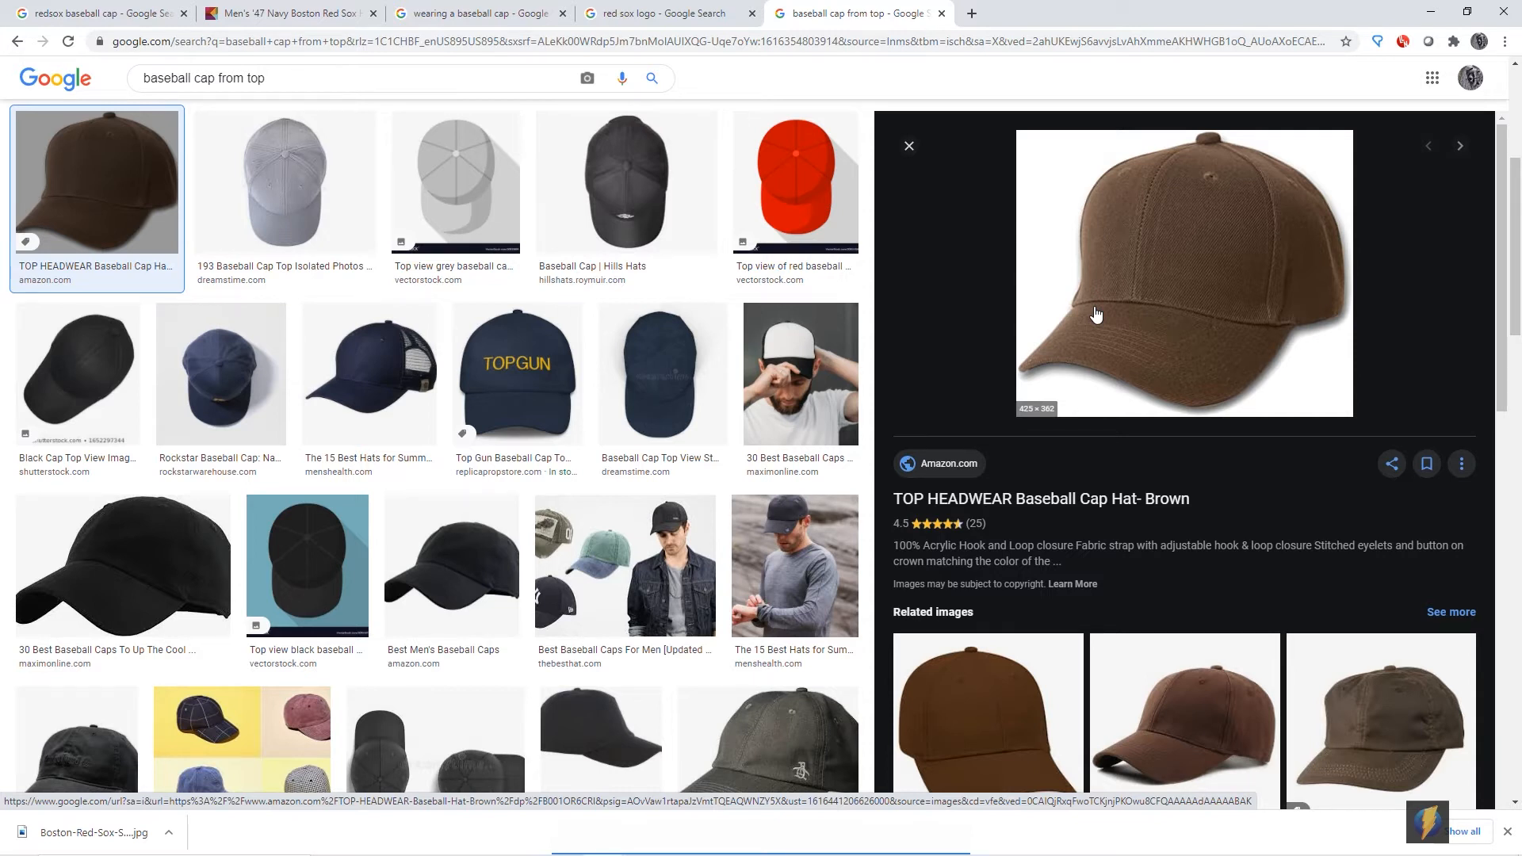
key(alt+Tab)
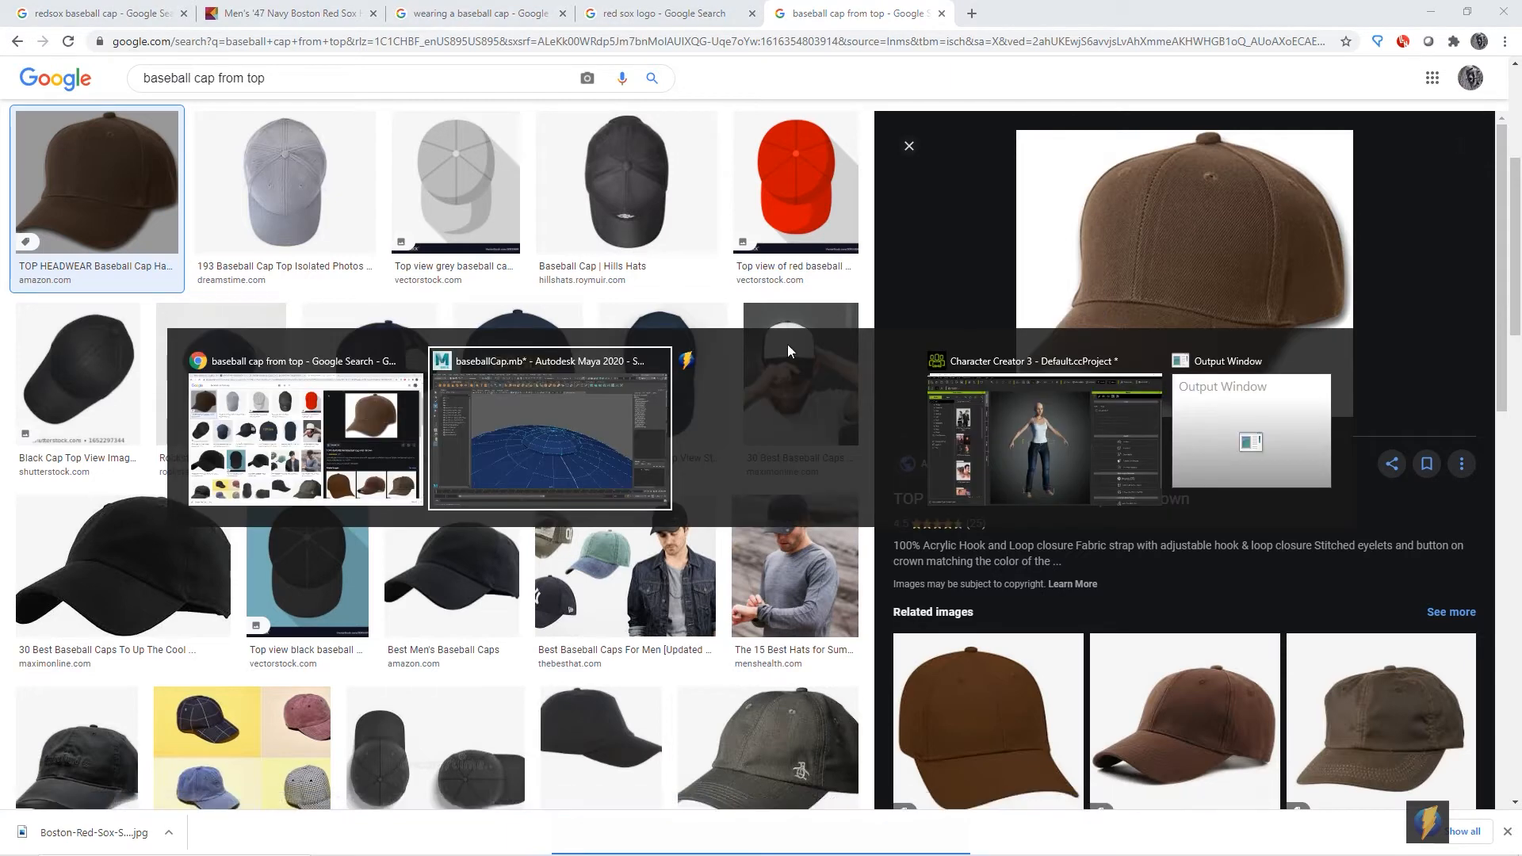
click(606, 388)
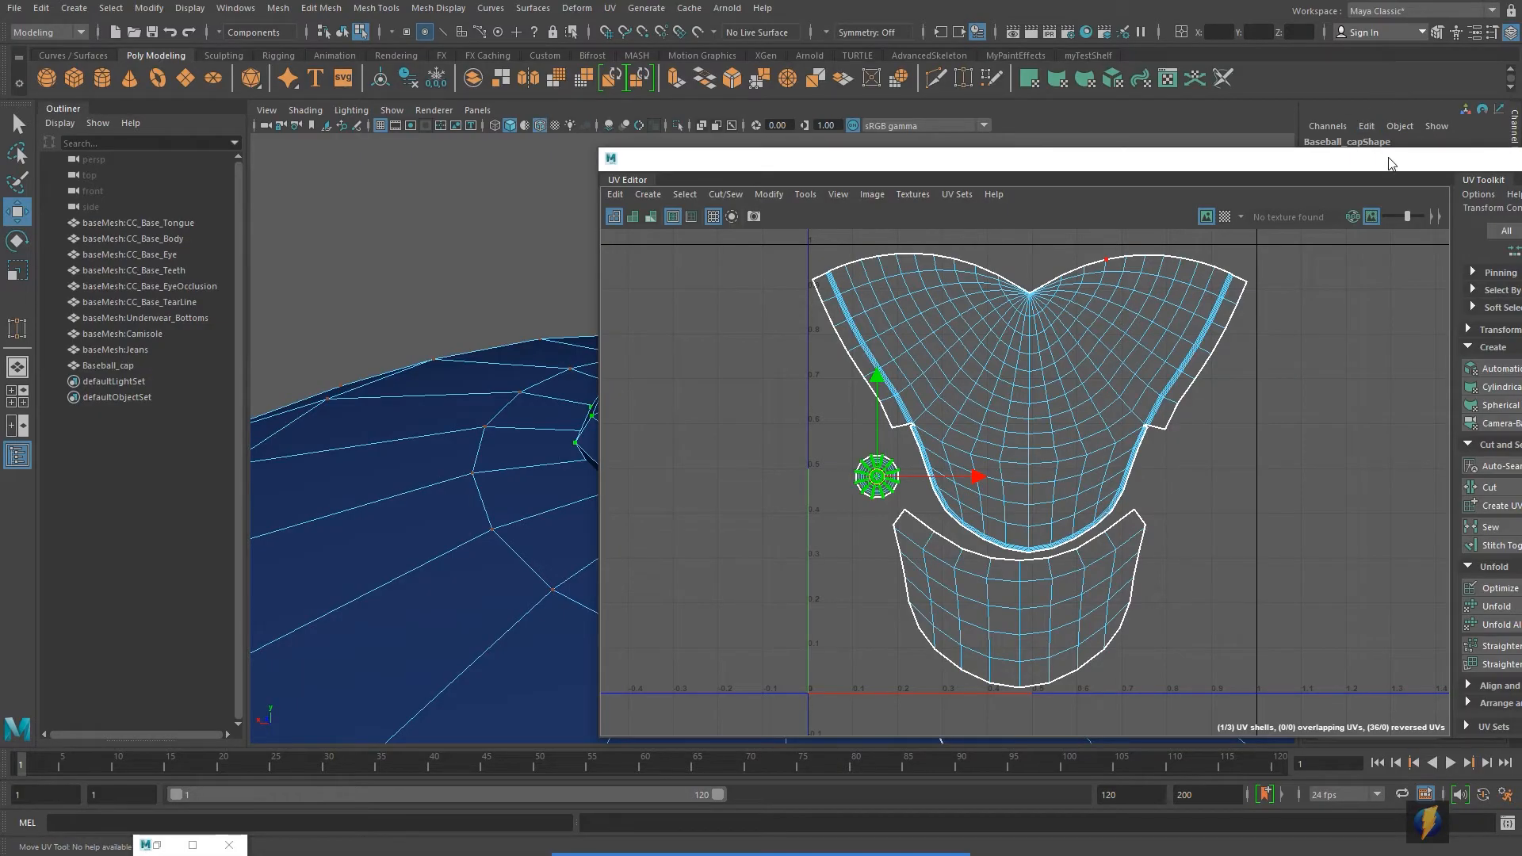
Close the UV Editor and examine the cap's crown and brim from several angles
drag(1388, 164, 987, 164)
click(1319, 160)
alt+right_drag(1033, 370, 927, 471)
alt+middle_drag(918, 483, 925, 329)
alt+right_drag(925, 329, 882, 431)
alt+drag(881, 431, 842, 468)
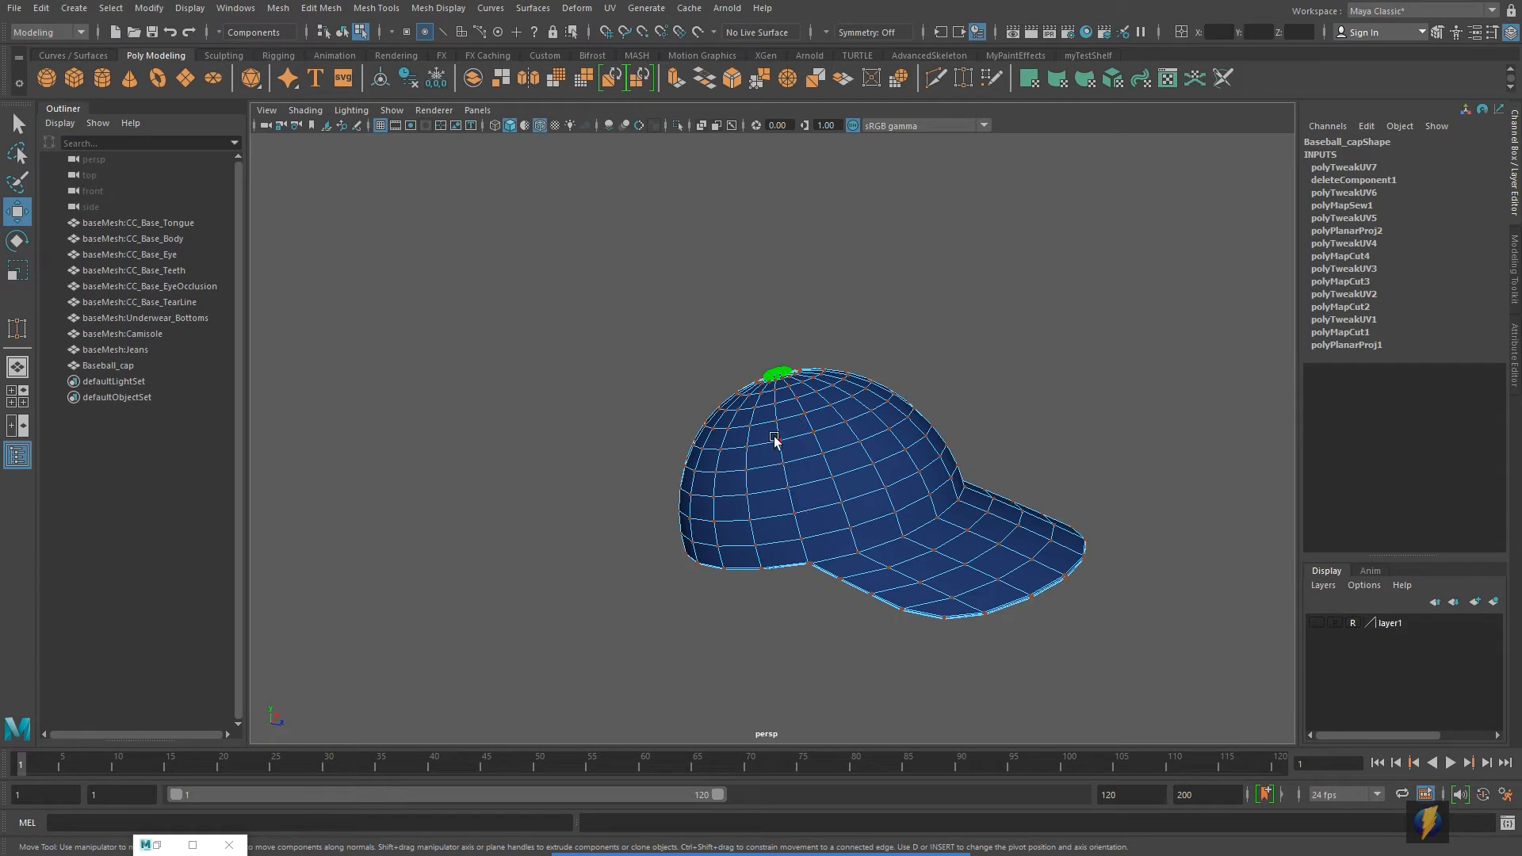
mouse_move(840, 420)
alt+mouse_down()
mouse_move(911, 442)
mouse_move(831, 422)
alt+mouse_up()
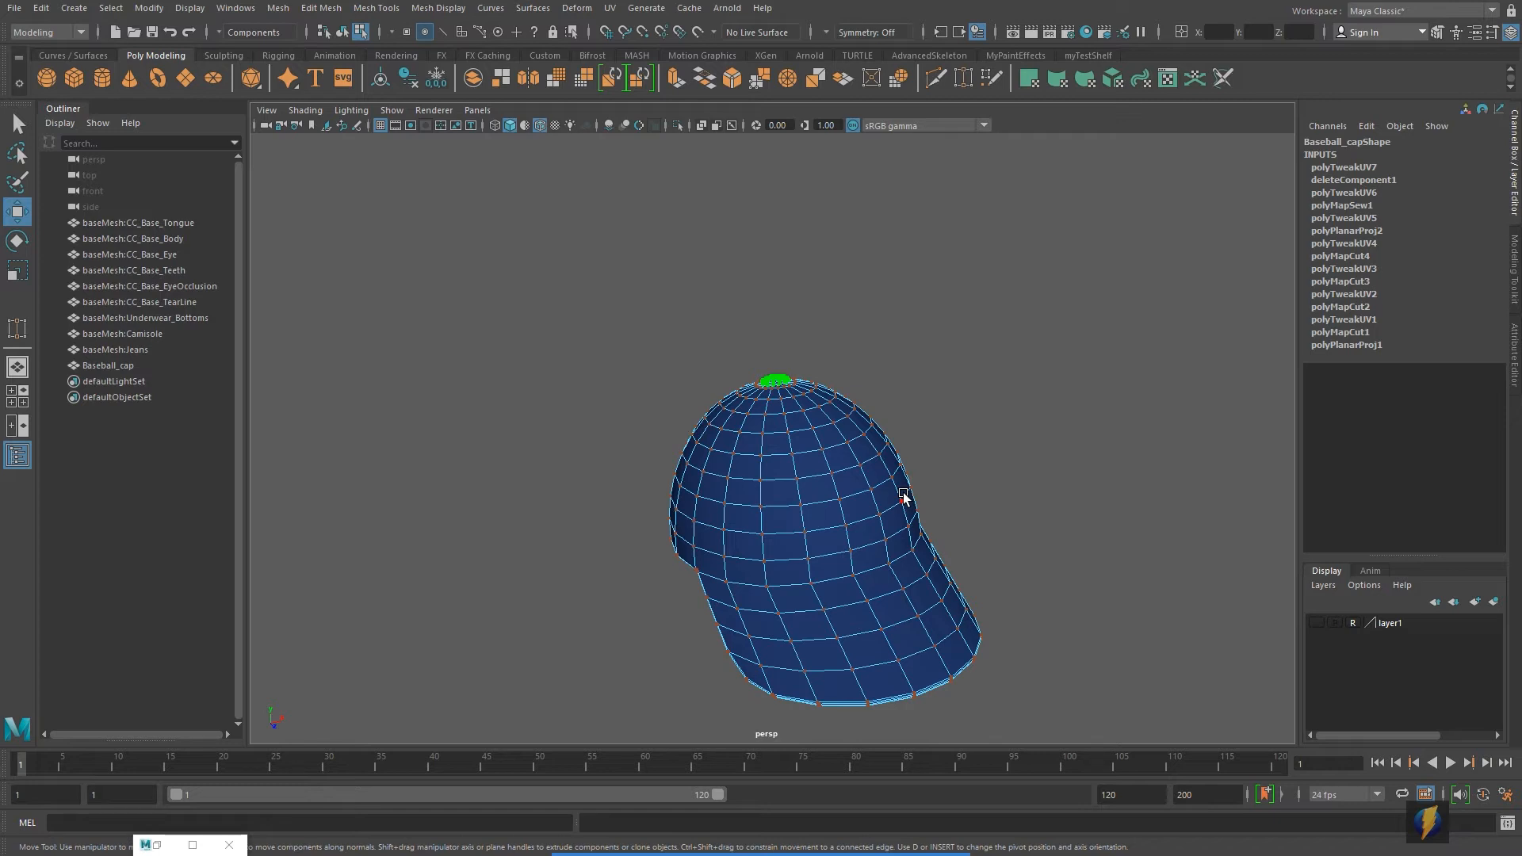
alt+drag(905, 497, 801, 462)
Return to object mode, select the whole baseball cap, and delete its construction history
right_drag(801, 459, 904, 378)
click(939, 379)
alt+drag(806, 421, 948, 473)
click(891, 436)
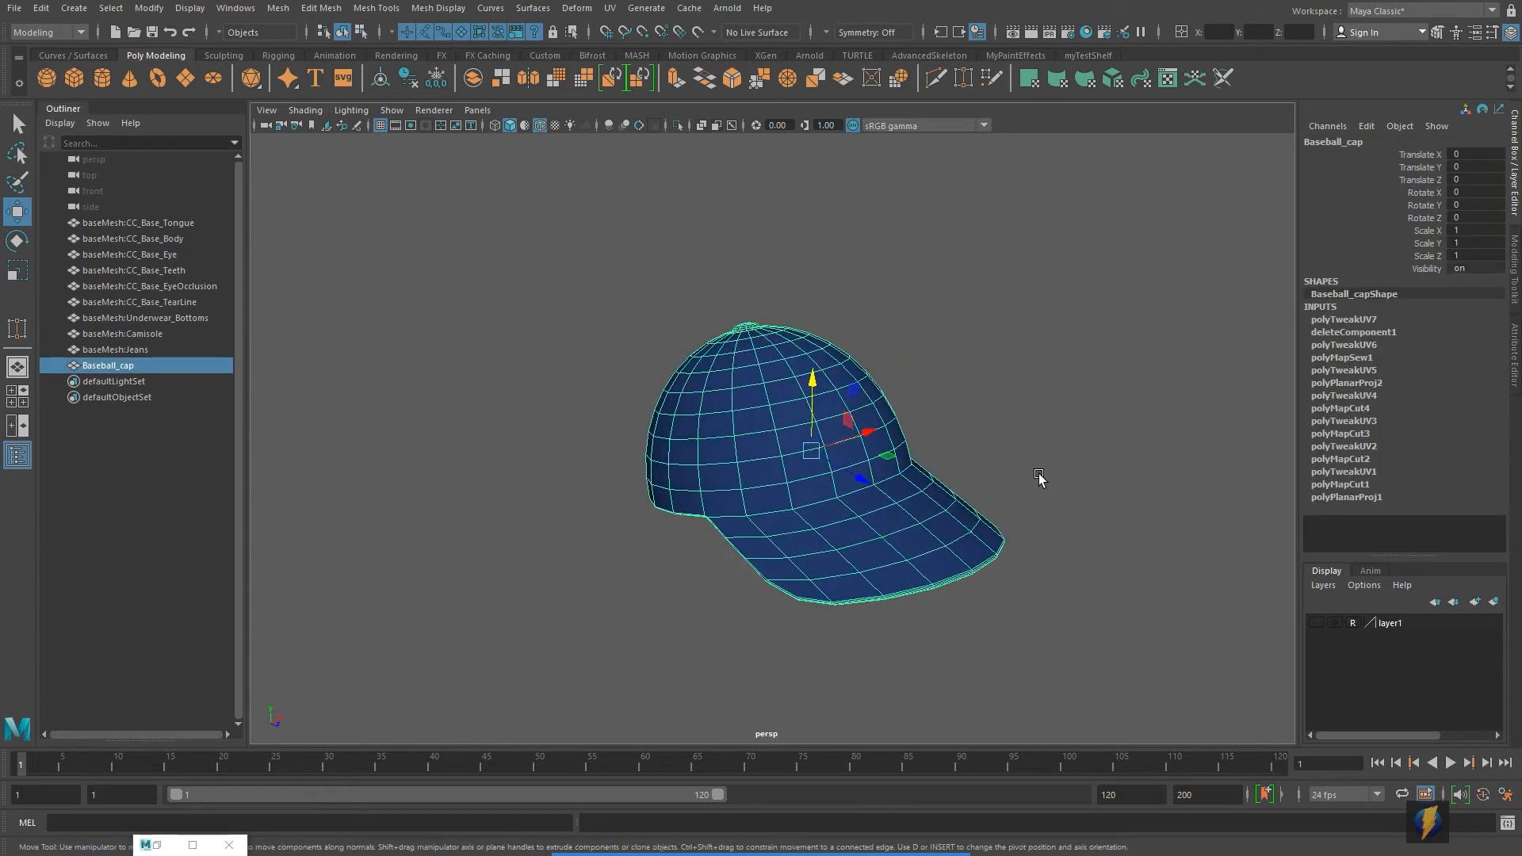
click(818, 824)
mouse_move(962, 383)
mouse_down()
mouse_move(1266, 346)
mouse_move(1290, 450)
mouse_up()
click(41, 8)
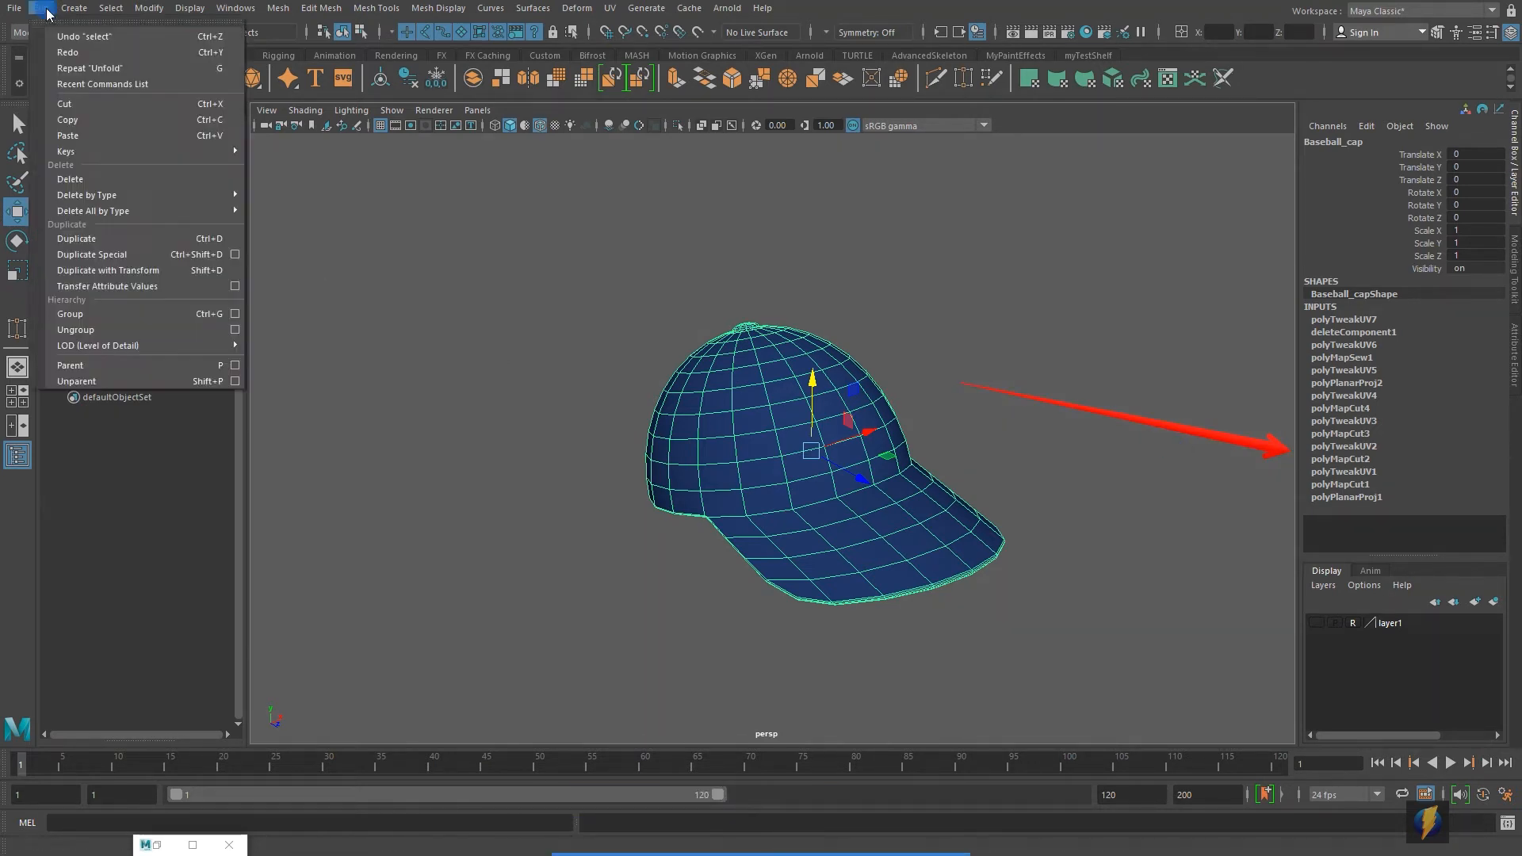
mouse_move(106, 194)
click(444, 195)
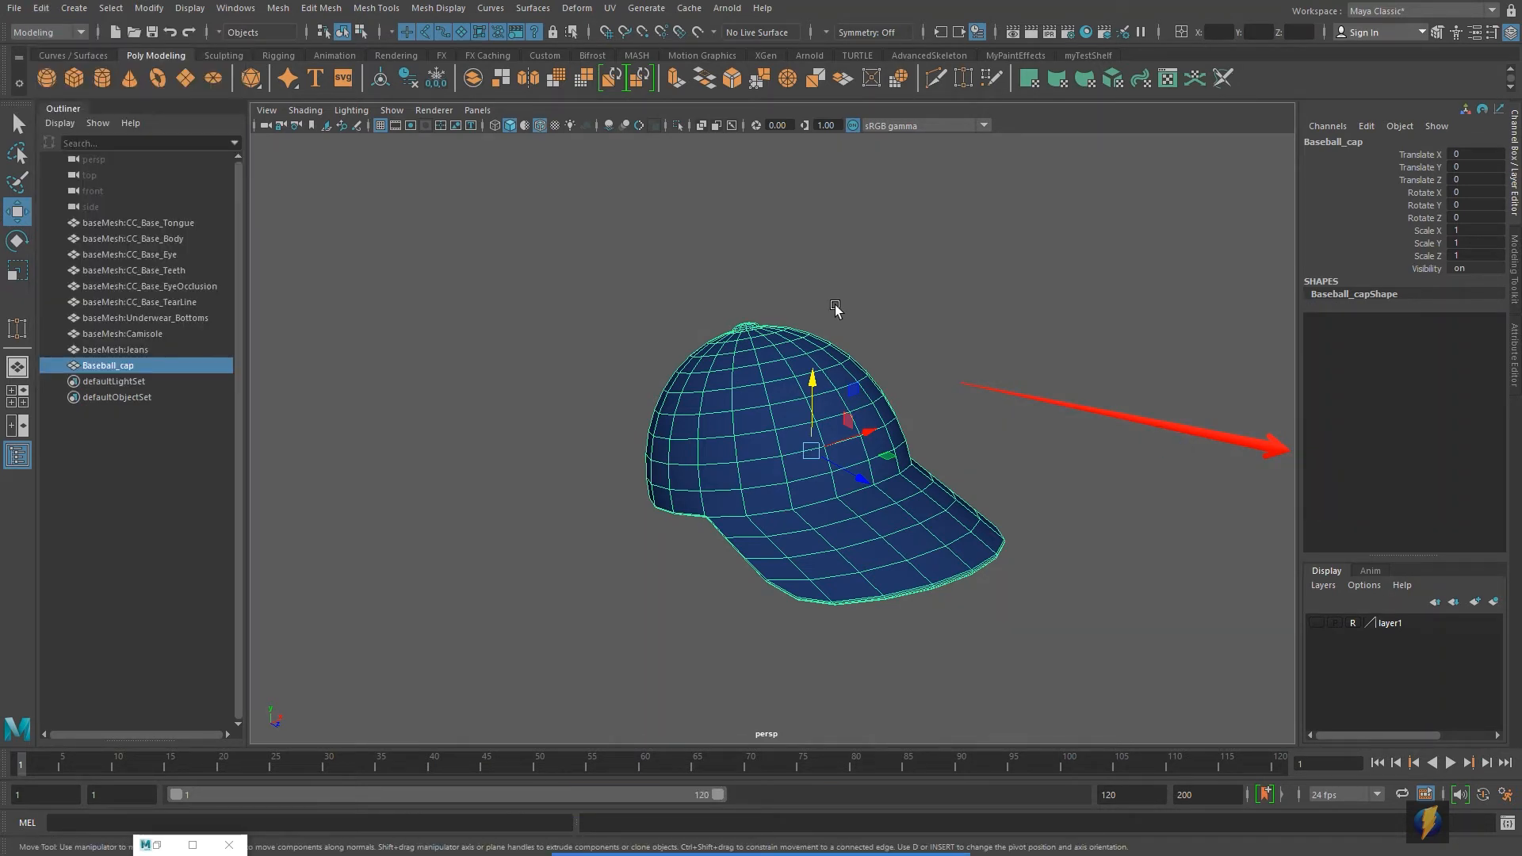
Show the character layer to check the cap on the head, and reopen the UV Editor for the cap
click(1316, 622)
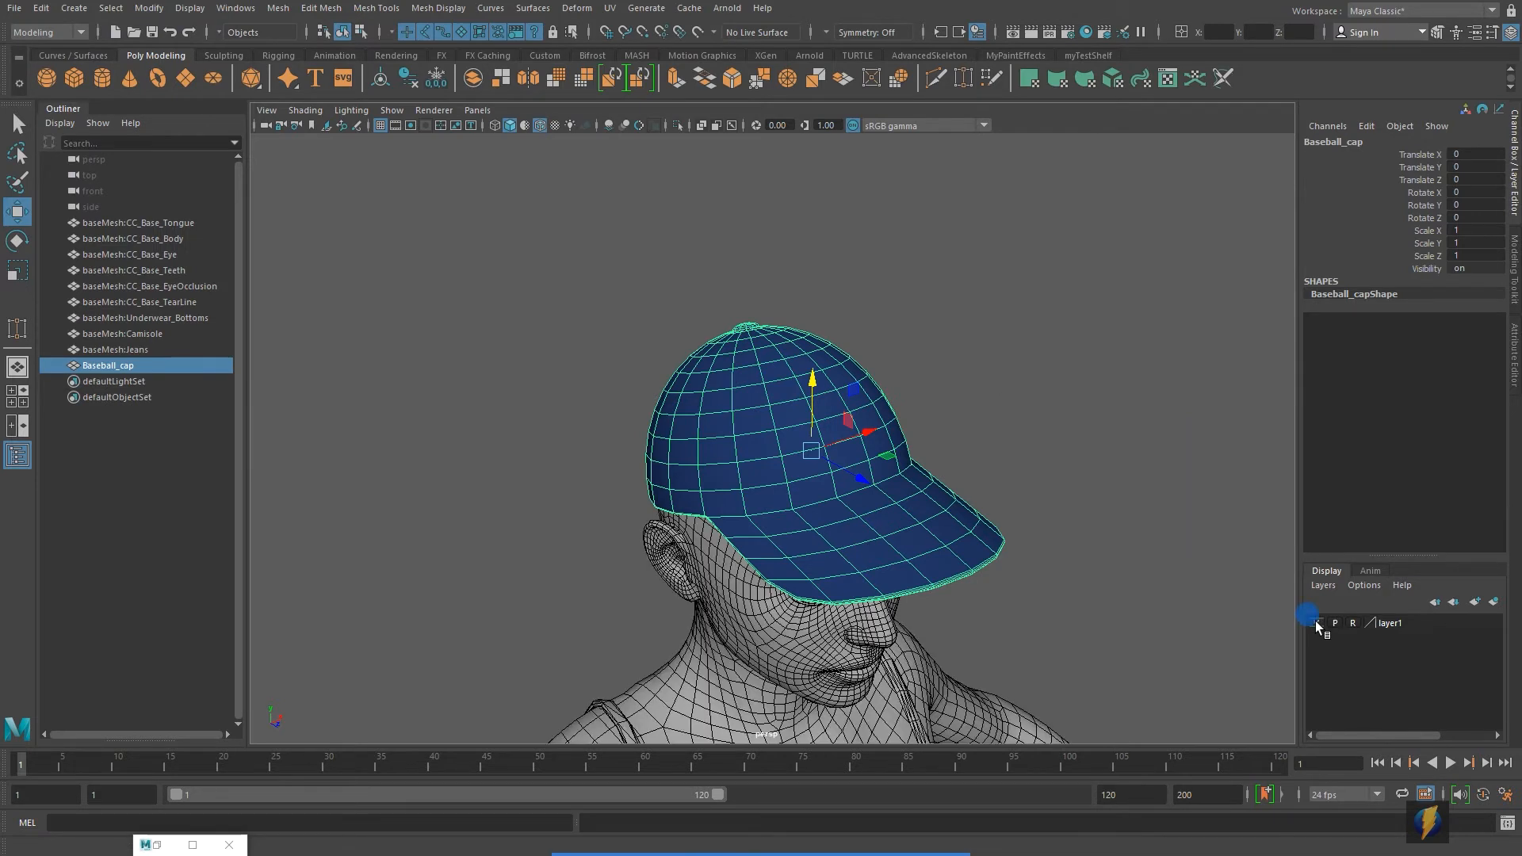
mouse_move(961, 533)
alt+mouse_down()
mouse_move(1056, 501)
mouse_move(737, 489)
mouse_move(977, 506)
mouse_move(951, 496)
alt+mouse_up()
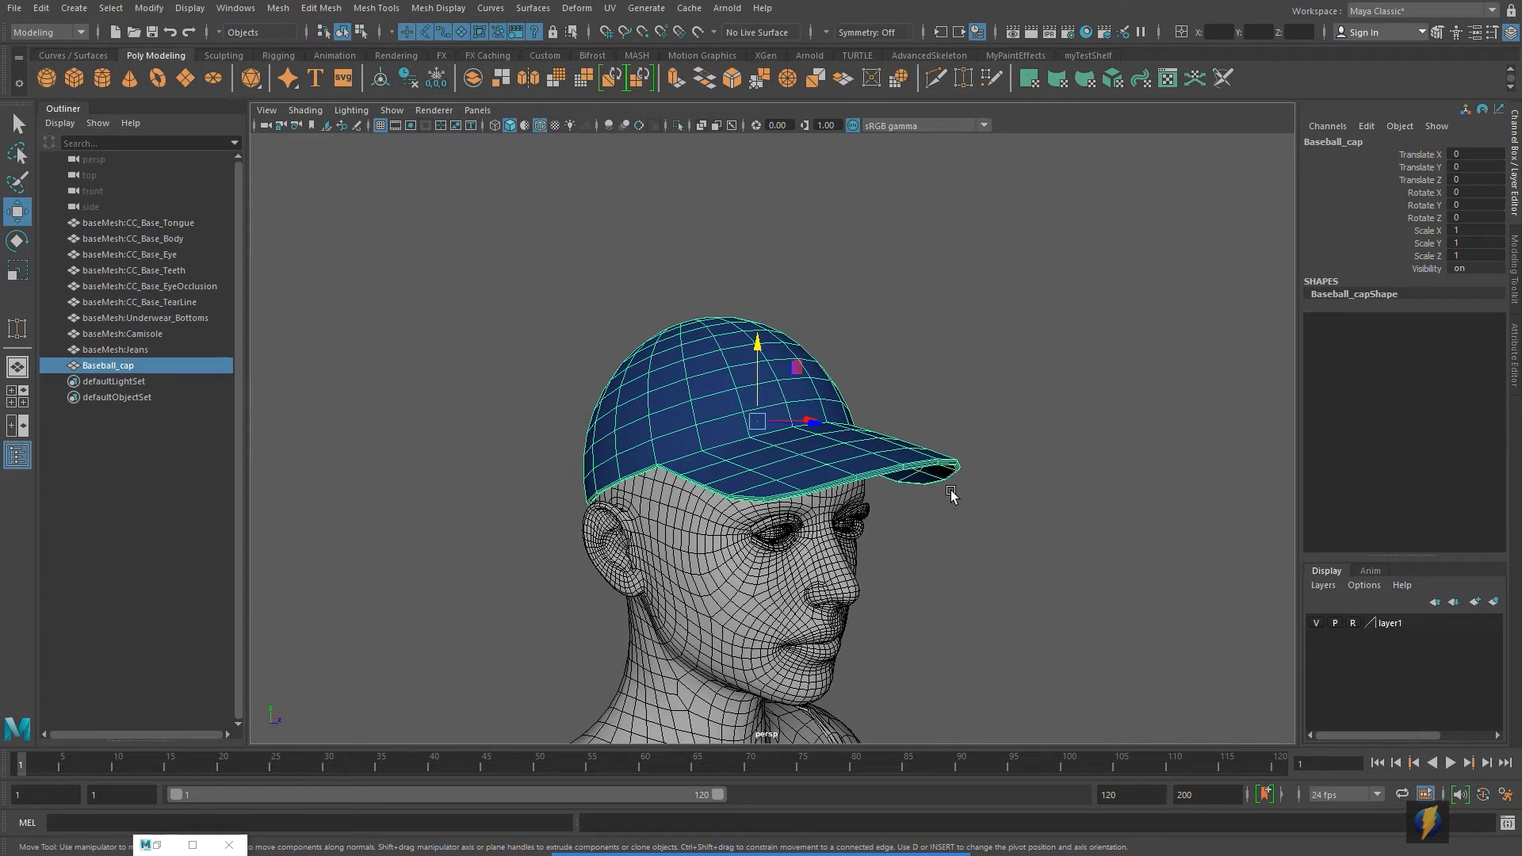
click(609, 8)
click(641, 34)
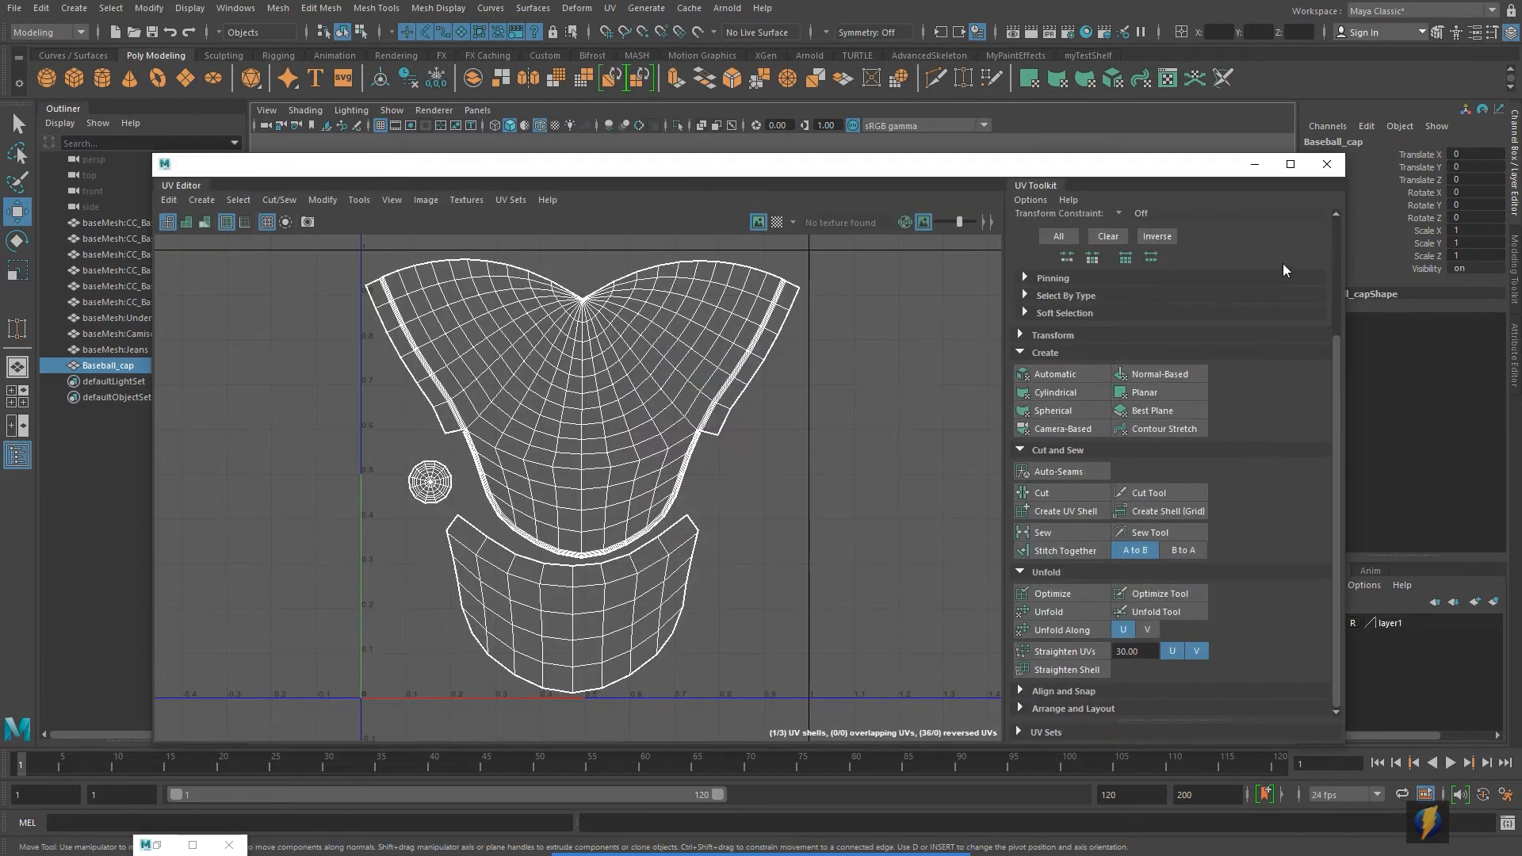
mouse_move(741, 157)
mouse_down()
mouse_move(855, 111)
mouse_move(737, 164)
mouse_up()
Start a UV snapshot of the cap and browse to the iClone_Assets project's sourceimages folder as its destination
click(507, 155)
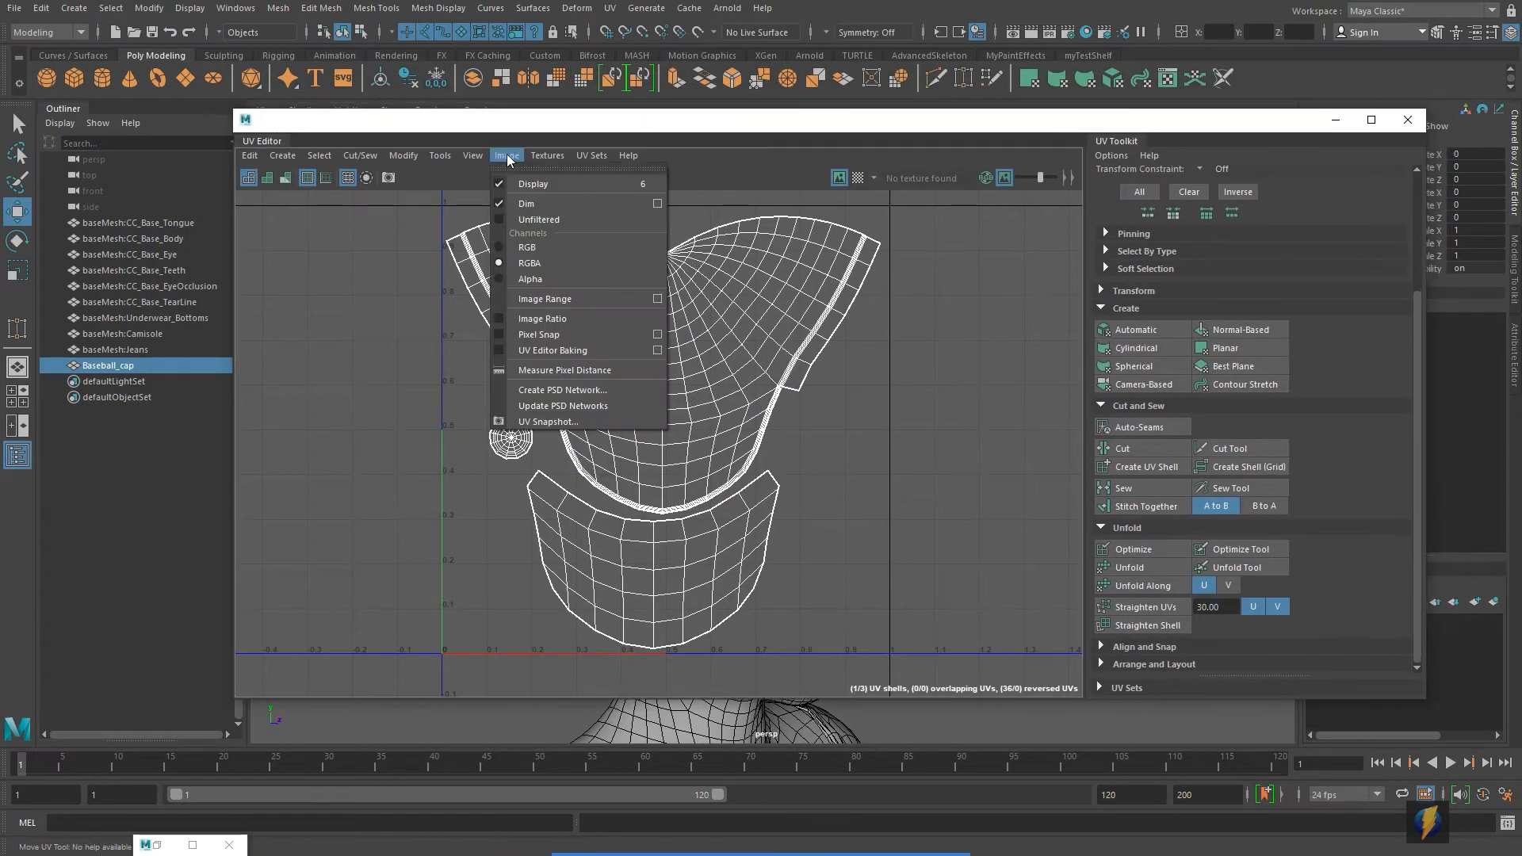
click(547, 421)
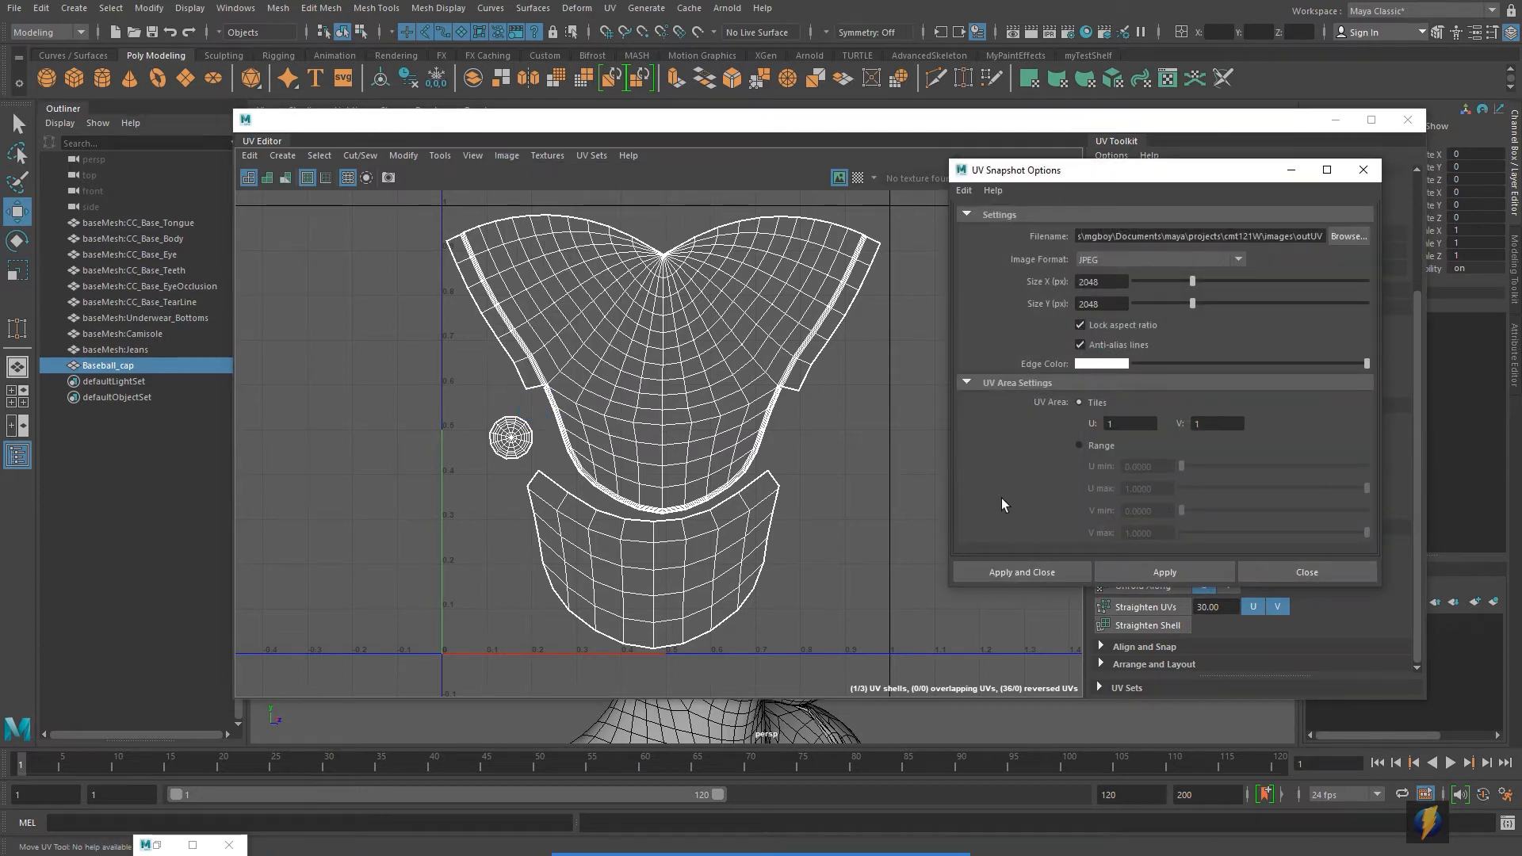
mouse_move(785, 529)
mouse_down()
mouse_move(1090, 283)
mouse_move(1091, 323)
mouse_up()
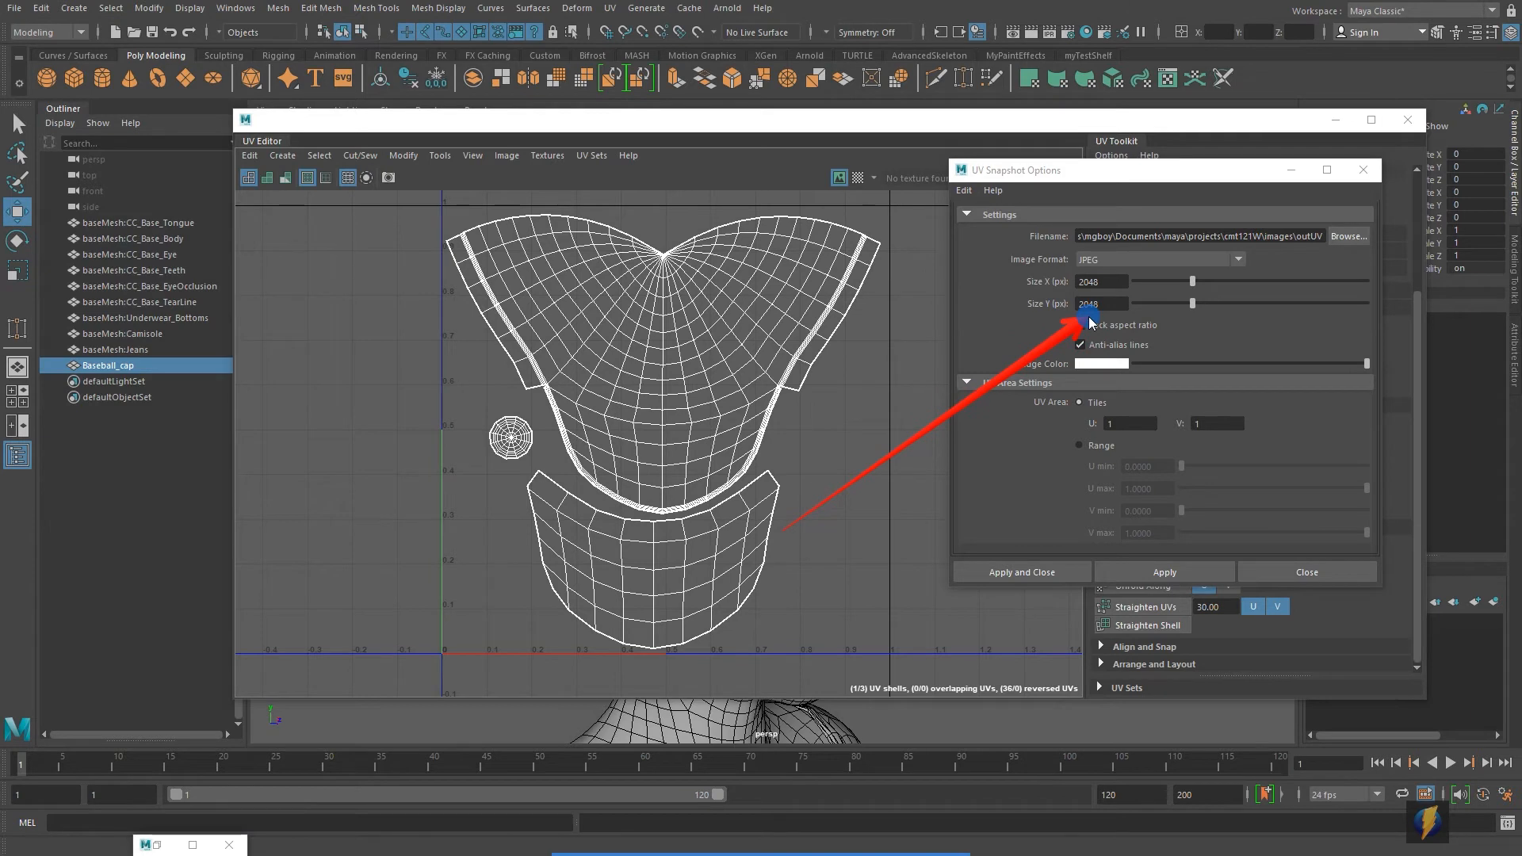
click(1348, 235)
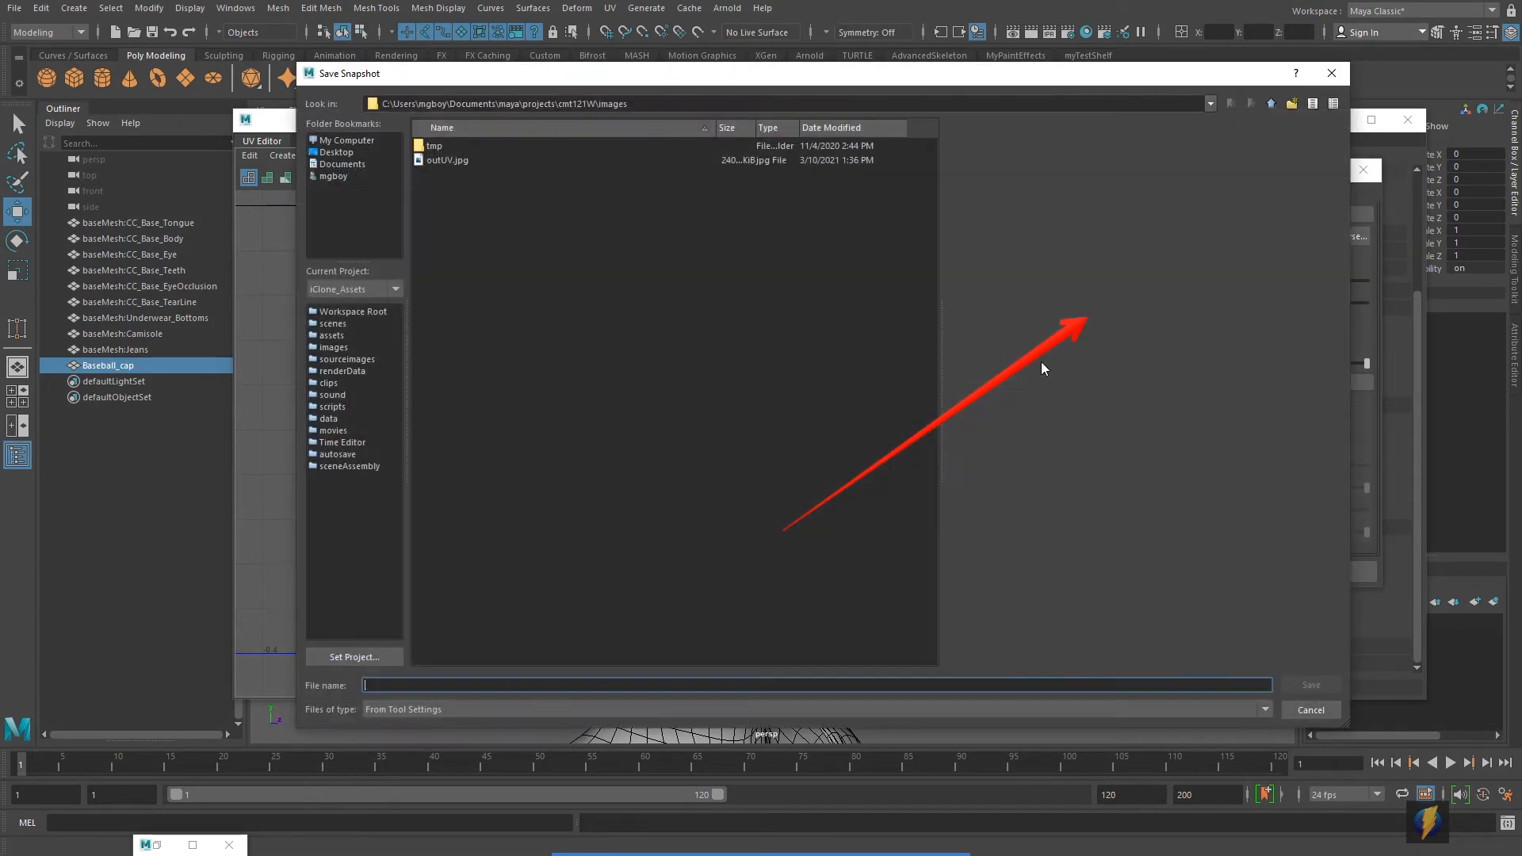
click(344, 164)
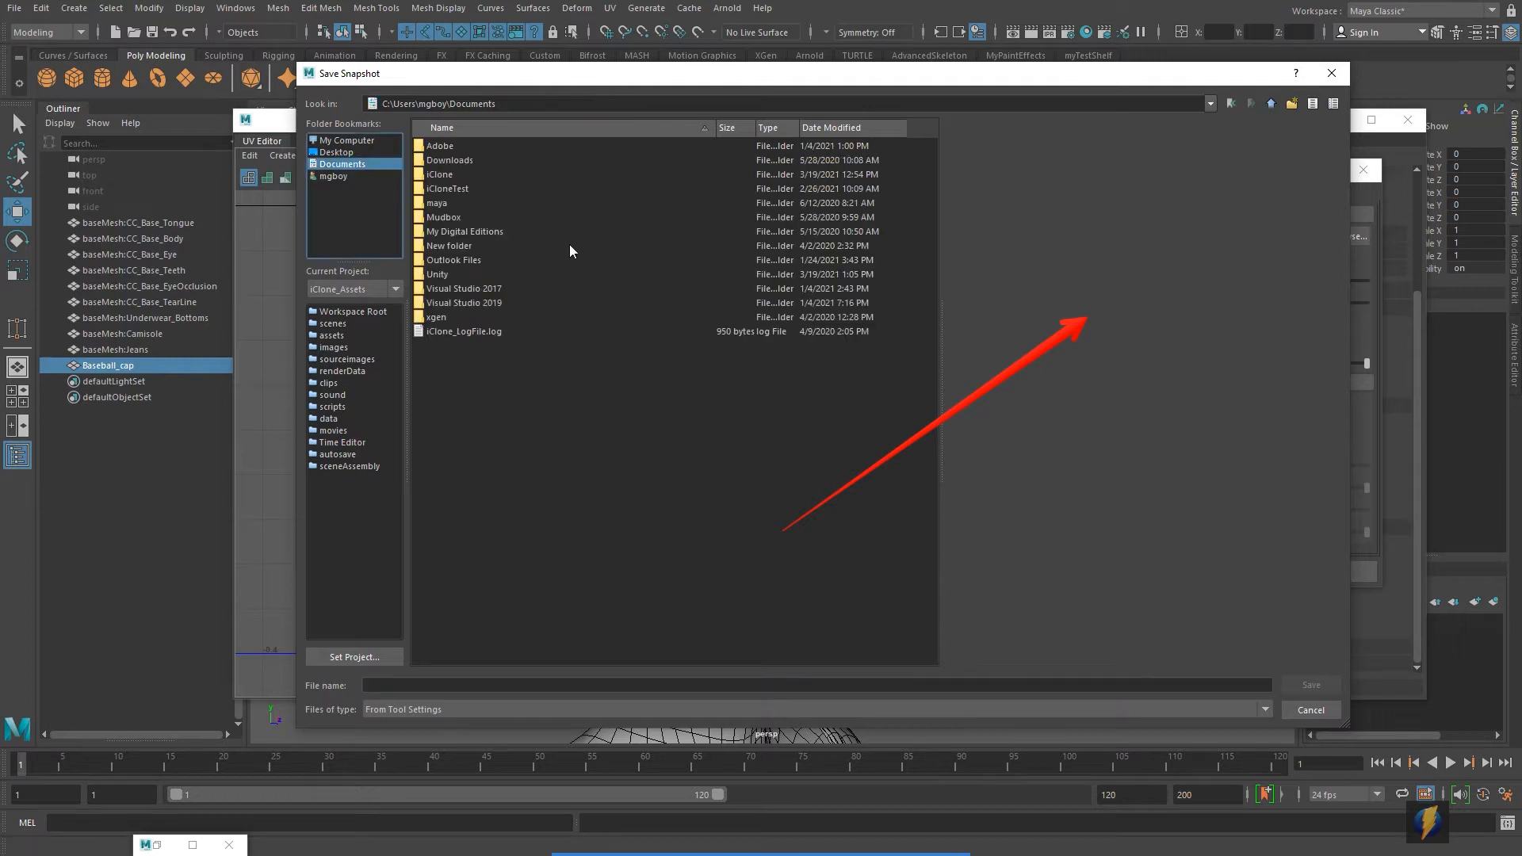
double_click(437, 204)
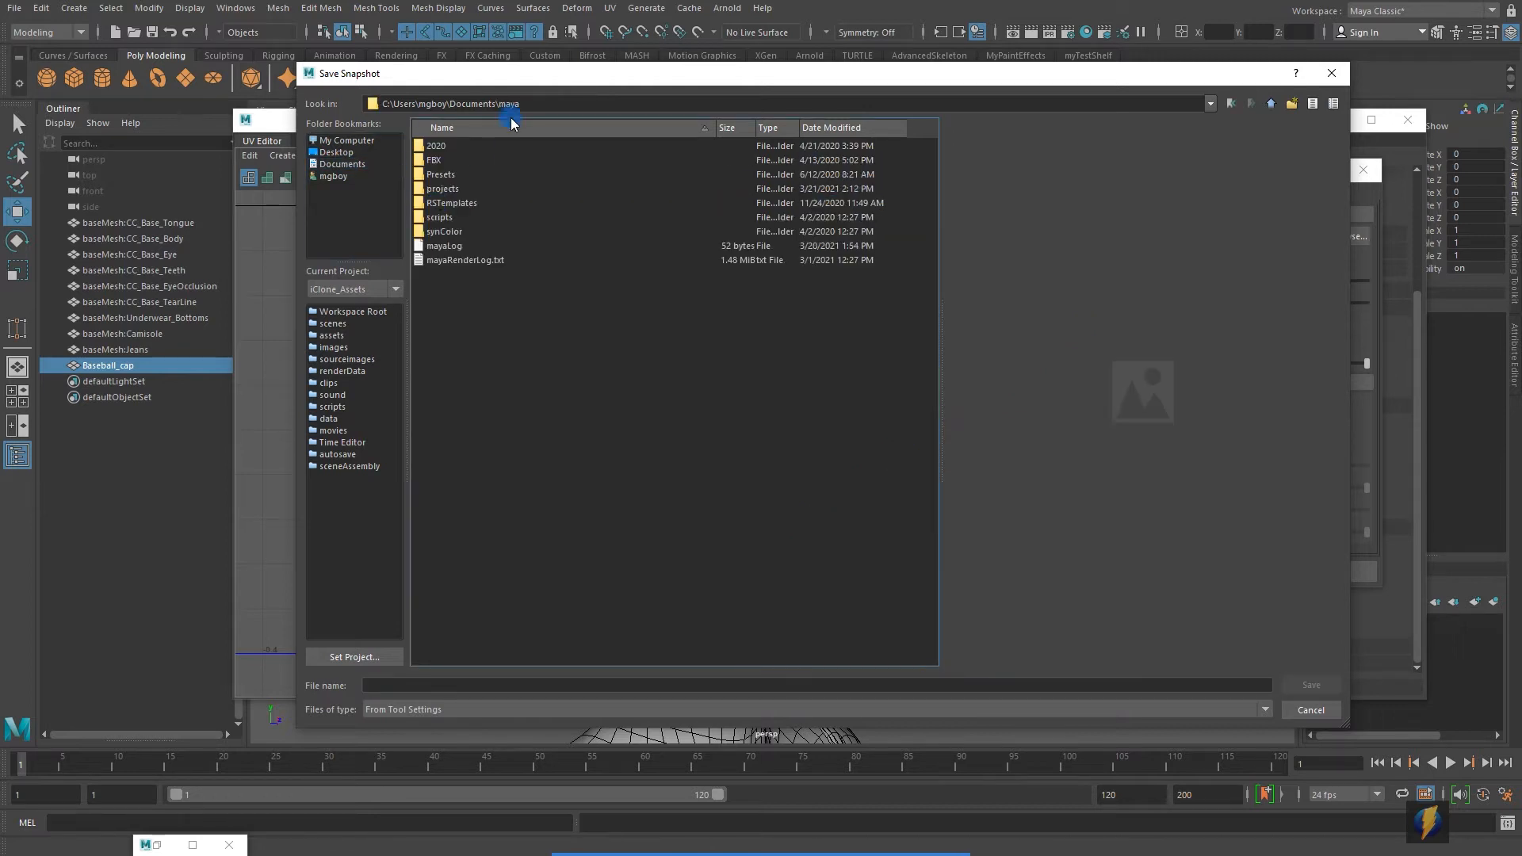
double_click(444, 189)
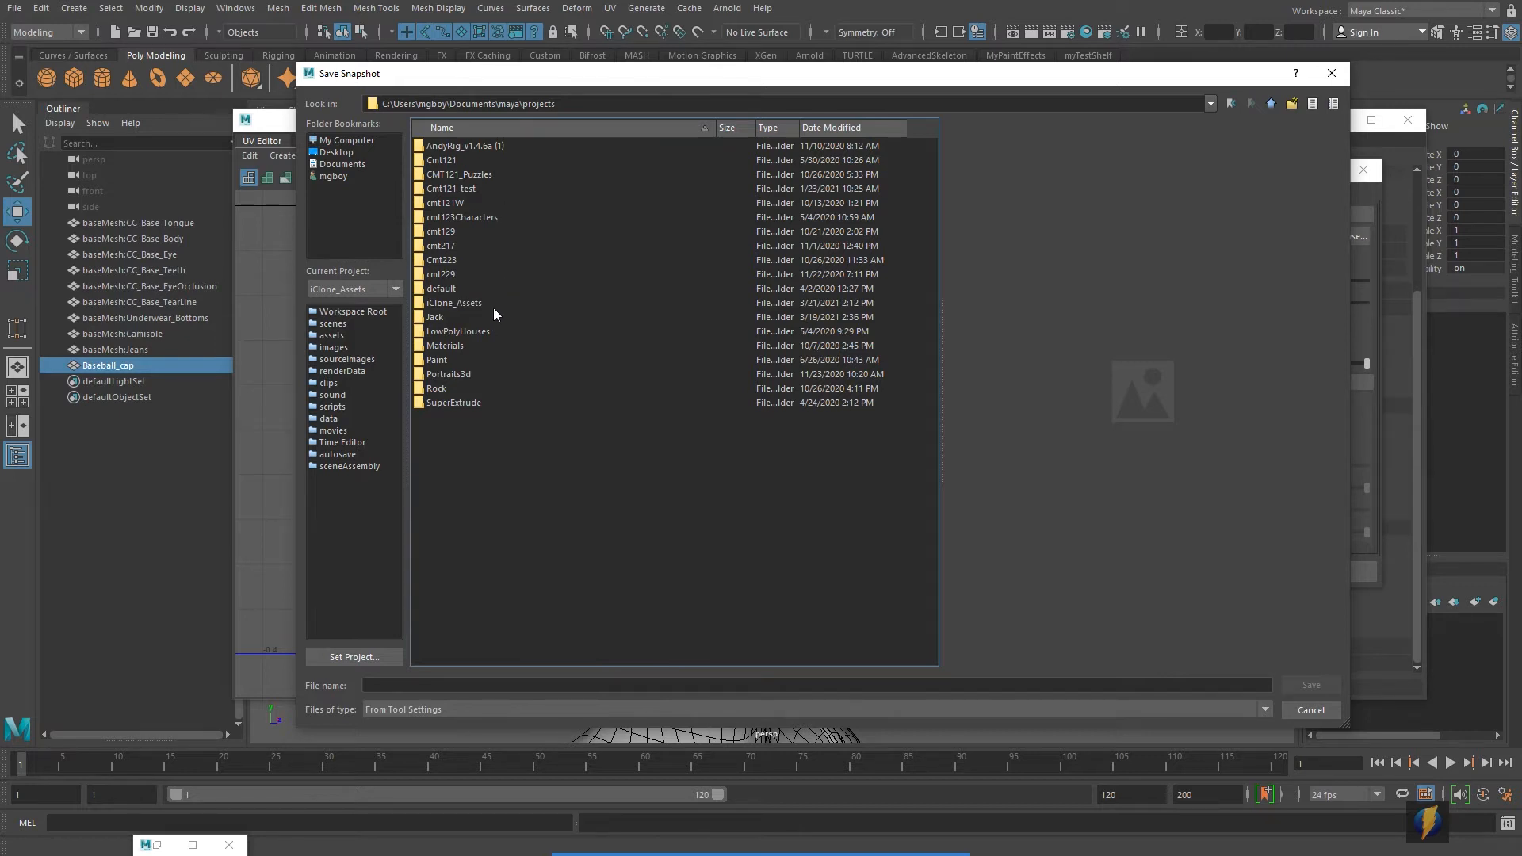
double_click(468, 302)
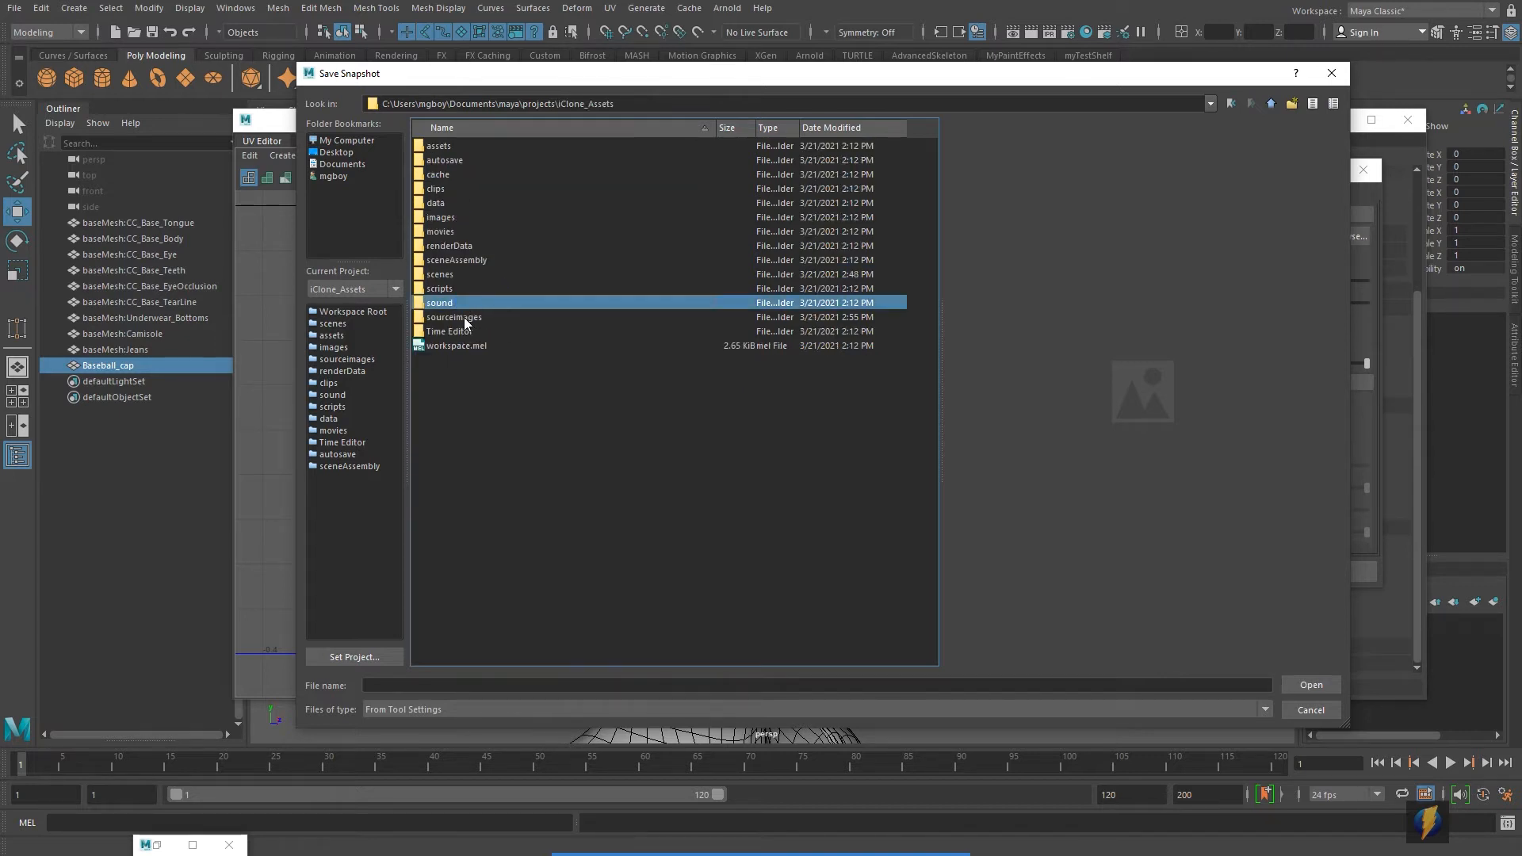
double_click(464, 317)
Name the snapshot capTemplate and export it as a 2048 x 2048 JPEG
click(493, 684)
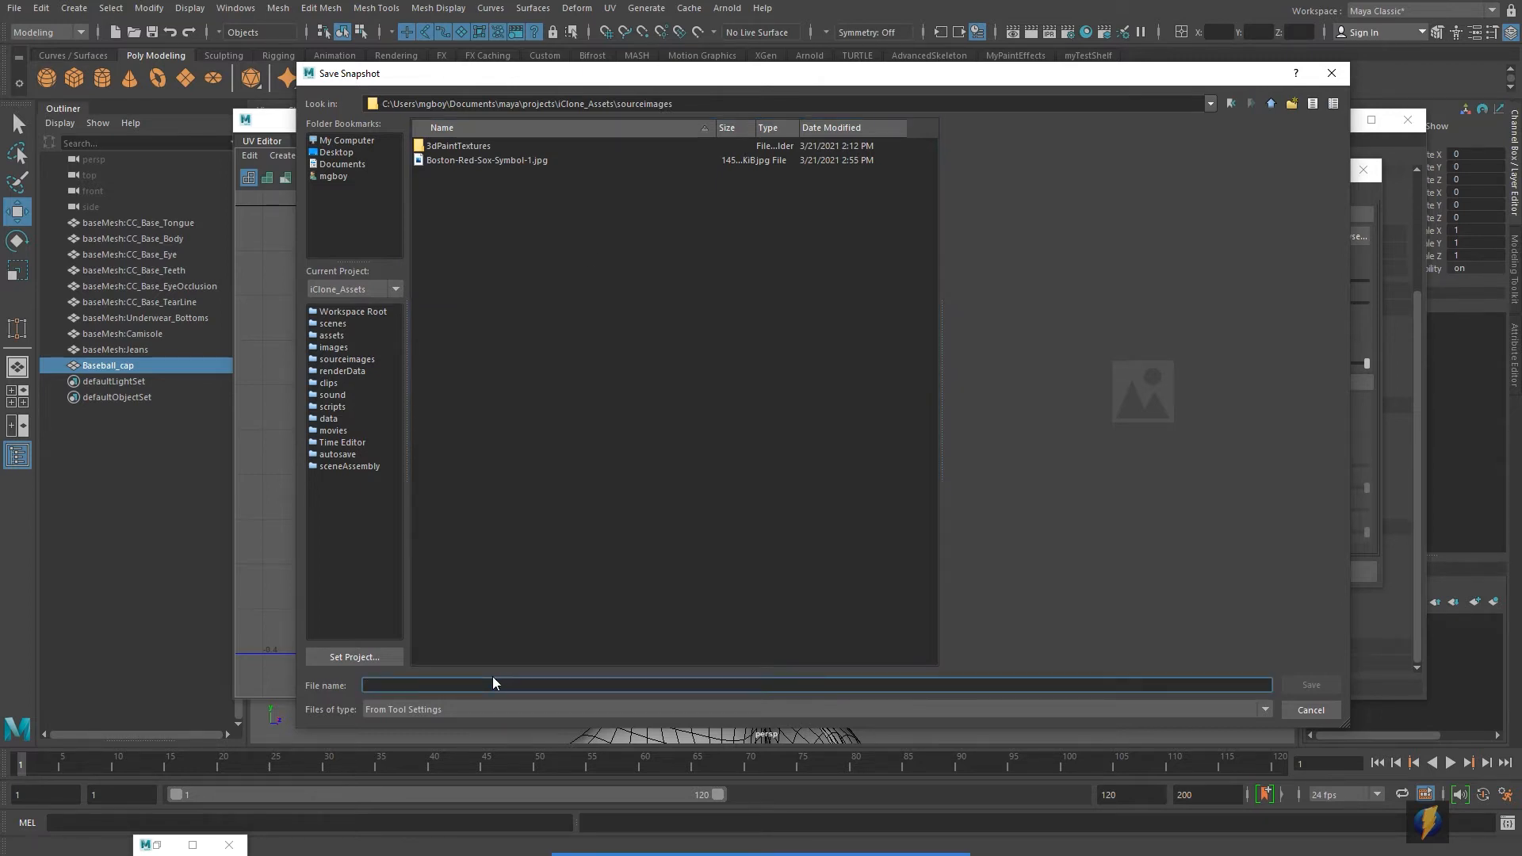
text(capTemplate)
click(1288, 684)
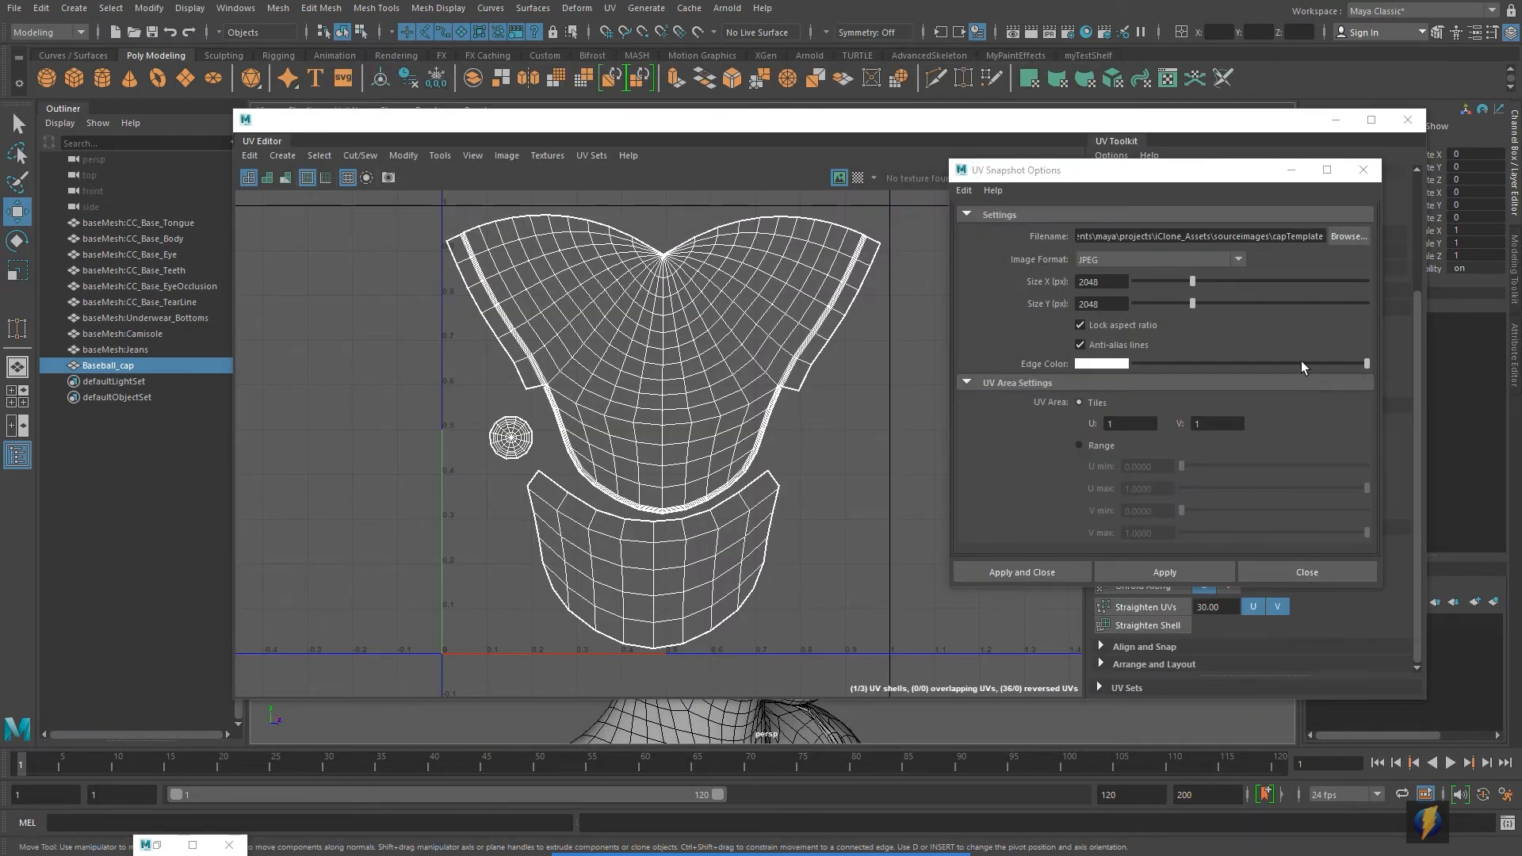
click(1173, 572)
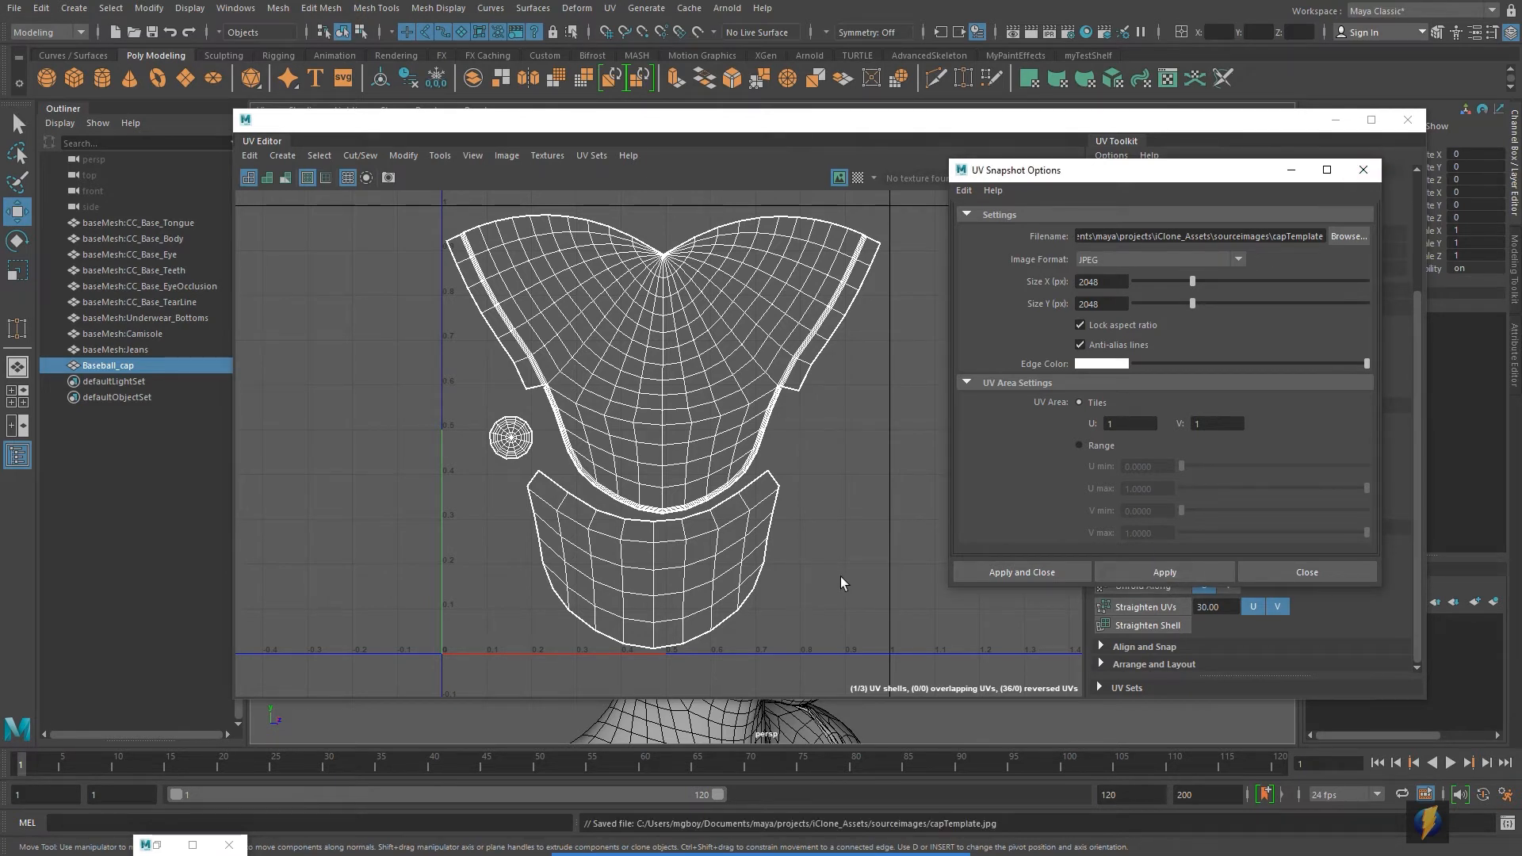
Switch to Photoshop and open capTemplate.jpg alongside the Boston Red Sox logo image
key(alt+Tab)
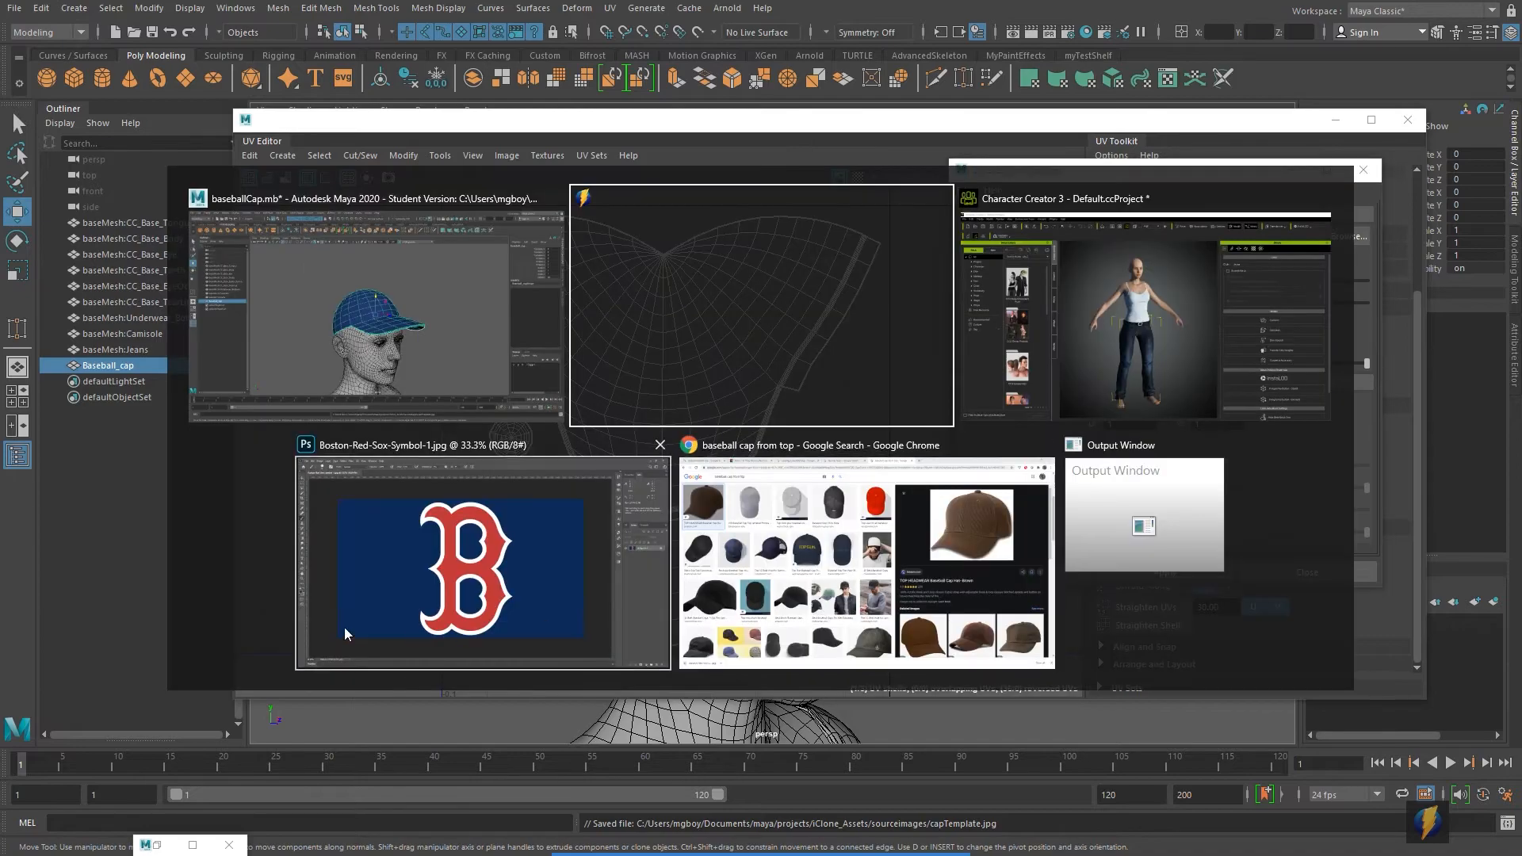
click(435, 587)
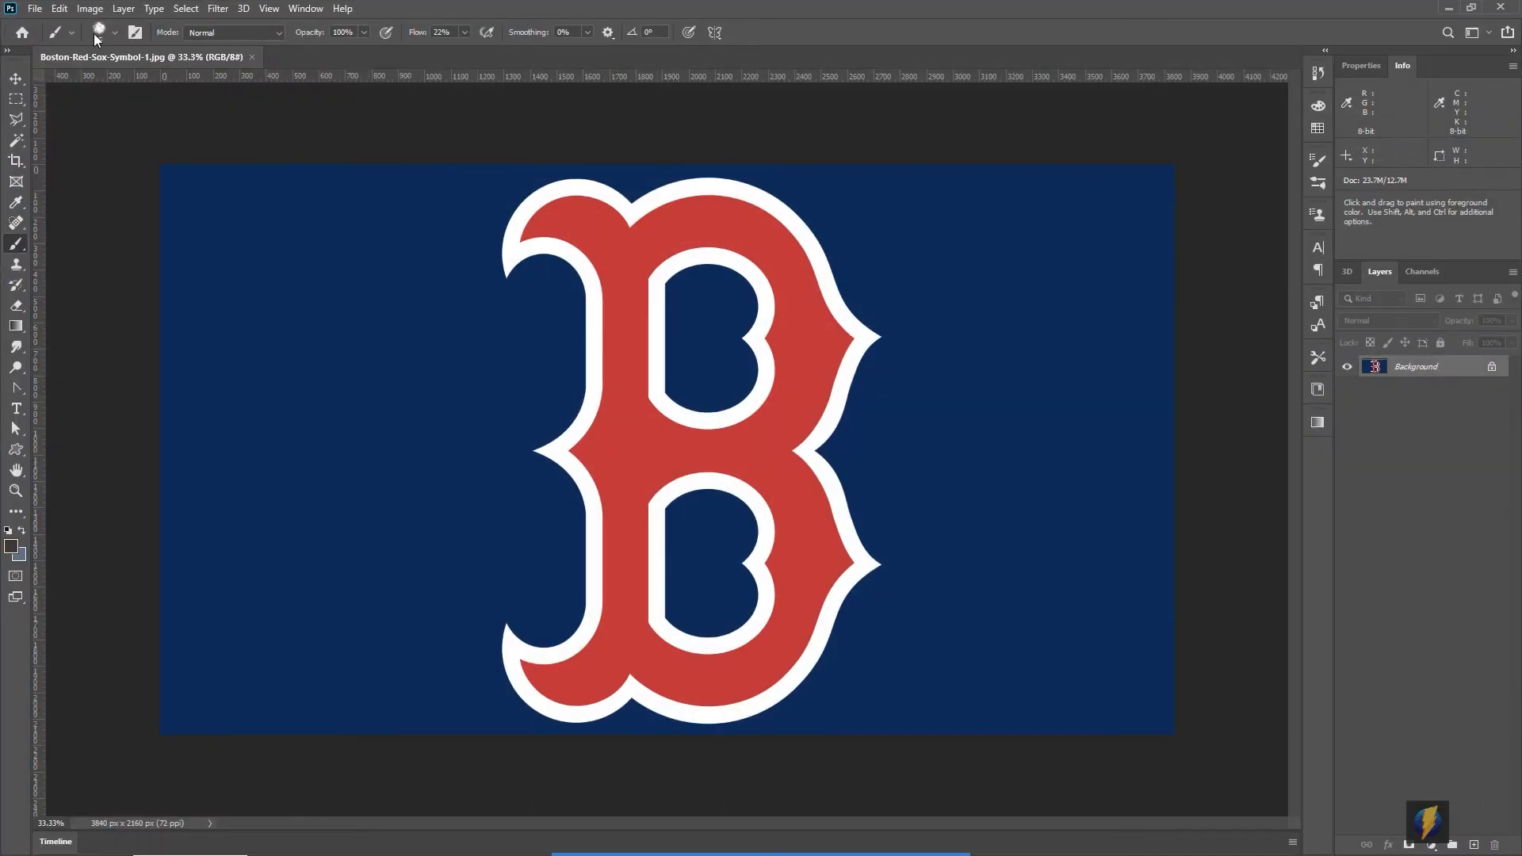
click(35, 9)
click(49, 43)
click(661, 383)
click(1310, 826)
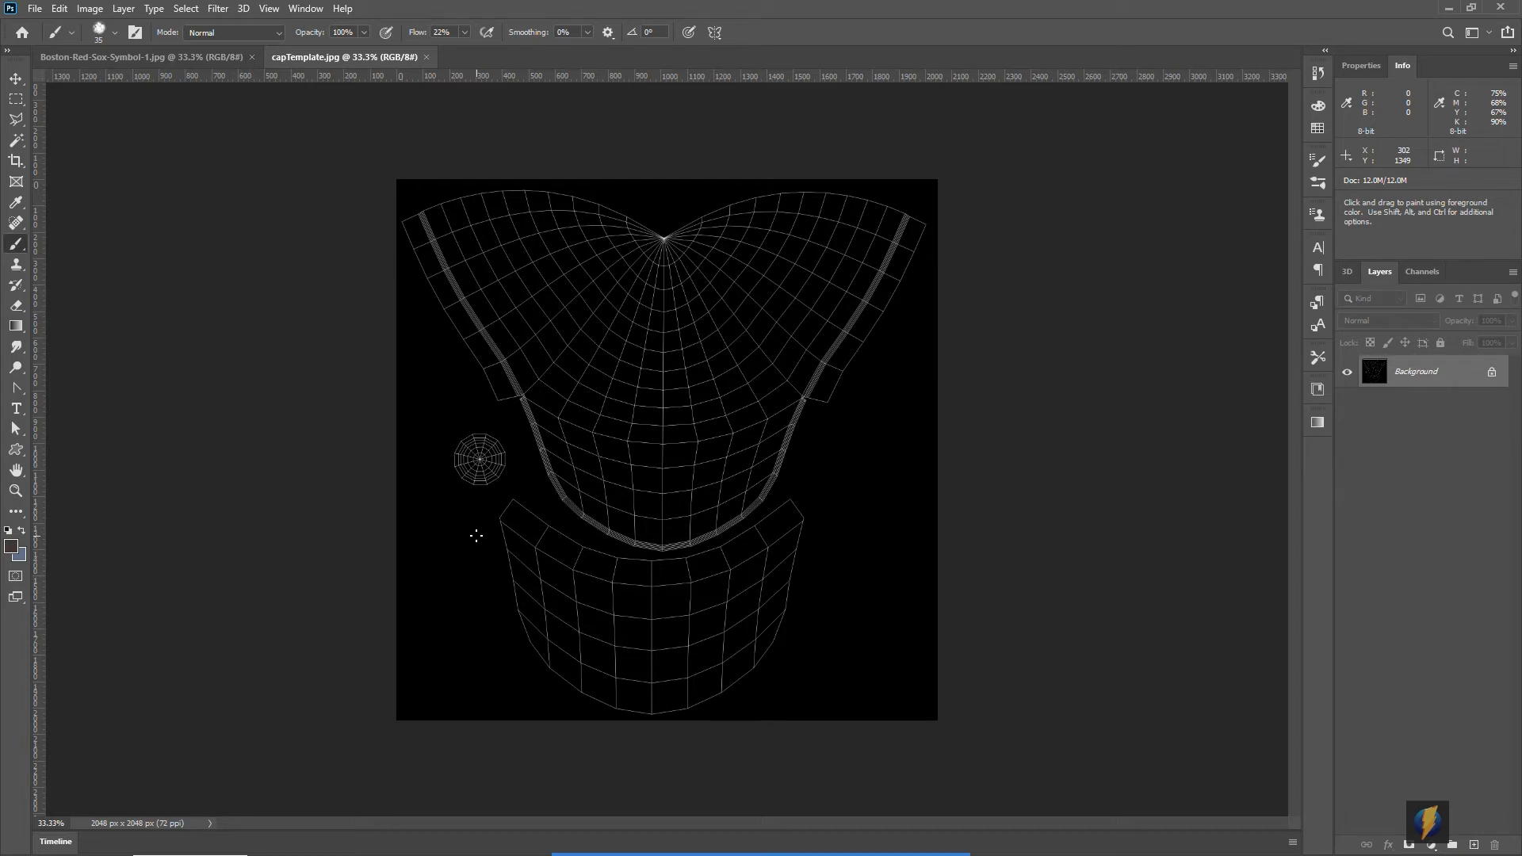
Tile the two documents vertically, copy the Red Sox logo into capTemplate.jpg as a layer, and consolidate the documents into tabs again
click(306, 8)
mouse_move(333, 15)
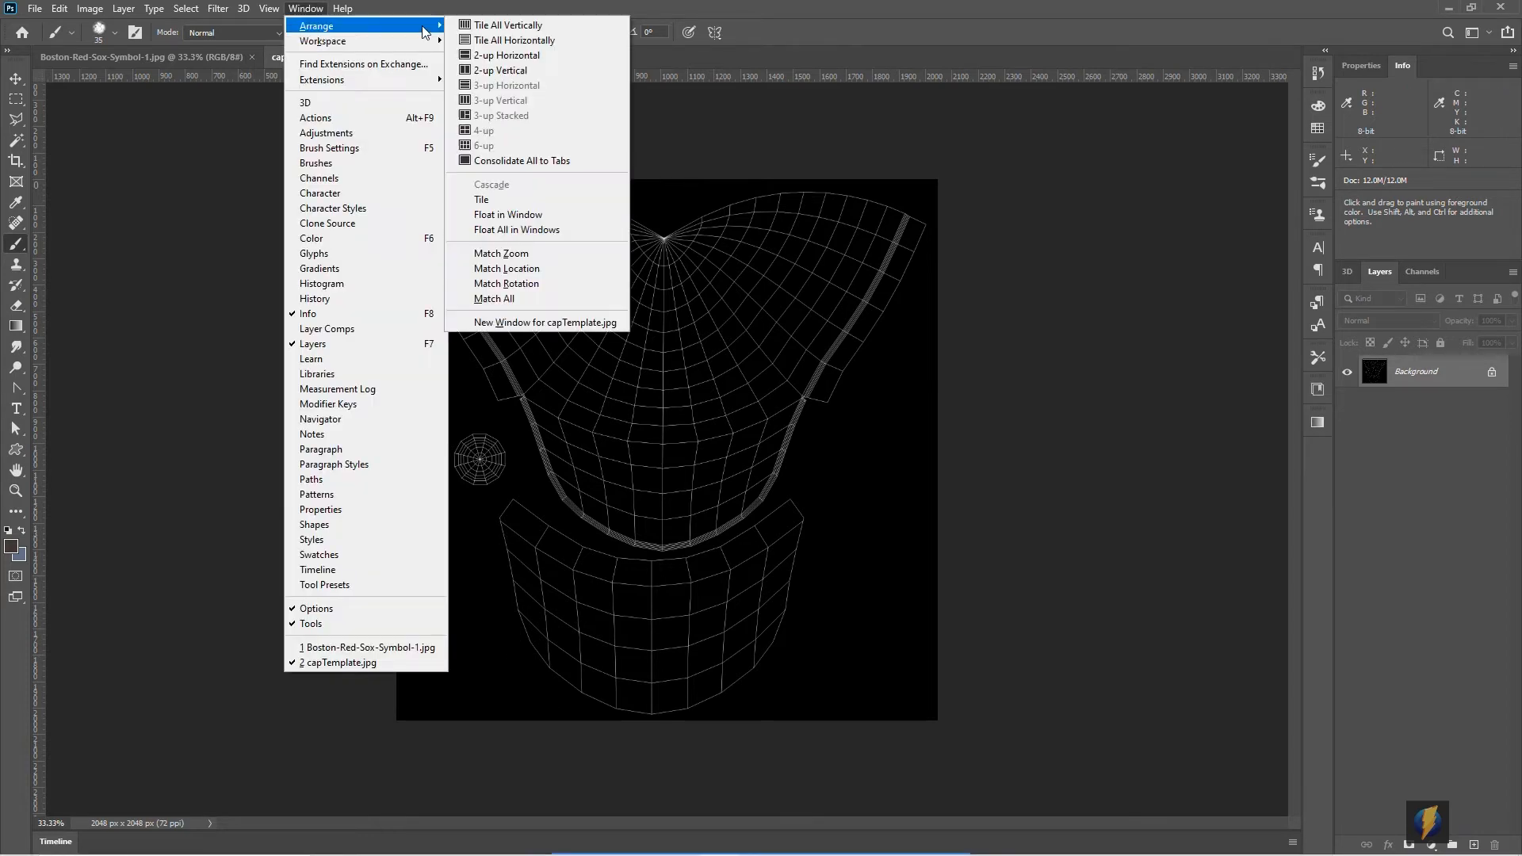
click(507, 22)
key(v)
drag(391, 462, 944, 460)
click(270, 9)
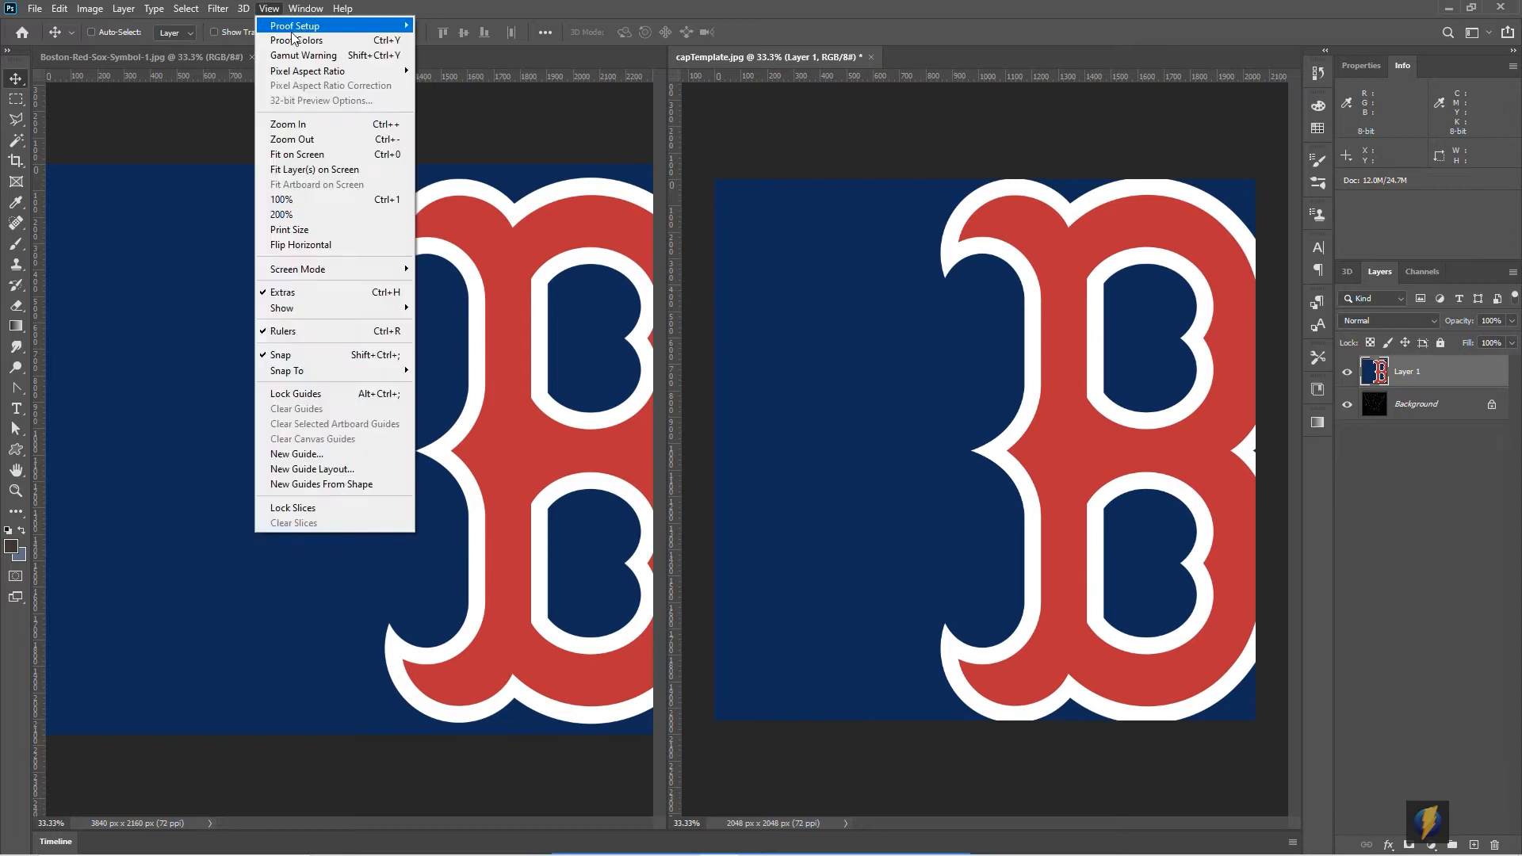
mouse_move(305, 9)
click(515, 161)
Scale the logo layer down and place it on the centre front of the crown's UV shell
click(60, 9)
click(93, 354)
drag(278, 163, 602, 352)
drag(553, 305, 594, 328)
drag(687, 372, 675, 362)
key(Return)
Set the foreground colour to the navy blue sampled from the logo's background
click(11, 547)
click(618, 354)
click(1434, 205)
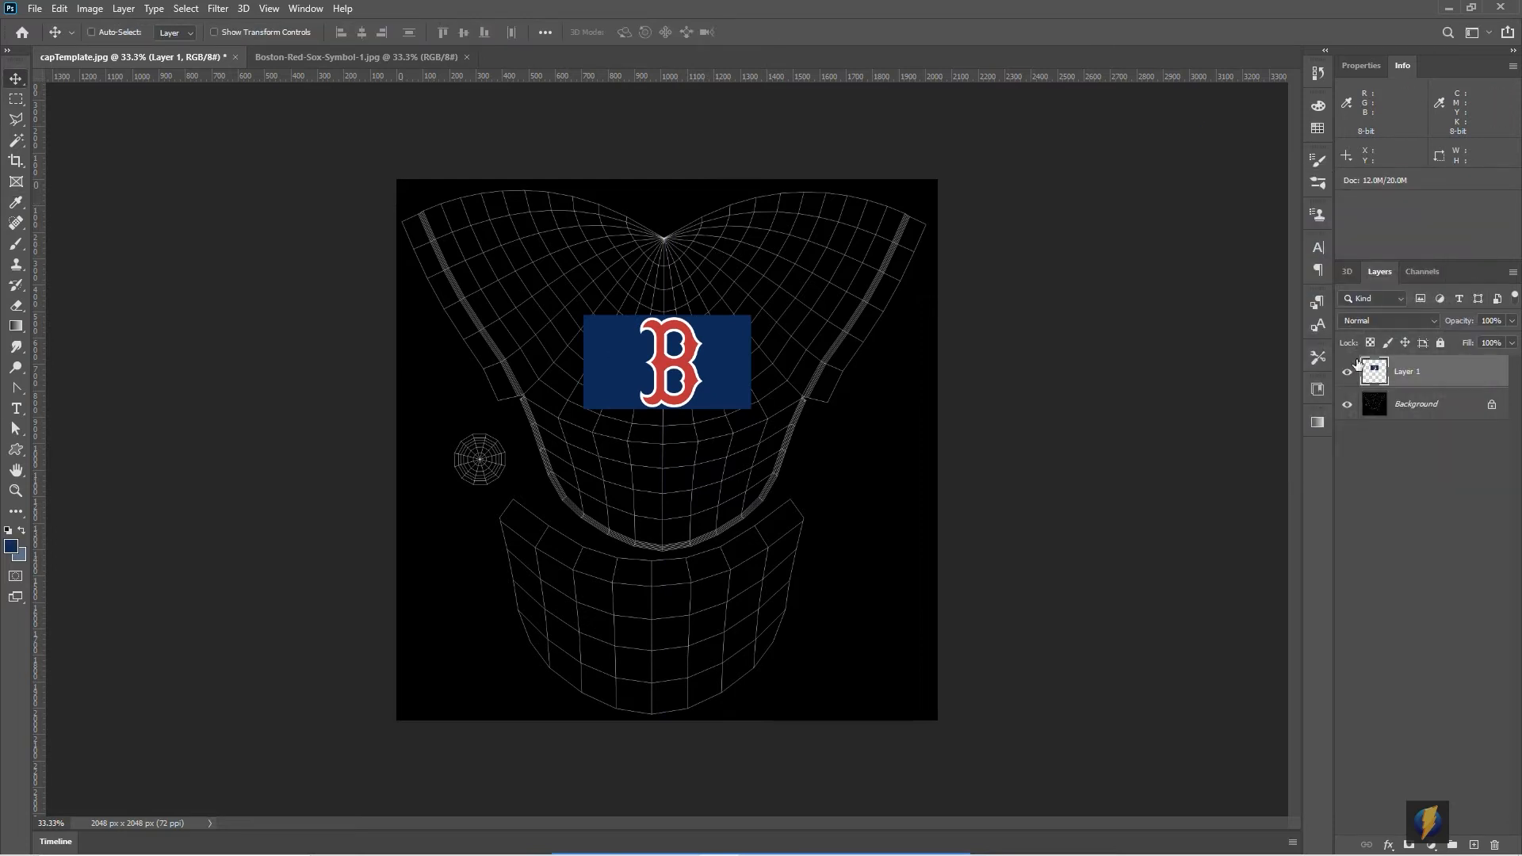
Hide the logo layer and select the black area around the UV shells on the Background layer with the Magic Wand
click(1347, 371)
click(1416, 405)
click(16, 140)
click(512, 456)
Change the selection to cover the cap's UV shells, expanded by 6 pixels beyond their outlines
click(186, 8)
click(372, 174)
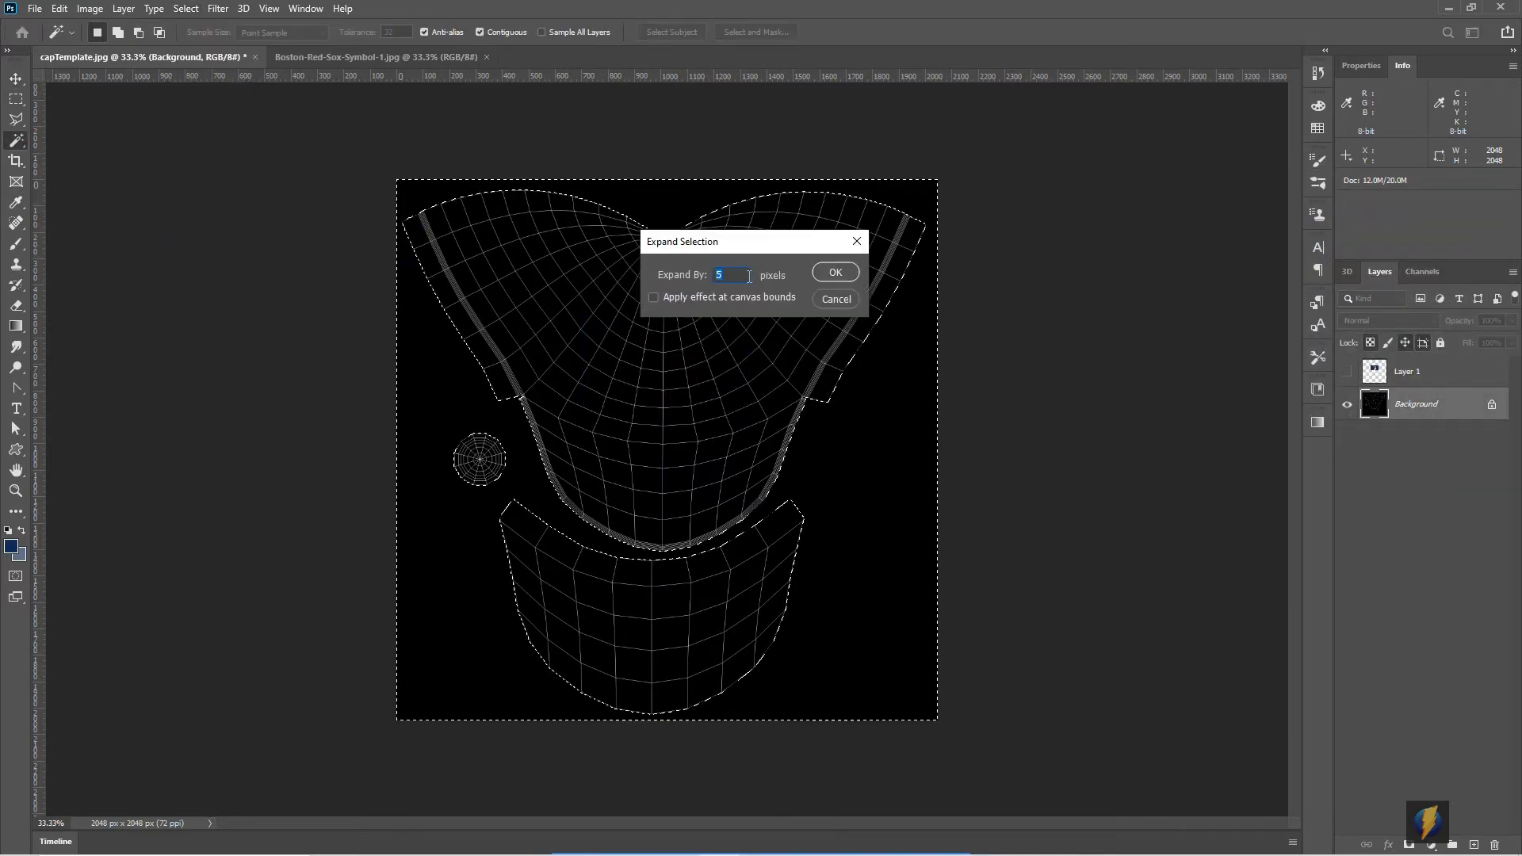
text(6)
key(Return)
click(185, 8)
click(383, 260)
click(835, 272)
Fill the selected shells with the navy foreground colour on a new layer and show the logo layer again
click(1473, 844)
click(60, 9)
click(75, 253)
click(1062, 275)
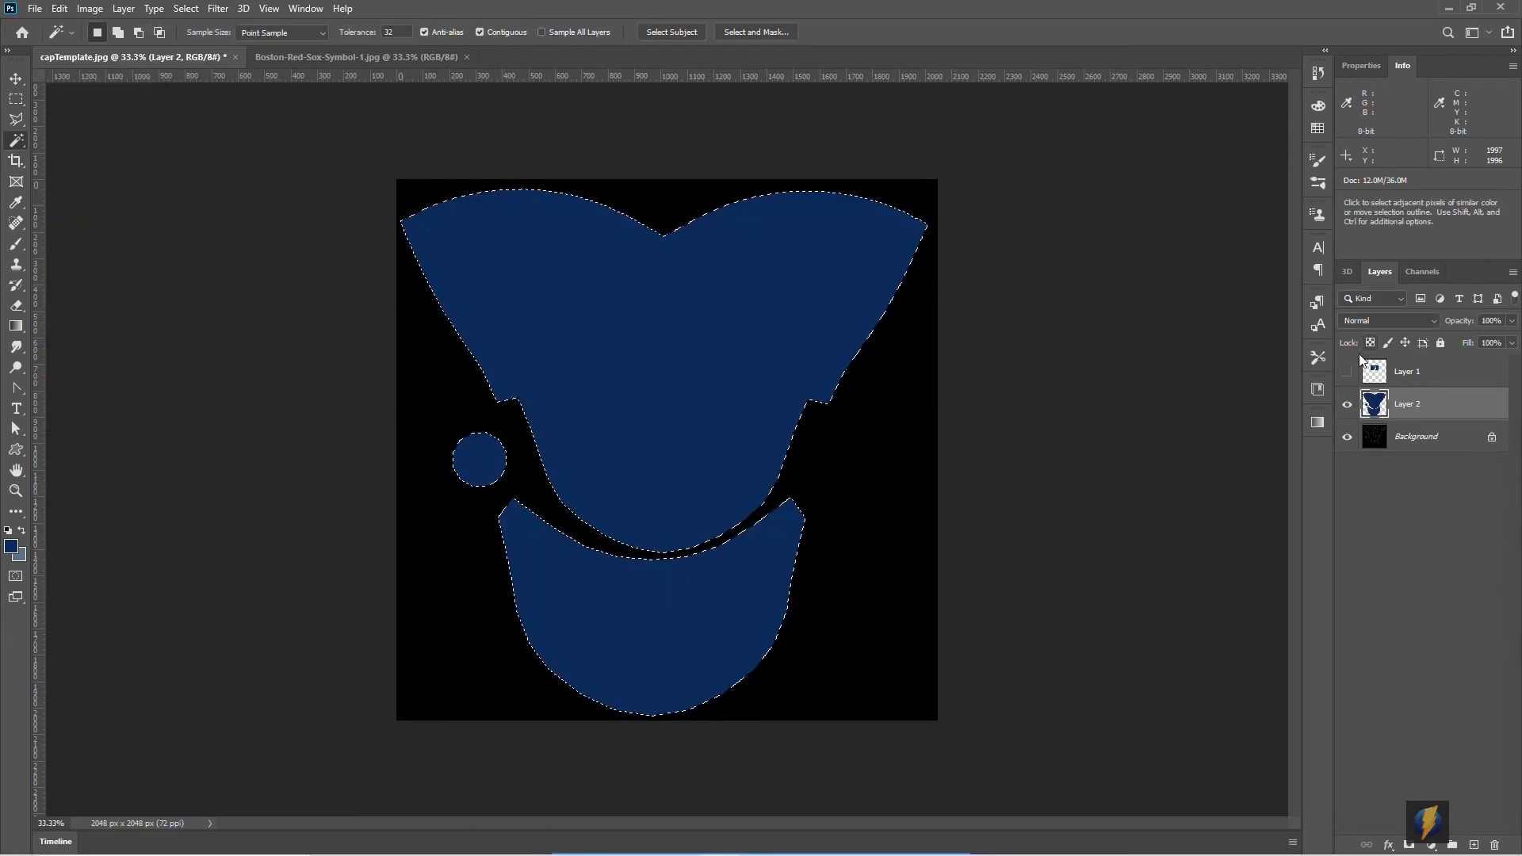
click(1347, 371)
Save the texture as a JPEG named BaseballCap_Tex in the sourceimages folder
click(35, 8)
click(47, 135)
click(1411, 672)
click(534, 516)
text(BaseballCap_Tex)
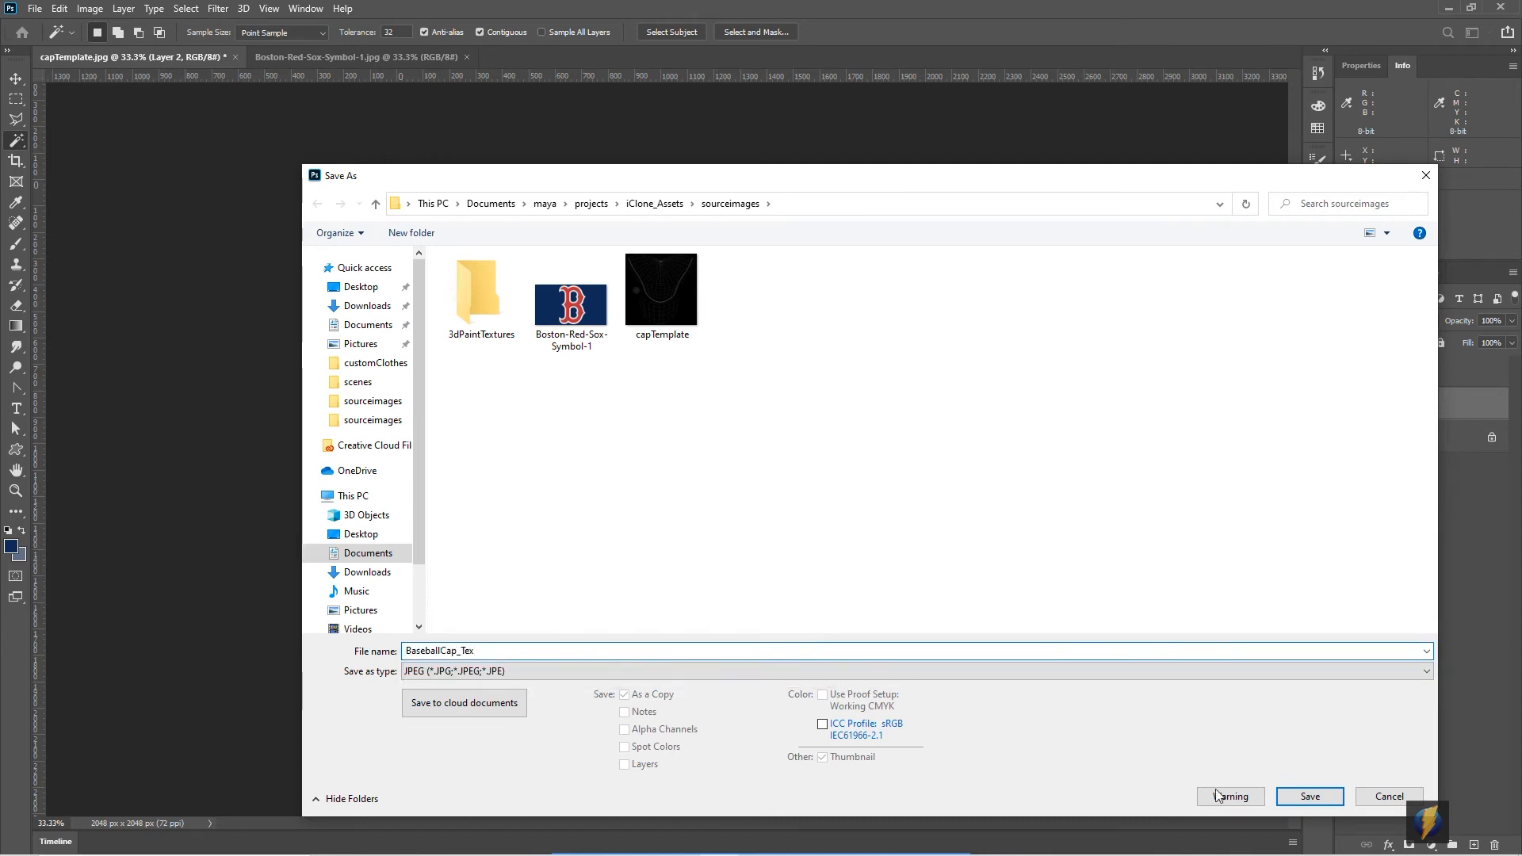
click(1309, 796)
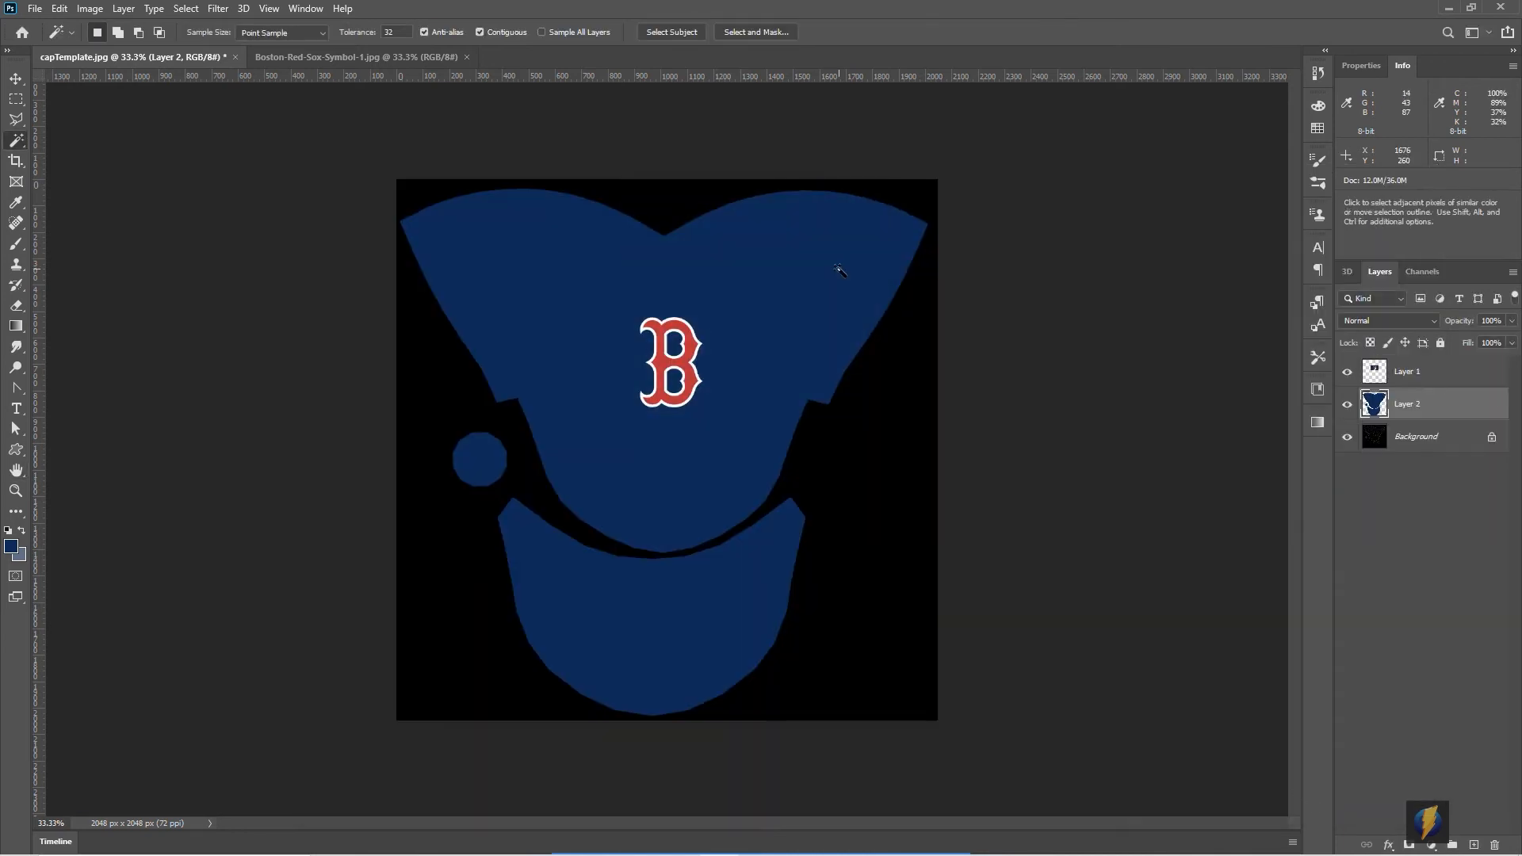
Return to Maya and close the UV Snapshot Options and the UV Editor to see the cap from the front
key(alt+Tab)
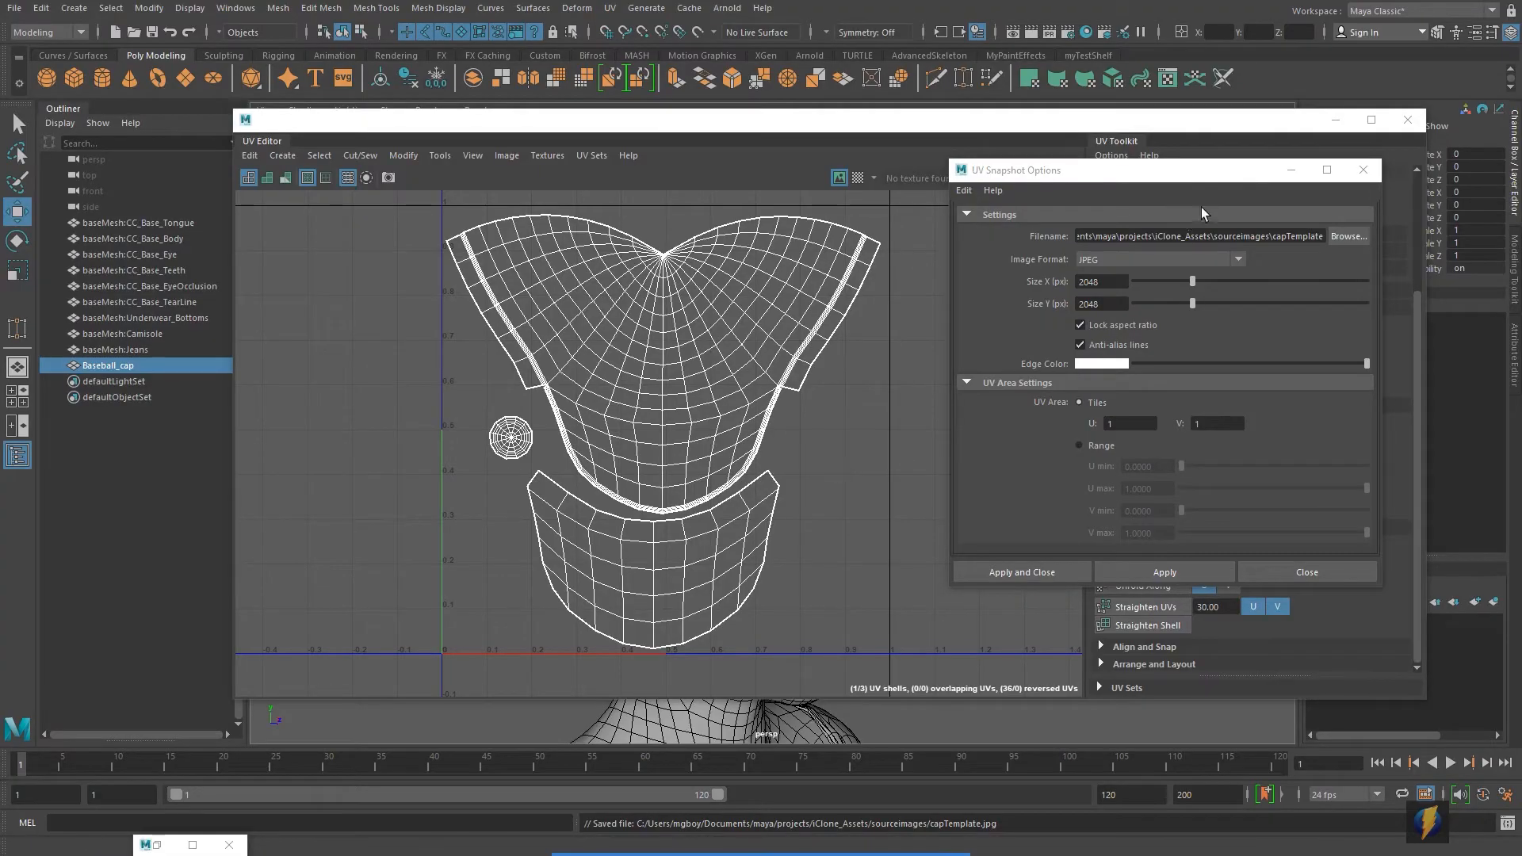
click(1372, 173)
click(1408, 120)
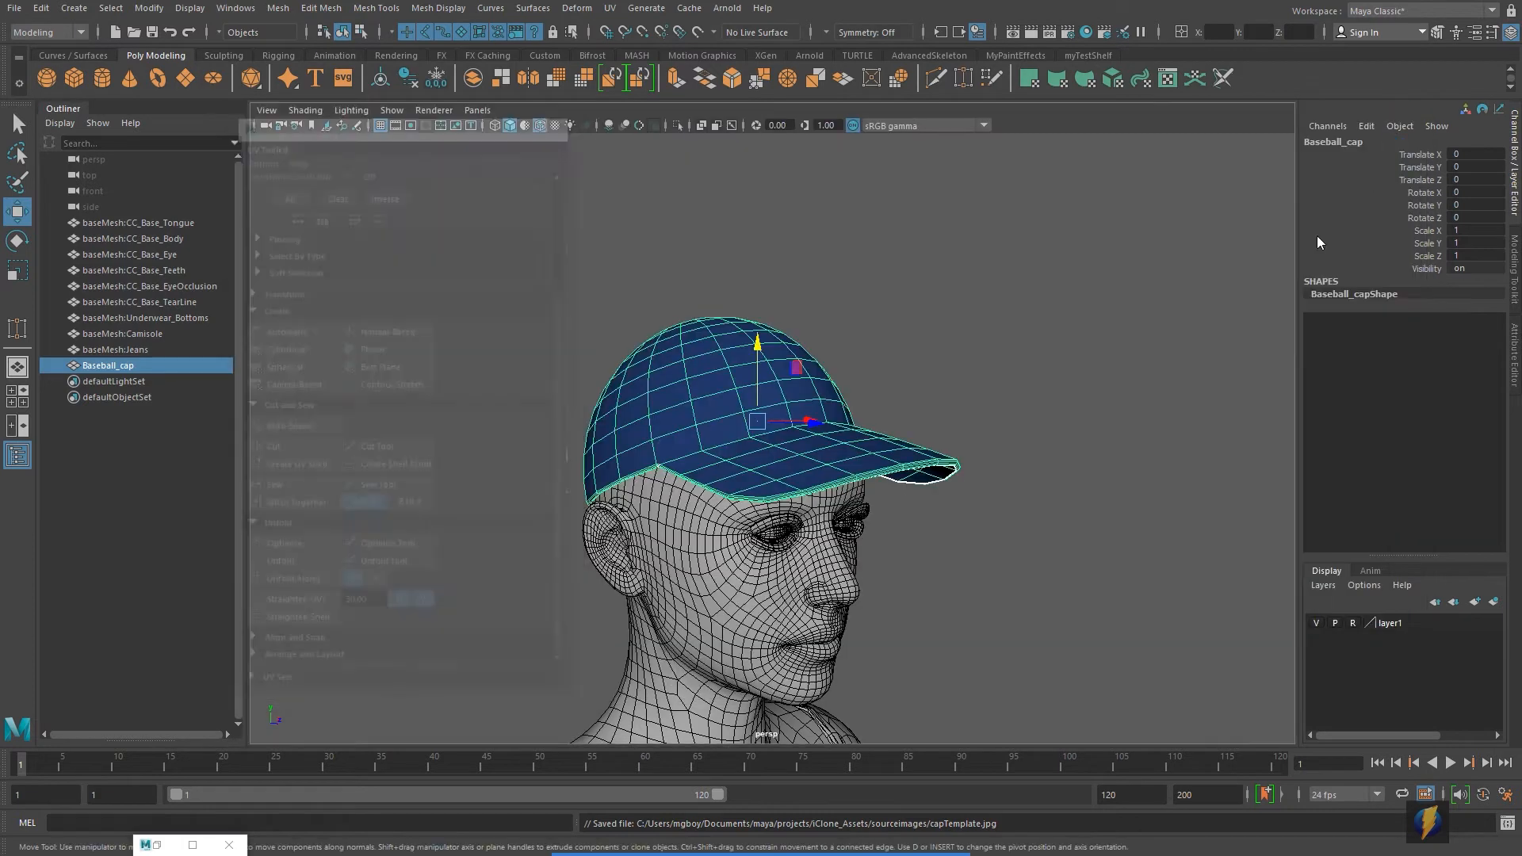
alt+drag(924, 396, 866, 398)
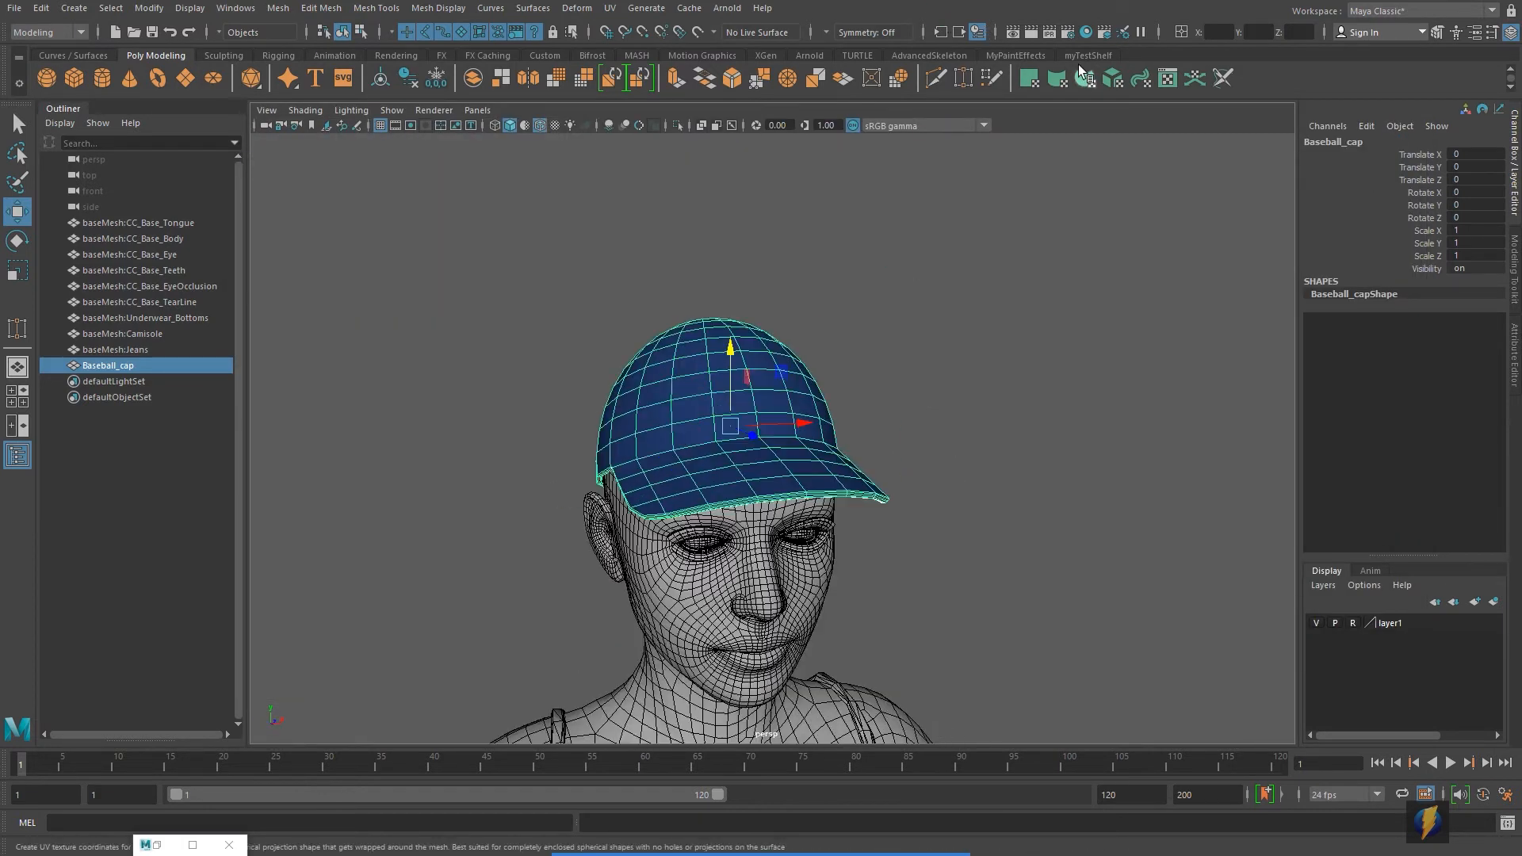
Open the Hypershade and display the attributes of the cap's lambert2 material, keeping the cap in view
click(1087, 32)
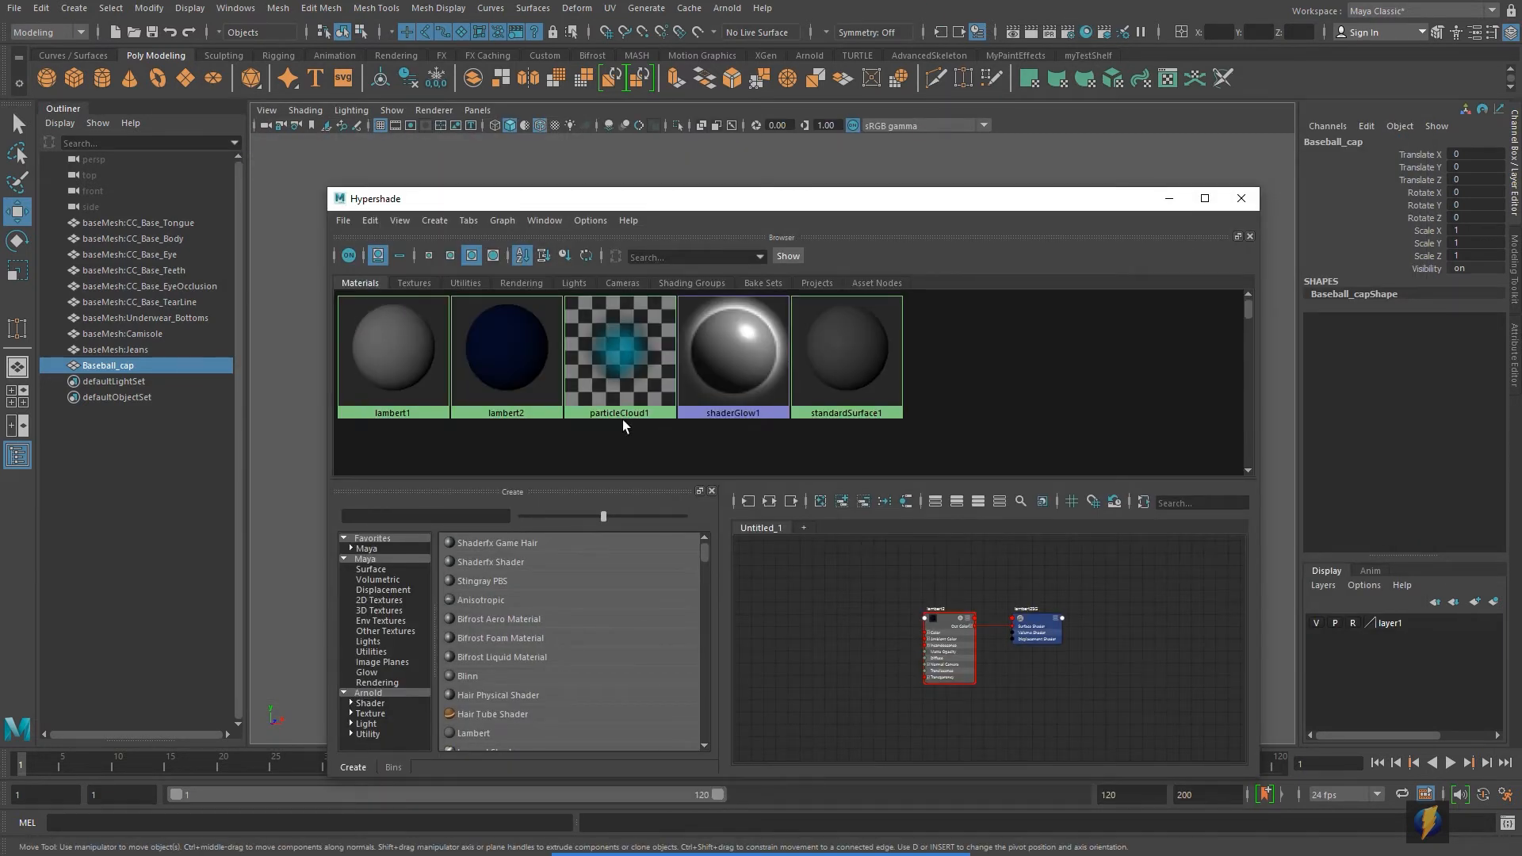
drag(549, 198, 1068, 272)
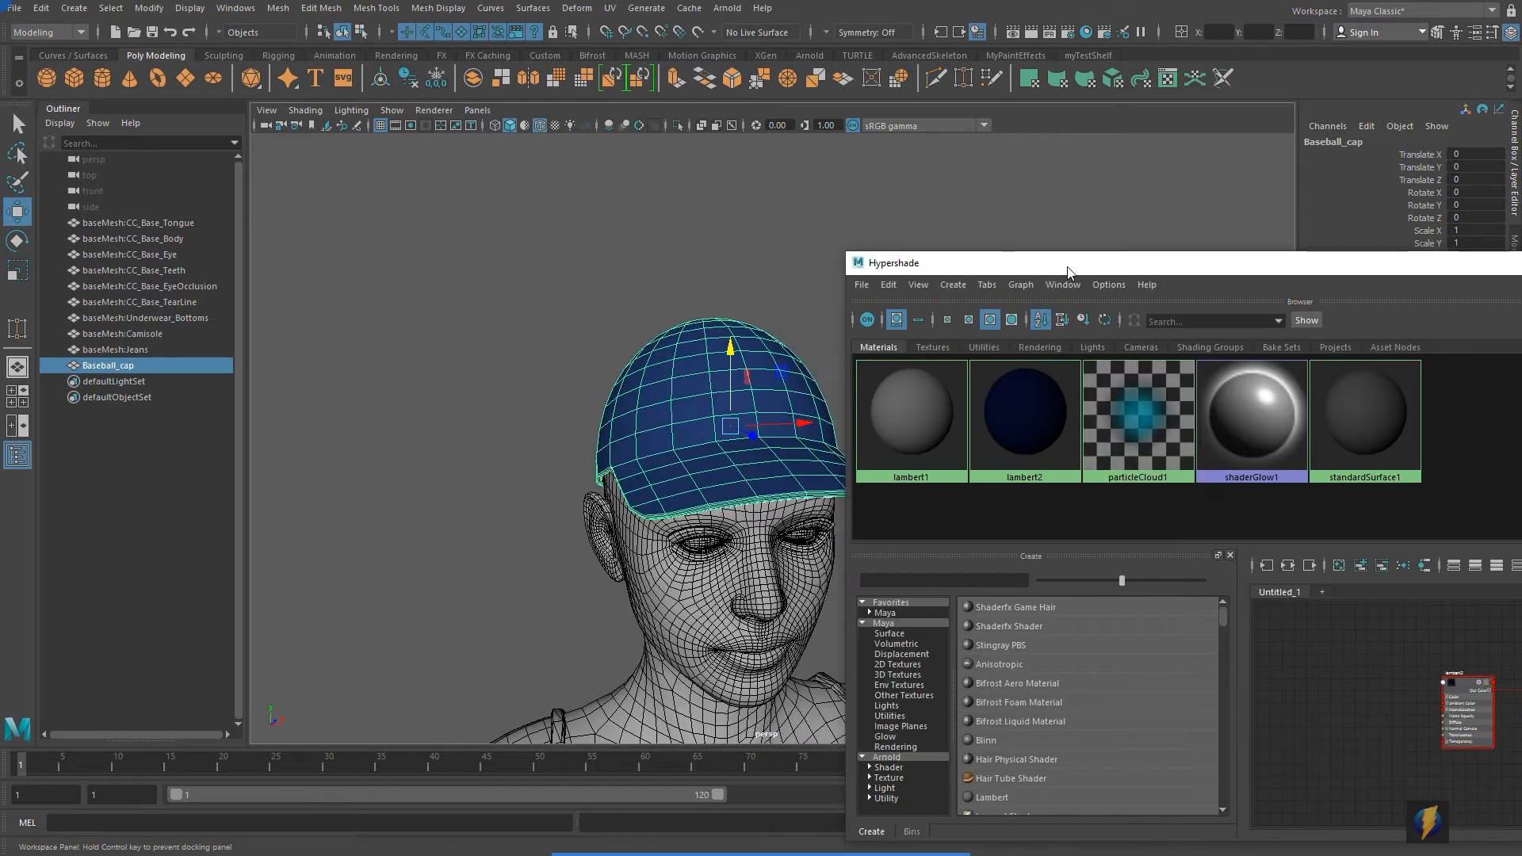
double_click(1024, 413)
drag(1160, 270, 904, 603)
Connect a File texture to lambert2's Color and load BaseballCap_Tex.jpg from sourceimages
click(1482, 317)
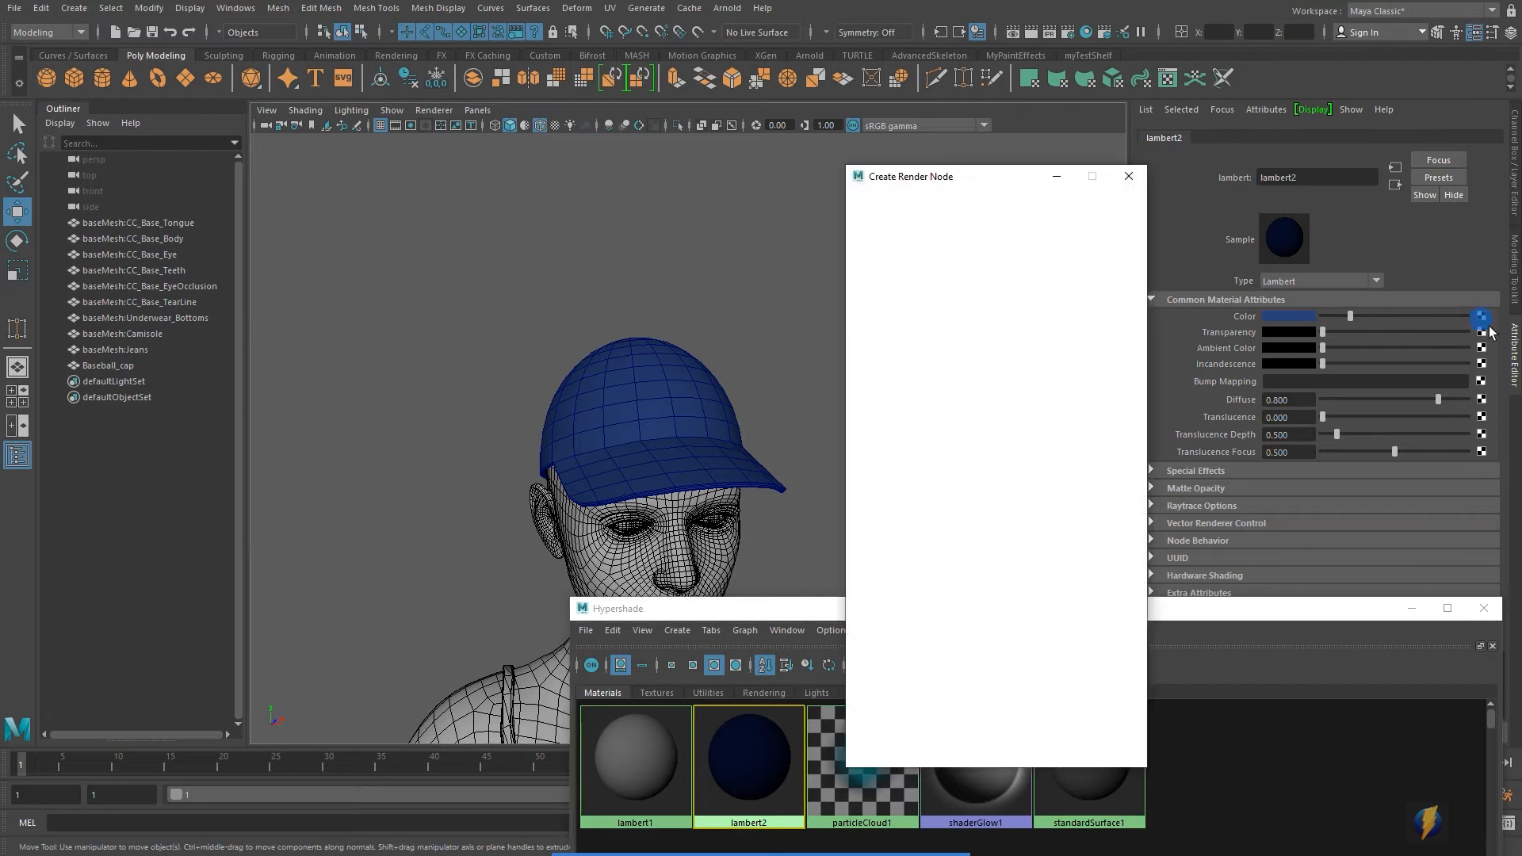
click(980, 298)
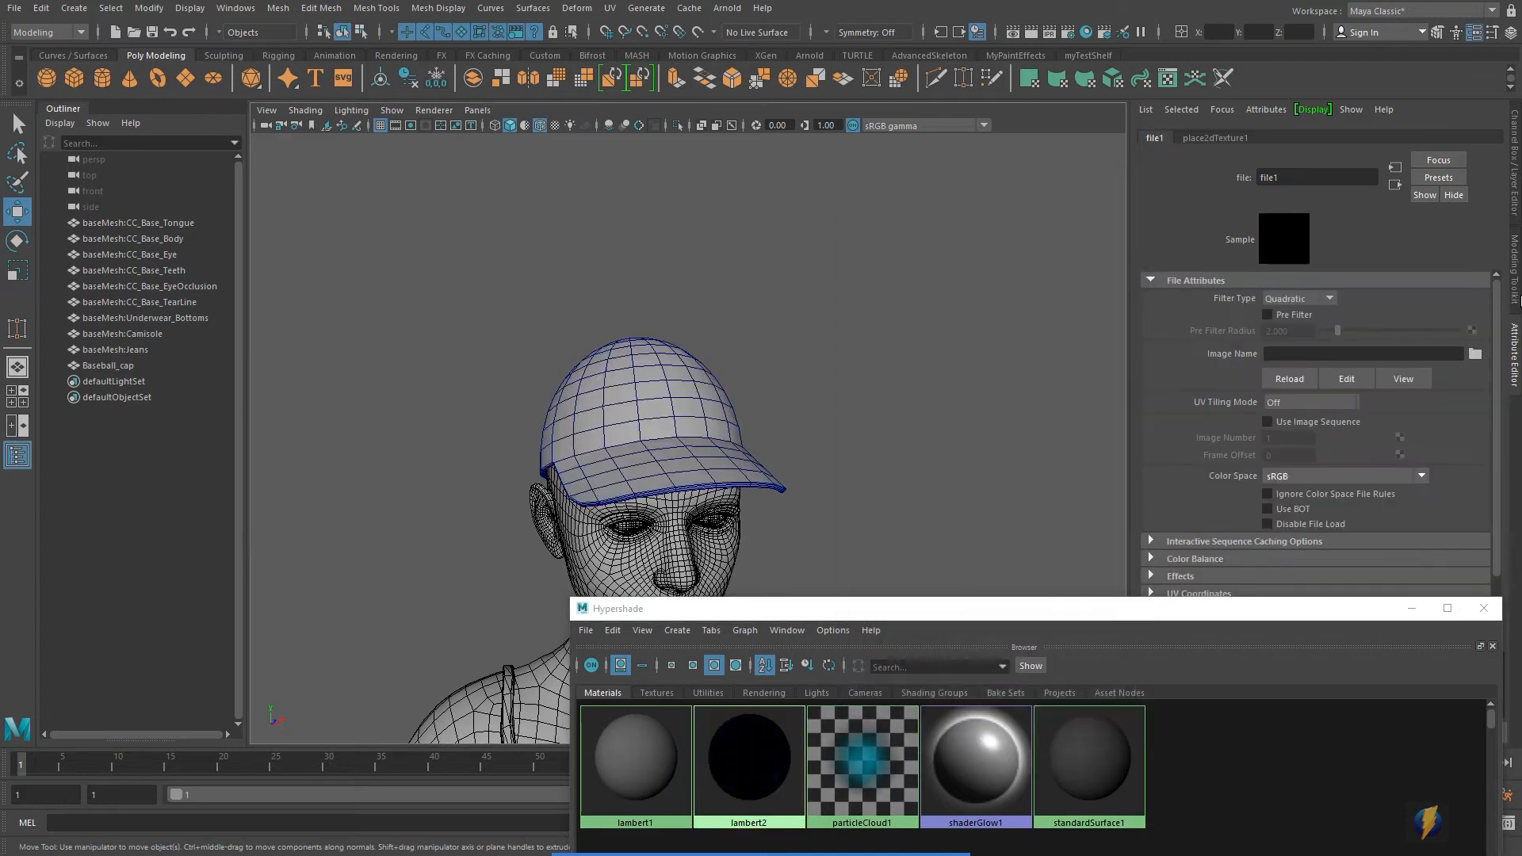
click(1476, 353)
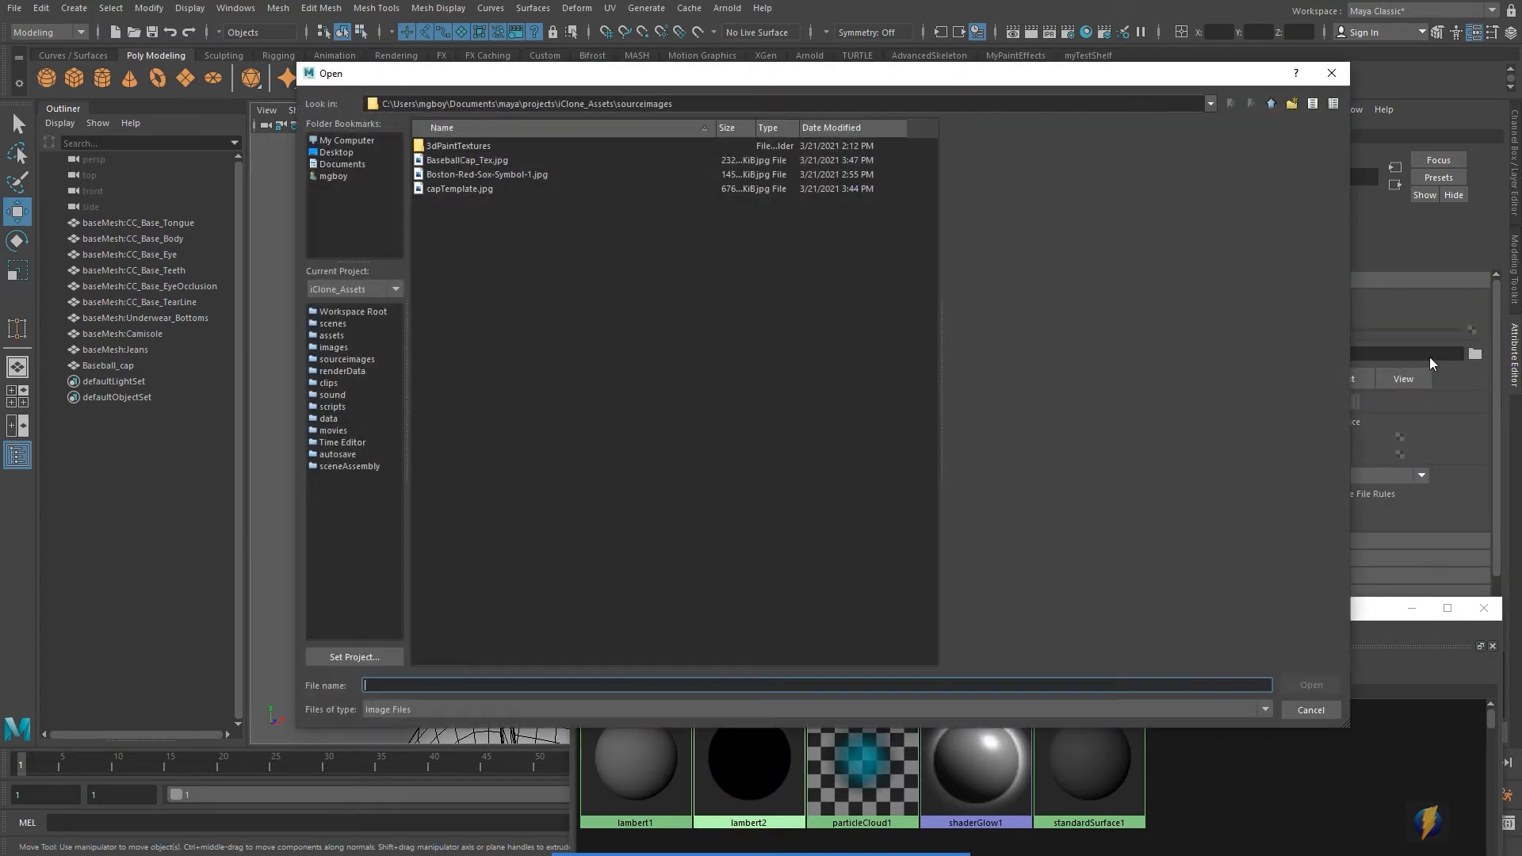
click(455, 161)
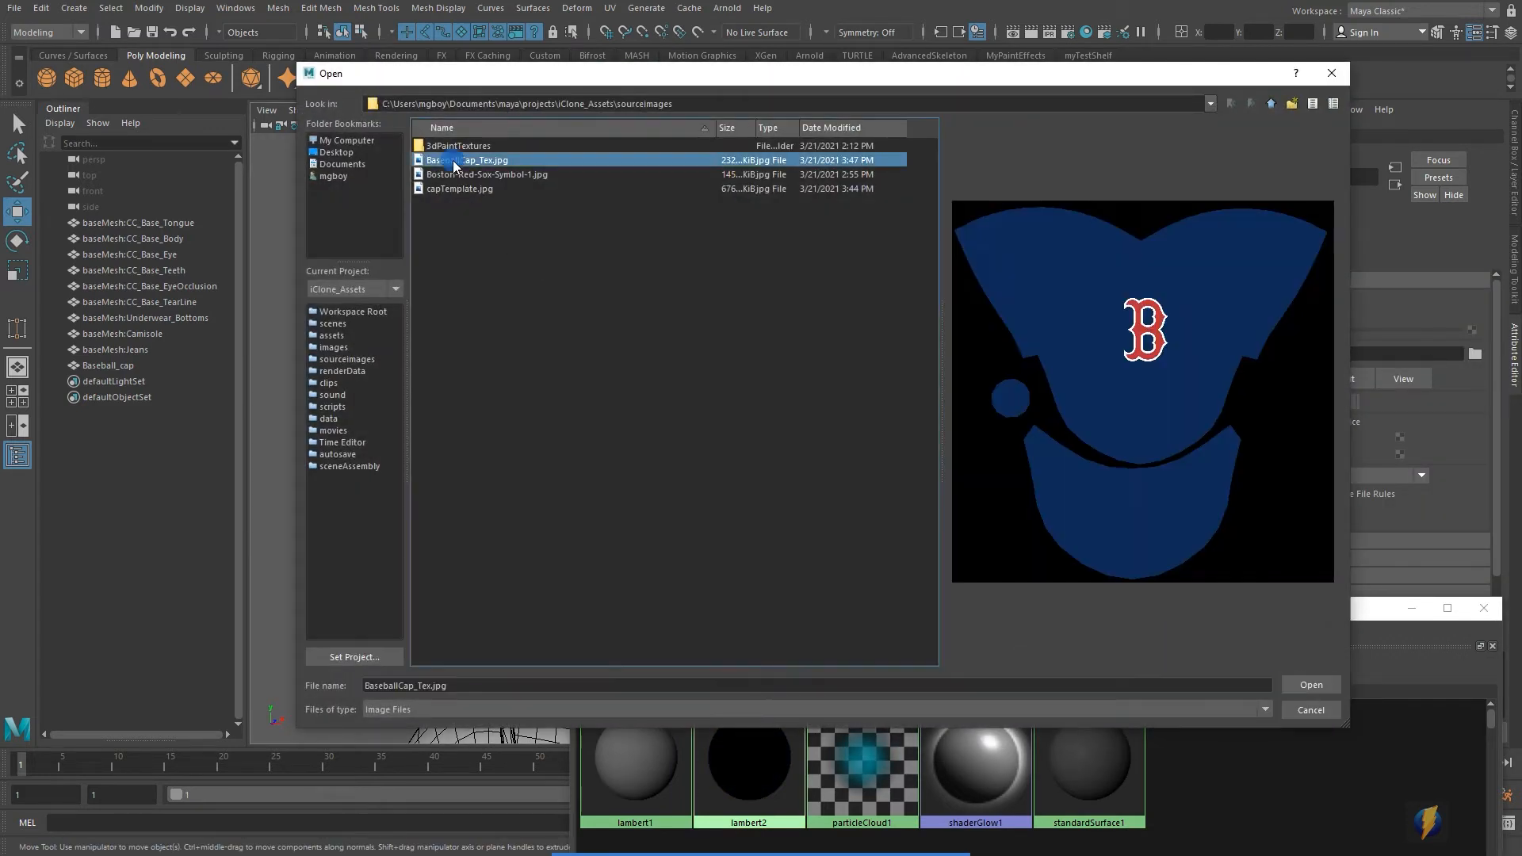
click(1310, 685)
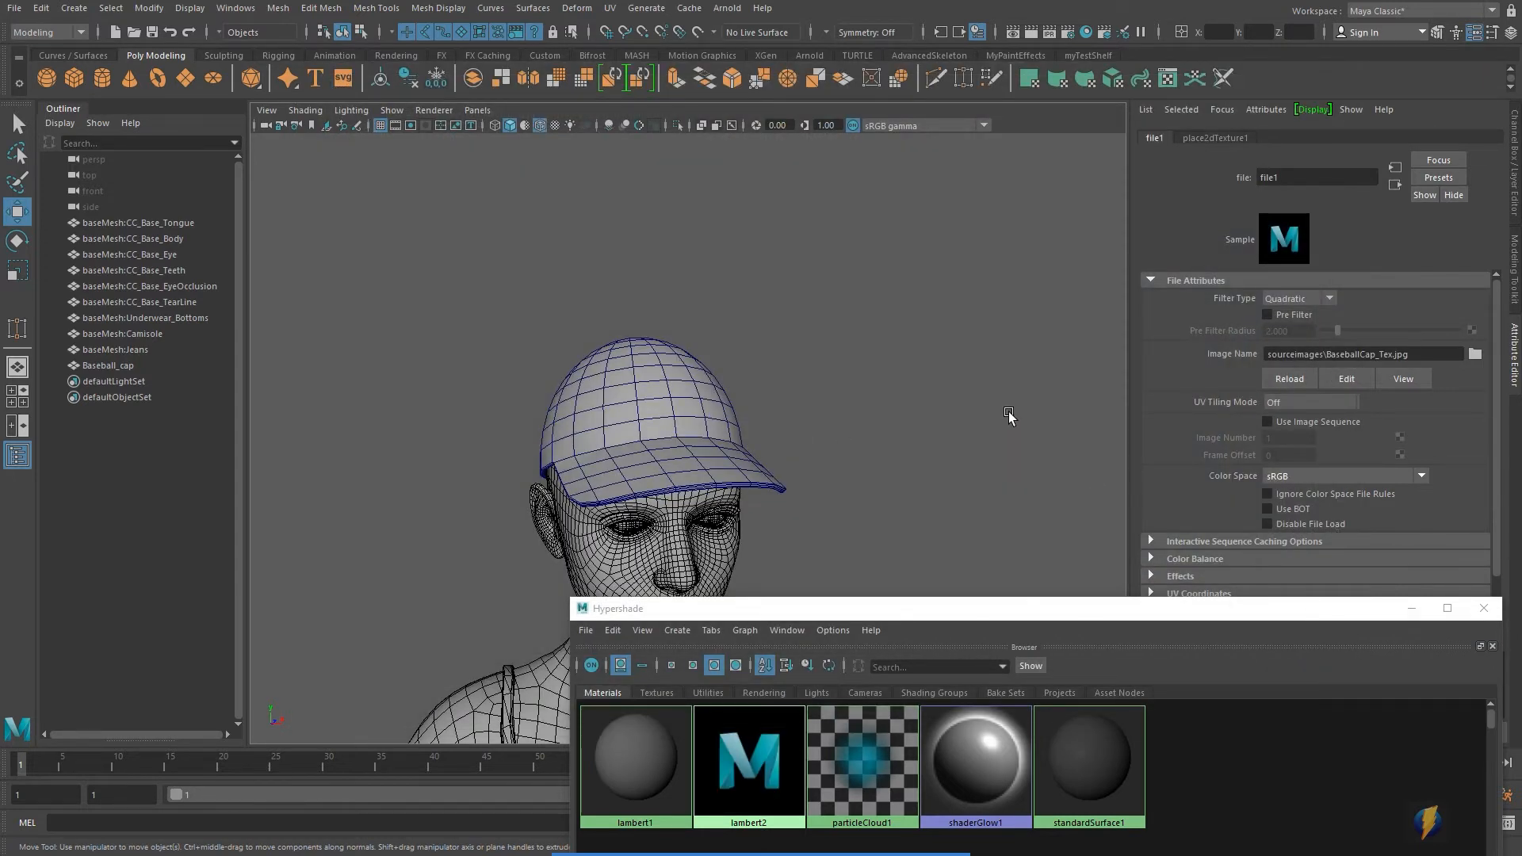
Turn on textured display, close the Hypershade, and inspect the logo's size and placement on the cap
key(6)
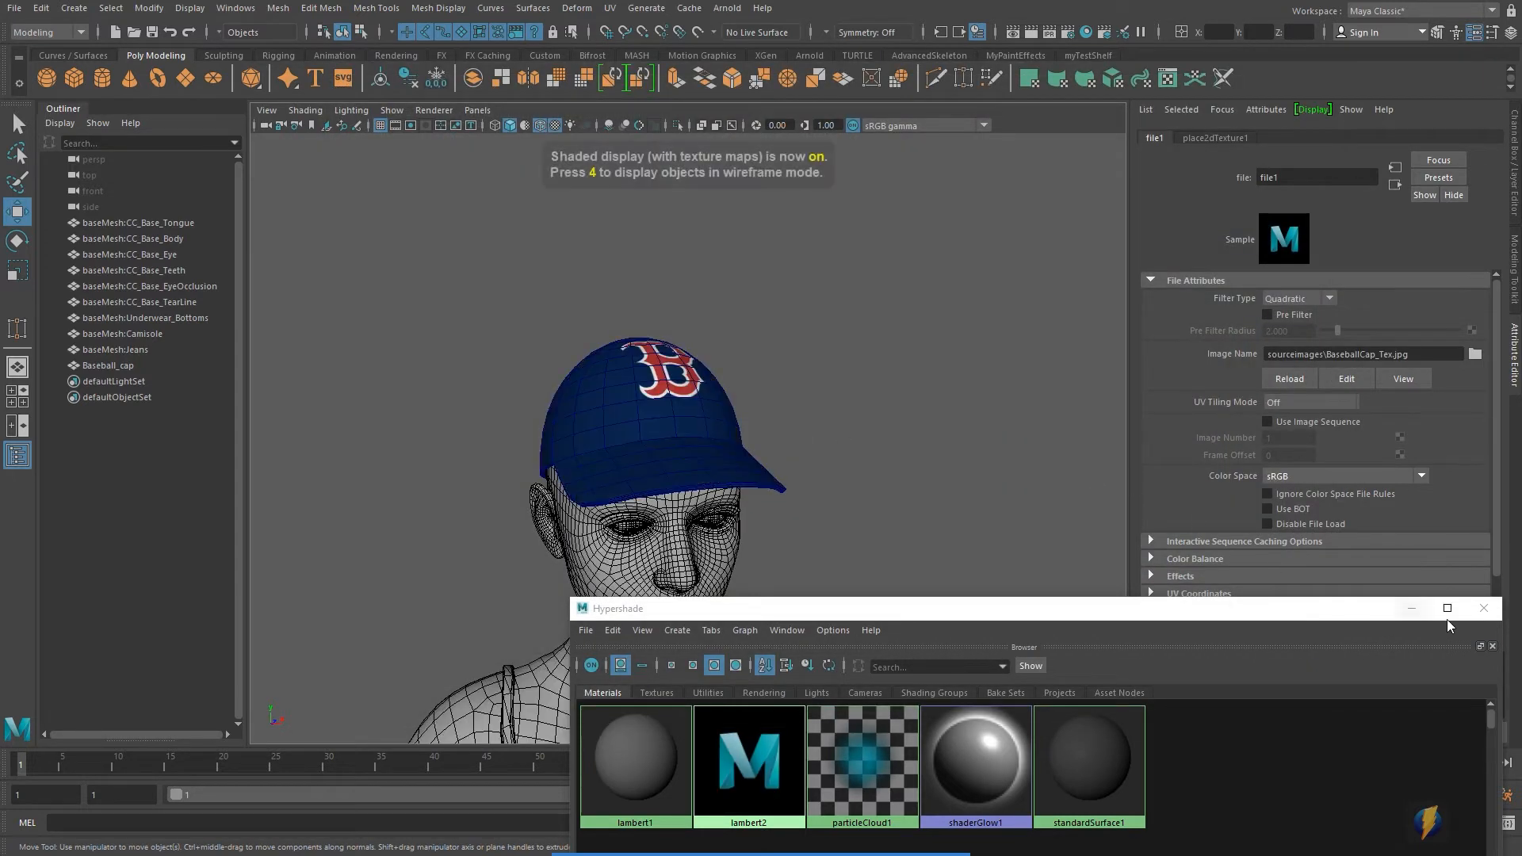
click(1483, 608)
alt+drag(801, 503, 695, 444)
scroll(603, 528, up, 6)
scroll(788, 533, down, 5)
alt+drag(636, 509, 668, 497)
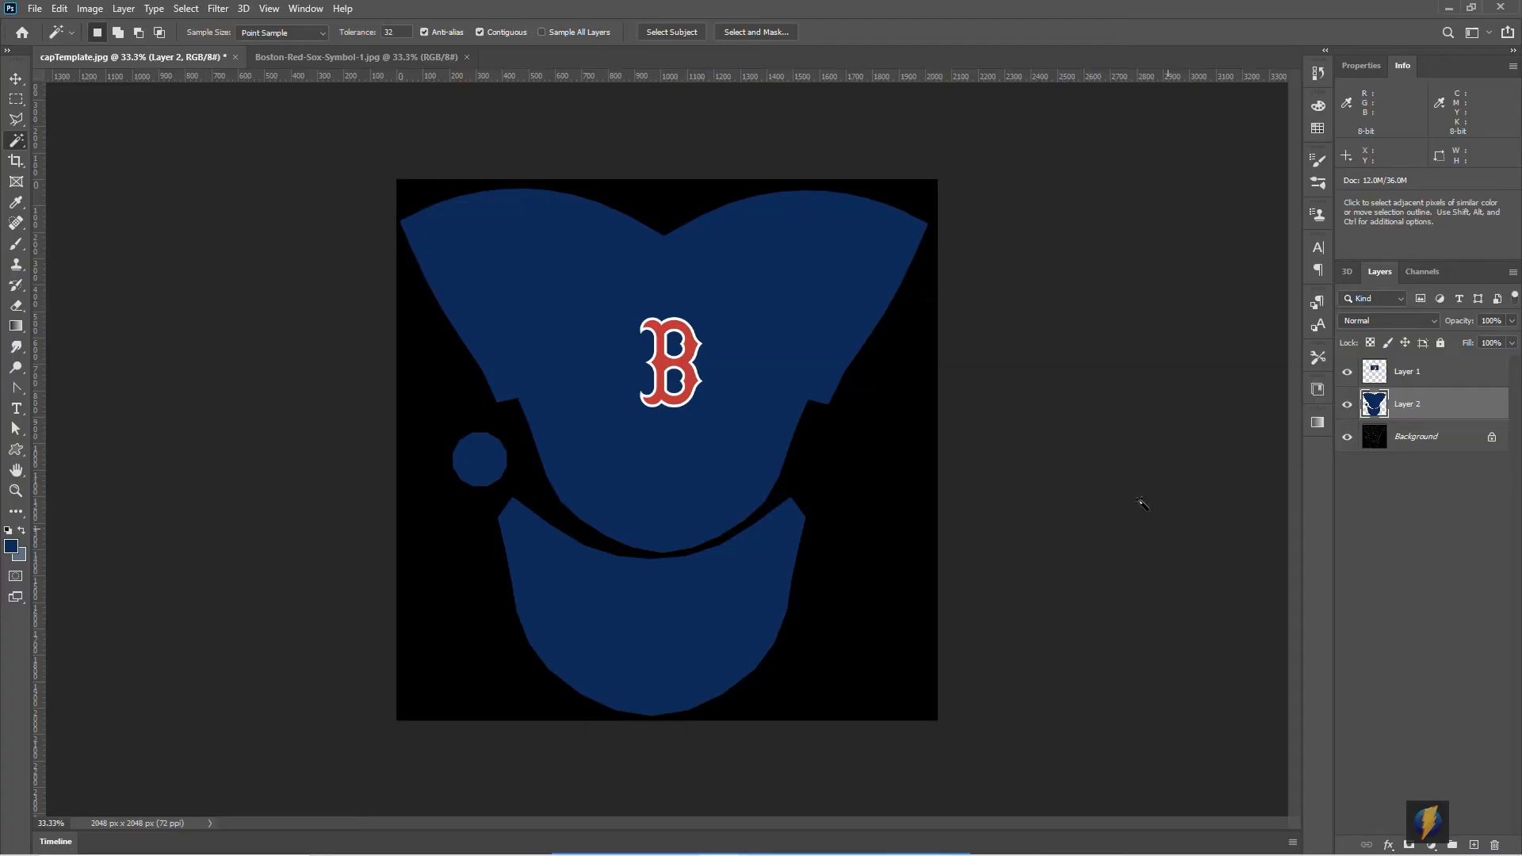
In Photoshop, with the navy fill hidden for reference, move the logo lower on the crown shell and scale it down slightly
click(1347, 404)
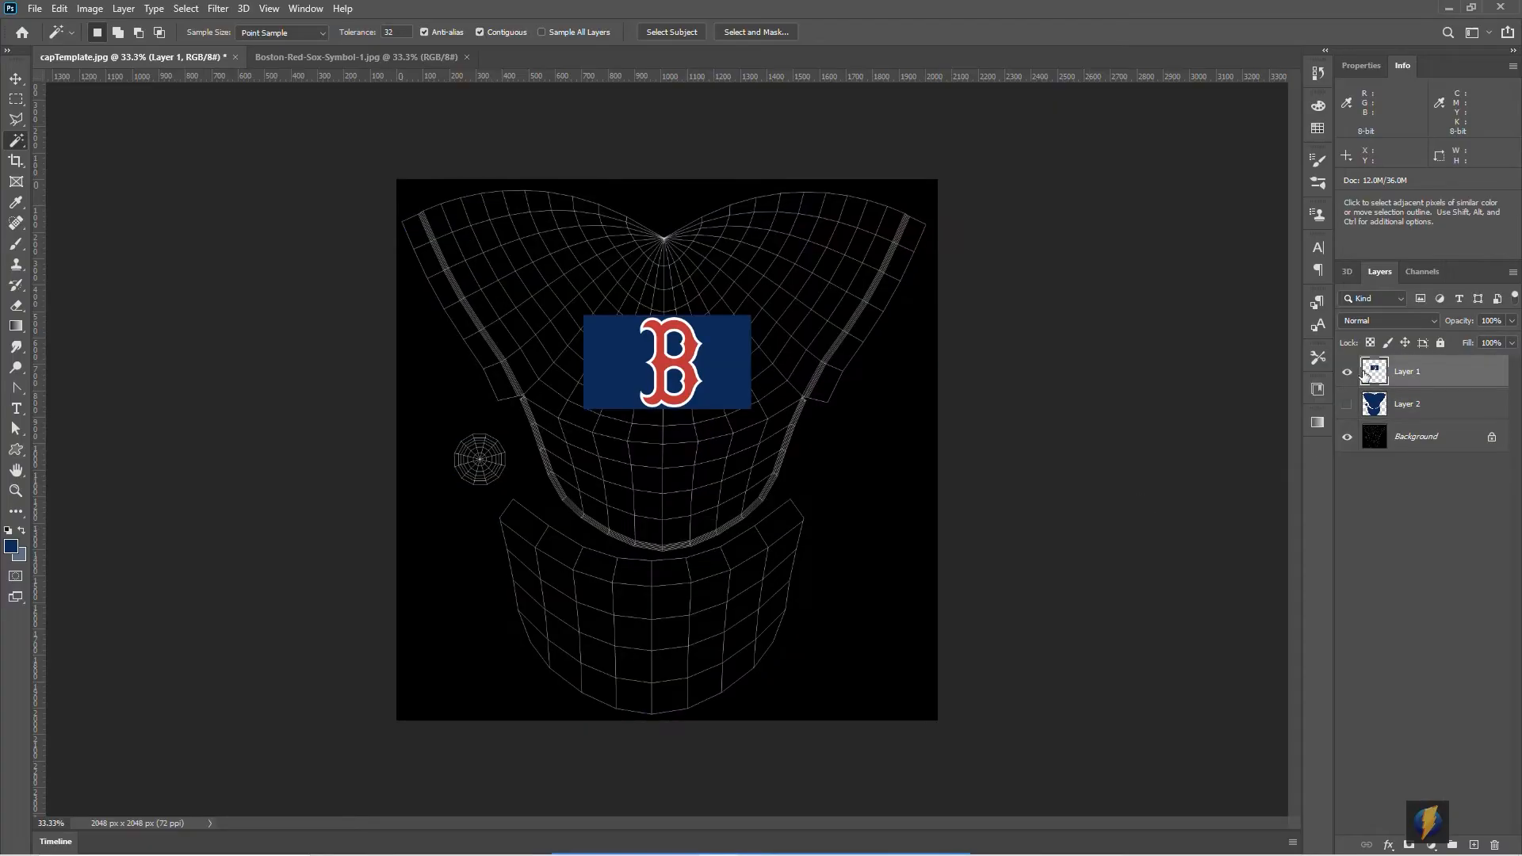
click(60, 8)
click(16, 79)
drag(666, 349, 657, 377)
click(60, 9)
mouse_move(127, 370)
click(284, 394)
drag(742, 344, 715, 359)
drag(644, 395, 659, 391)
key(Return)
Save the texture with the lowered logo over BaseballCap_Tex.jpg, and reload the image on the cap in Maya
click(35, 9)
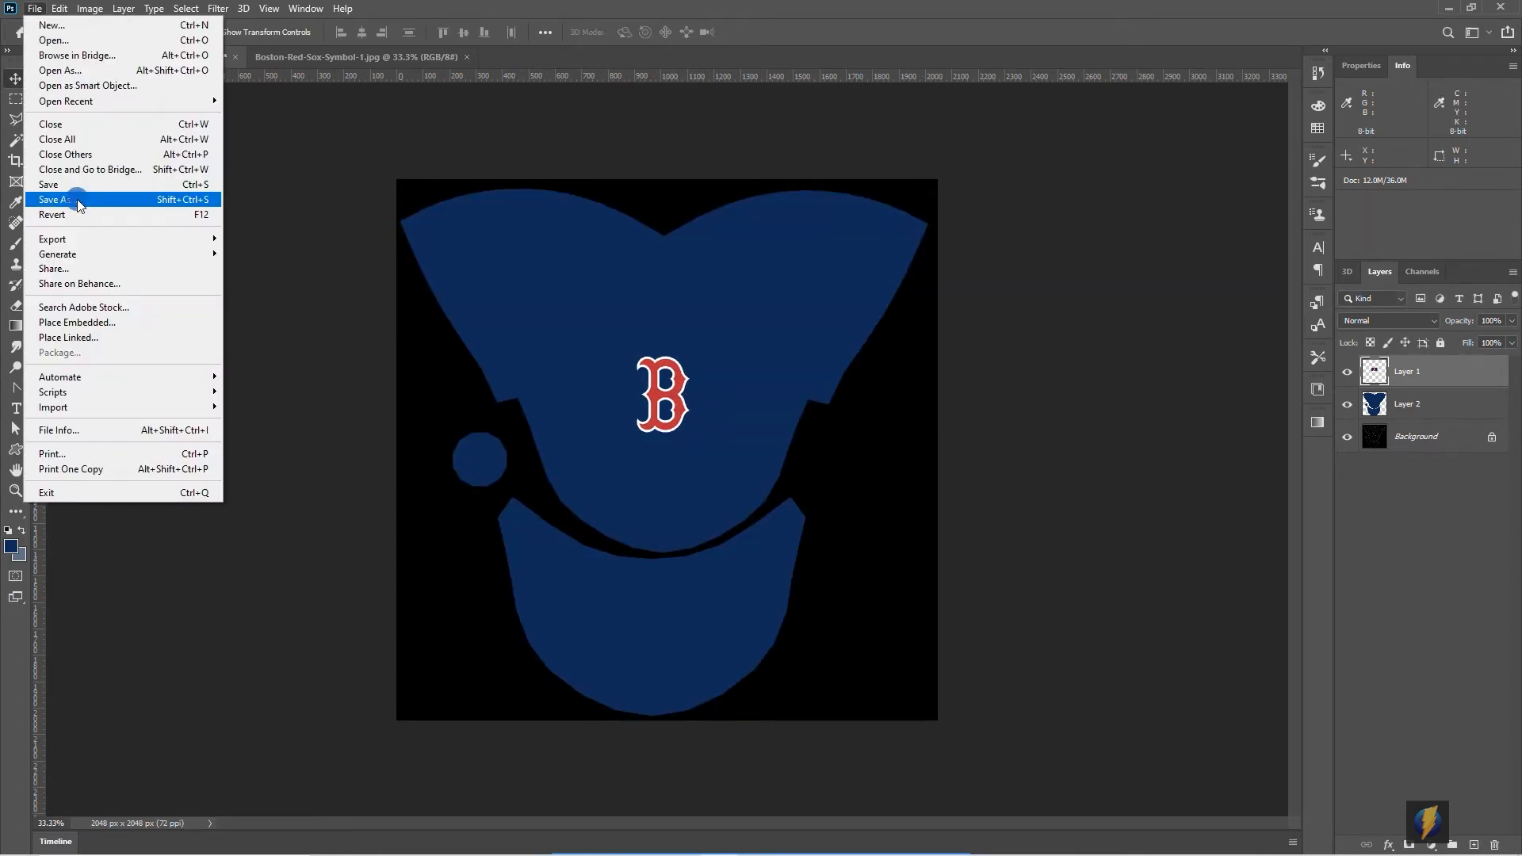
click(48, 199)
click(1426, 670)
click(631, 471)
double_click(578, 290)
click(791, 435)
key(Return)
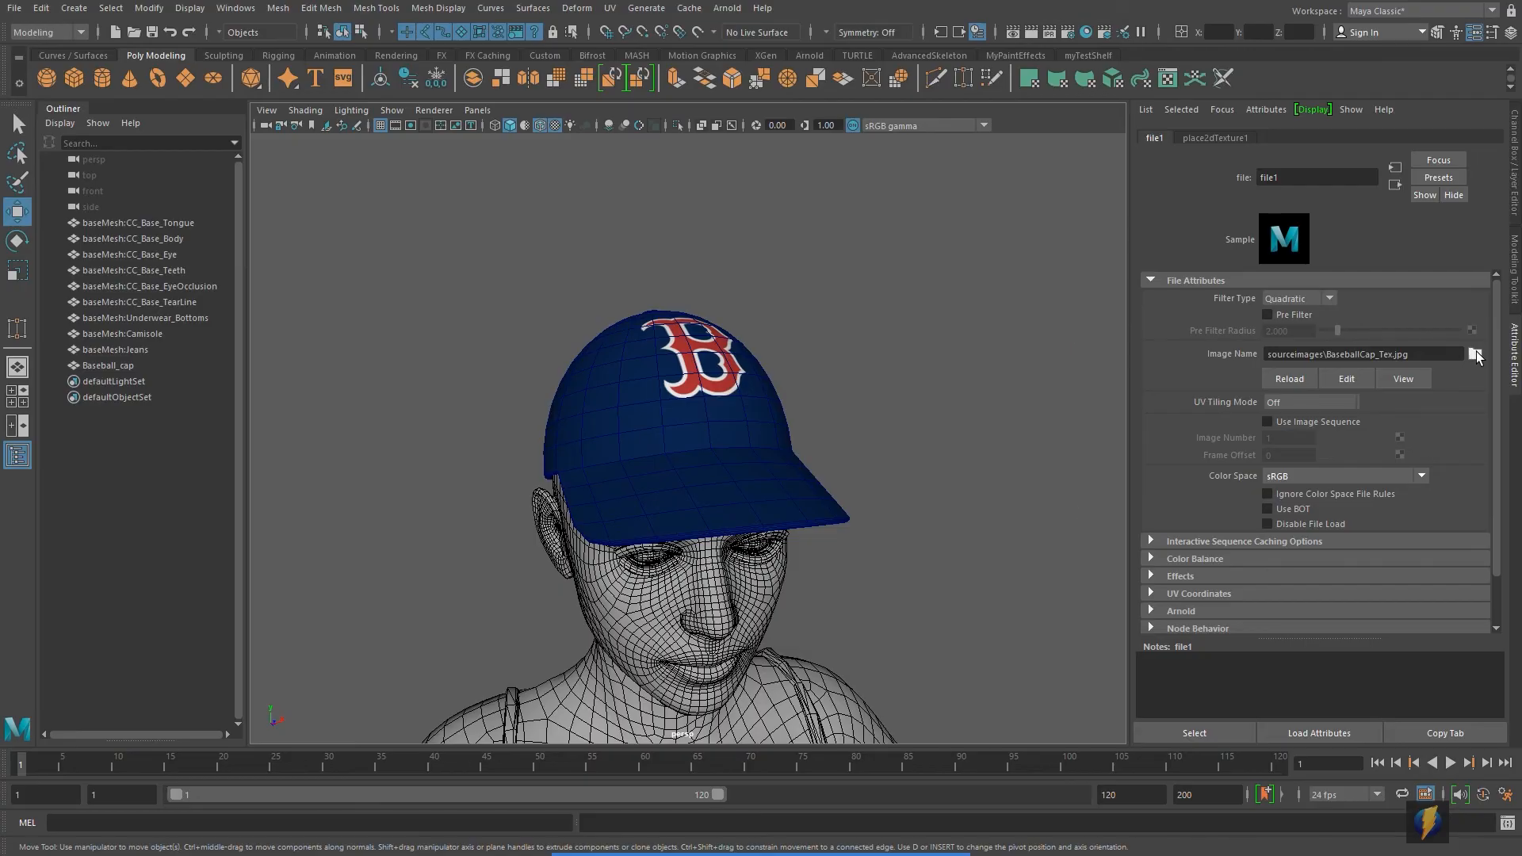
click(1290, 379)
alt+drag(917, 500, 891, 474)
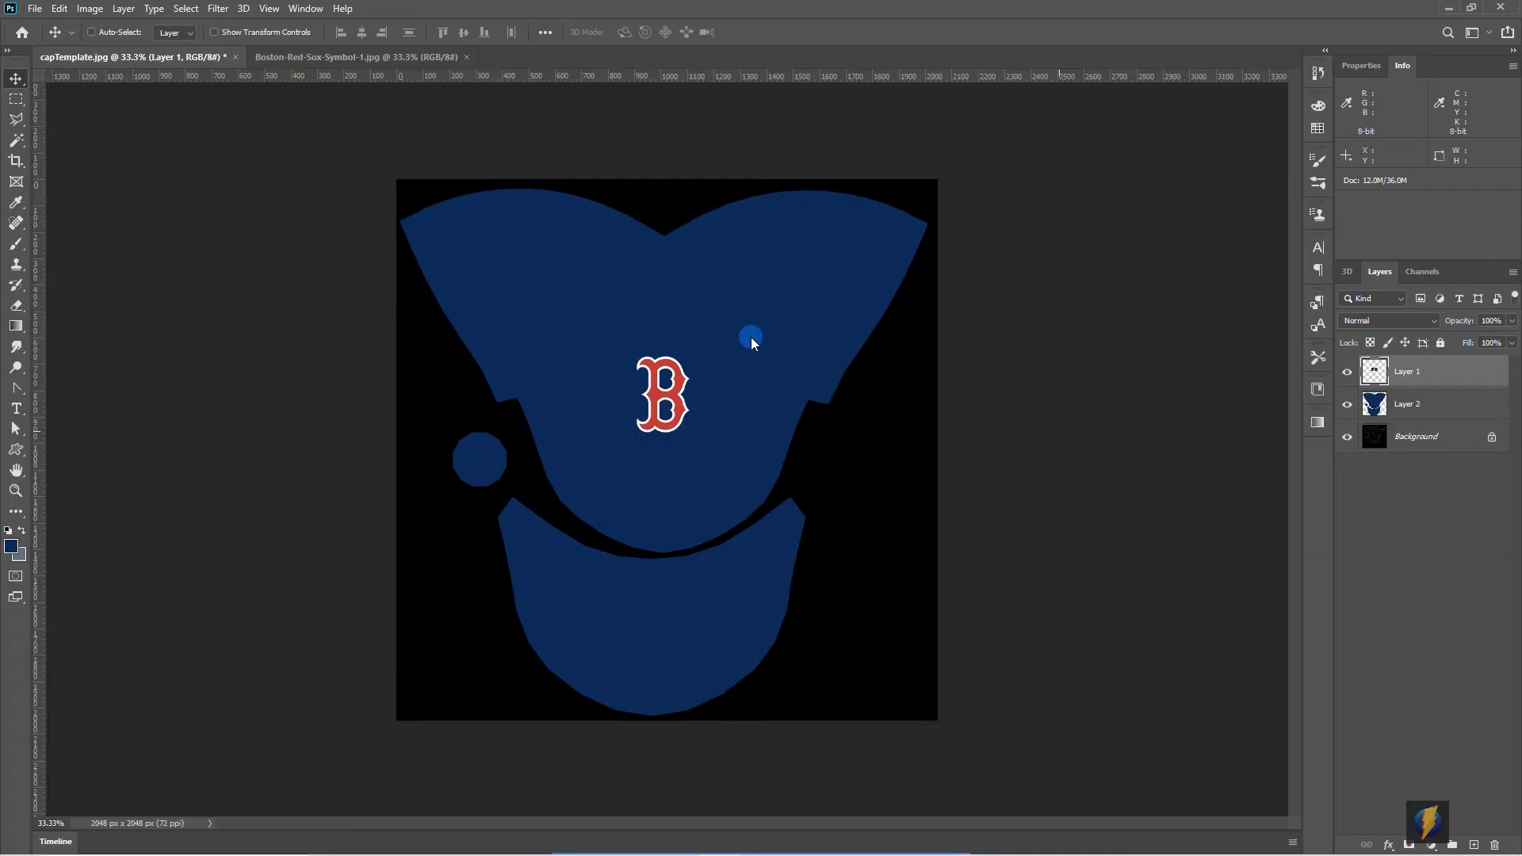
In Photoshop, hide the navy fill, scale the logo layer and nudge it slightly left on the crown shell, and show the fill again
click(1347, 405)
click(59, 9)
mouse_move(88, 370)
click(278, 394)
drag(589, 355, 663, 402)
key(Left)
key(Left)
key(Left)
key(Return)
click(1347, 404)
Save the revised logo texture as a JPEG, replacing the existing BaseballCap_Tex.jpg
click(35, 9)
click(69, 199)
click(1182, 671)
click(590, 471)
double_click(571, 289)
click(795, 435)
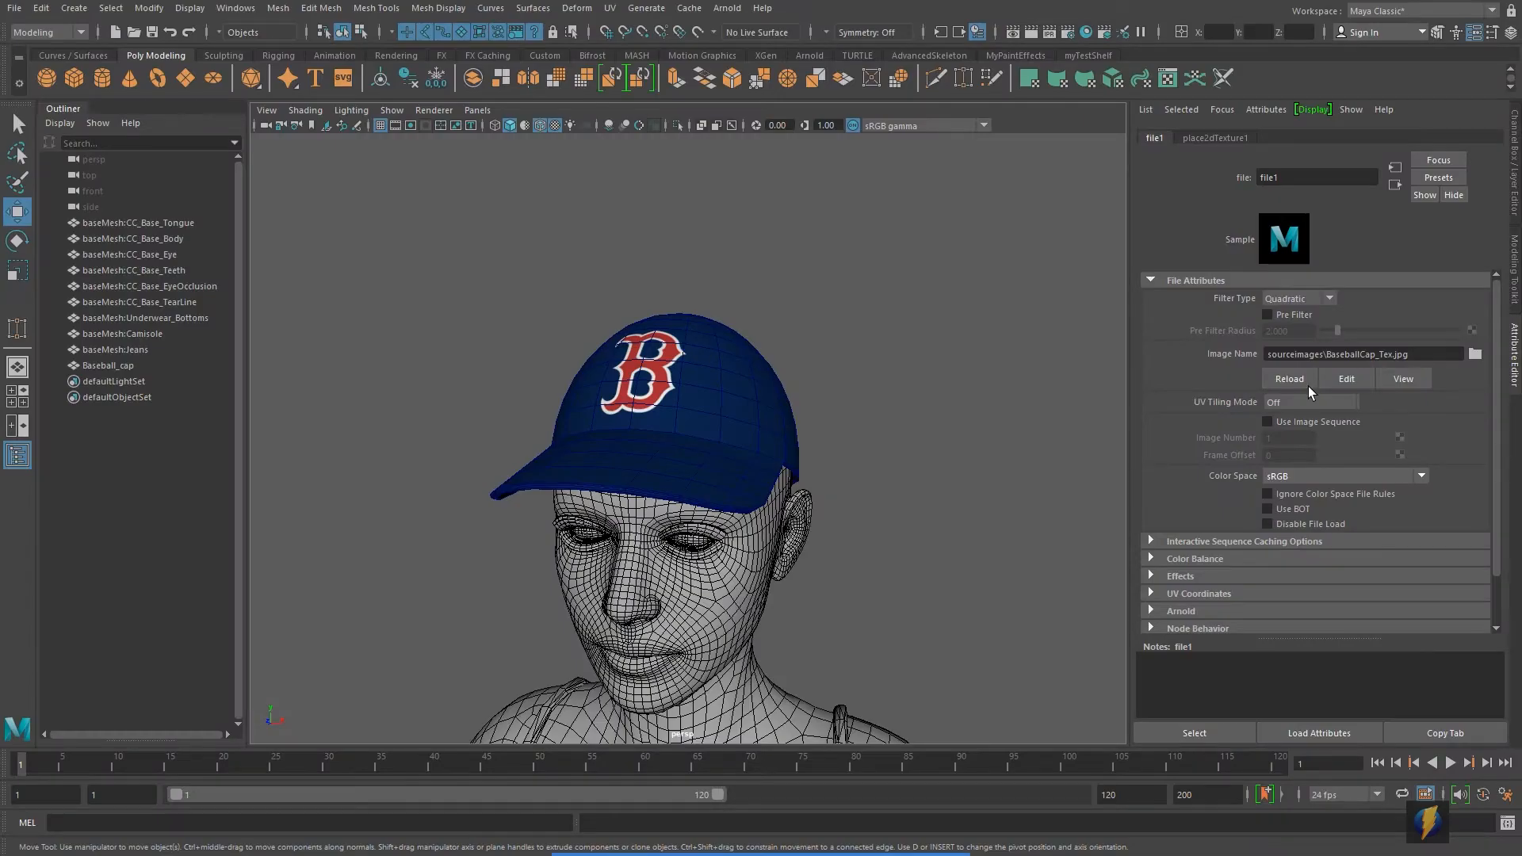
In Maya, frame the cap and examine the logo's size and placement from the front and both sides
alt+right_drag(694, 517, 641, 521)
alt+drag(640, 522, 821, 469)
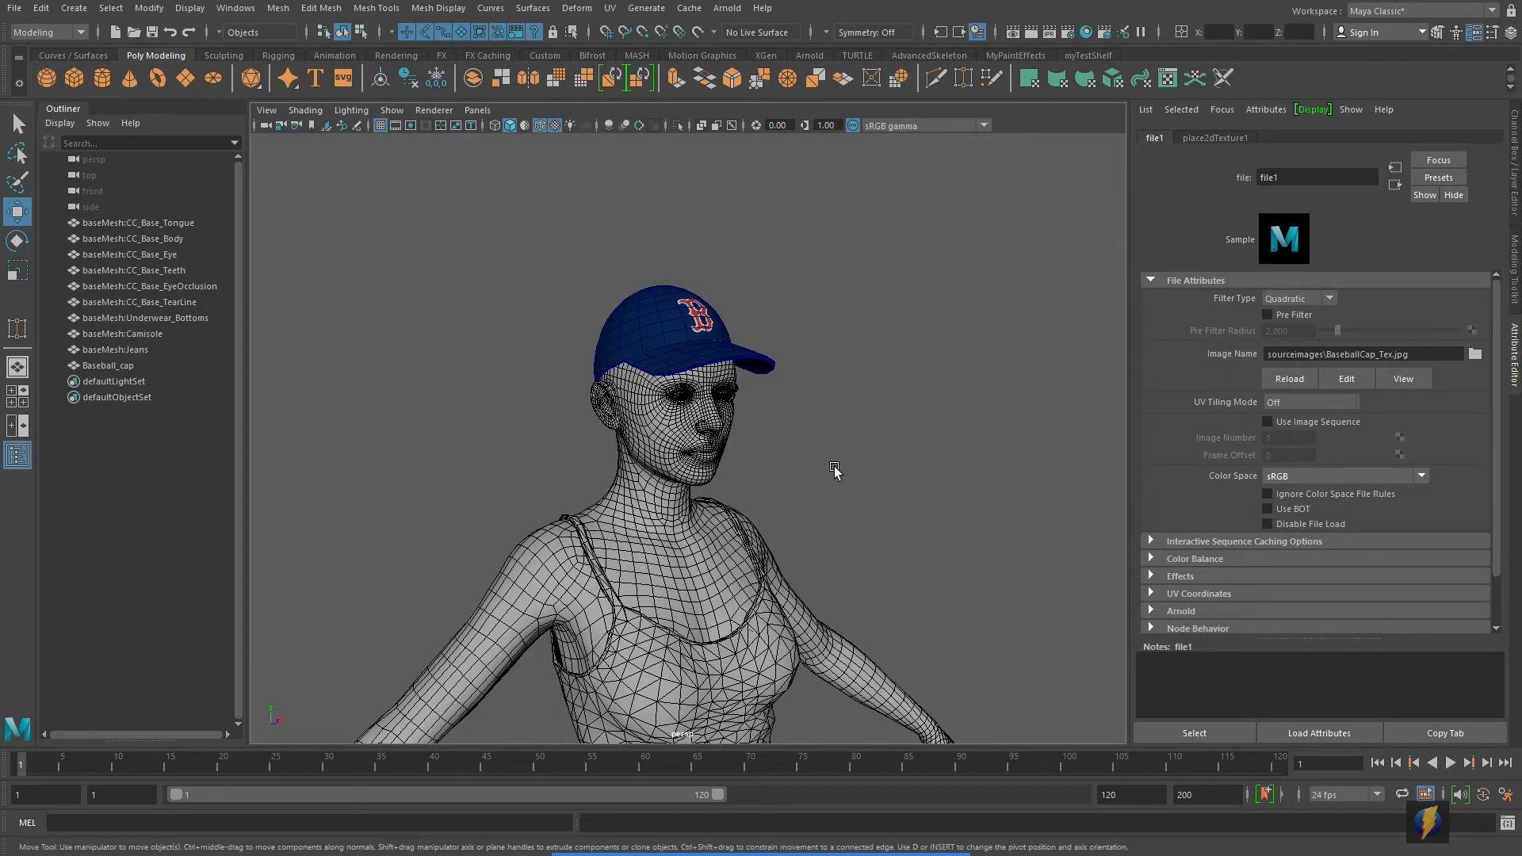
alt+drag(820, 425, 744, 433)
click(682, 330)
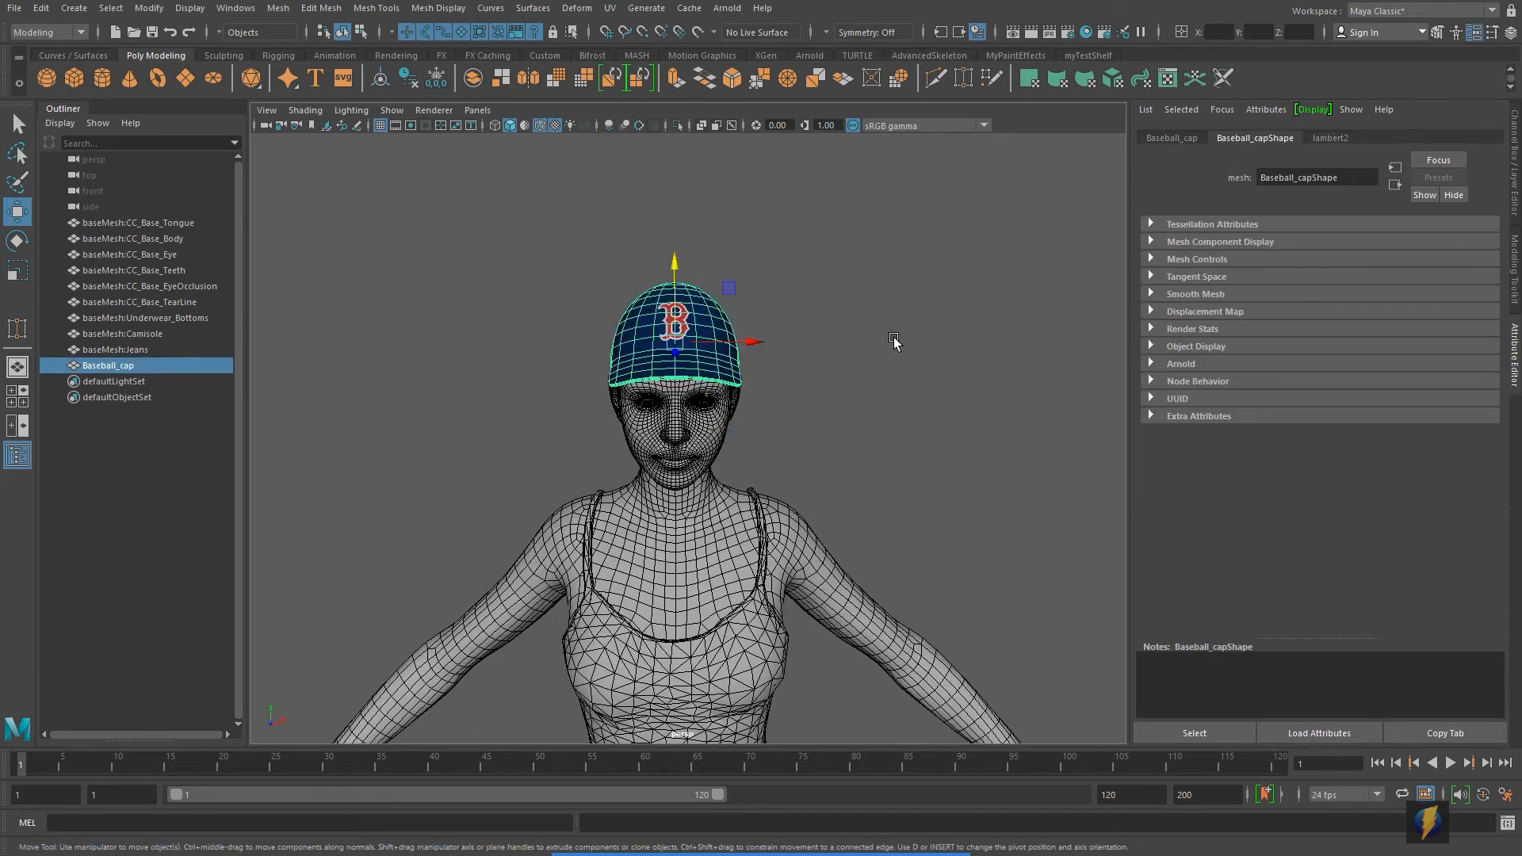
key(f)
click(892, 373)
alt+drag(697, 469, 791, 464)
alt+right_drag(790, 464, 805, 476)
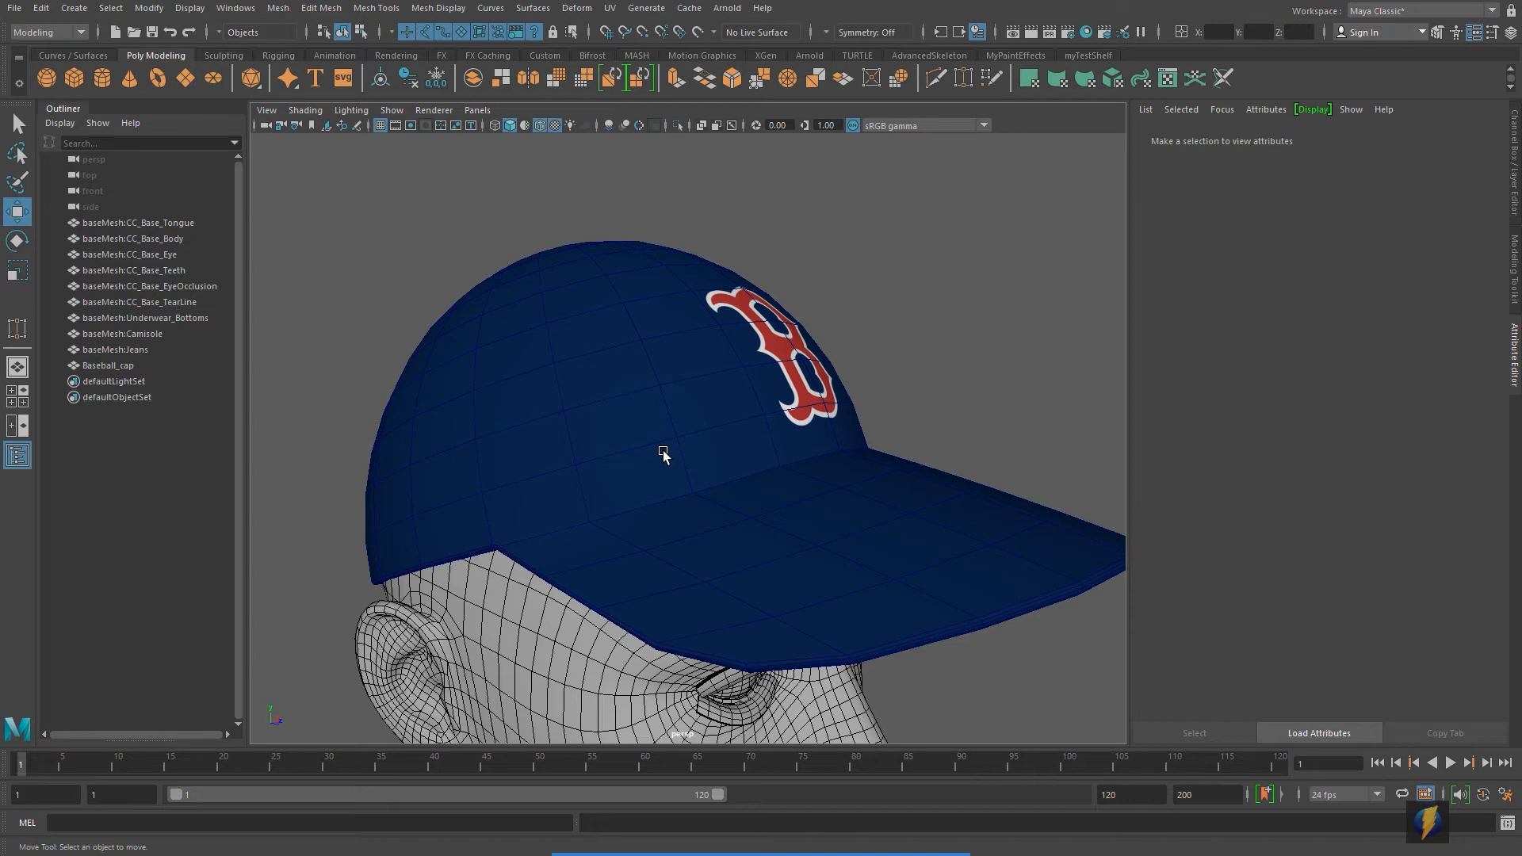
alt+drag(788, 440, 655, 427)
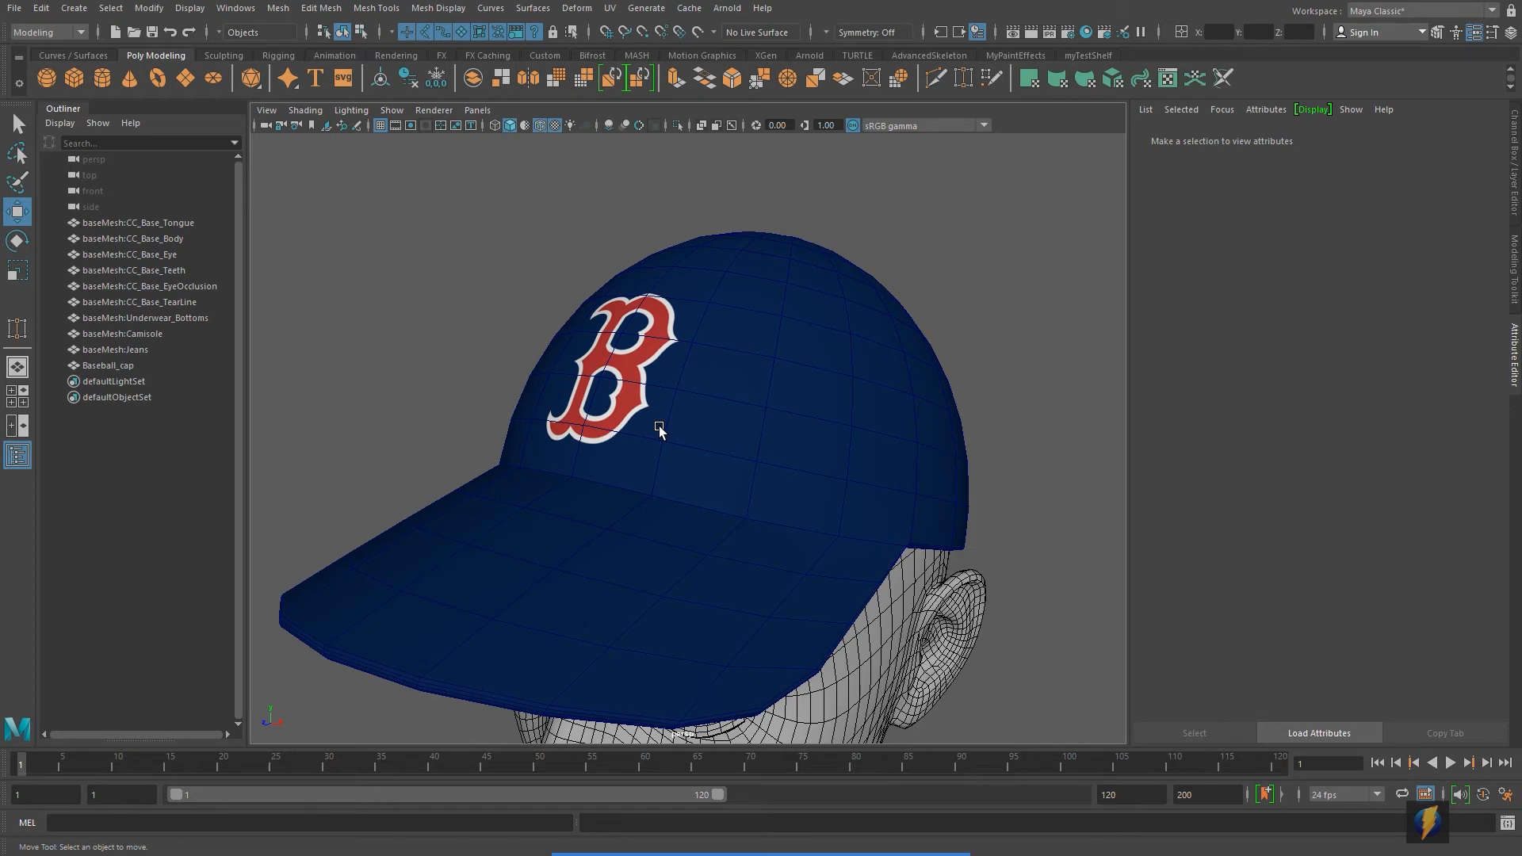
alt+drag(617, 414, 787, 476)
scroll(801, 464, down, 5)
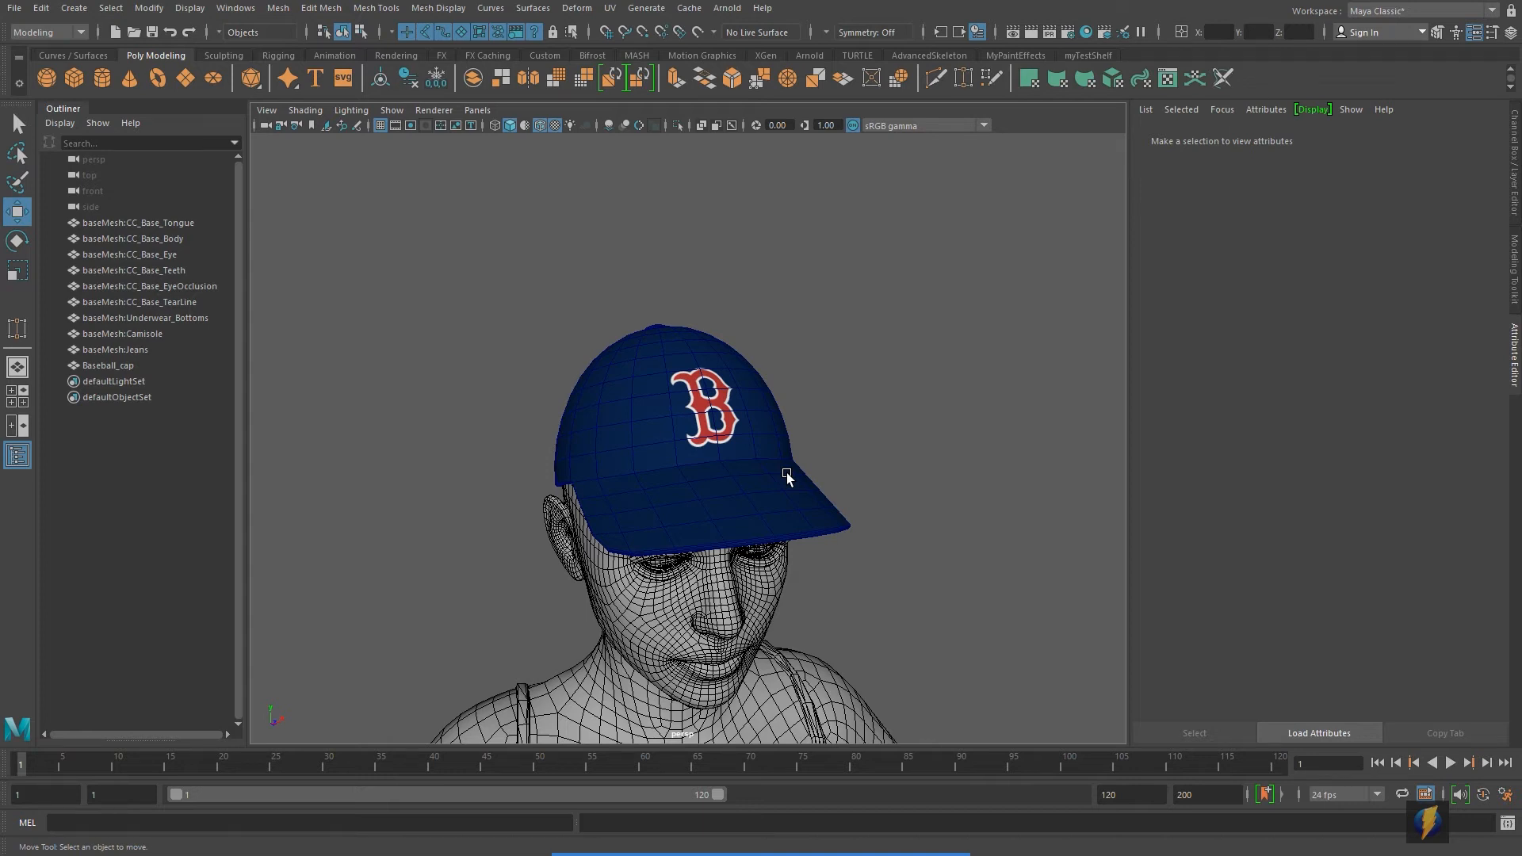
Select the cap and, in the side view, move its pivot down and back to the cap's lower edge above the ear
click(799, 500)
alt+drag(817, 488, 991, 492)
key(space)
key(space)
scroll(951, 604, down, 7)
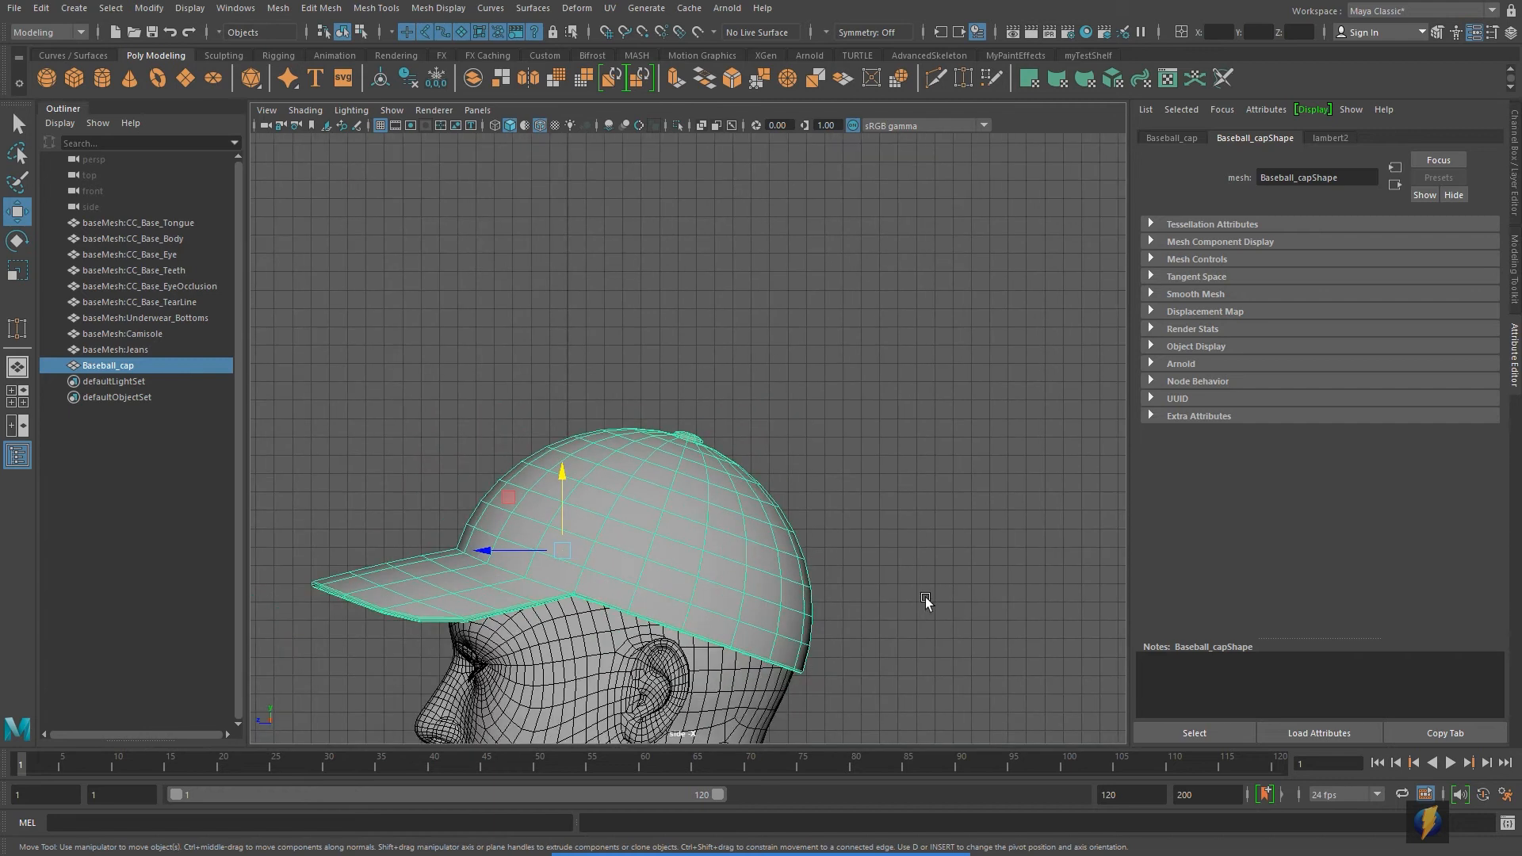
scroll(920, 599, up, 2)
alt+middle_drag(898, 584, 972, 444)
scroll(894, 526, up, 2)
key(d)
drag(622, 410, 716, 485)
key(d)
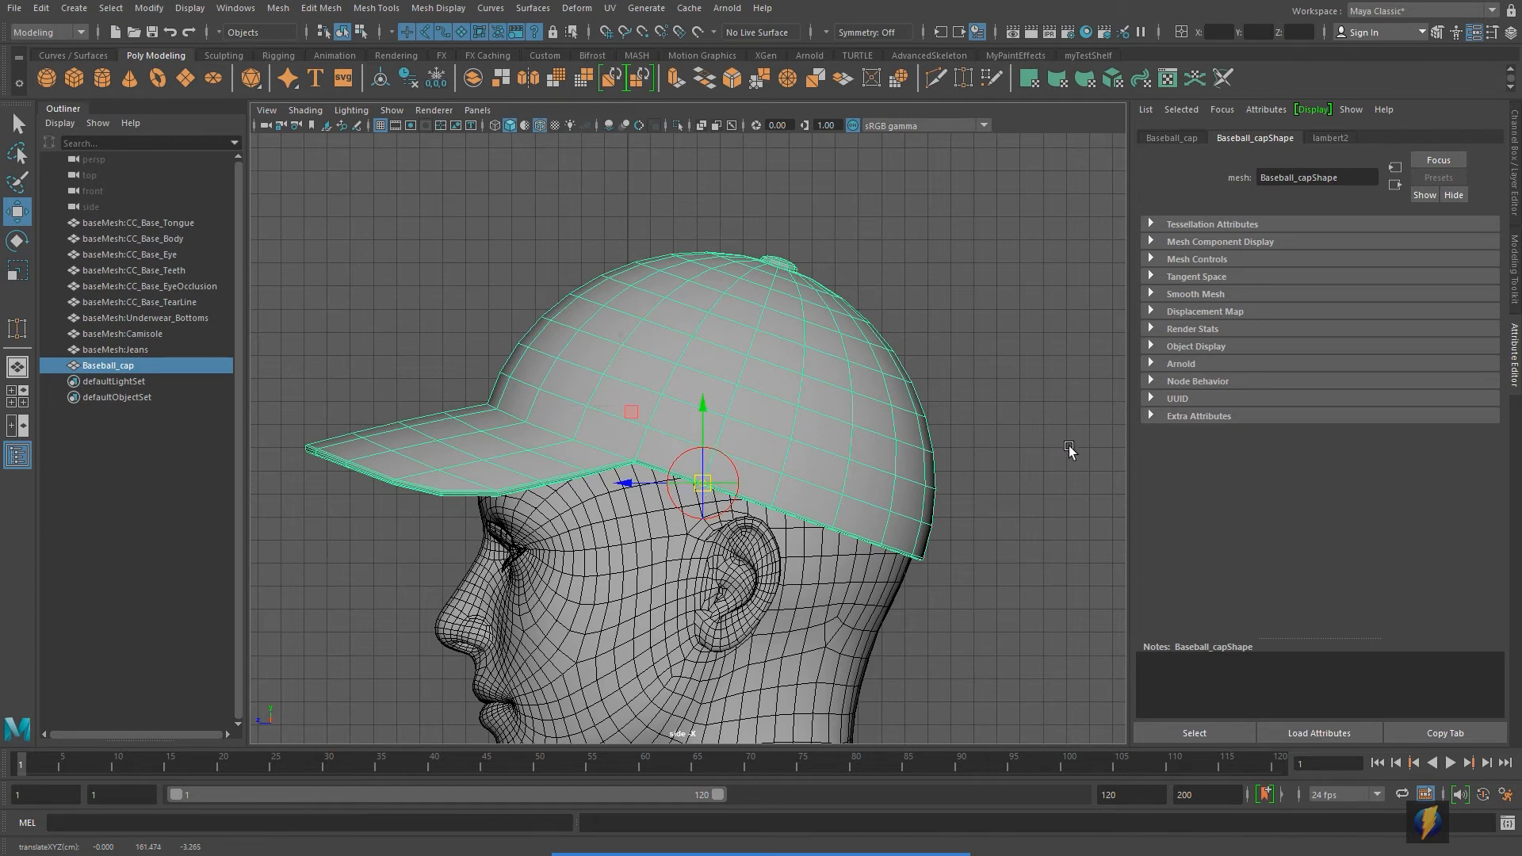
Freeze the cap's transformations, check its channel values, and return to the textured perspective view
click(150, 8)
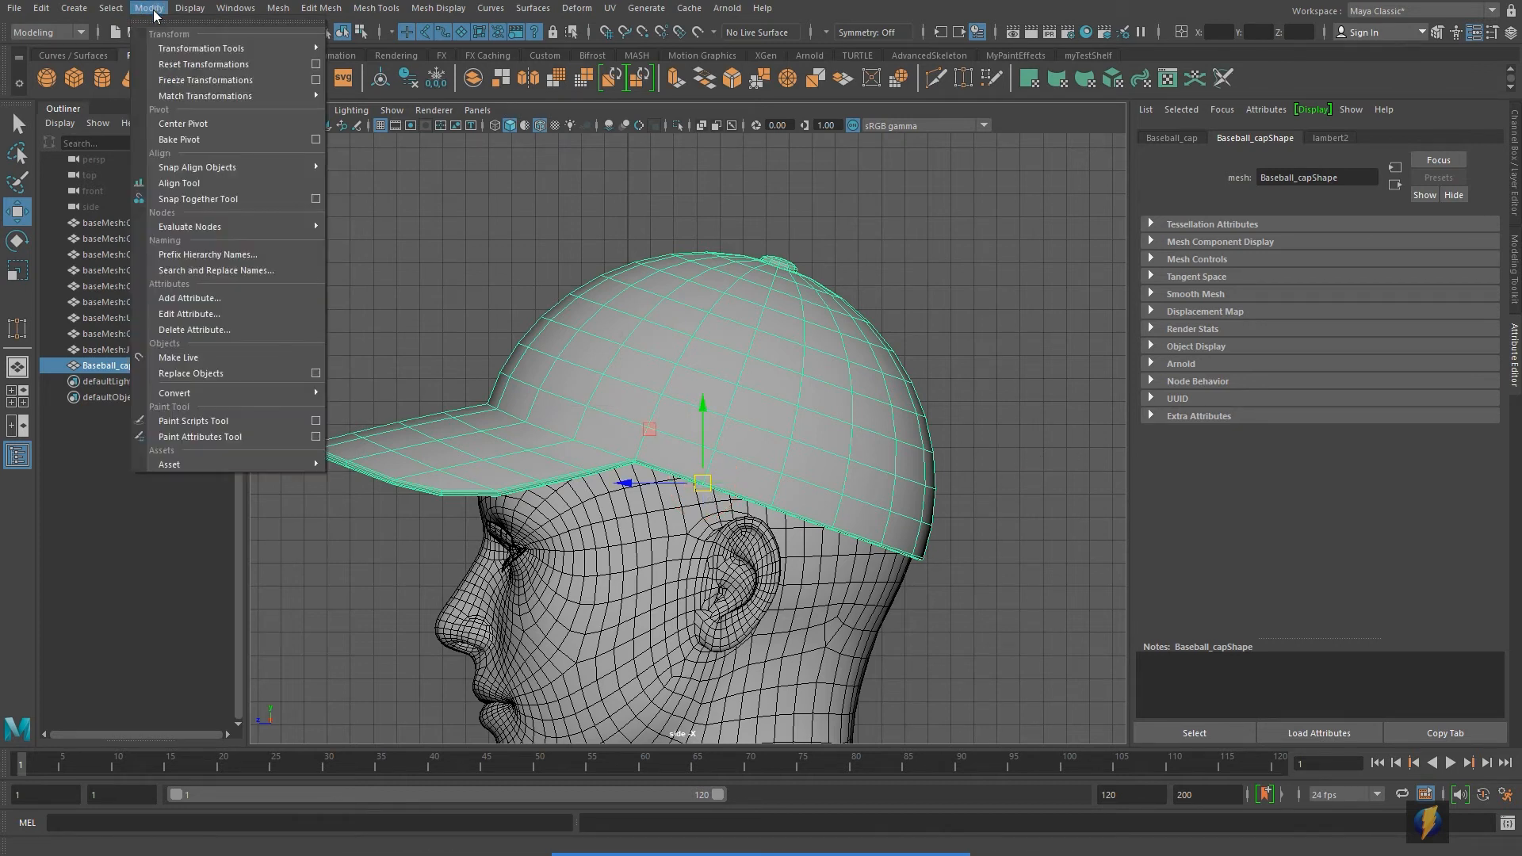
click(205, 80)
click(1514, 208)
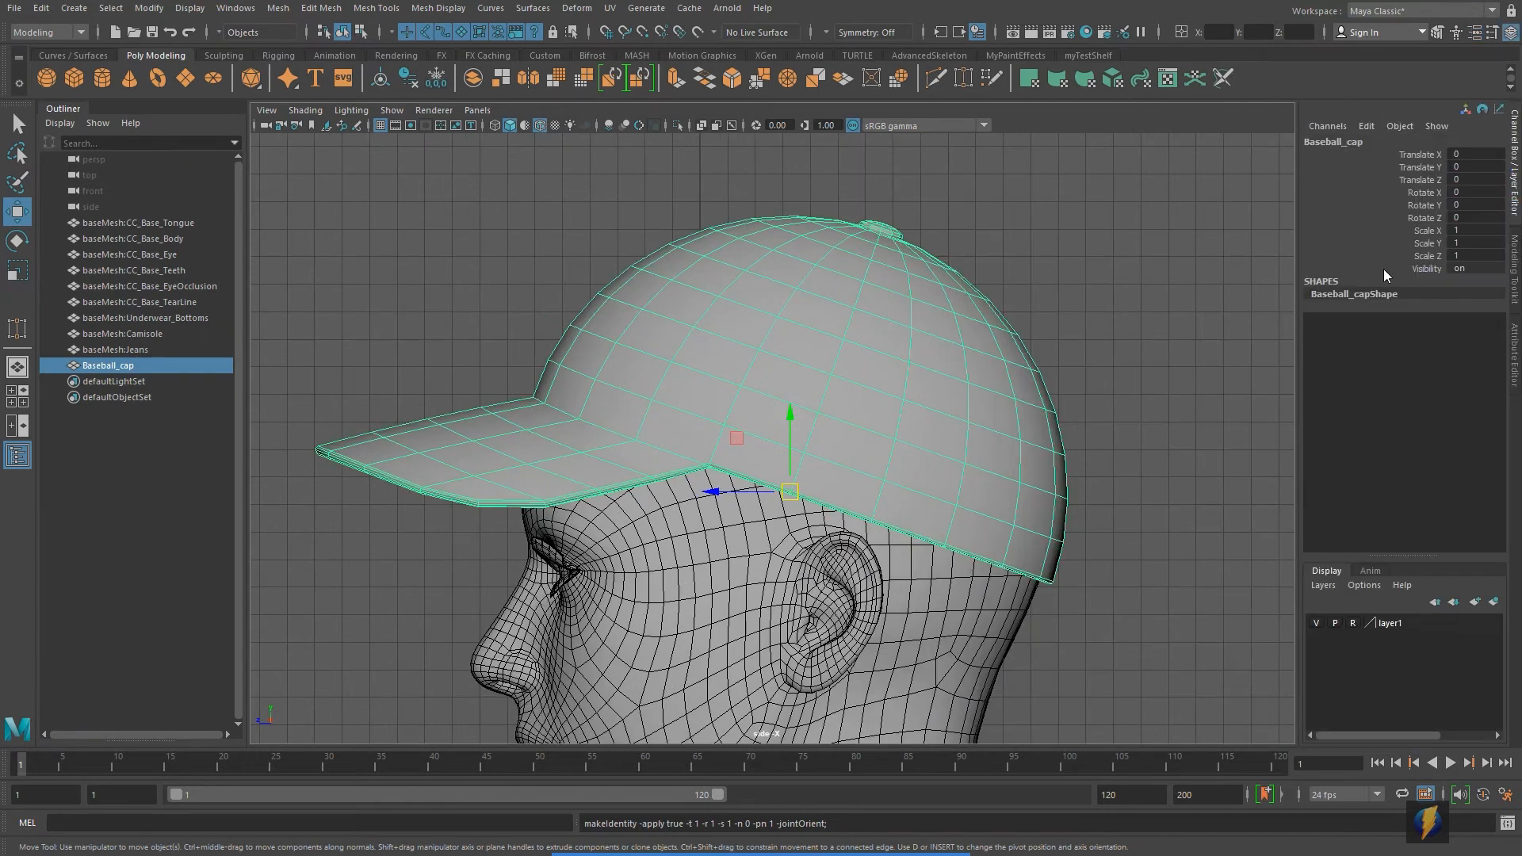
click(818, 824)
mouse_move(1134, 416)
mouse_down()
mouse_move(1253, 256)
mouse_move(1296, 153)
mouse_up()
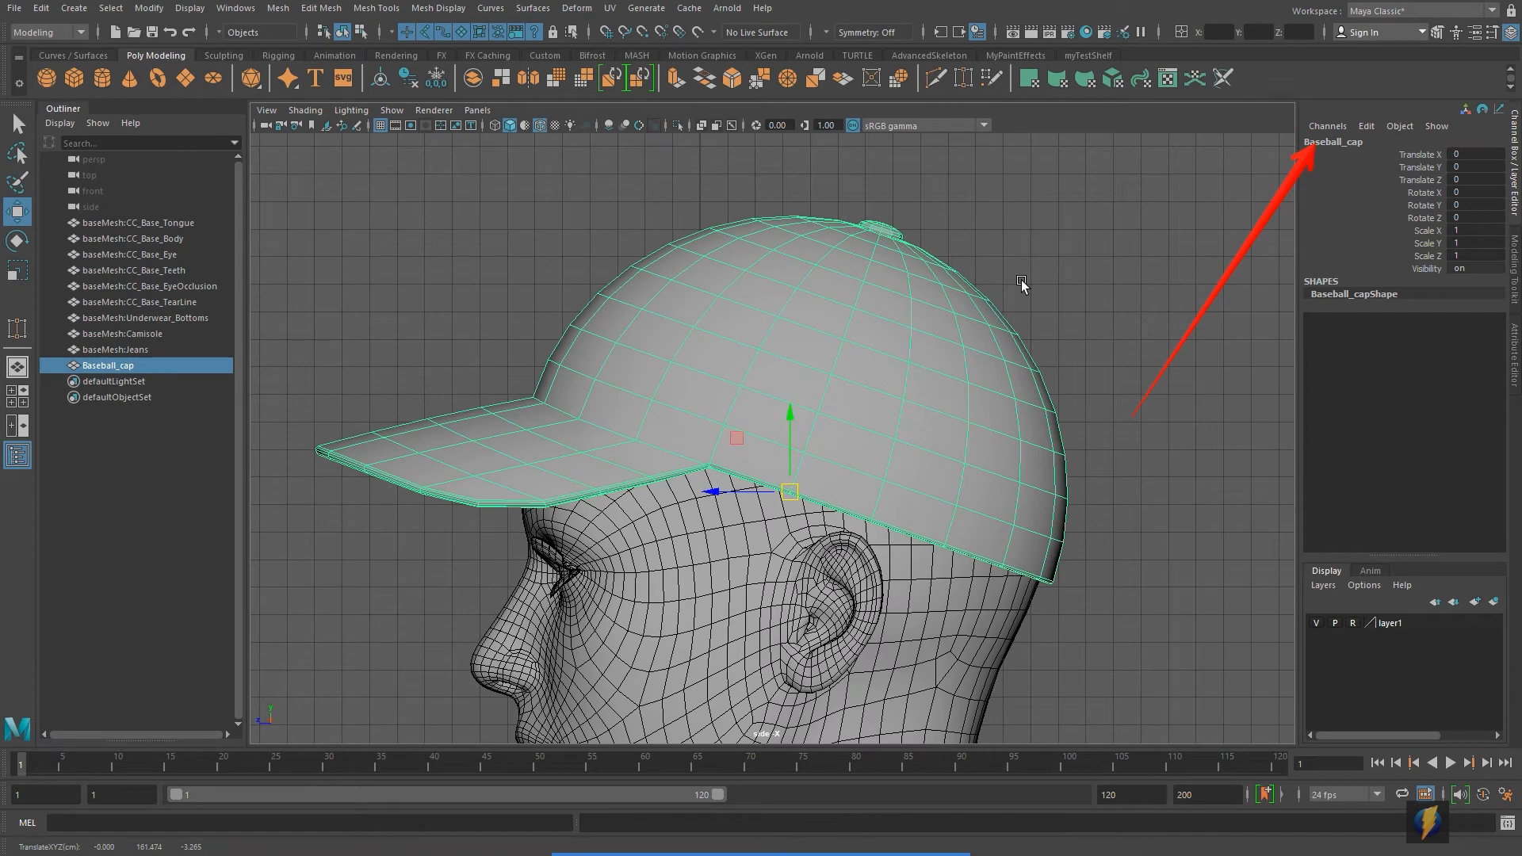
key(6)
key(space)
key(space)
alt+drag(1063, 285, 960, 400)
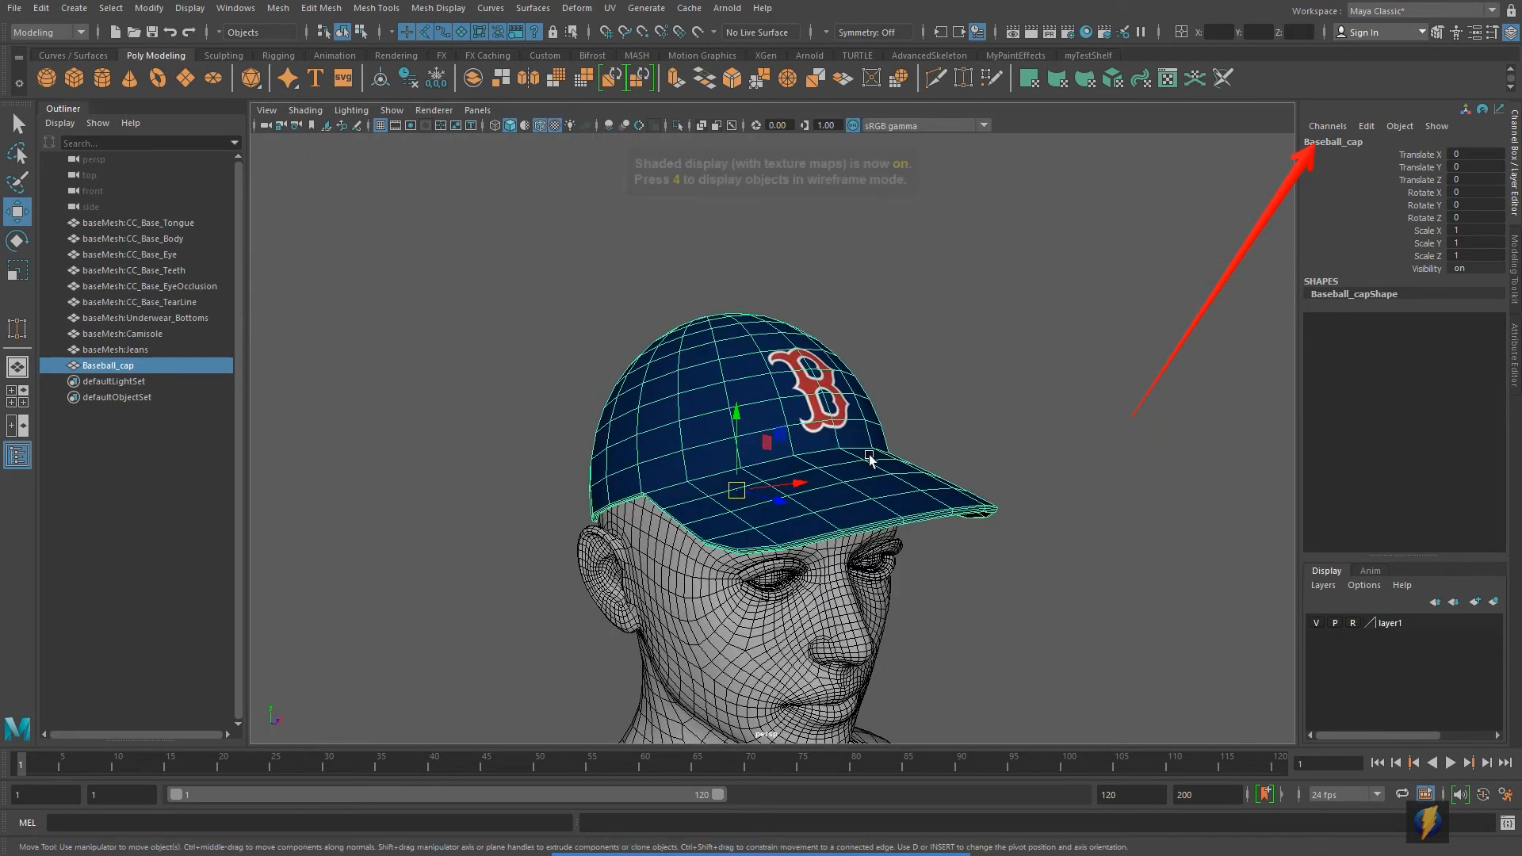
alt+middle_drag(781, 449, 755, 377)
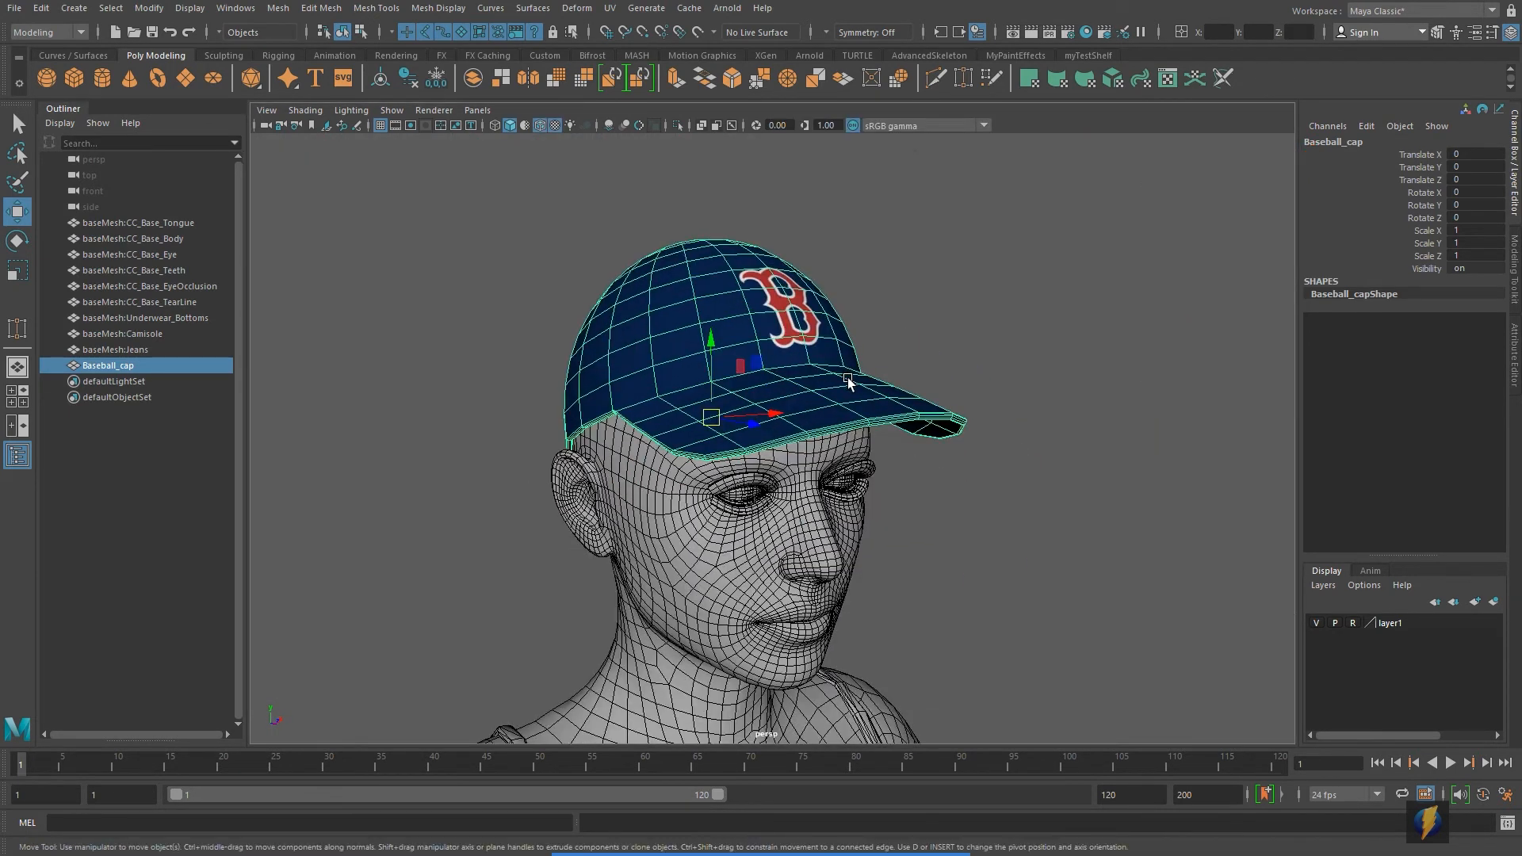
Export the selected cap as an FBX file named BaseballCap in the project's scenes folder
click(15, 9)
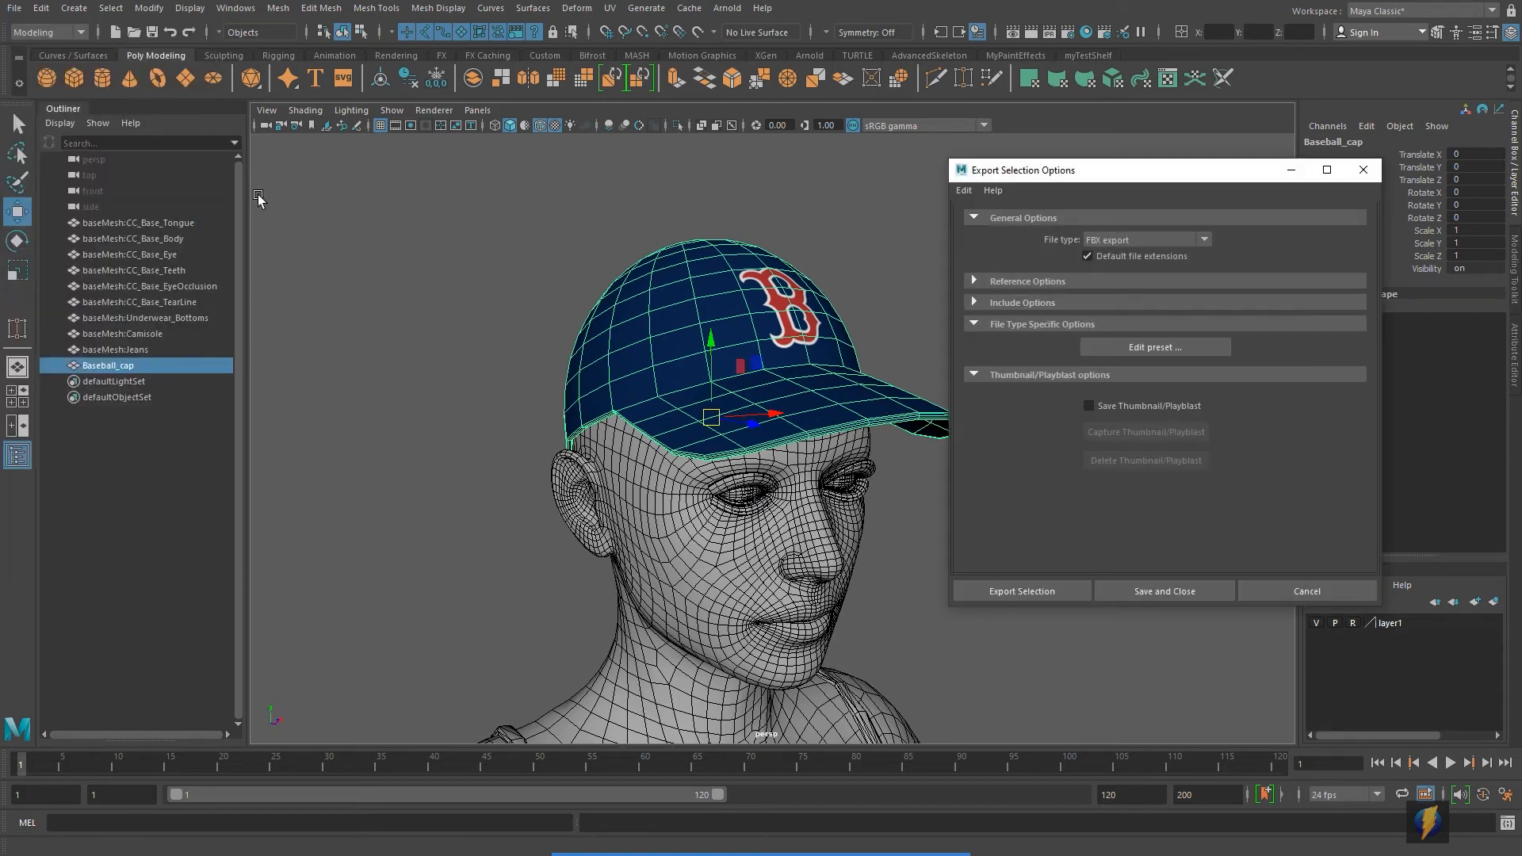
click(806, 832)
mouse_move(761, 587)
mouse_down()
mouse_move(1056, 343)
mouse_move(1067, 238)
mouse_move(1103, 239)
mouse_up()
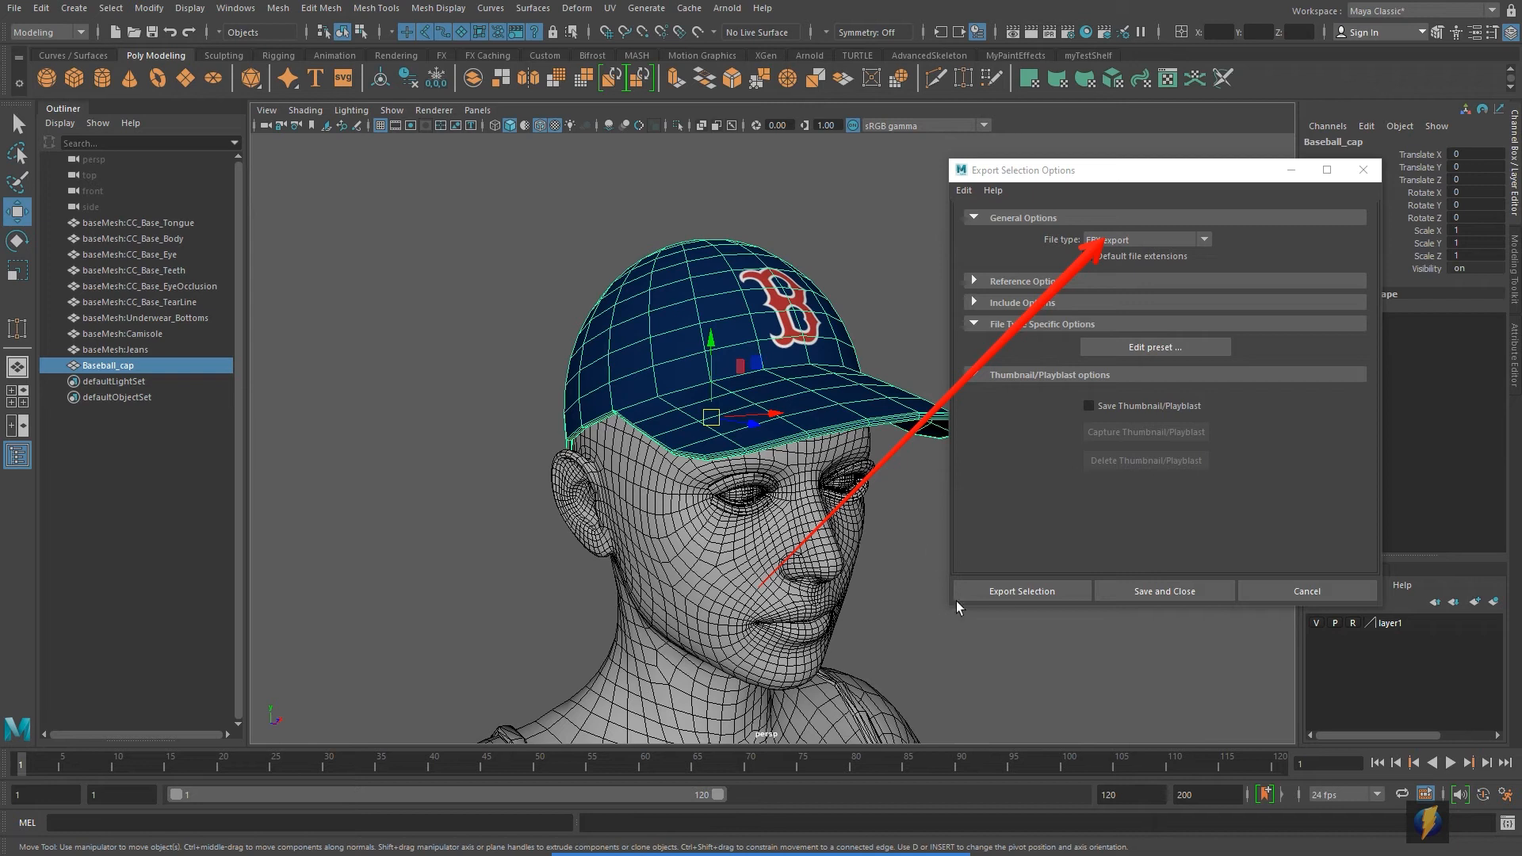
click(1035, 592)
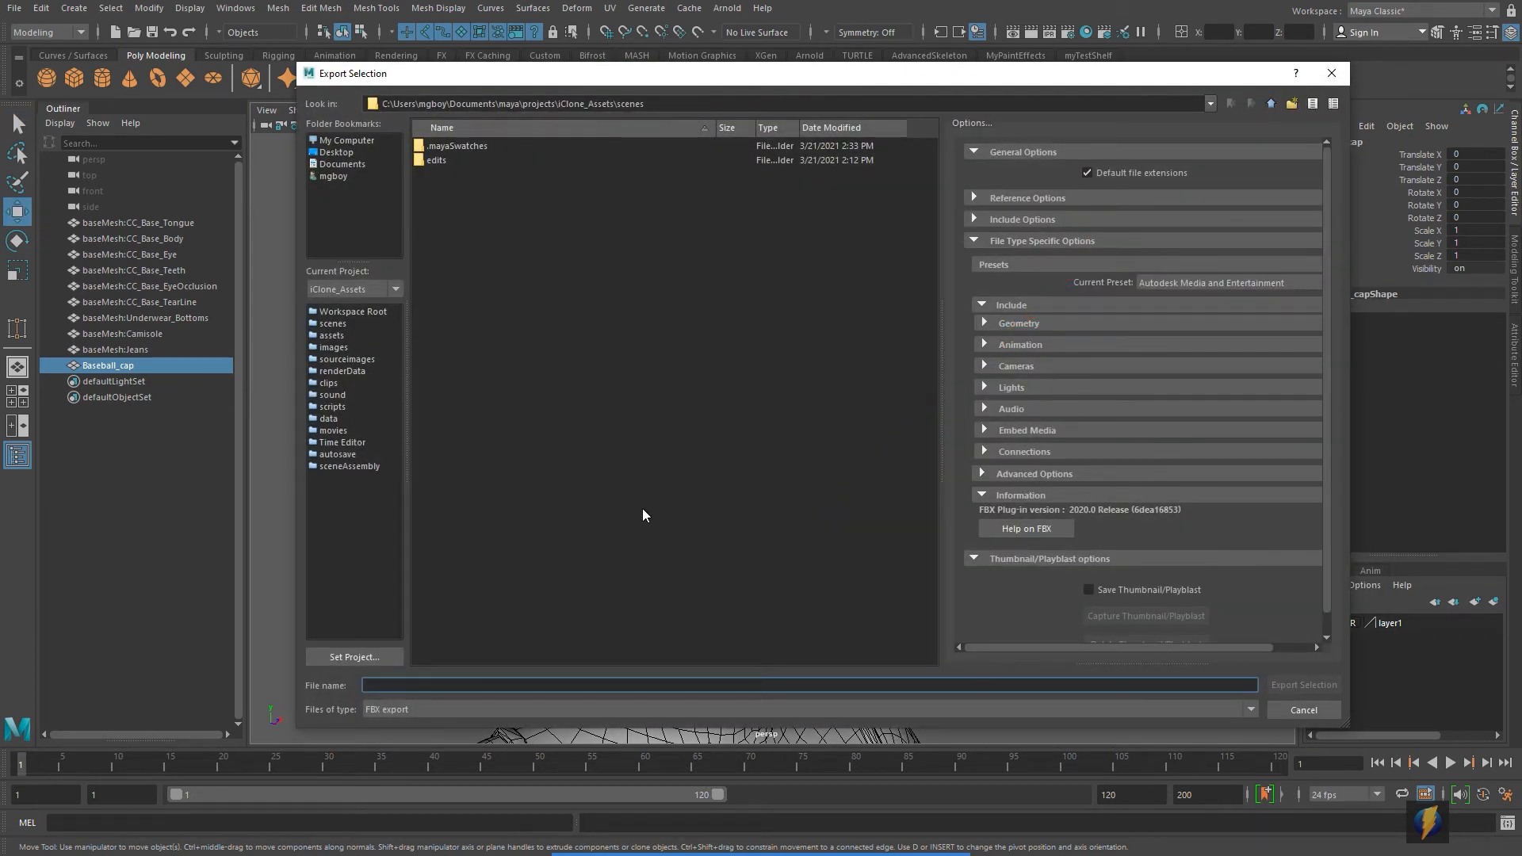
click(521, 681)
text(BaseballCap)
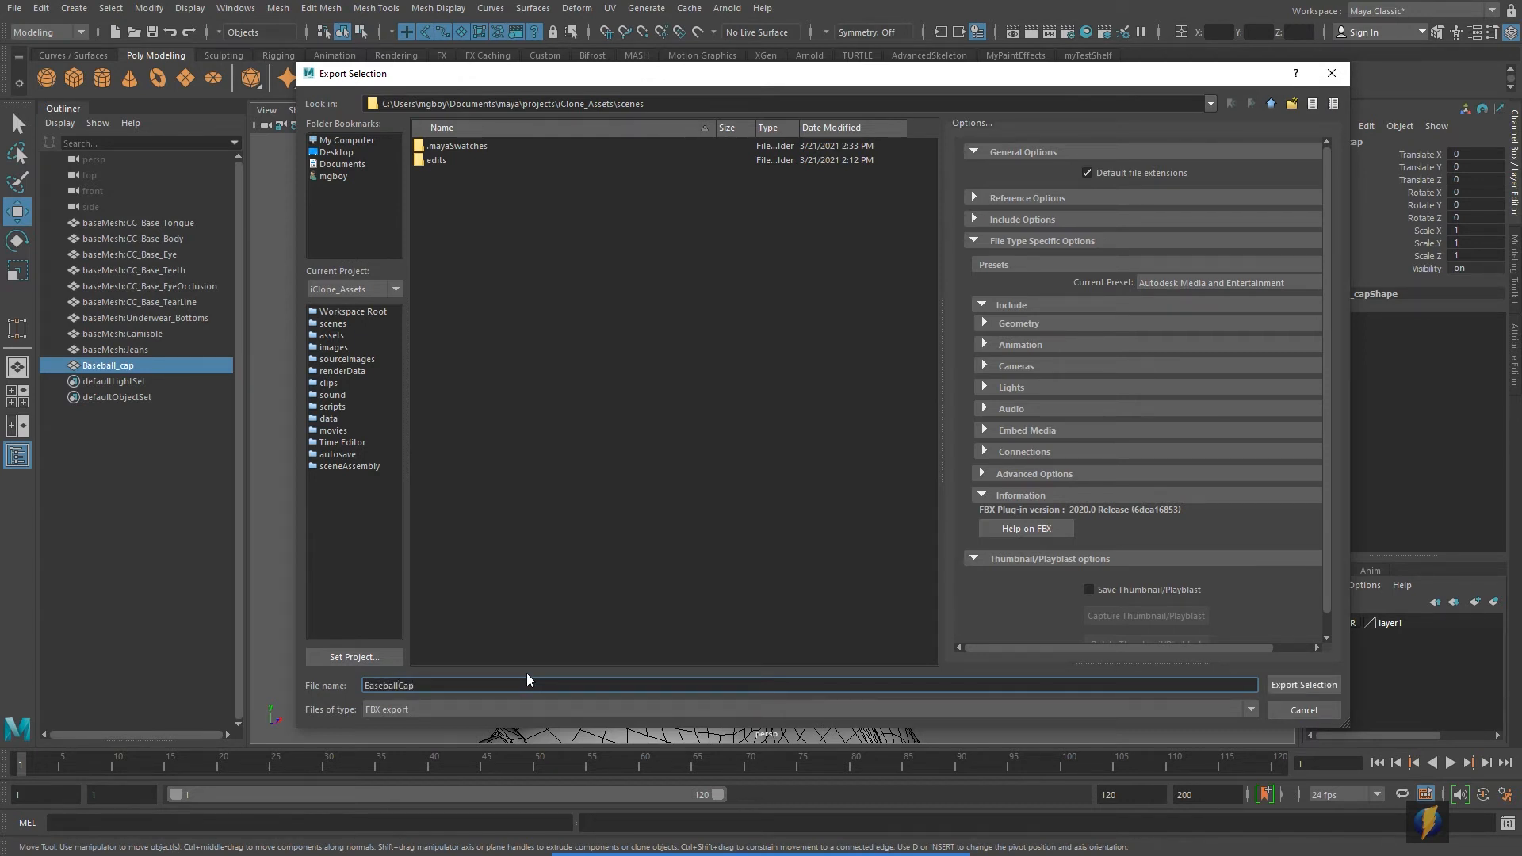
click(1318, 687)
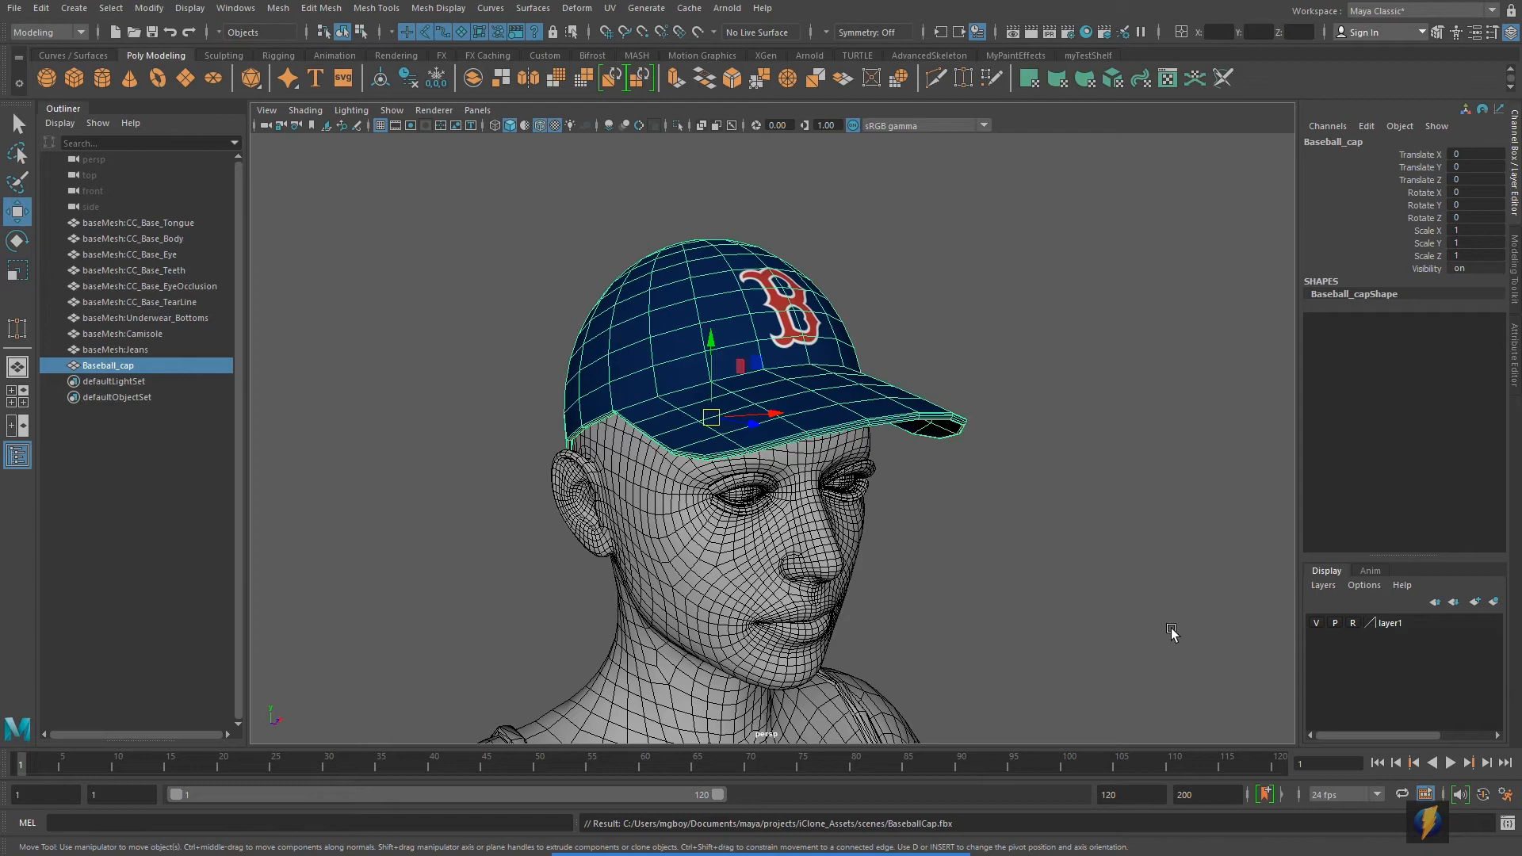
Switch to Character Creator and create an accessory on the character from the exported BaseballCap file
key(alt+Tab)
click(516, 569)
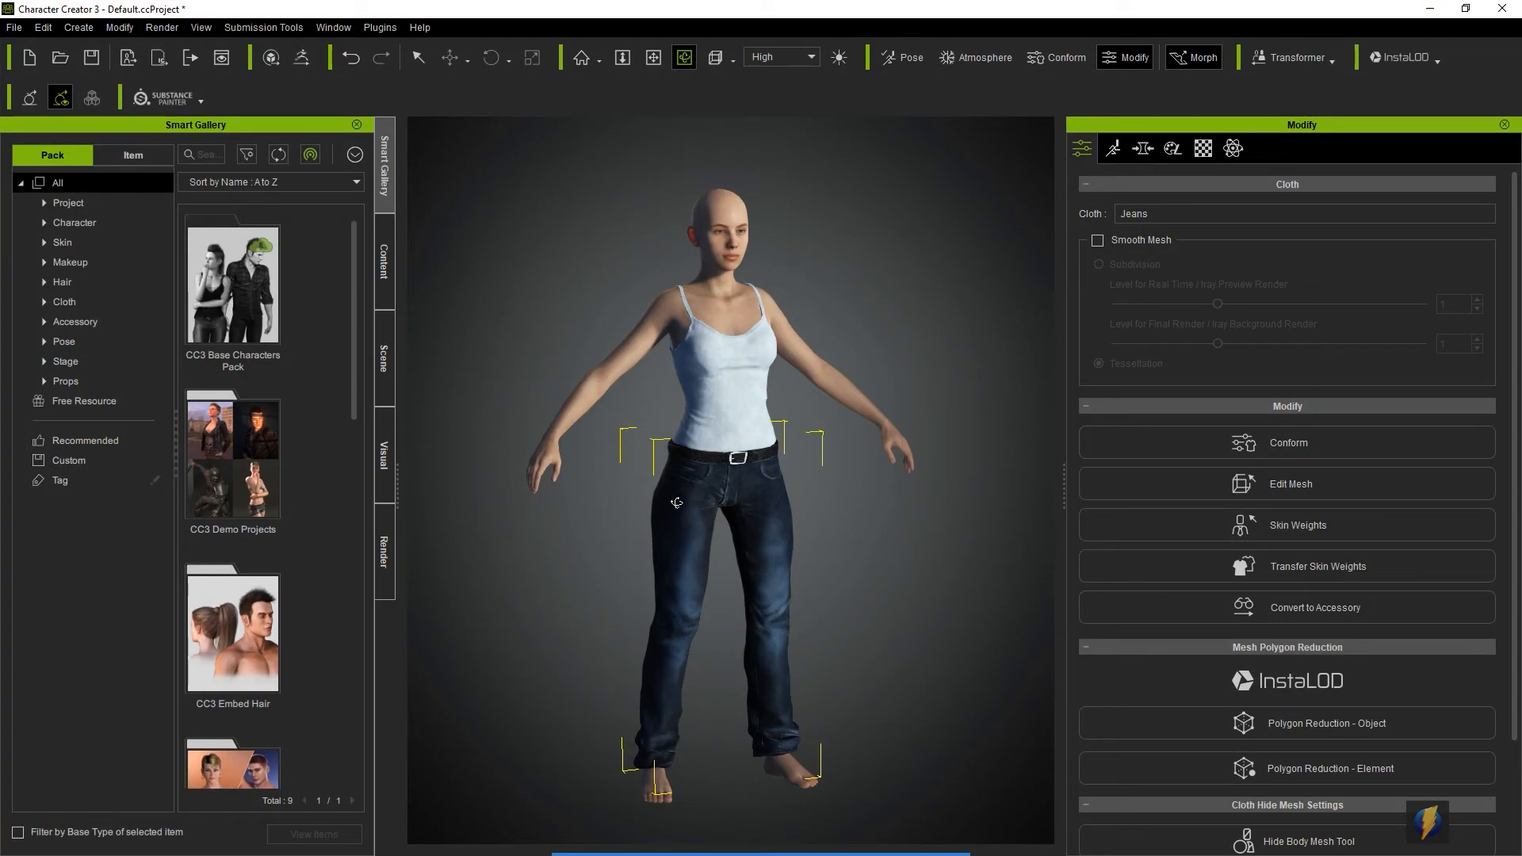
middle_drag(735, 514, 693, 521)
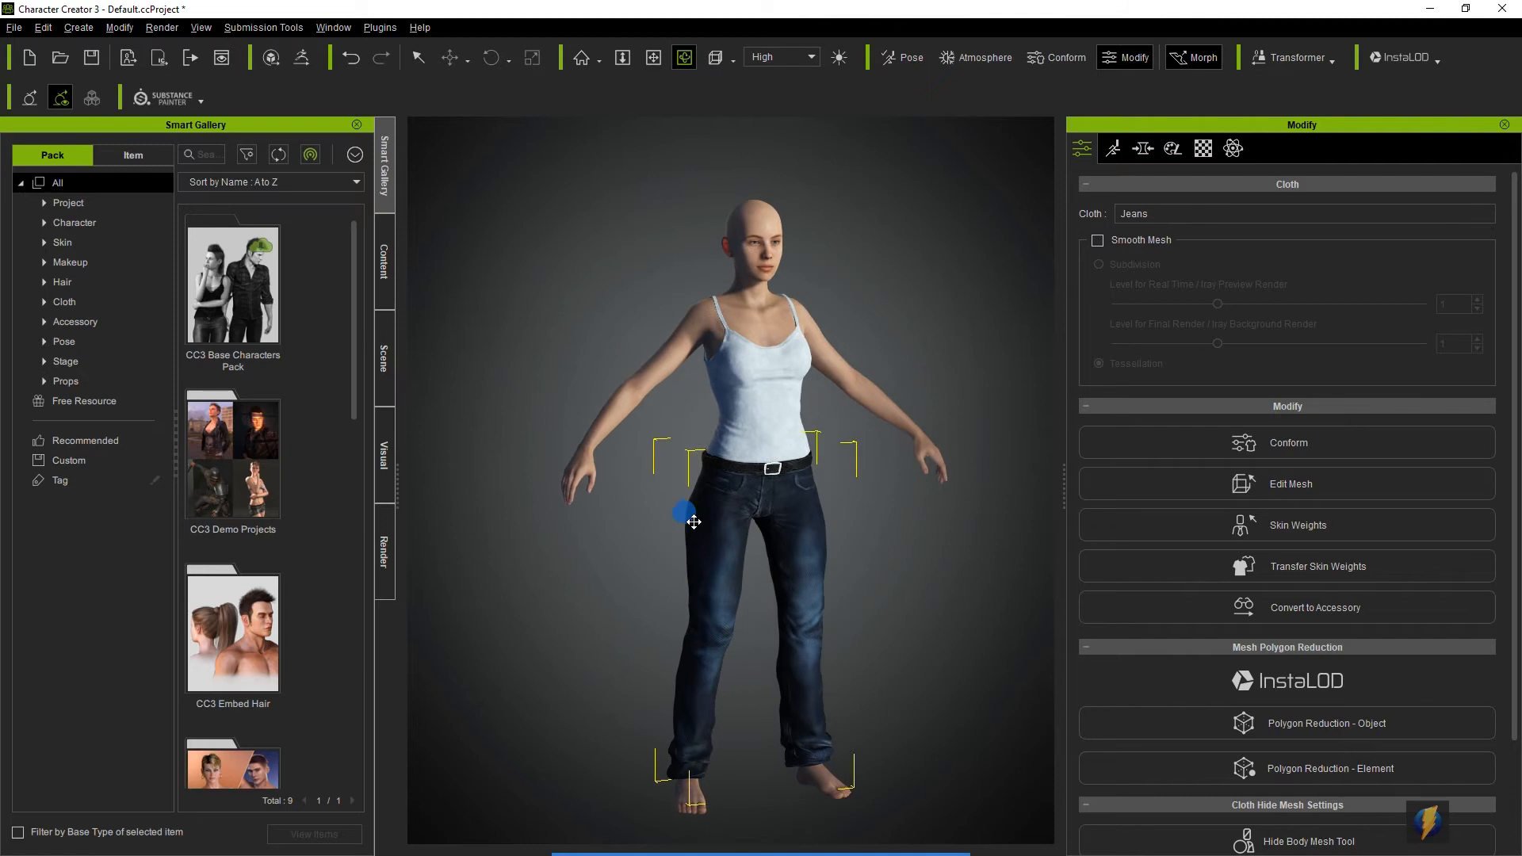
right_drag(844, 531, 870, 572)
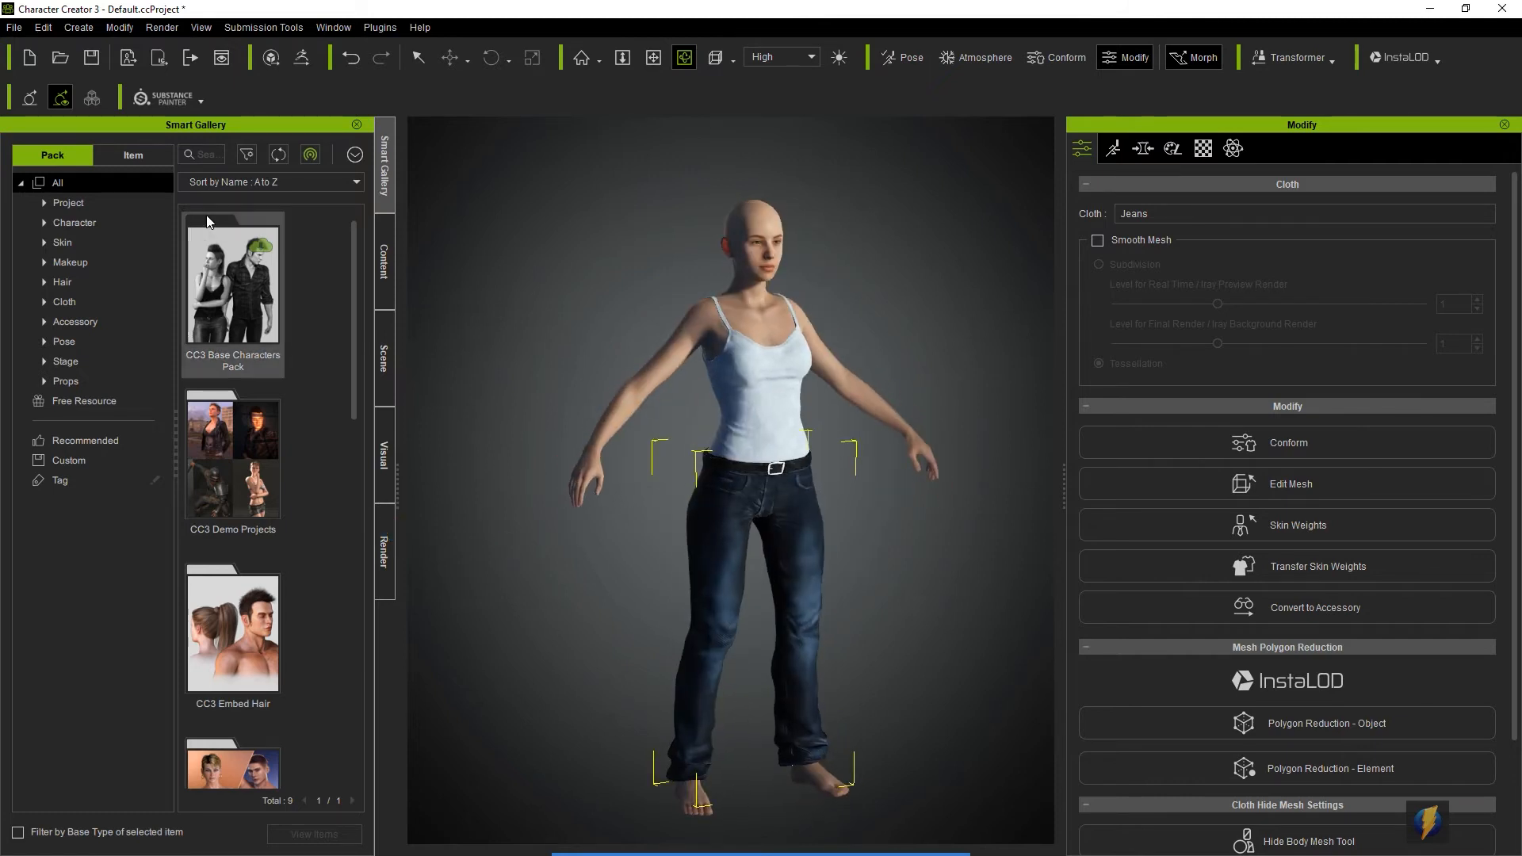
click(12, 29)
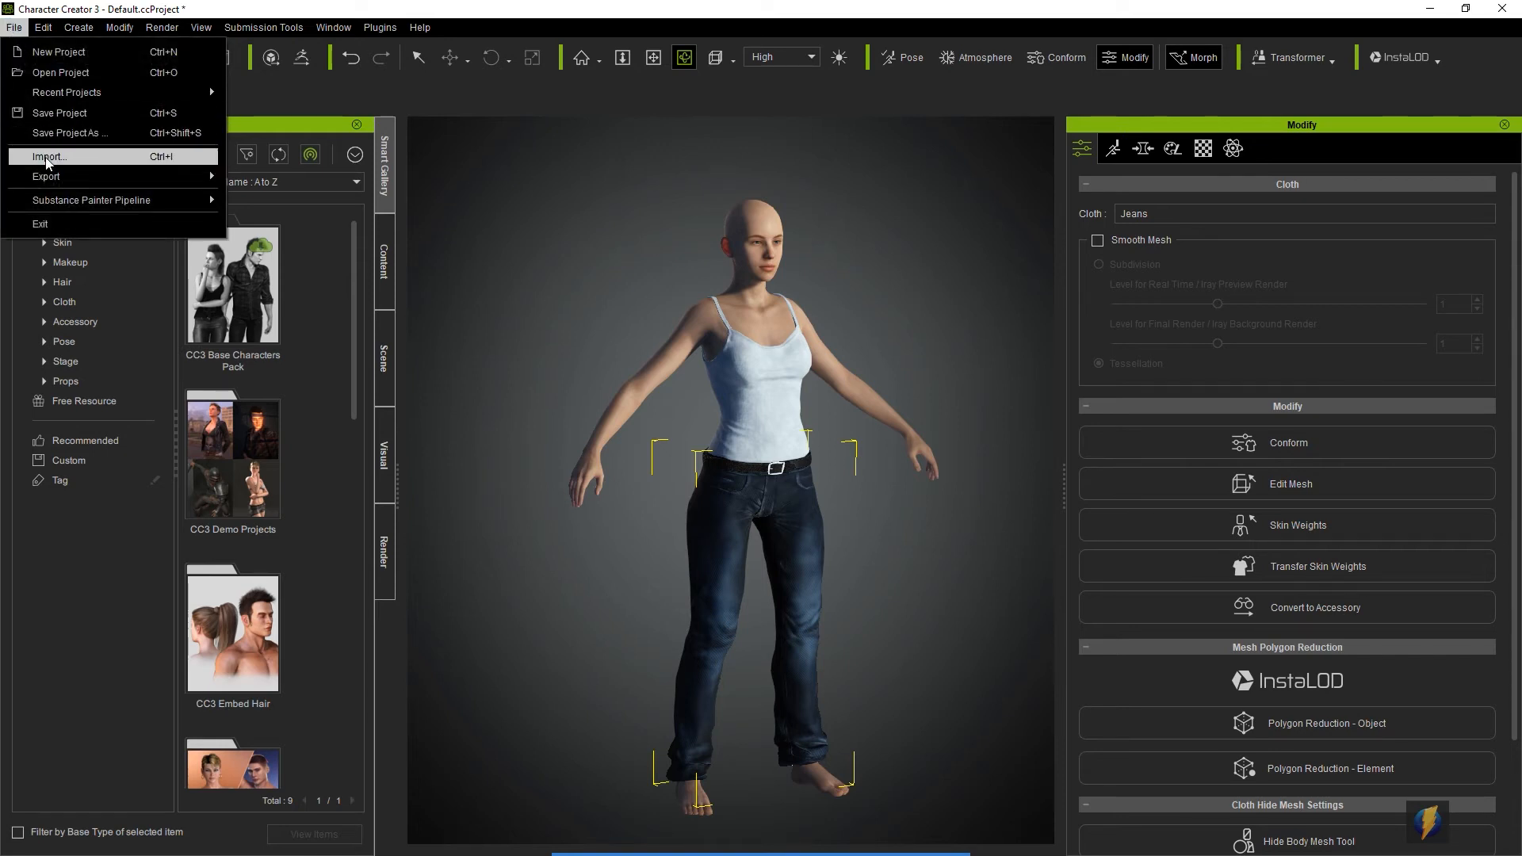
mouse_move(84, 32)
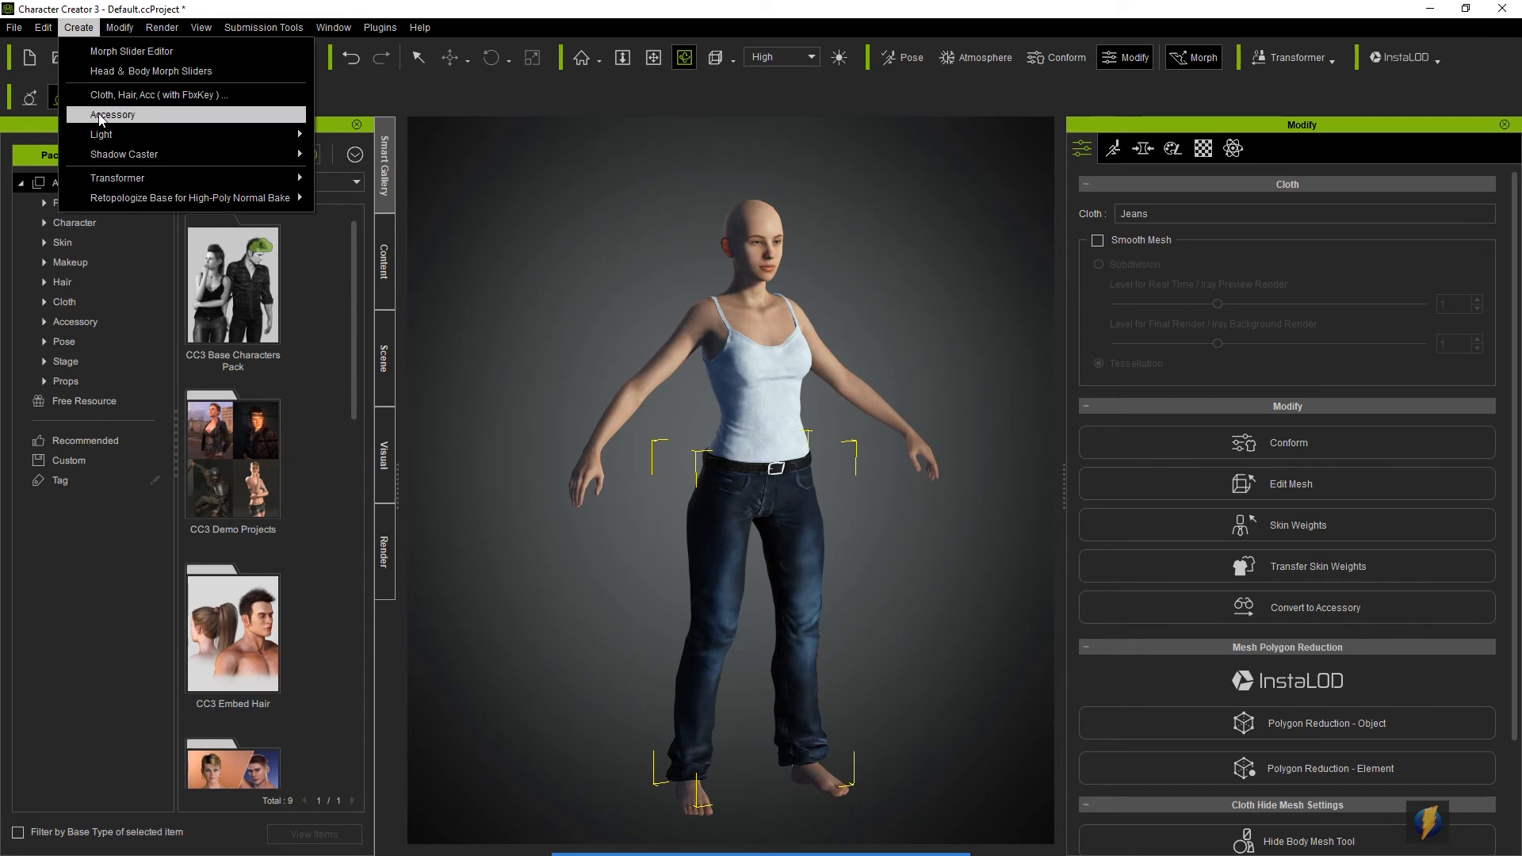
click(178, 115)
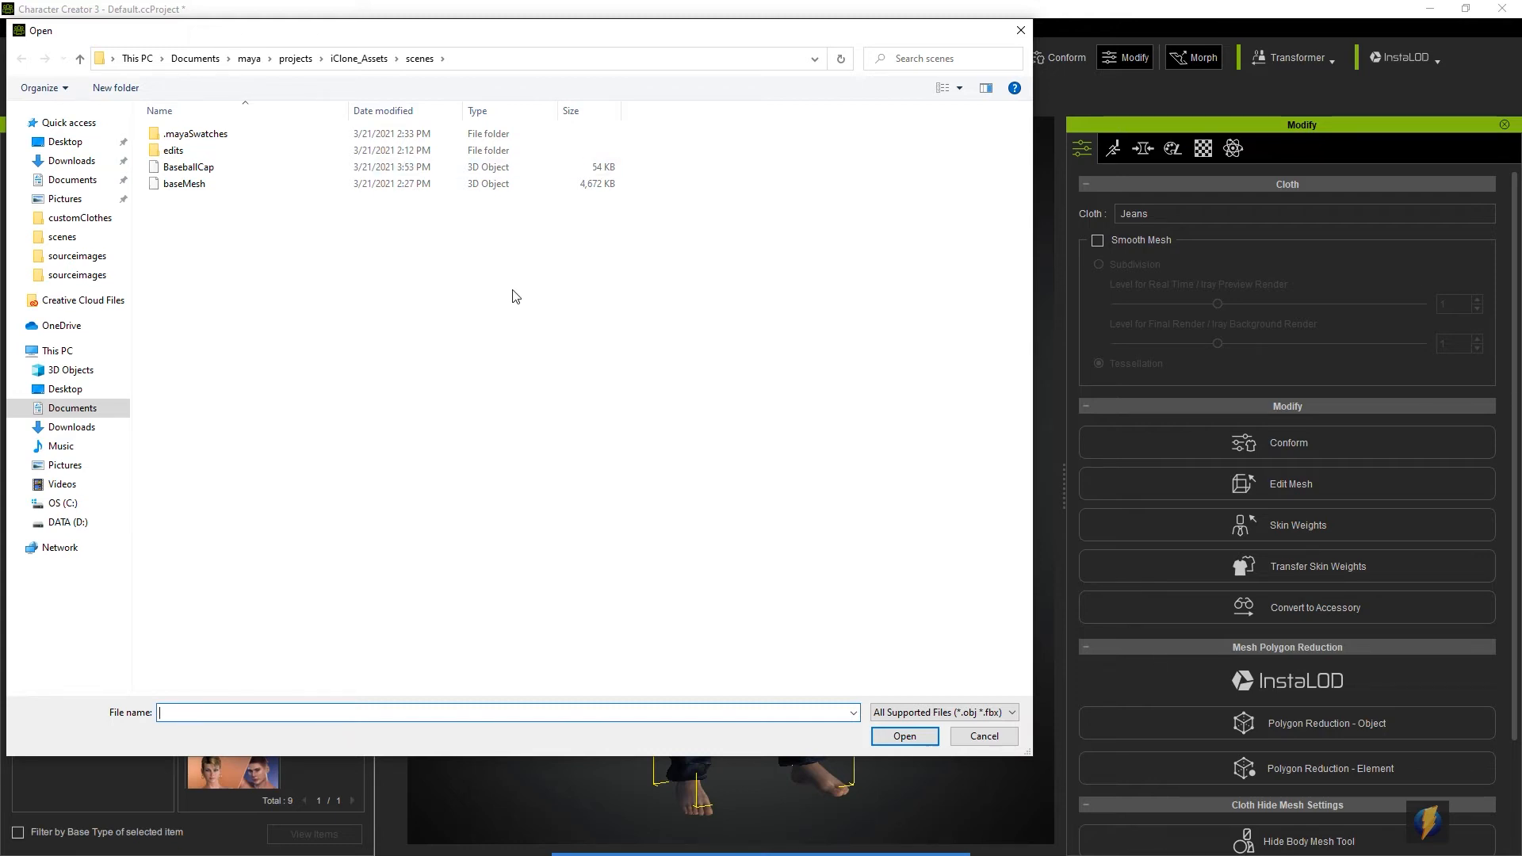
click(198, 169)
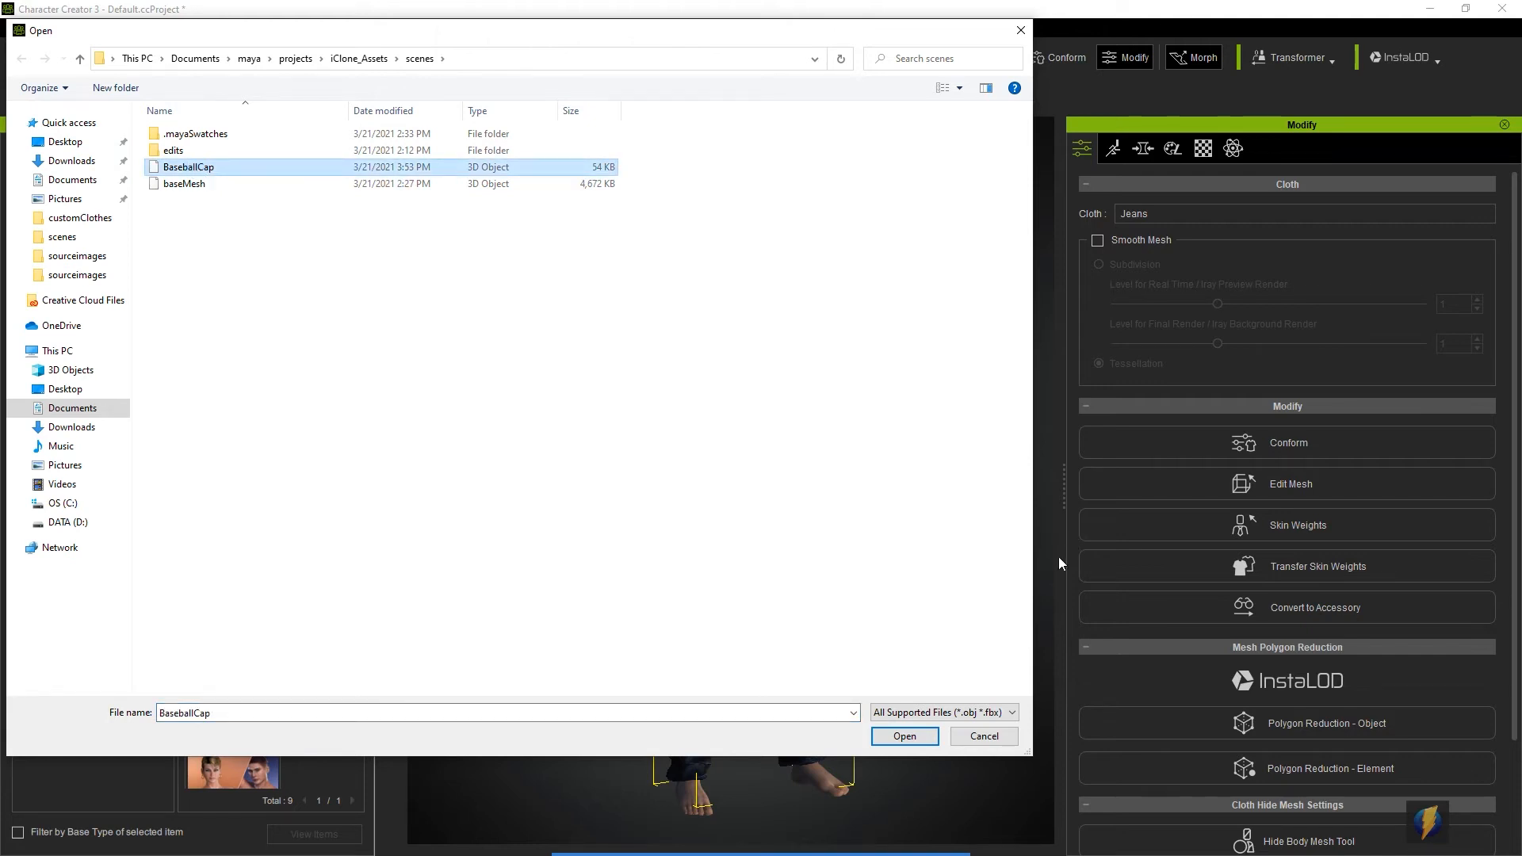
click(904, 736)
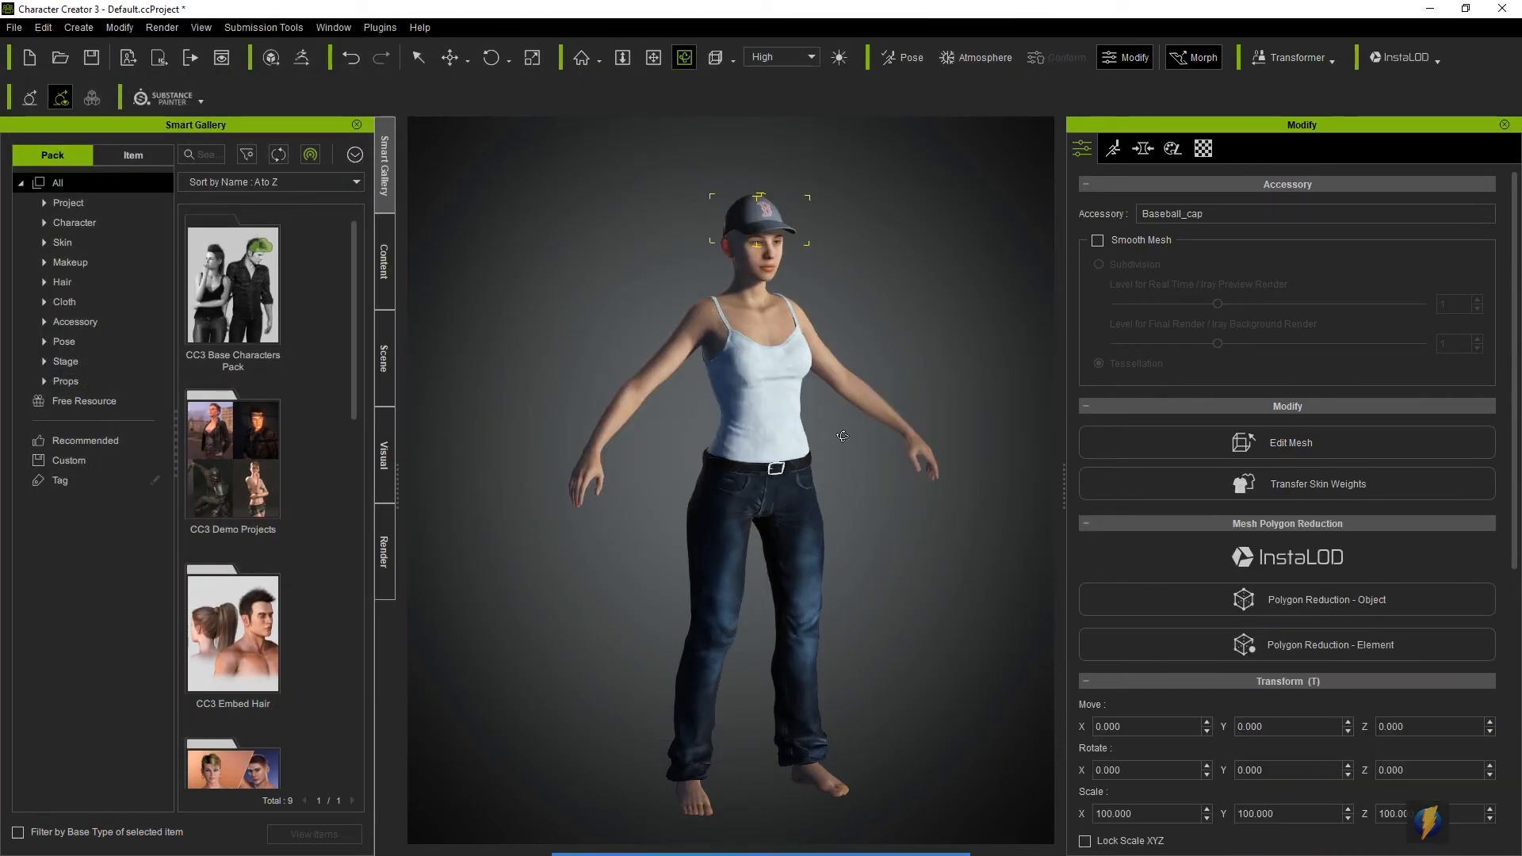
View the character's face up close and examine how the cap fits the head from the front and side
middle_drag(801, 328, 778, 498)
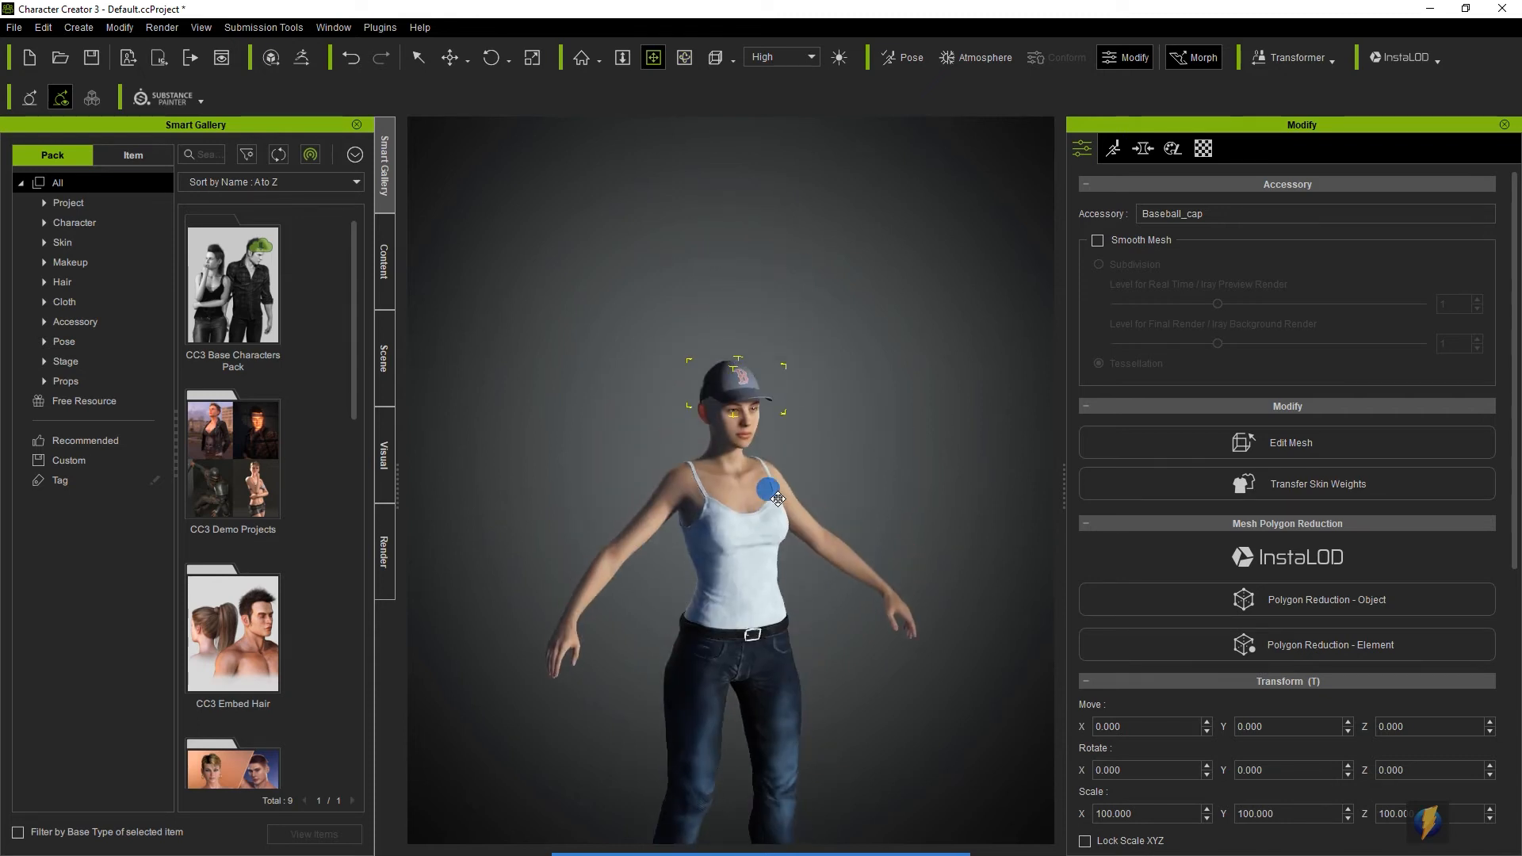
click(735, 59)
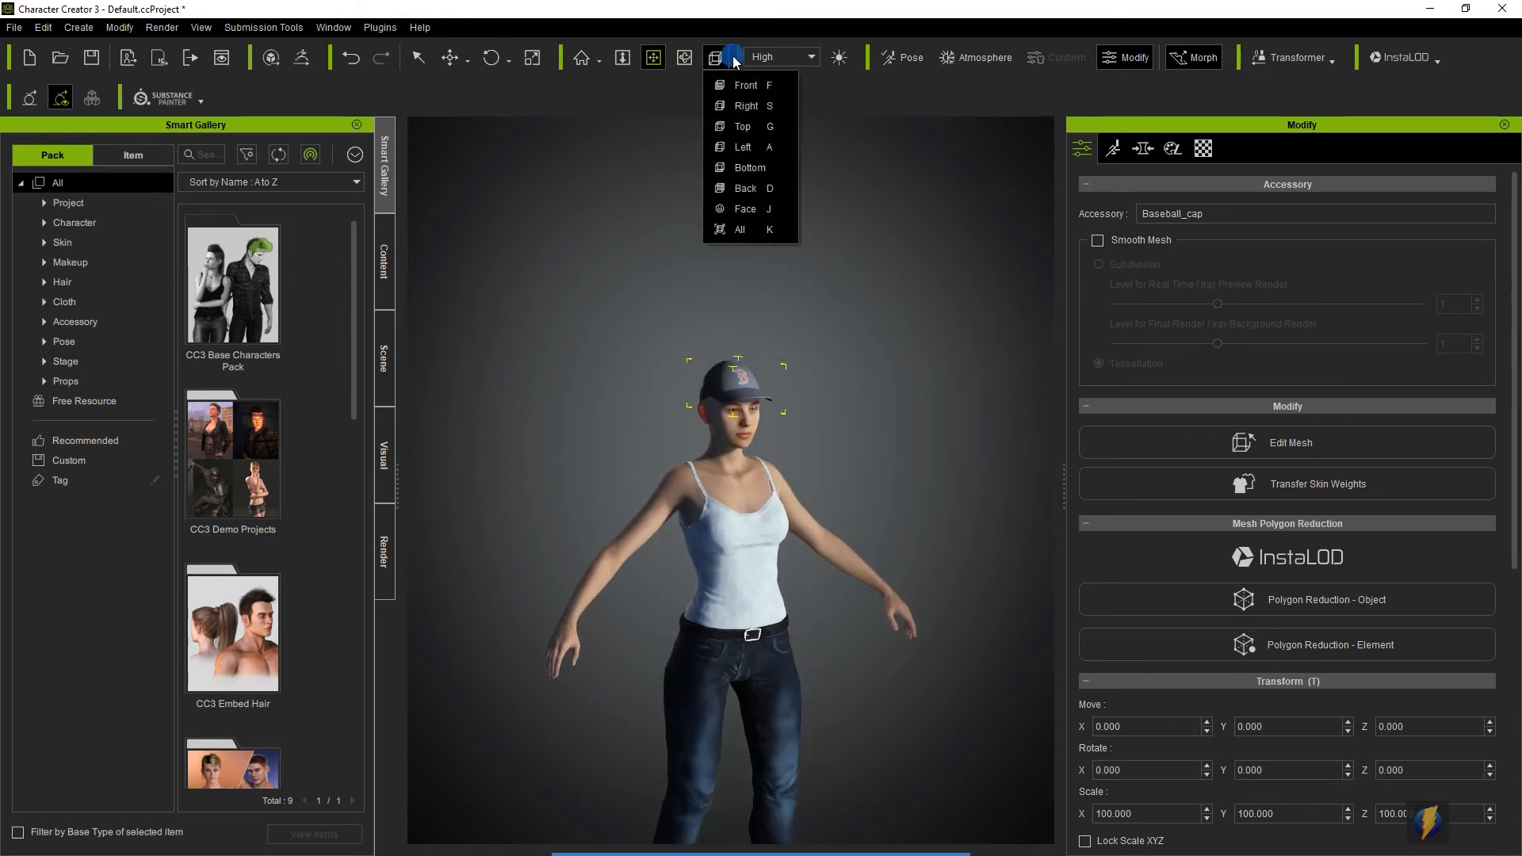
click(746, 211)
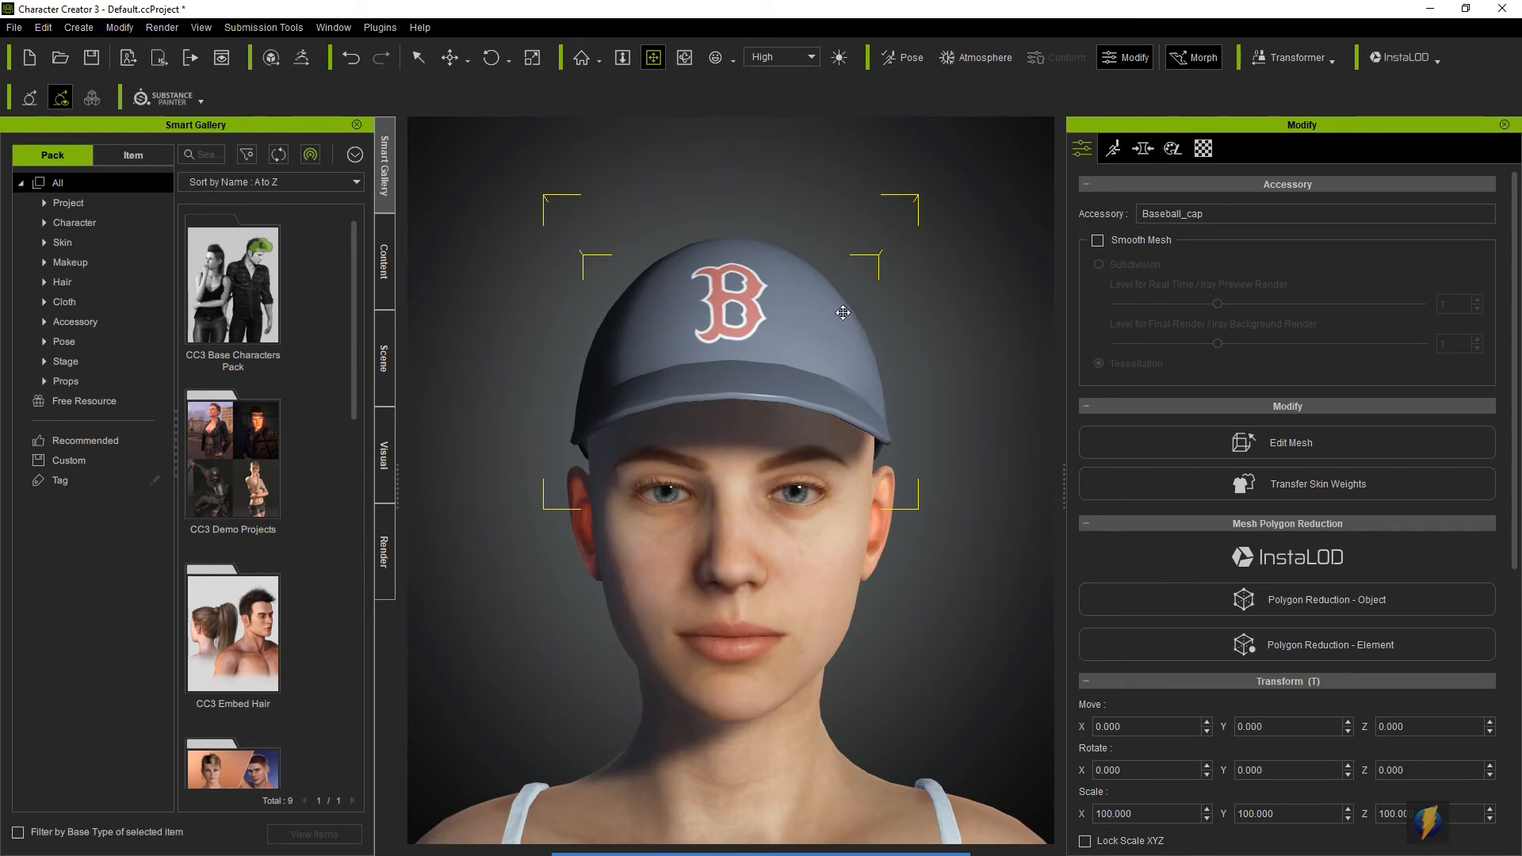
key(c)
drag(643, 374, 453, 383)
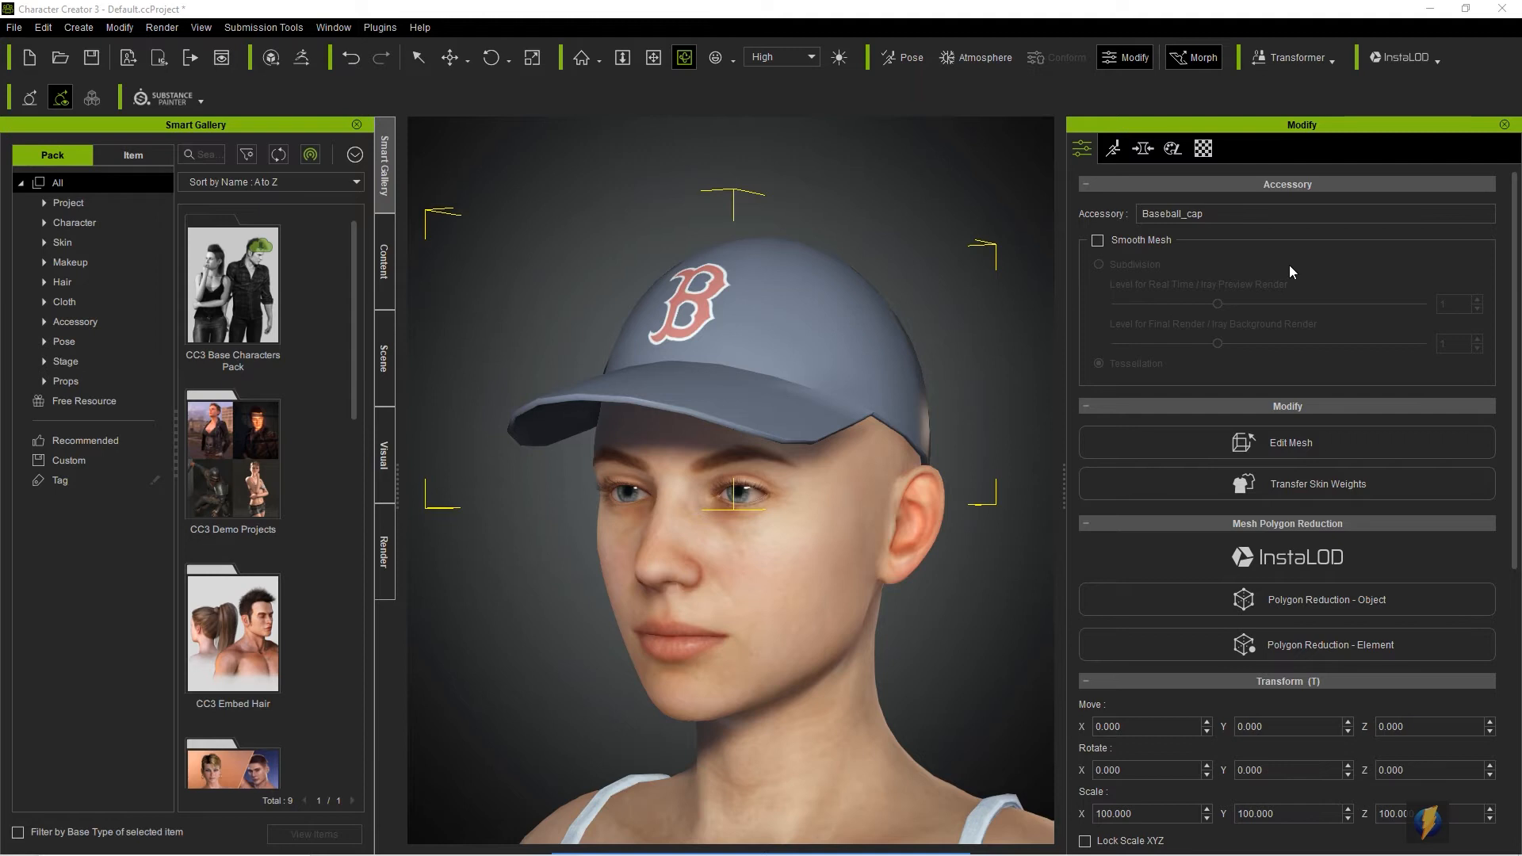
Set the Specular value of the cap's material to 0
click(1203, 150)
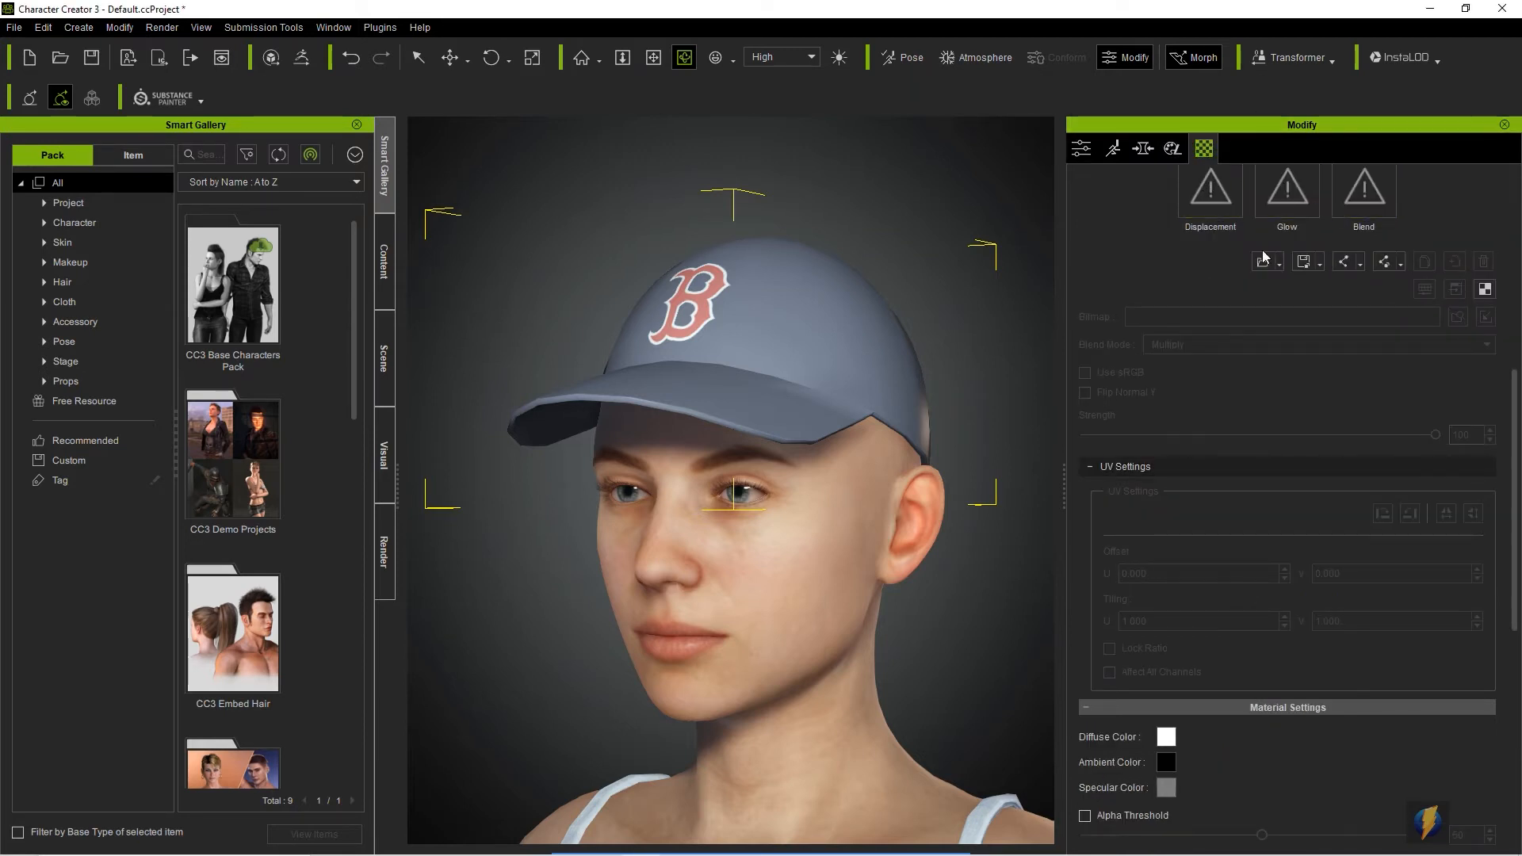
scroll(1283, 437, up, 5)
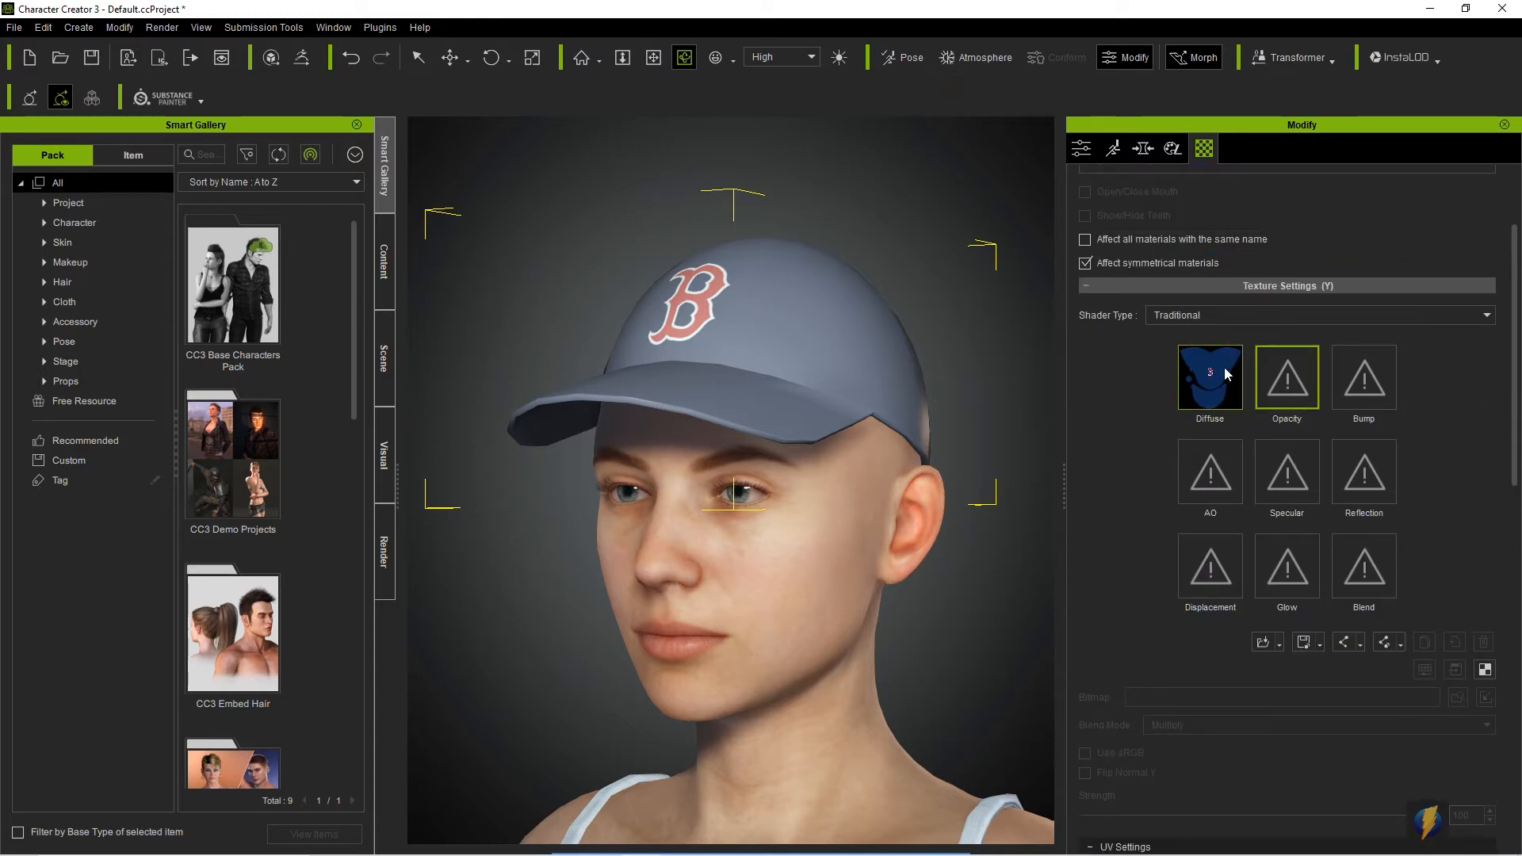
mouse_move(1224, 368)
scroll(1408, 482, down, 1)
scroll(1407, 488, up, 3)
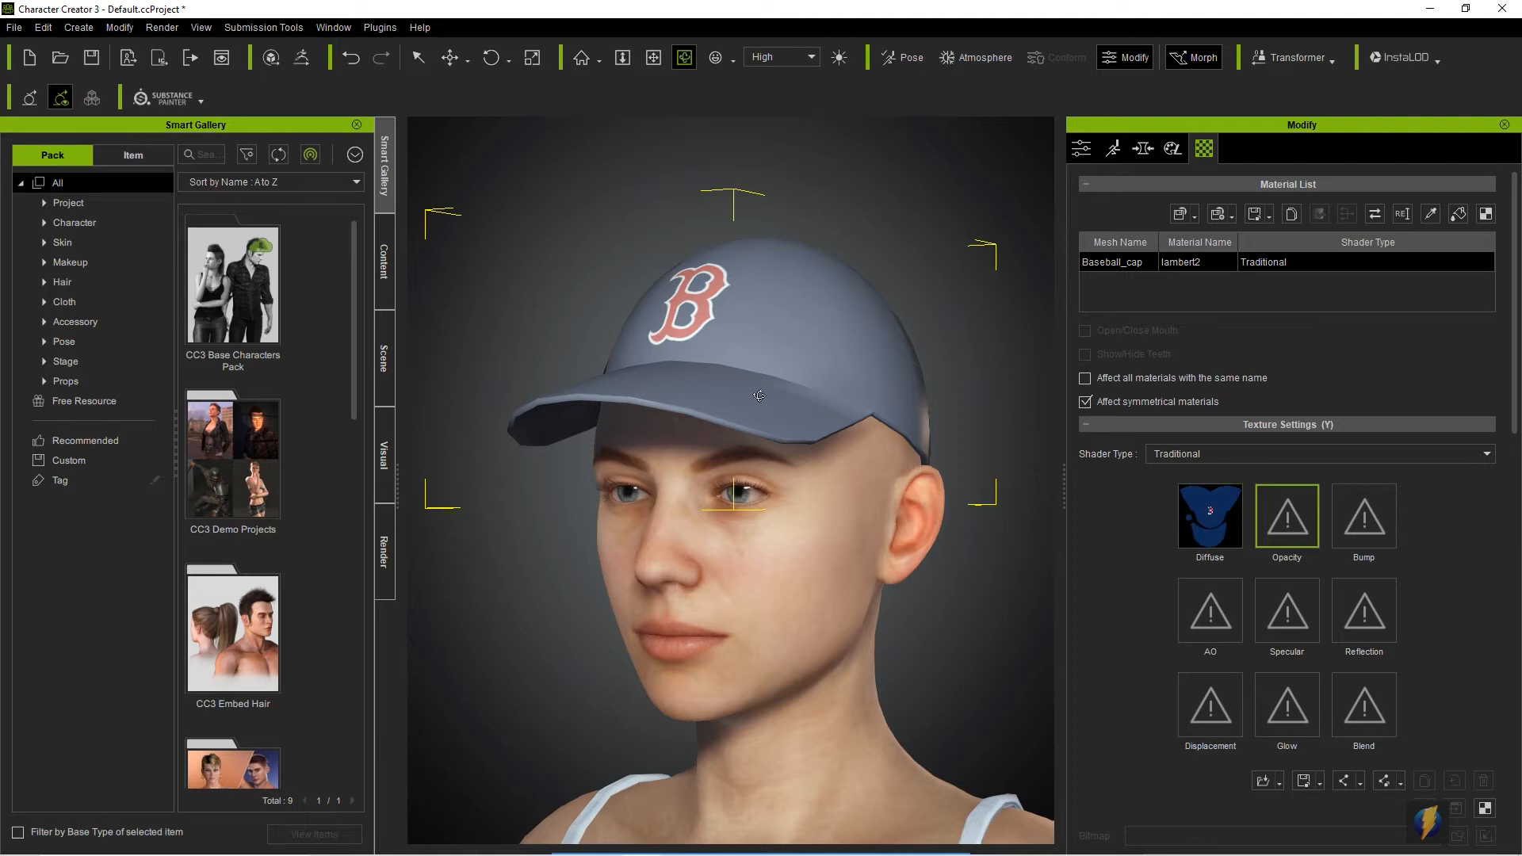
scroll(1372, 649, down, 2)
scroll(1373, 649, down, 6)
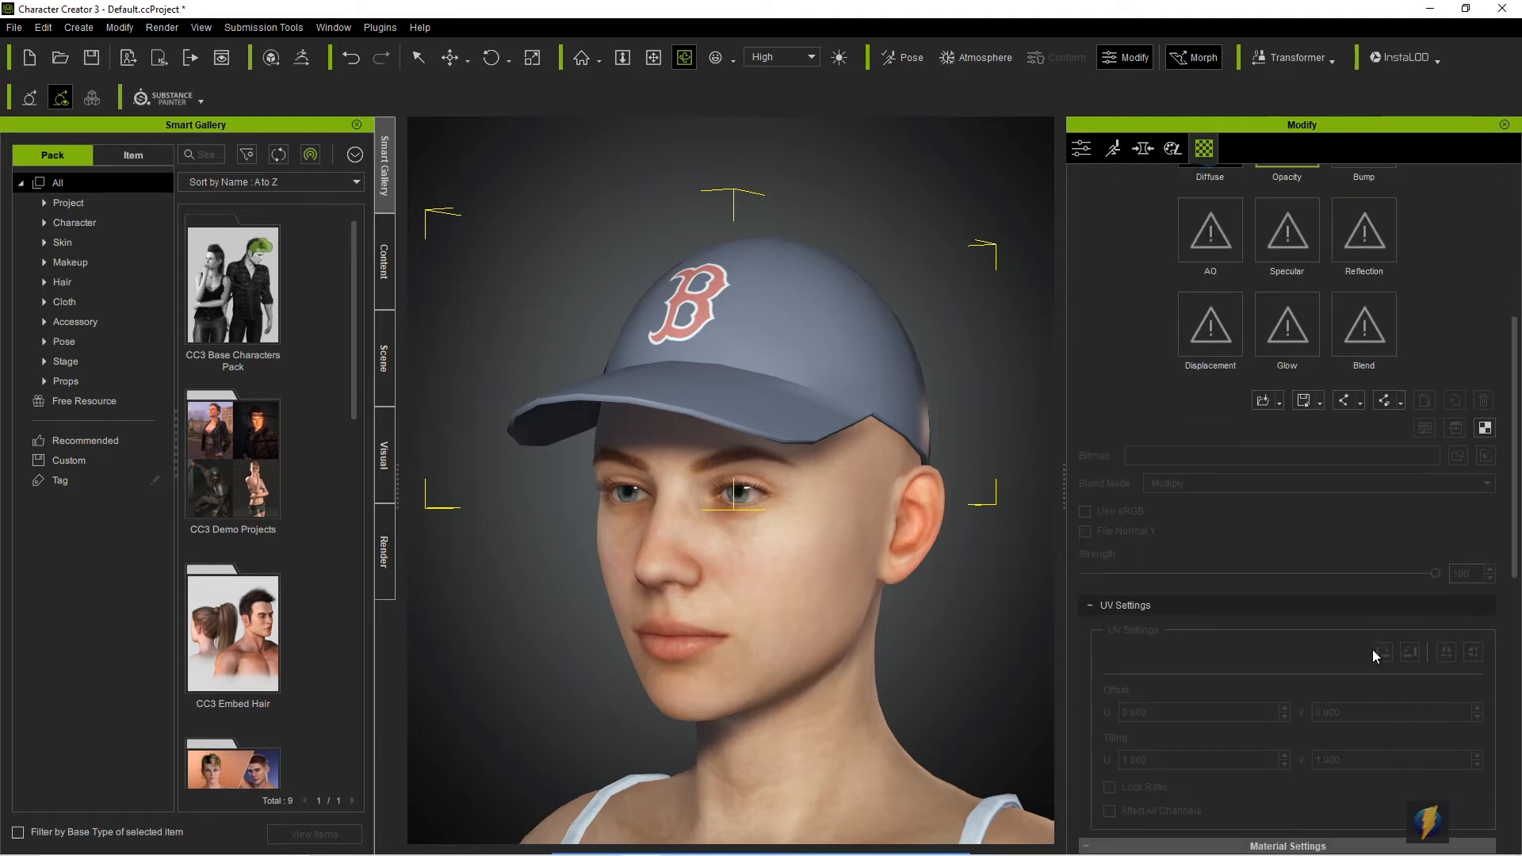
scroll(1375, 656, down, 2)
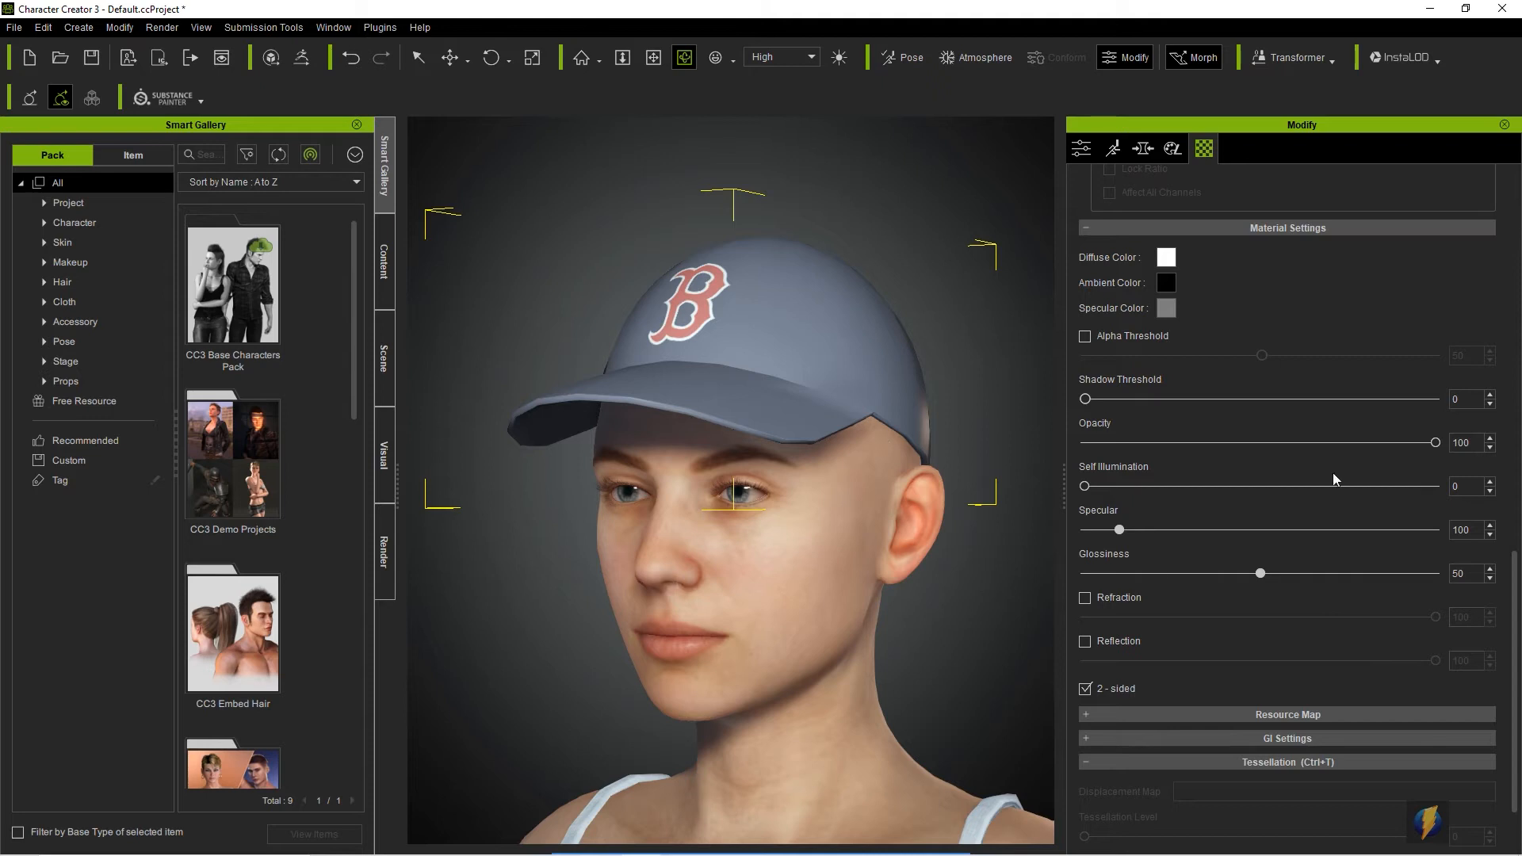
drag(1119, 529, 1072, 532)
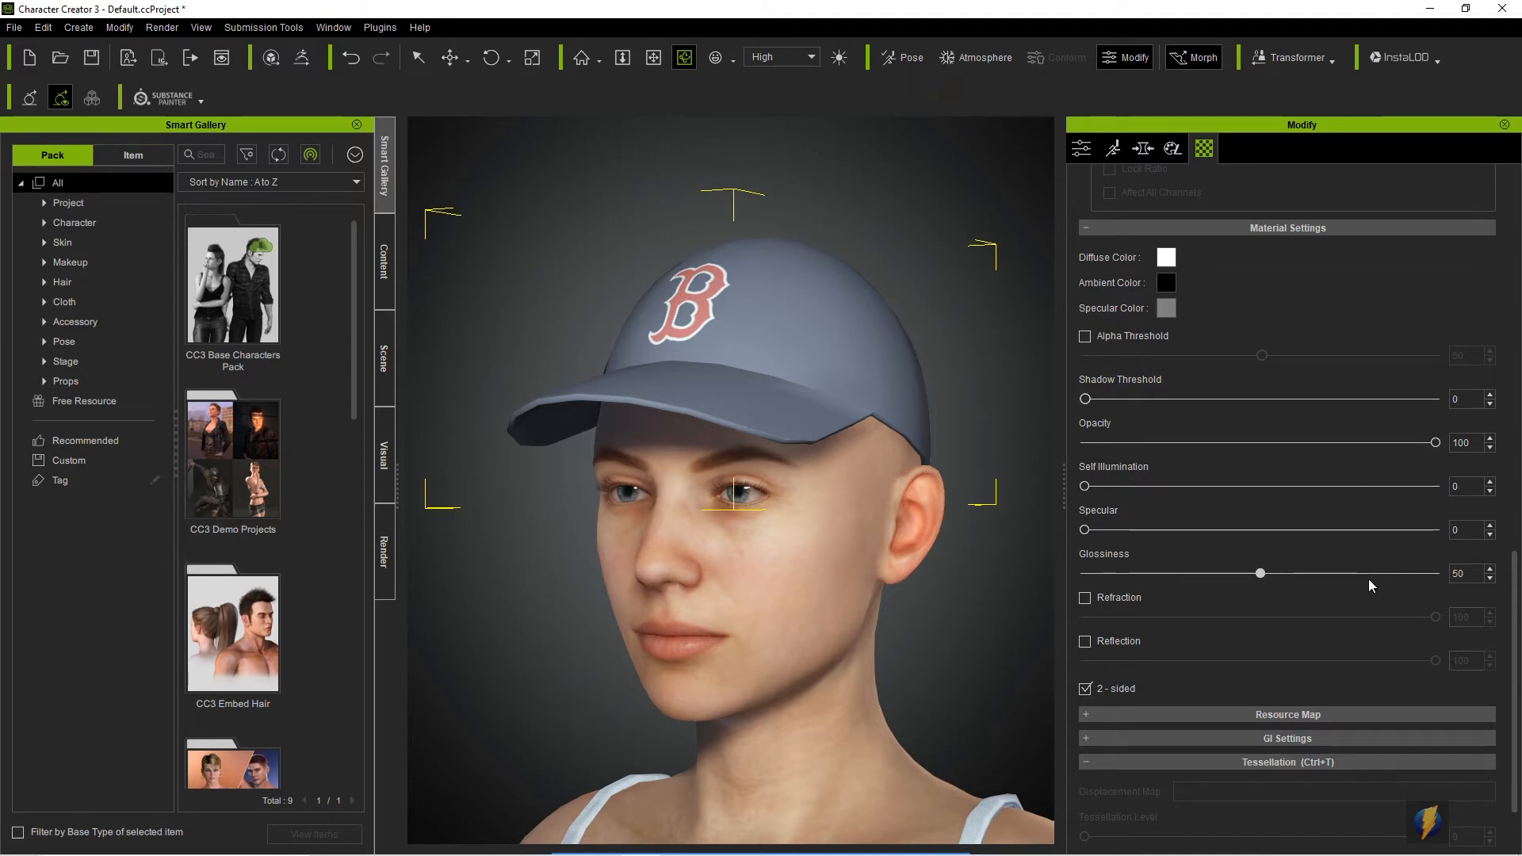
Raise the strength of the cap's Diffuse texture to 100
scroll(1336, 597, up, 1)
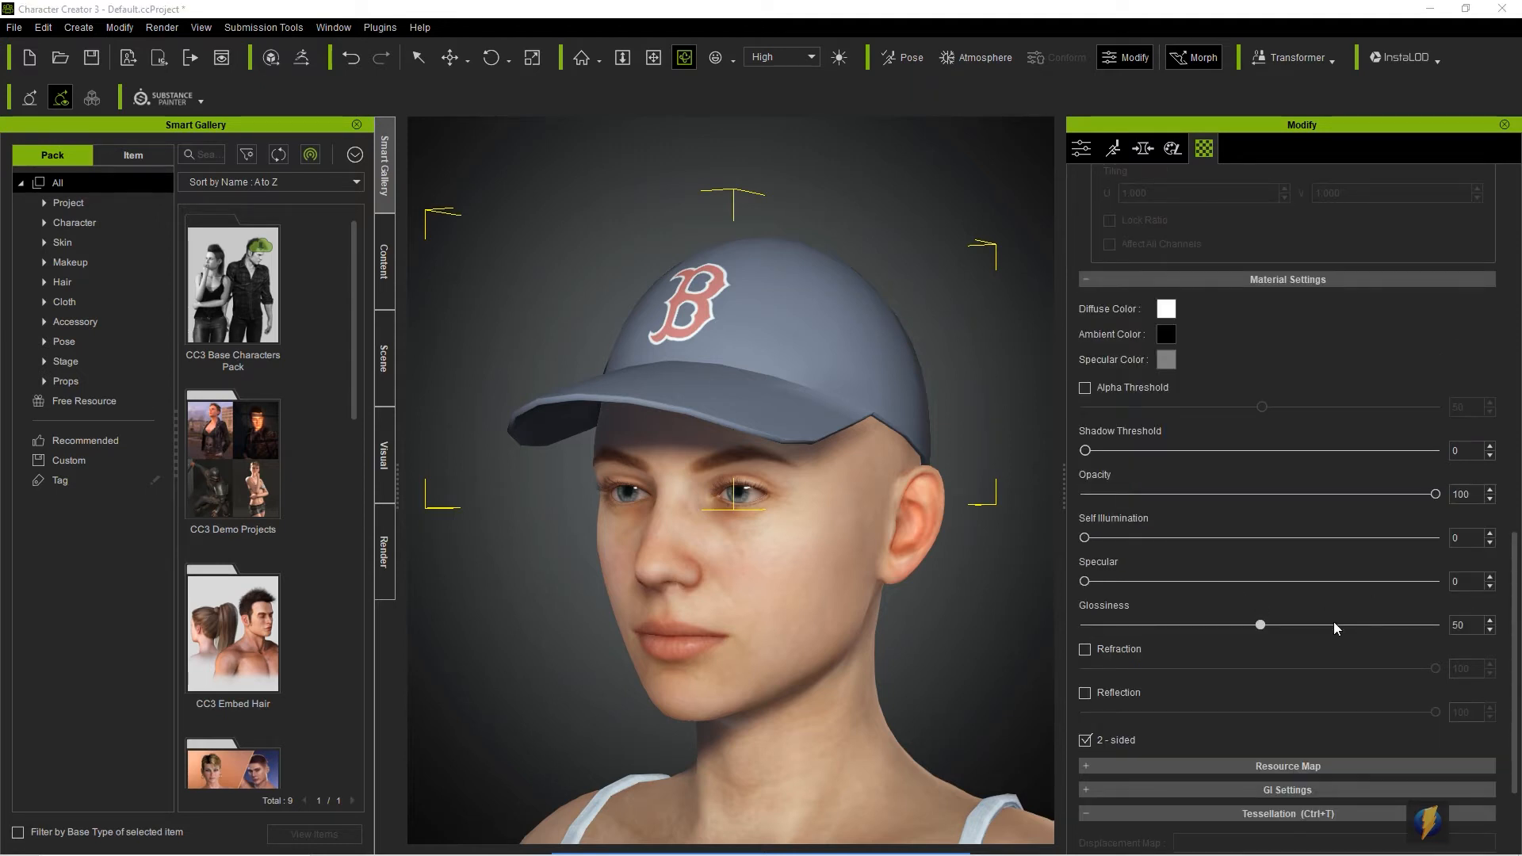
scroll(1333, 622, up, 10)
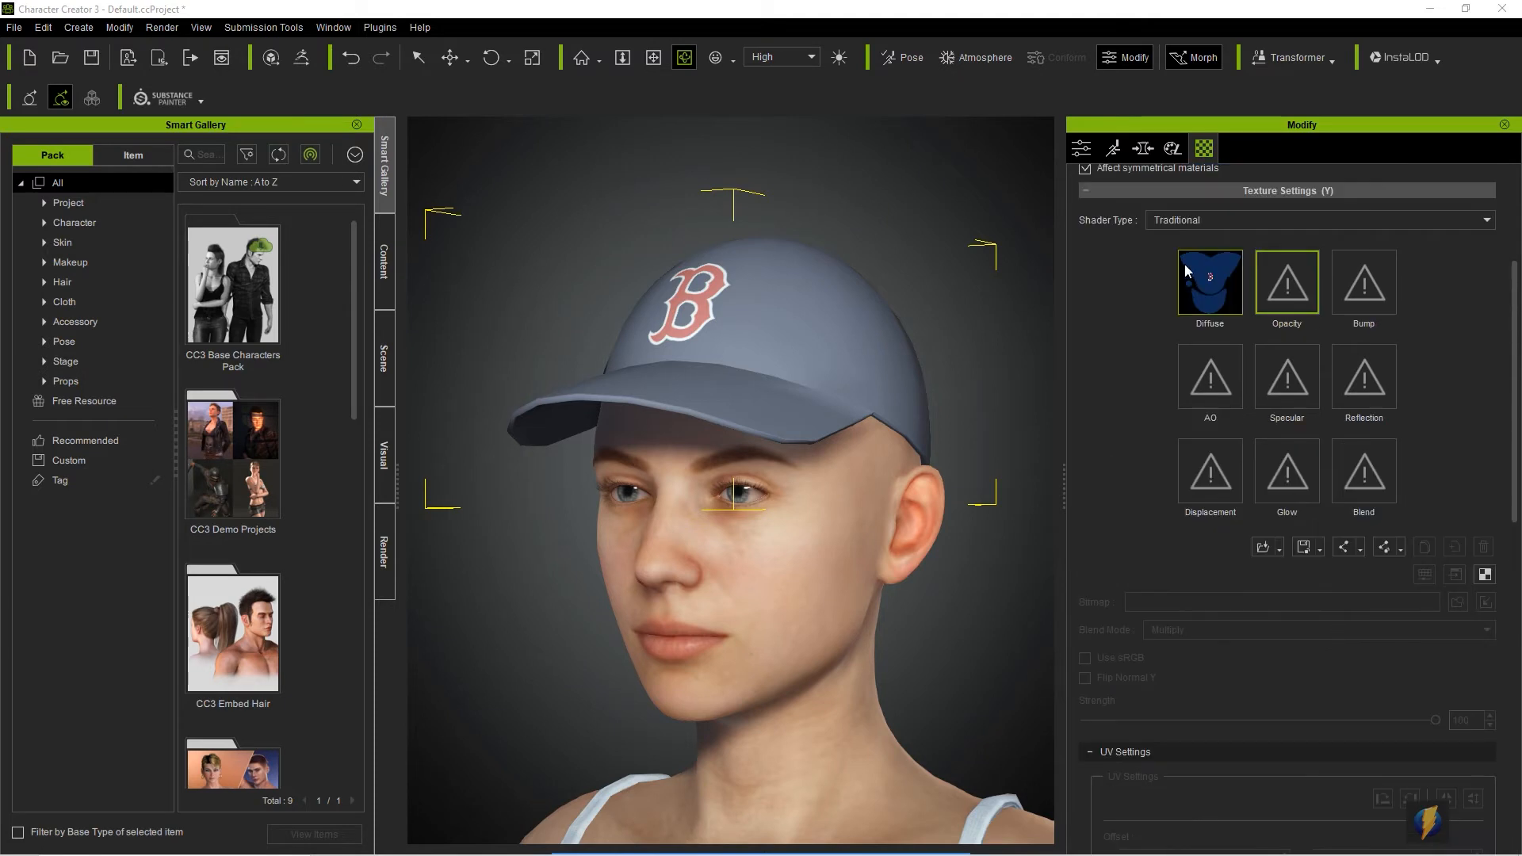
click(1209, 286)
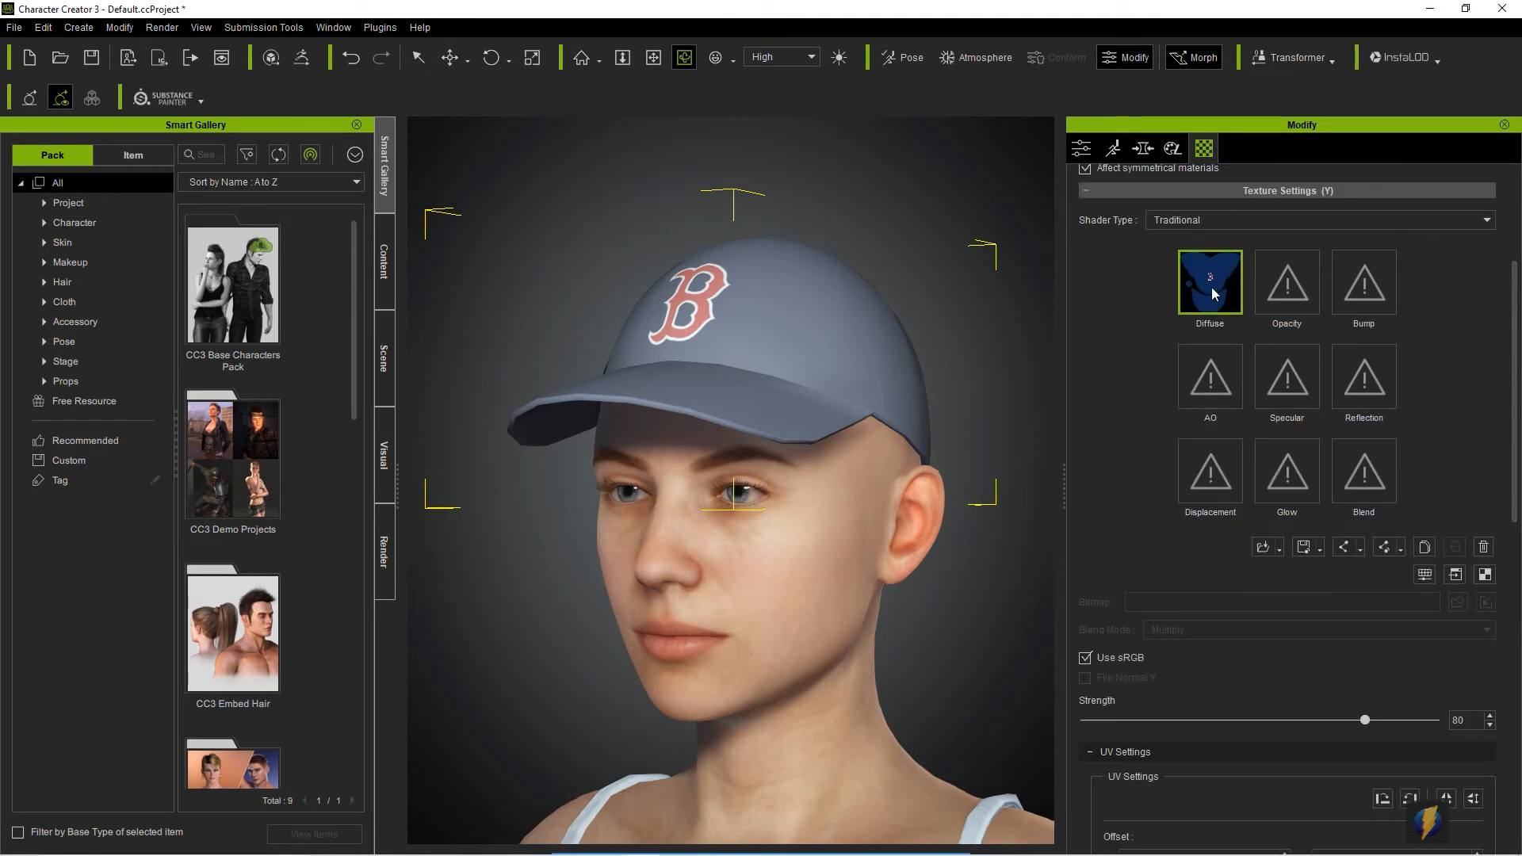
scroll(1275, 531, down, 3)
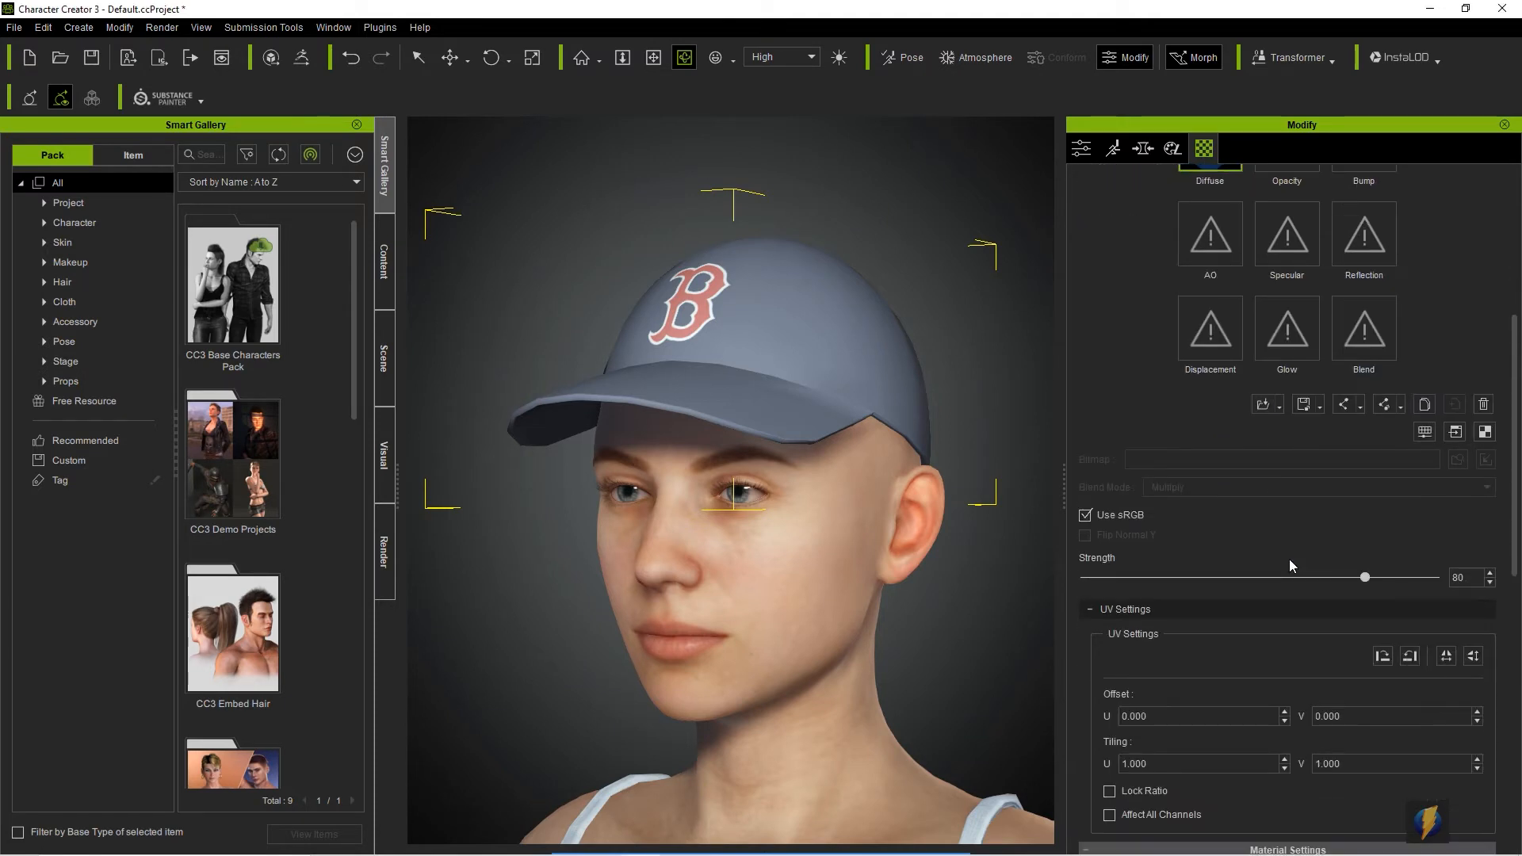
scroll(1447, 607, down, 2)
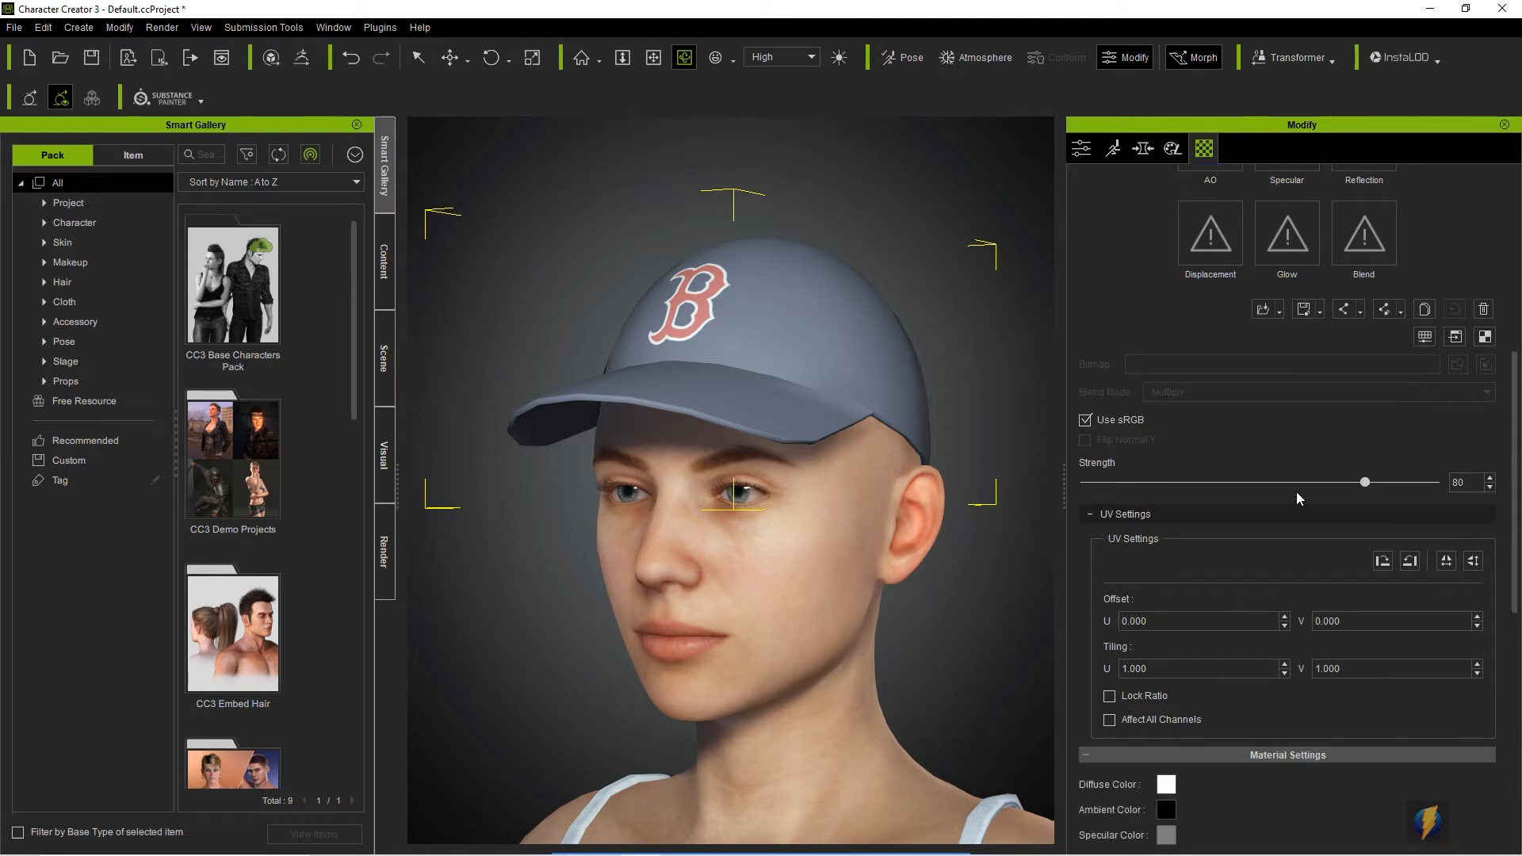
drag(1367, 485, 1453, 490)
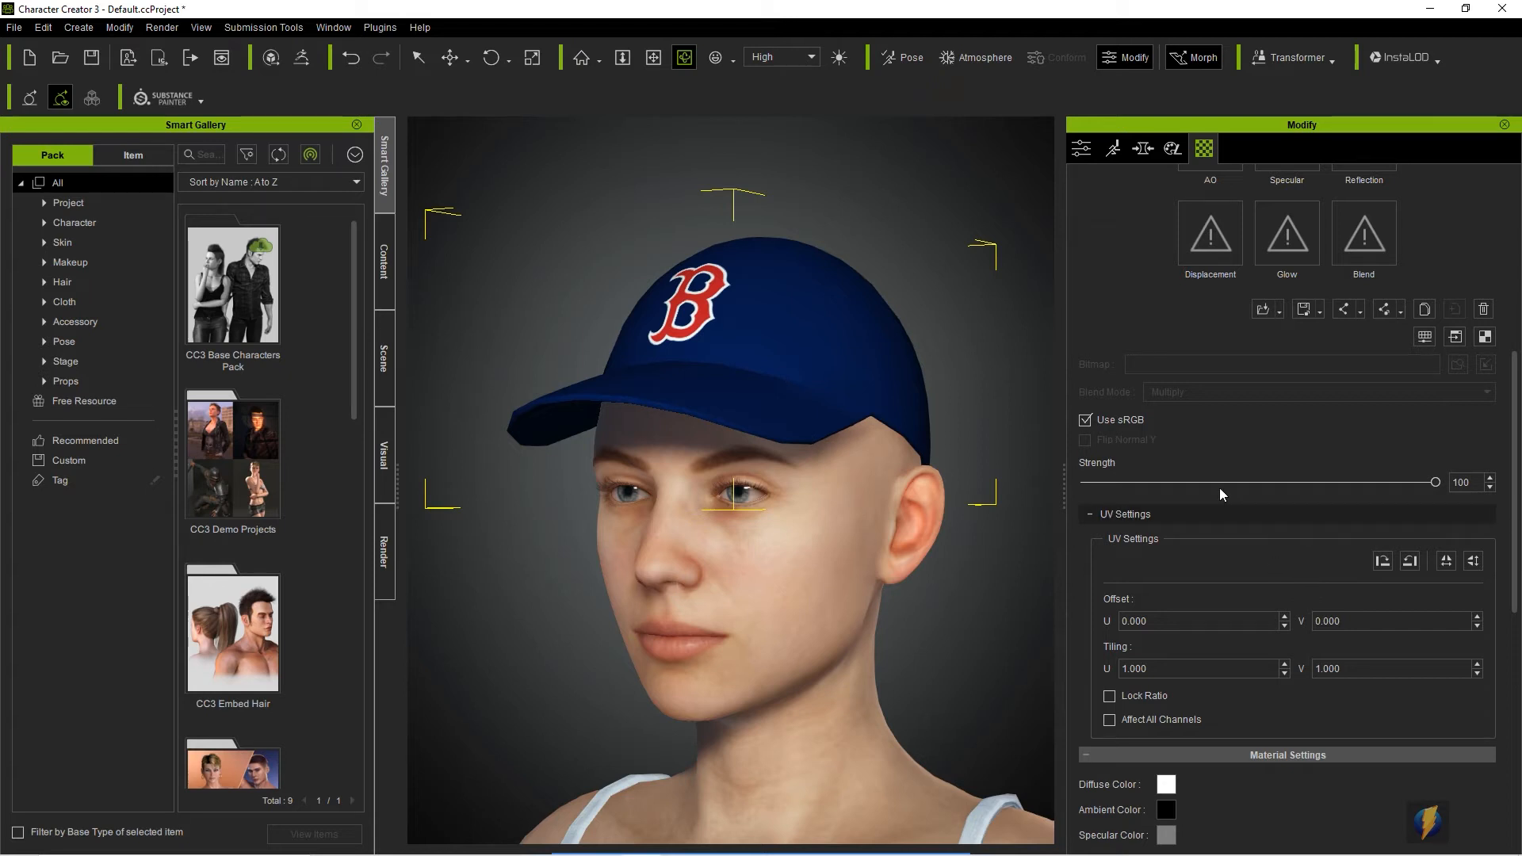
scroll(1277, 427, up, 5)
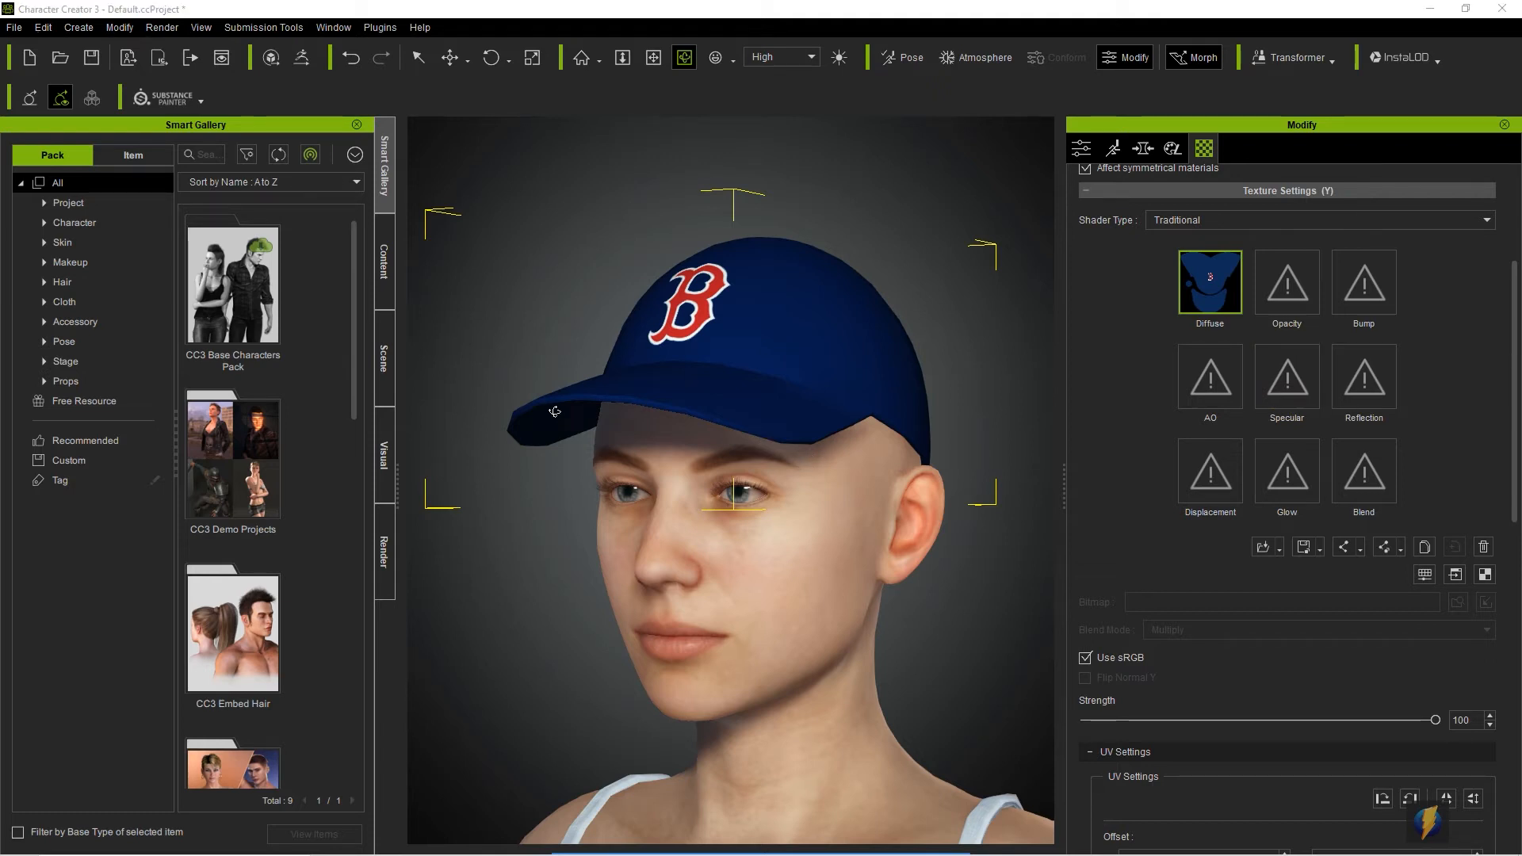
Apply the female MotionPlus pose Ponder to the character to test how the cap follows the head
click(384, 262)
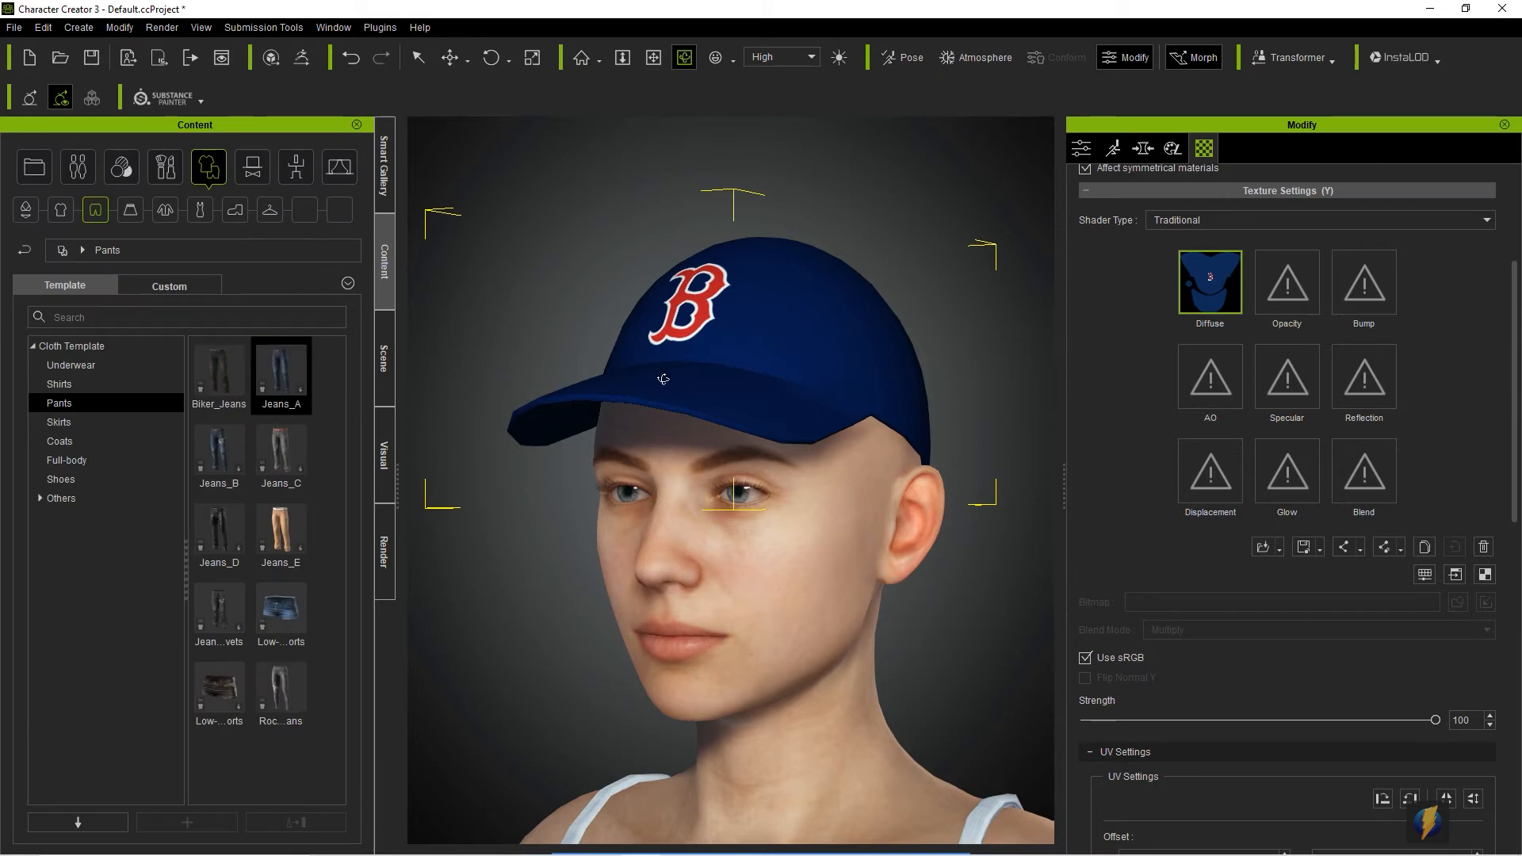
click(296, 166)
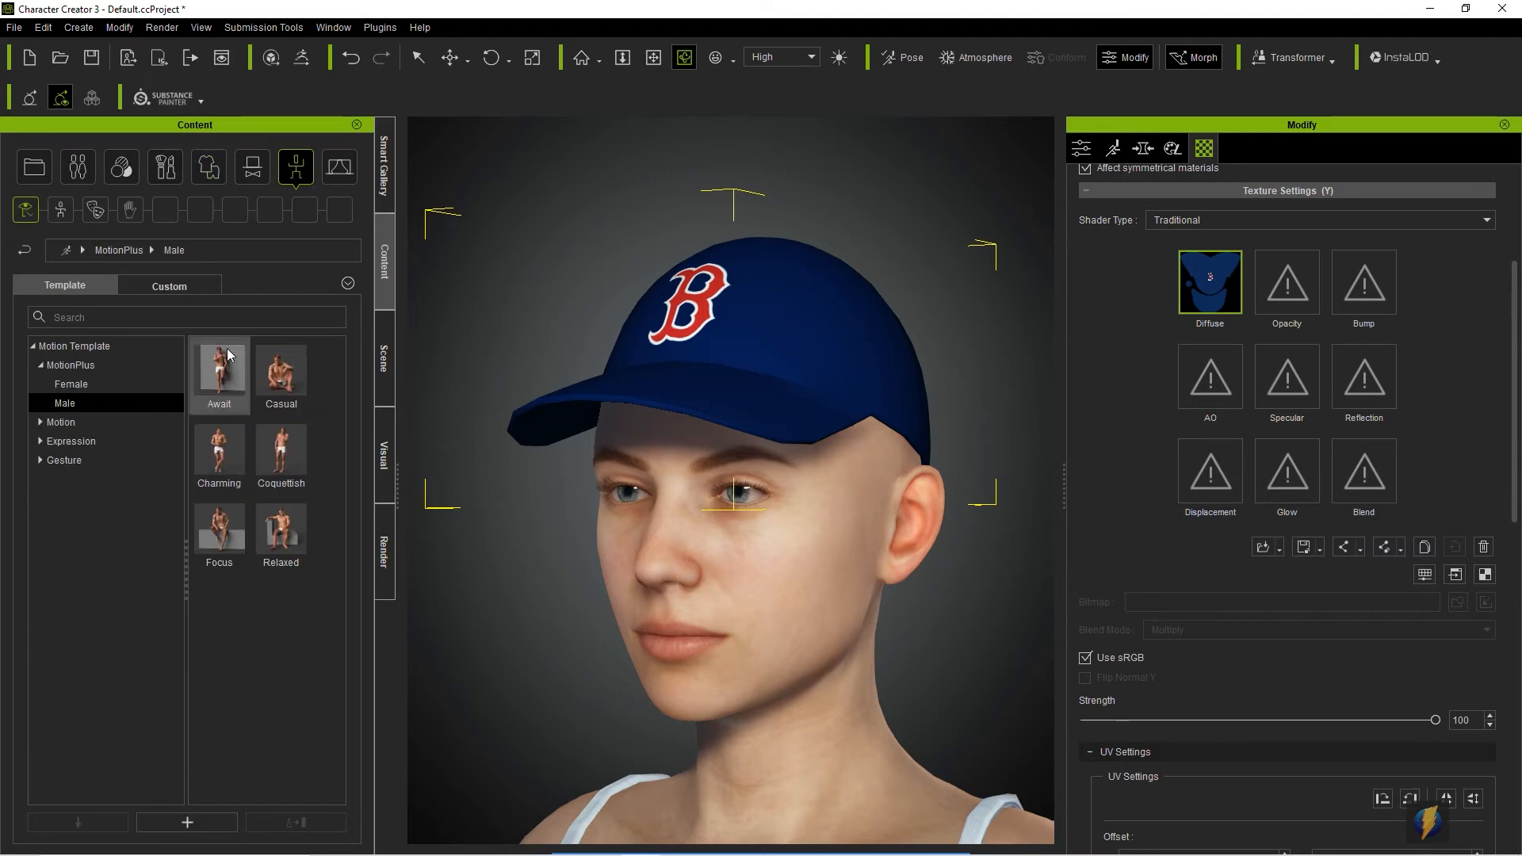
click(65, 384)
scroll(850, 502, down, 8)
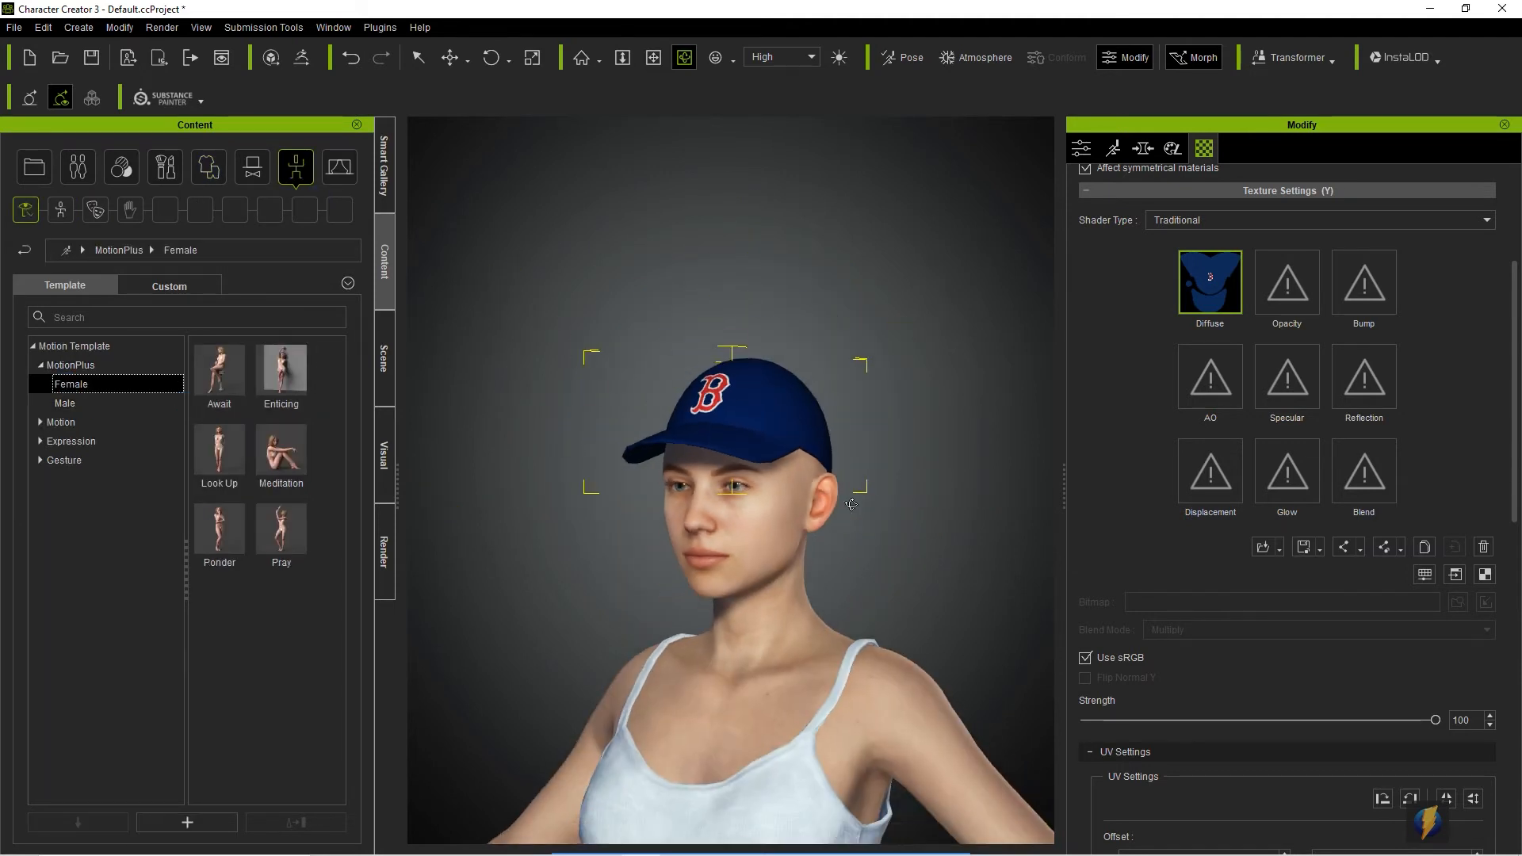
key(x)
drag(825, 610, 817, 312)
scroll(849, 415, down, 4)
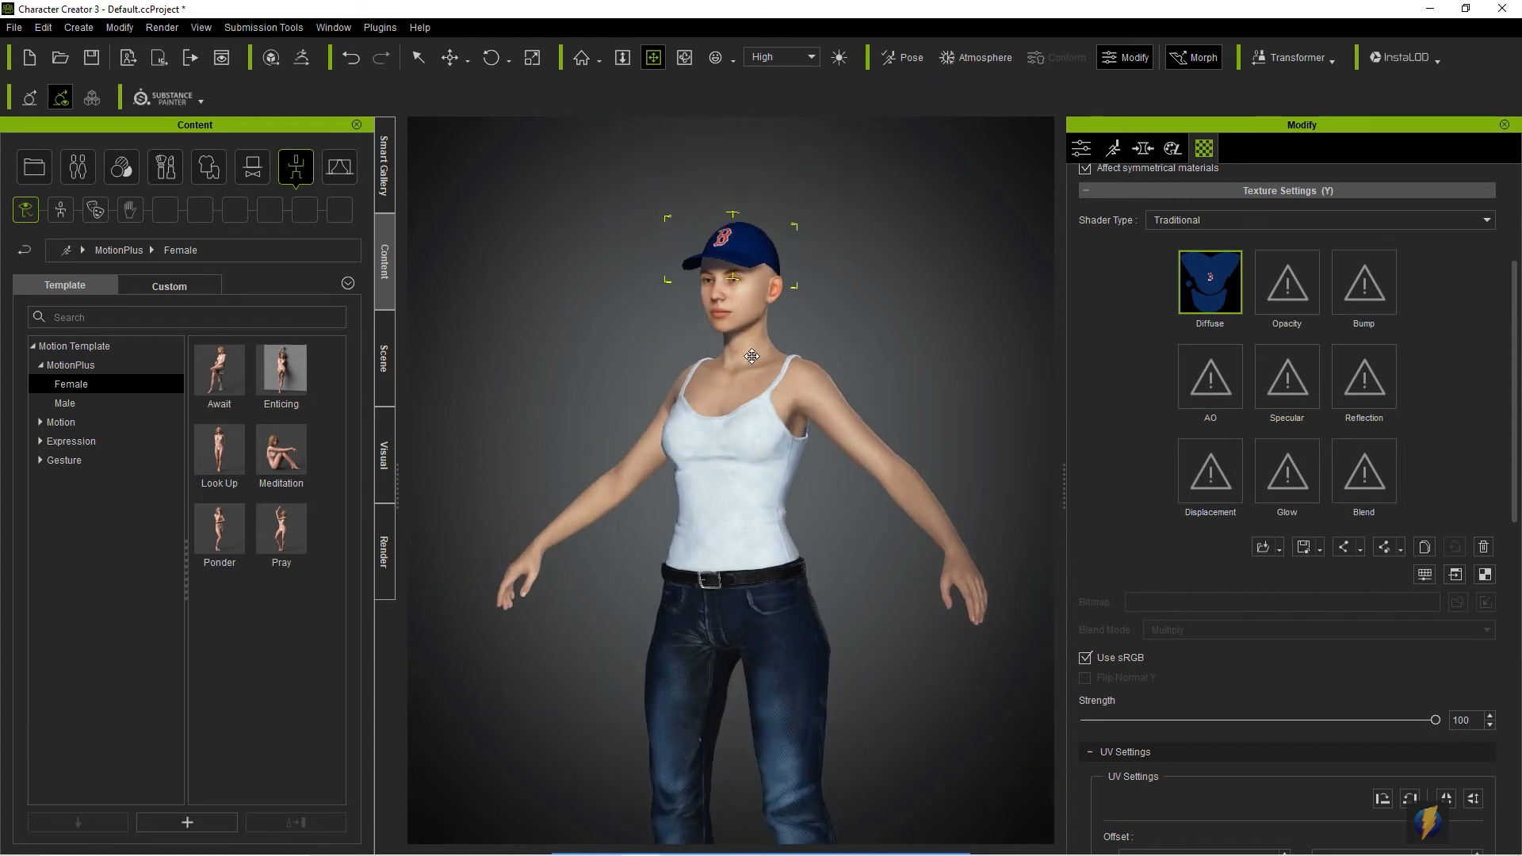
drag(219, 543, 822, 572)
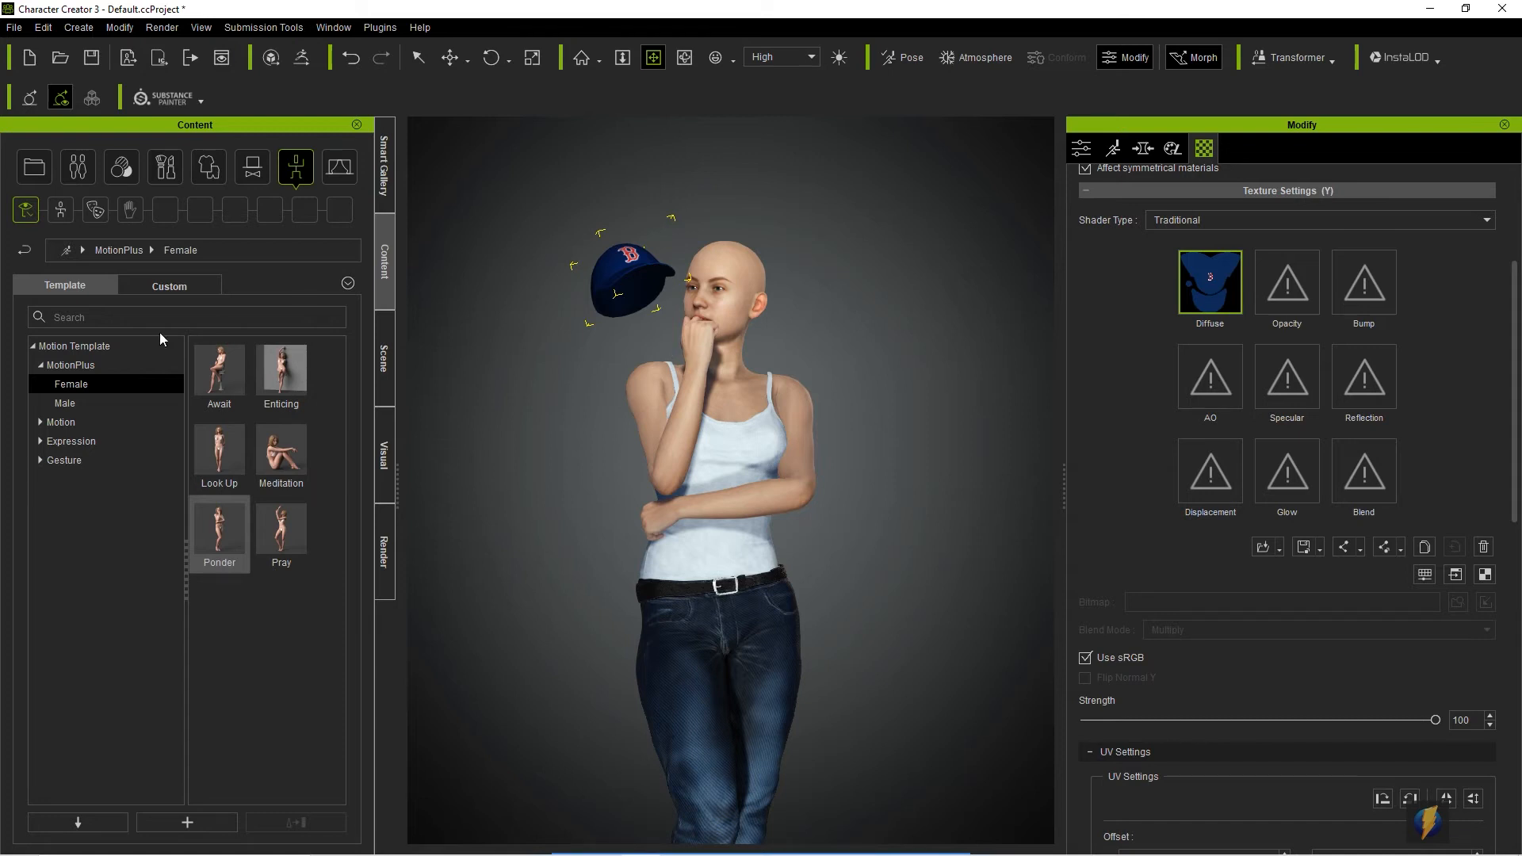
Return the character to the MotionPlus _Default pose and frame the upper body with the cap
click(73, 366)
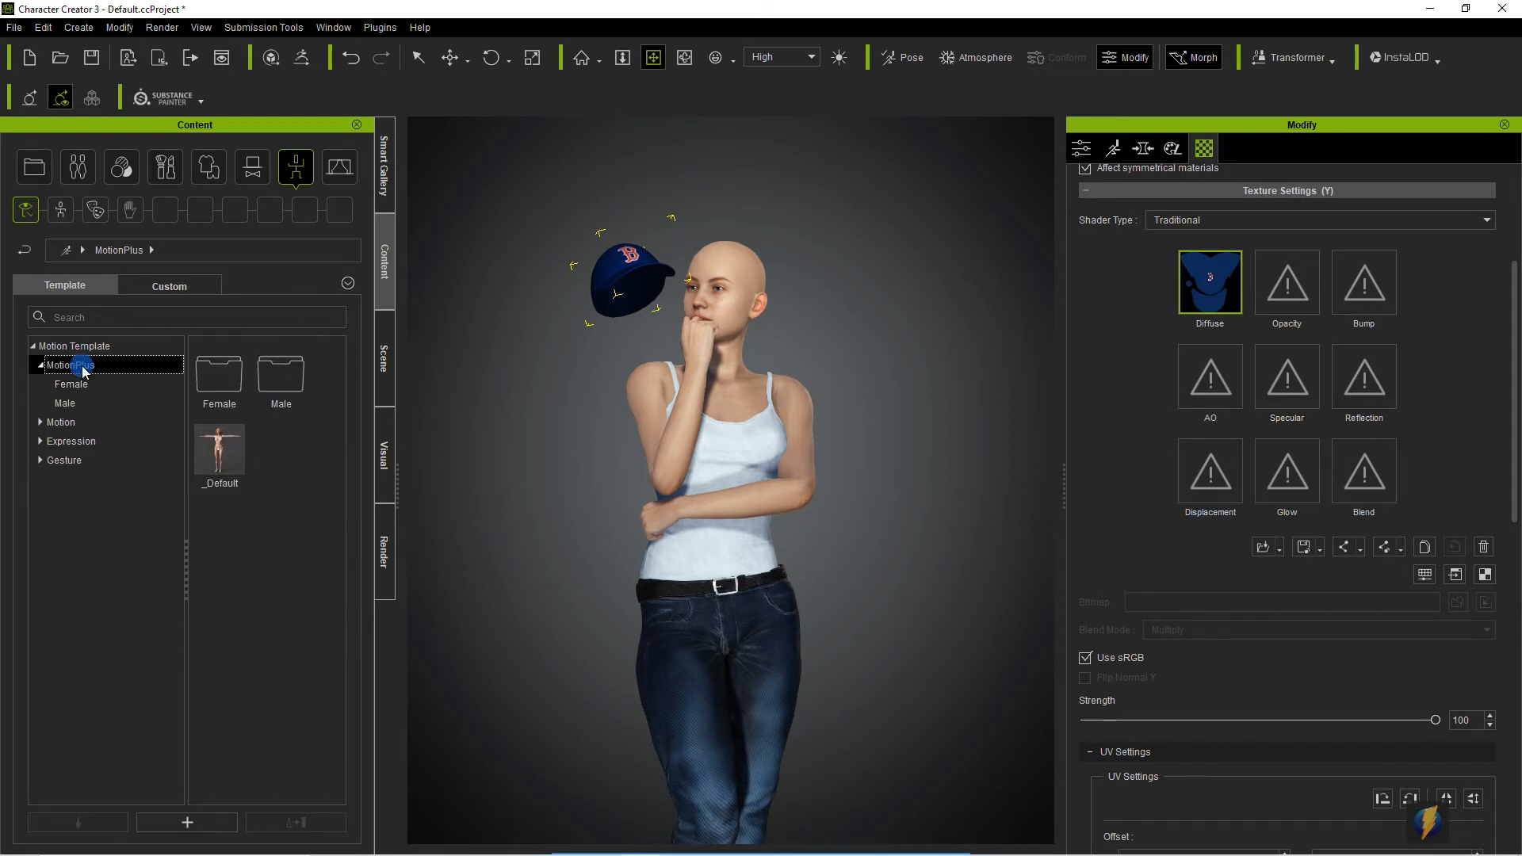
drag(224, 458, 733, 546)
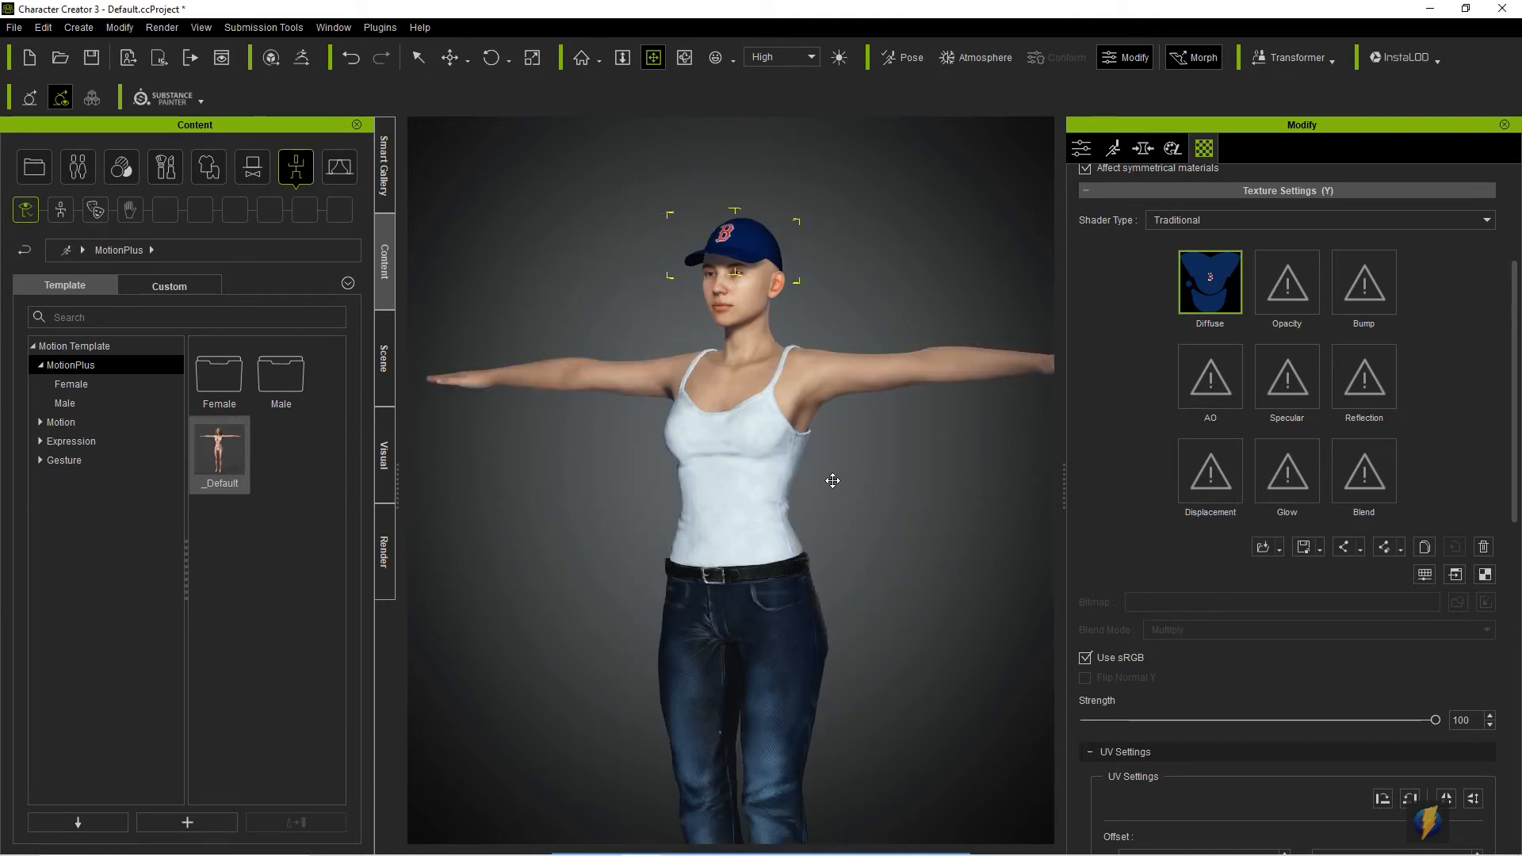
scroll(710, 559, up, 3)
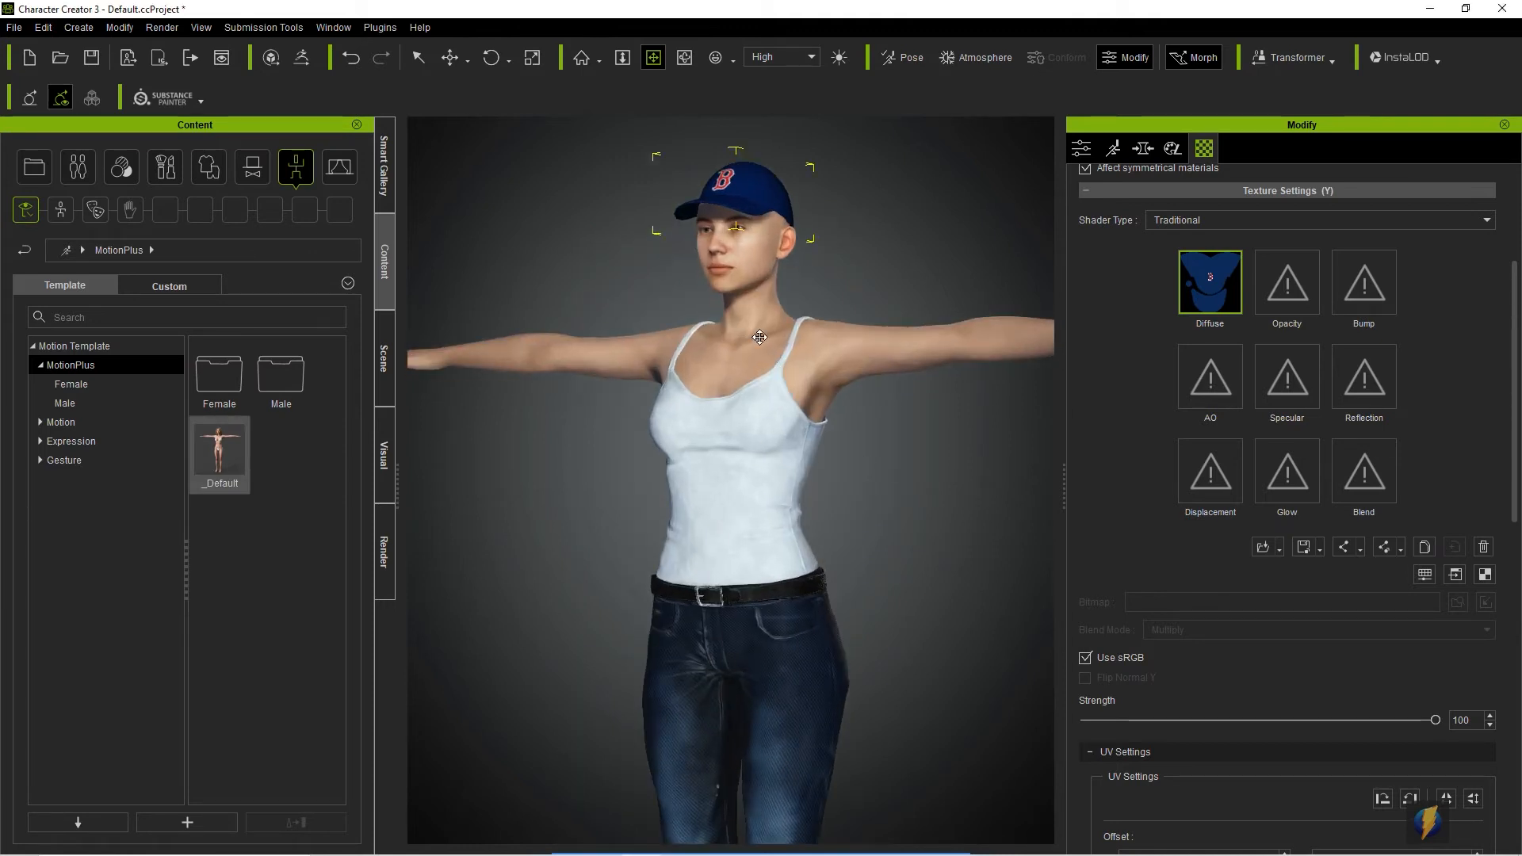
scroll(759, 338, up, 5)
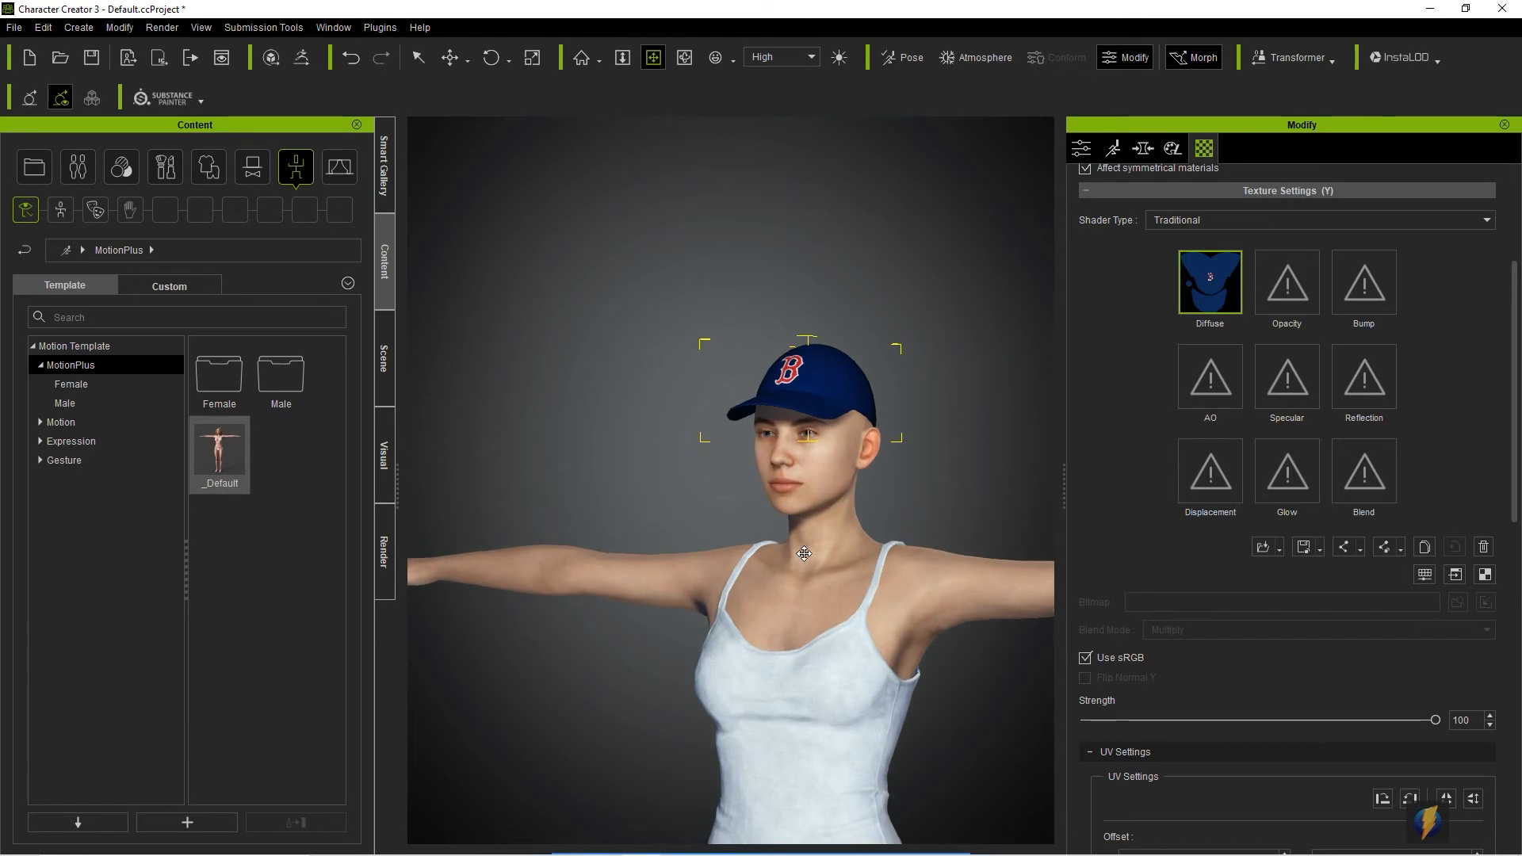
scroll(804, 554, up, 2)
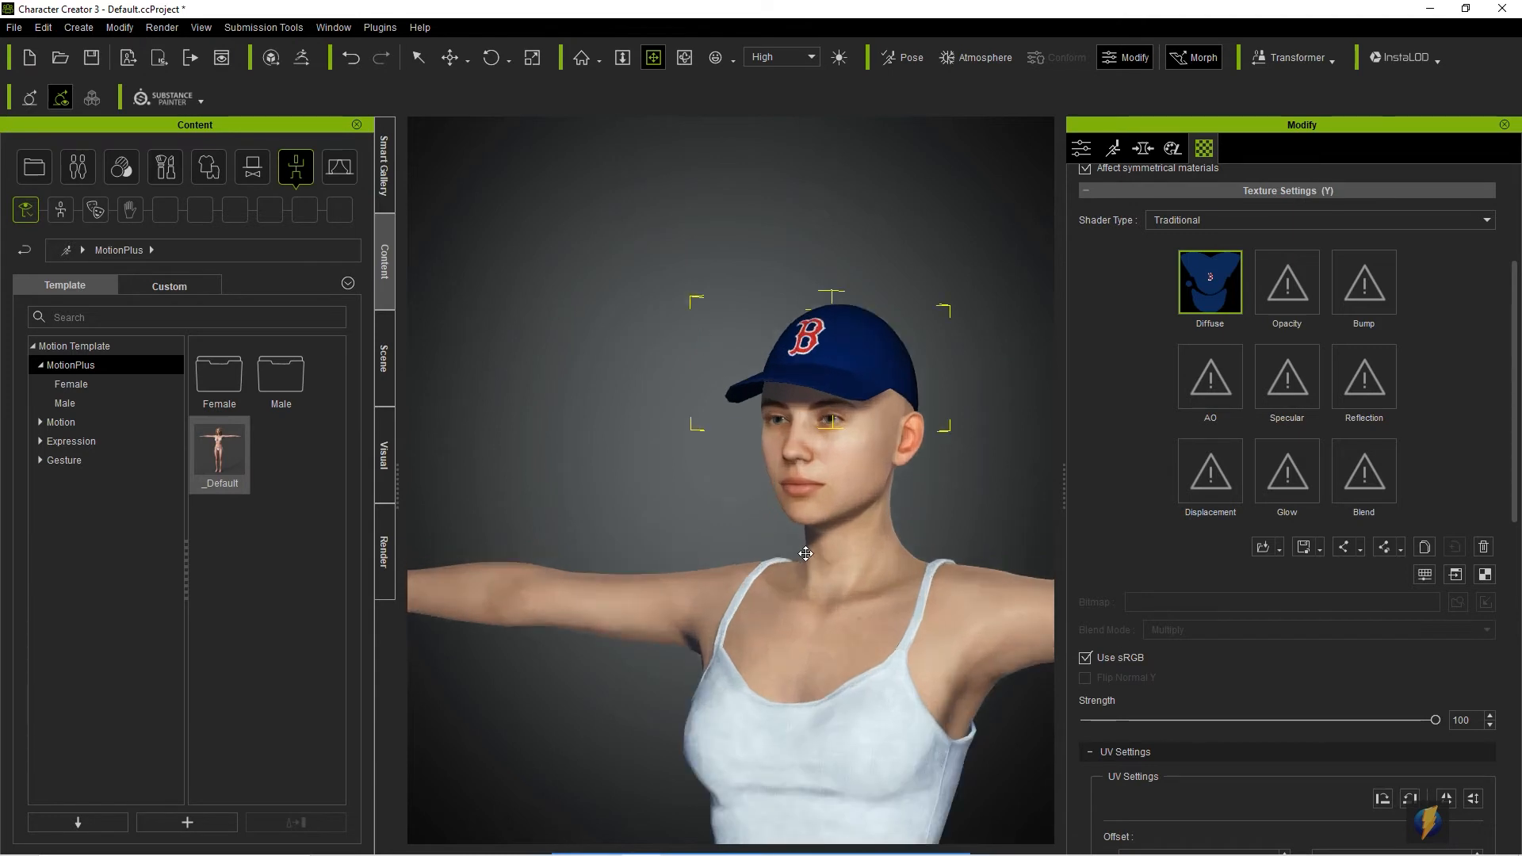
middle_drag(886, 541, 783, 514)
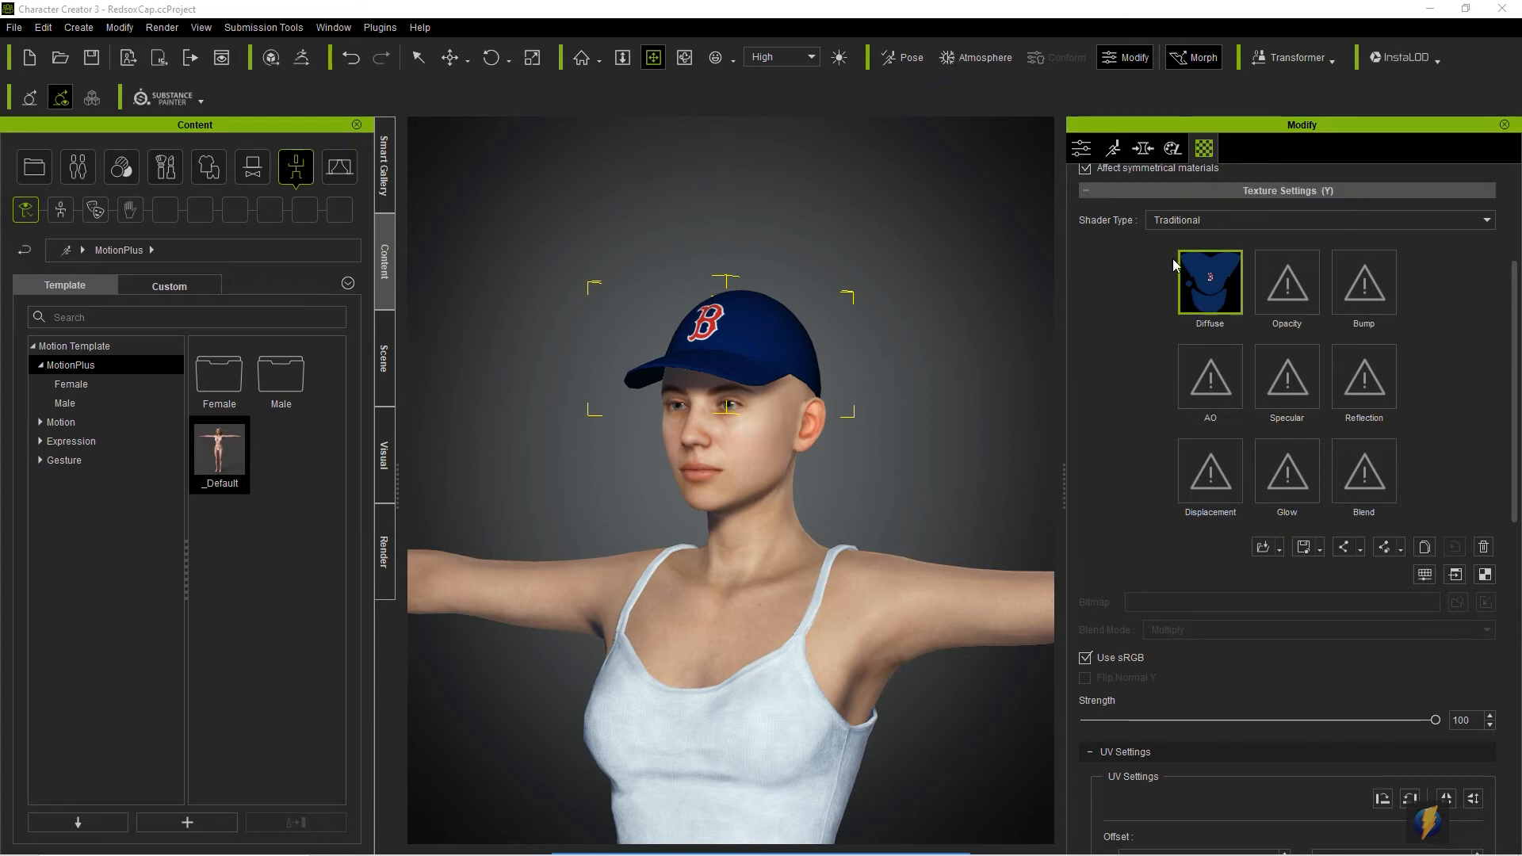
Transfer skin weights to the Baseball_cap accessory using the Other template preset
click(1079, 151)
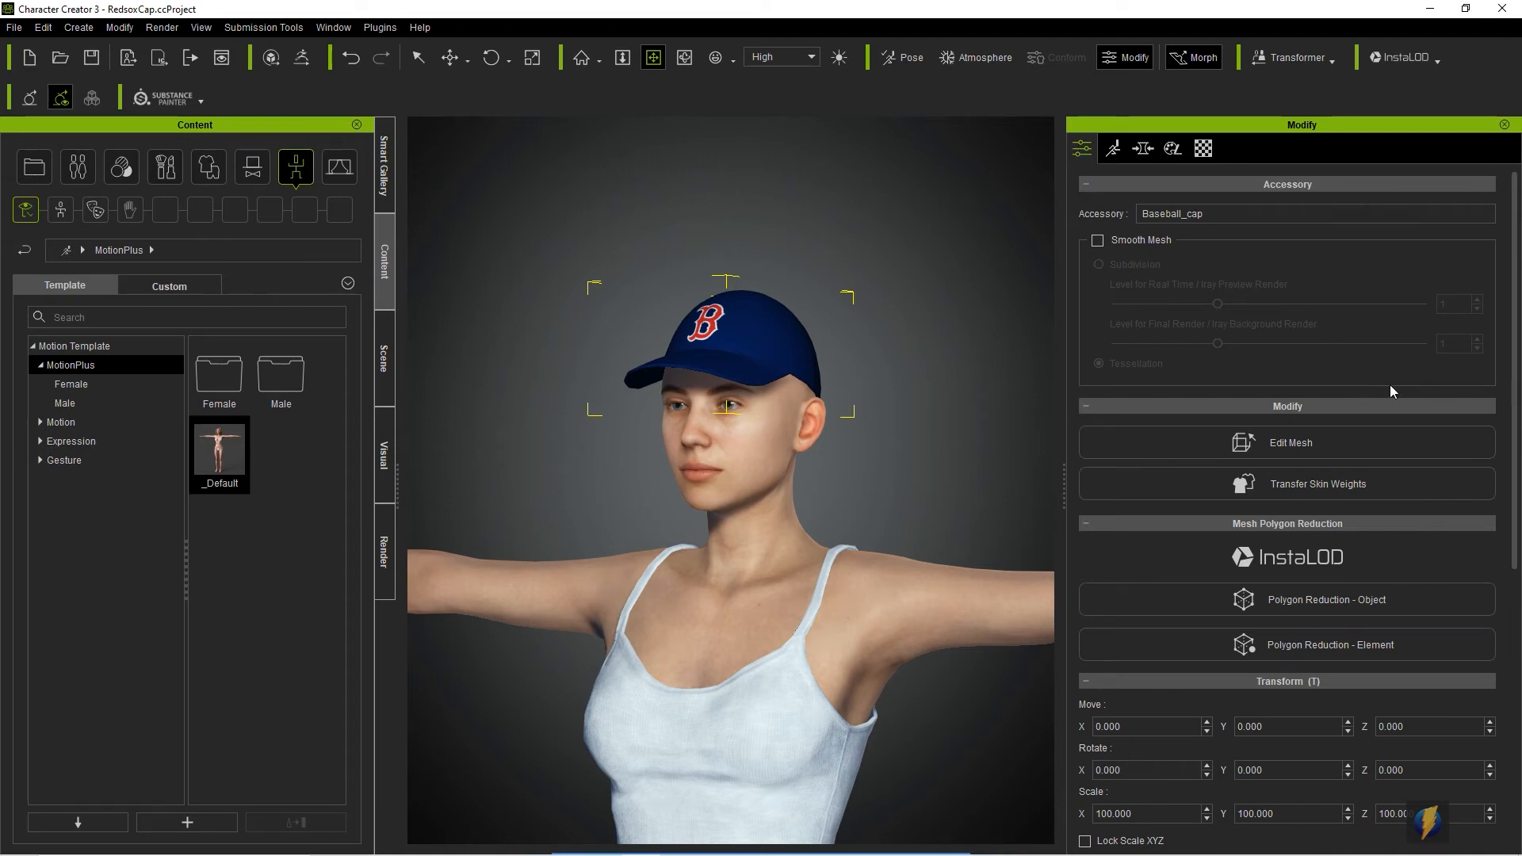
scroll(1394, 376, down, 5)
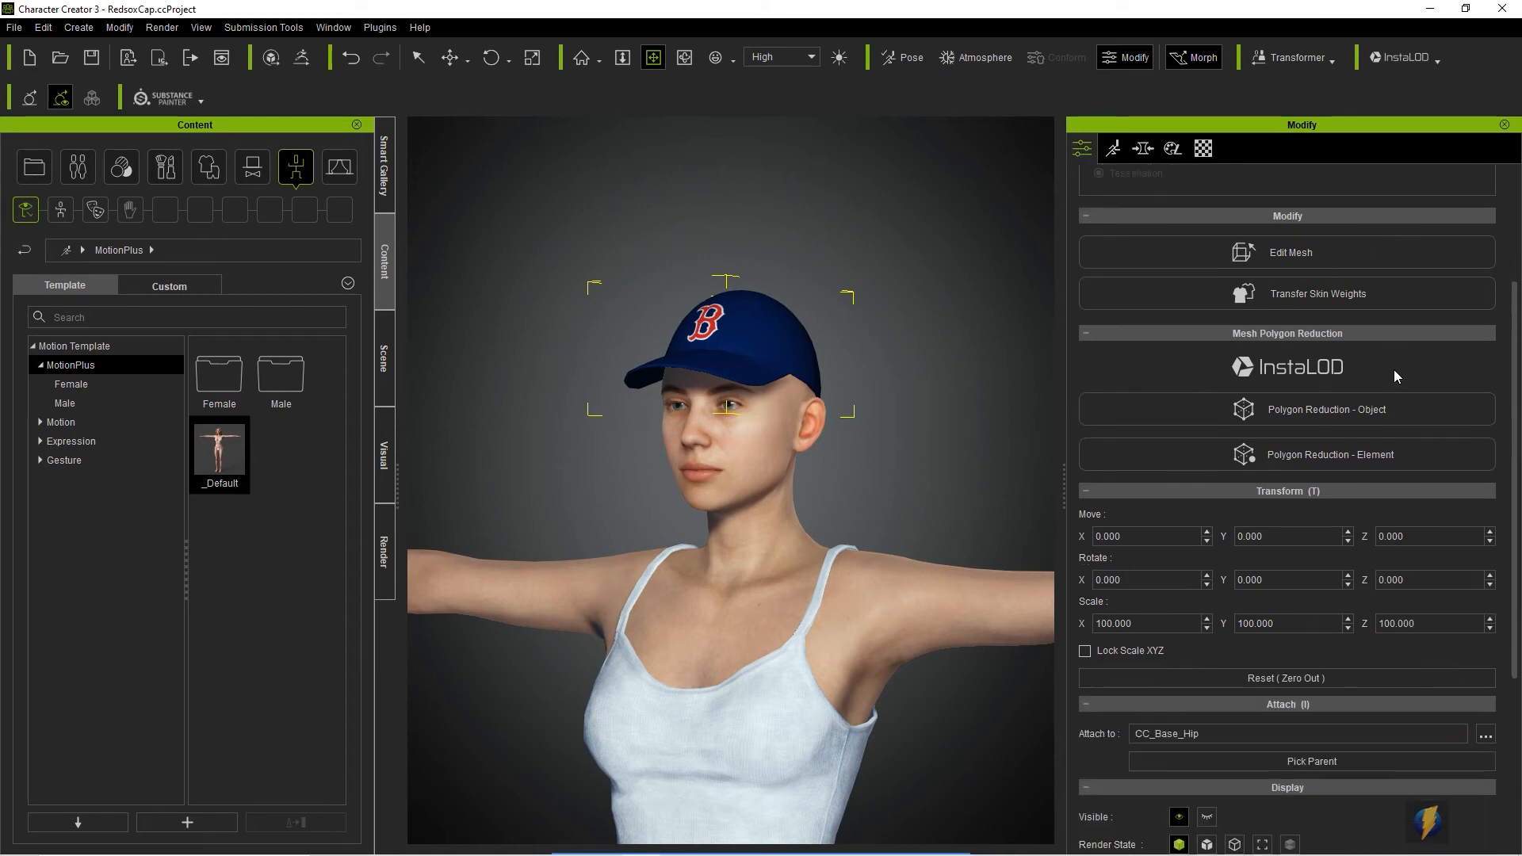
scroll(1383, 389, down, 5)
scroll(1368, 413, up, 10)
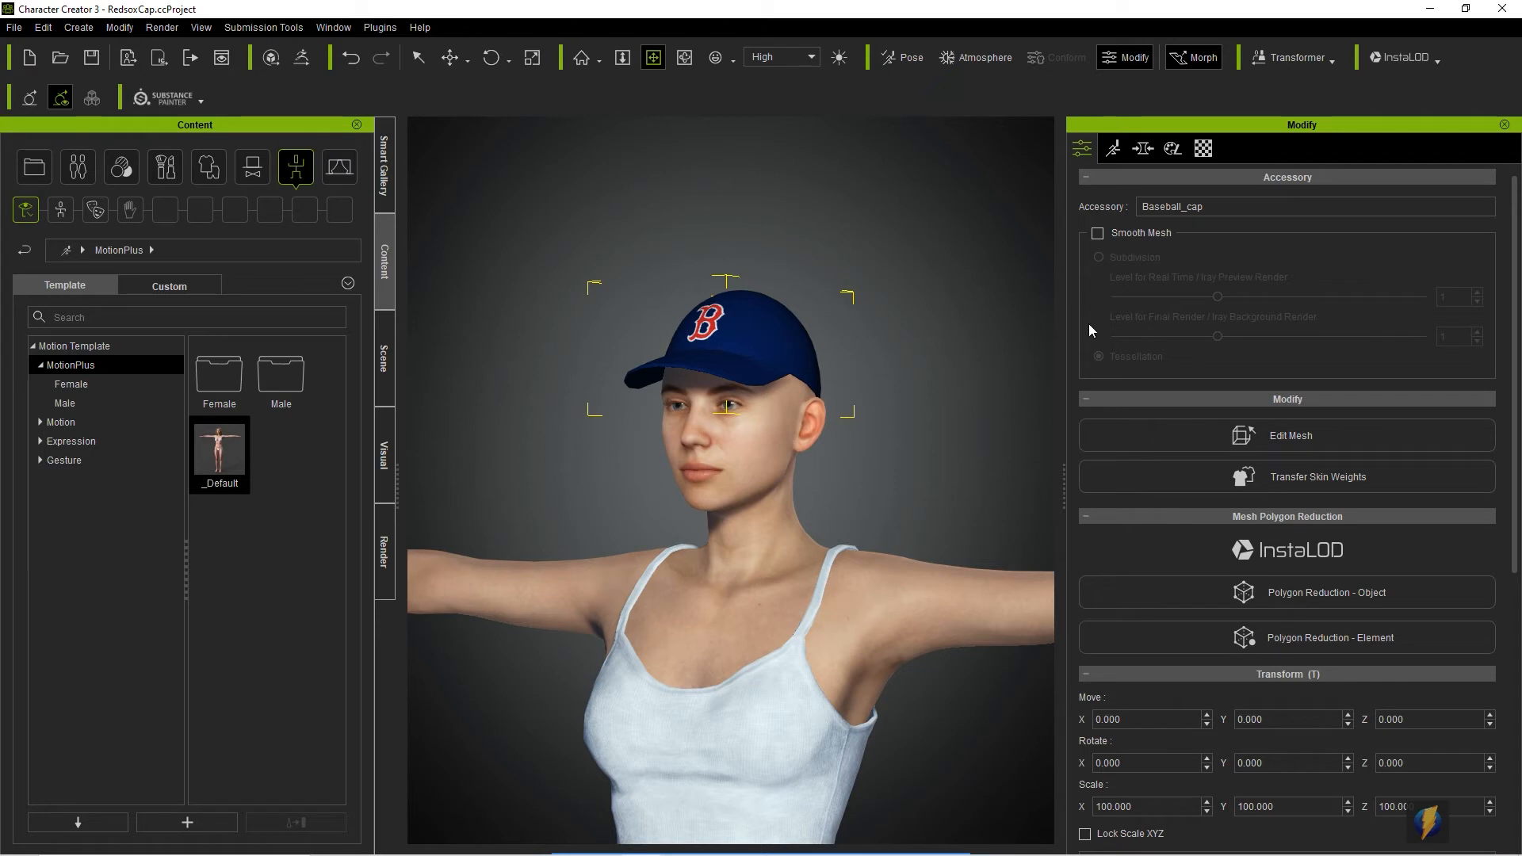
click(1282, 477)
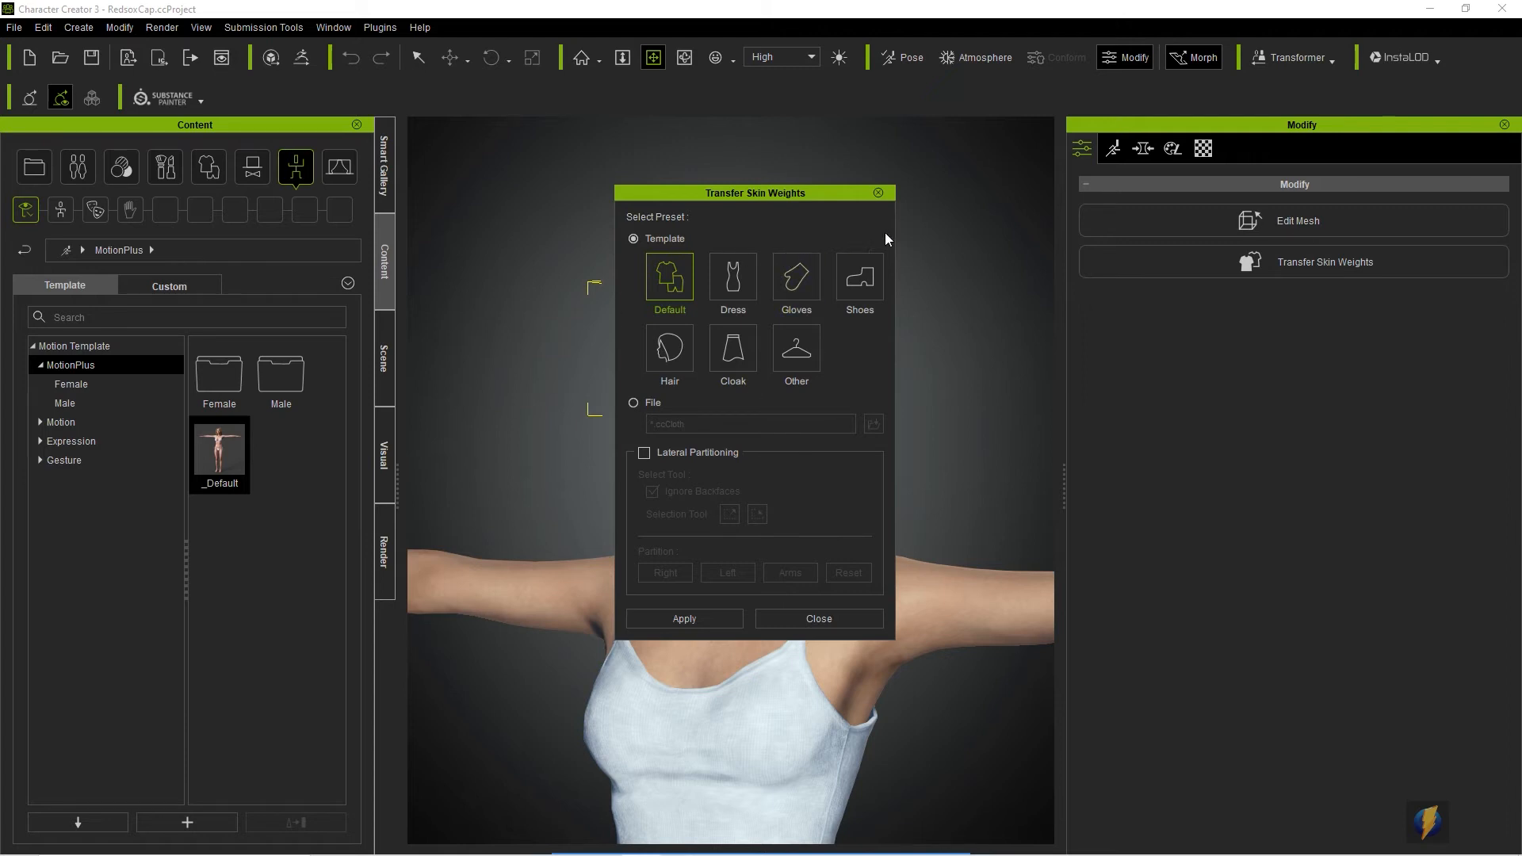
click(799, 359)
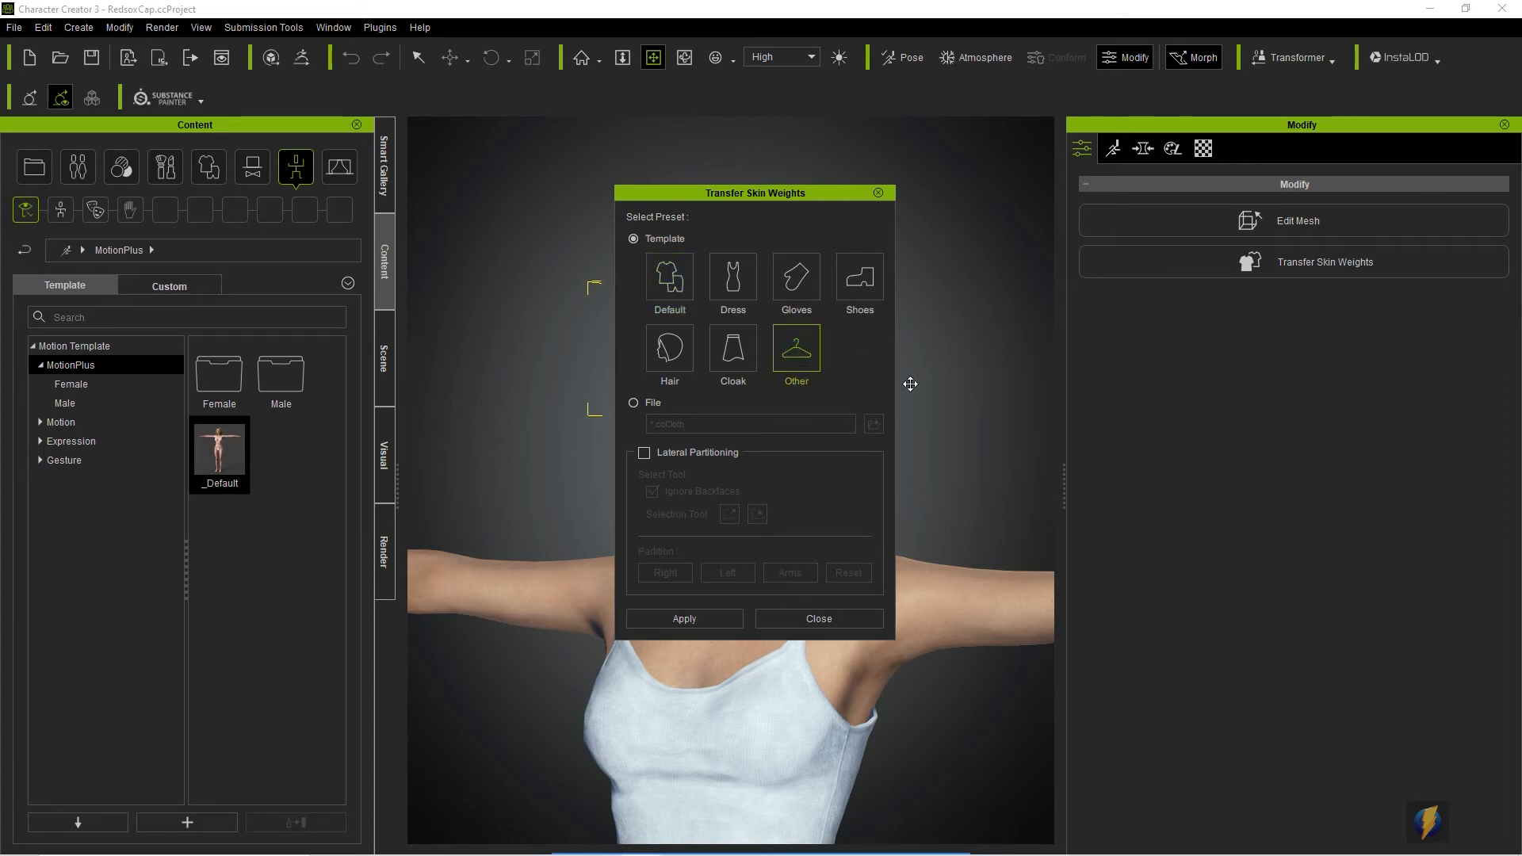
click(705, 617)
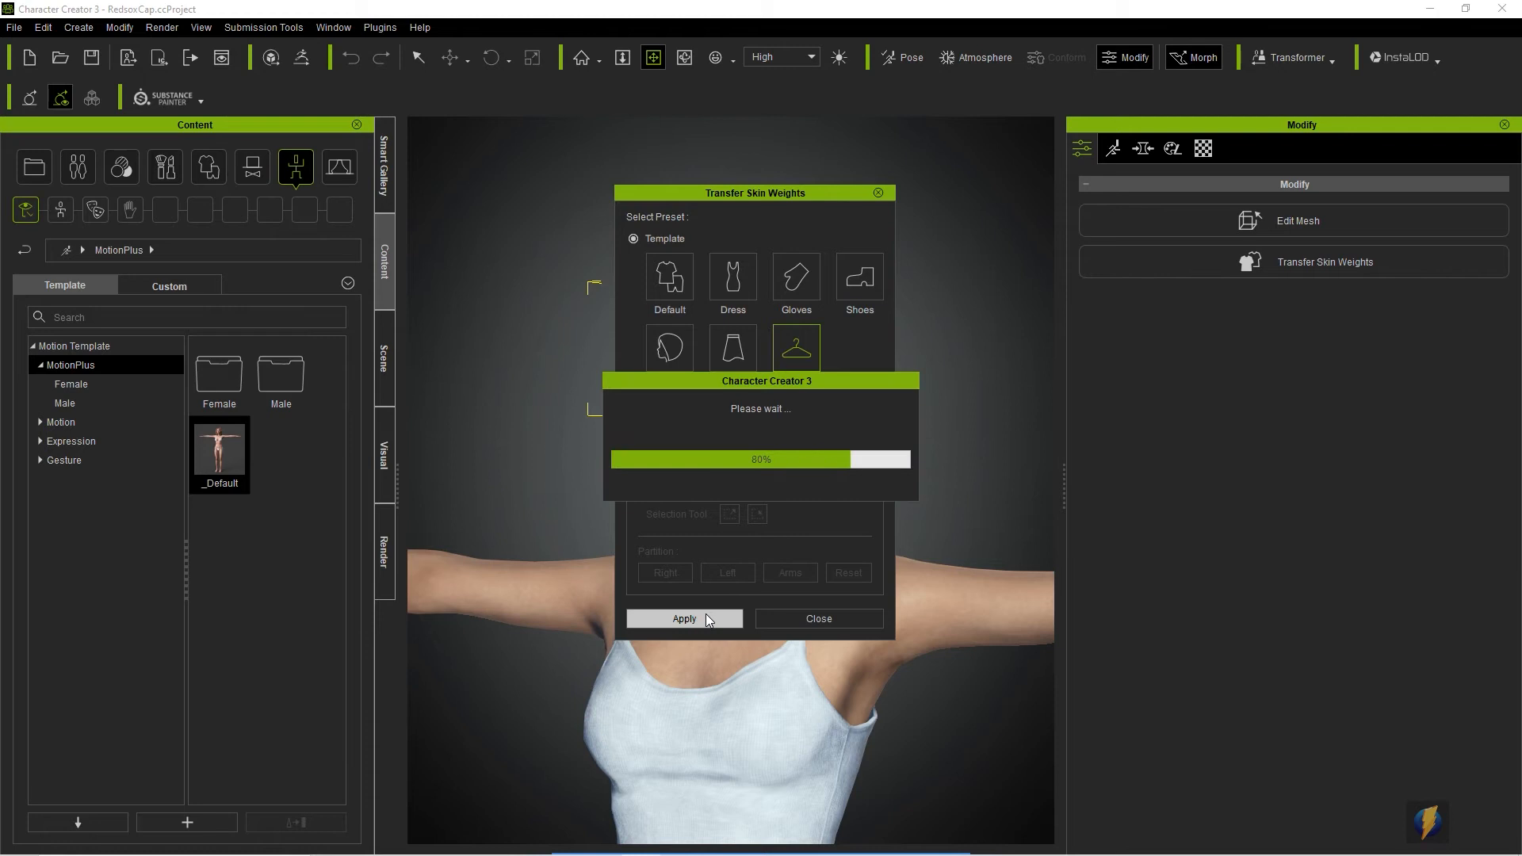
click(810, 617)
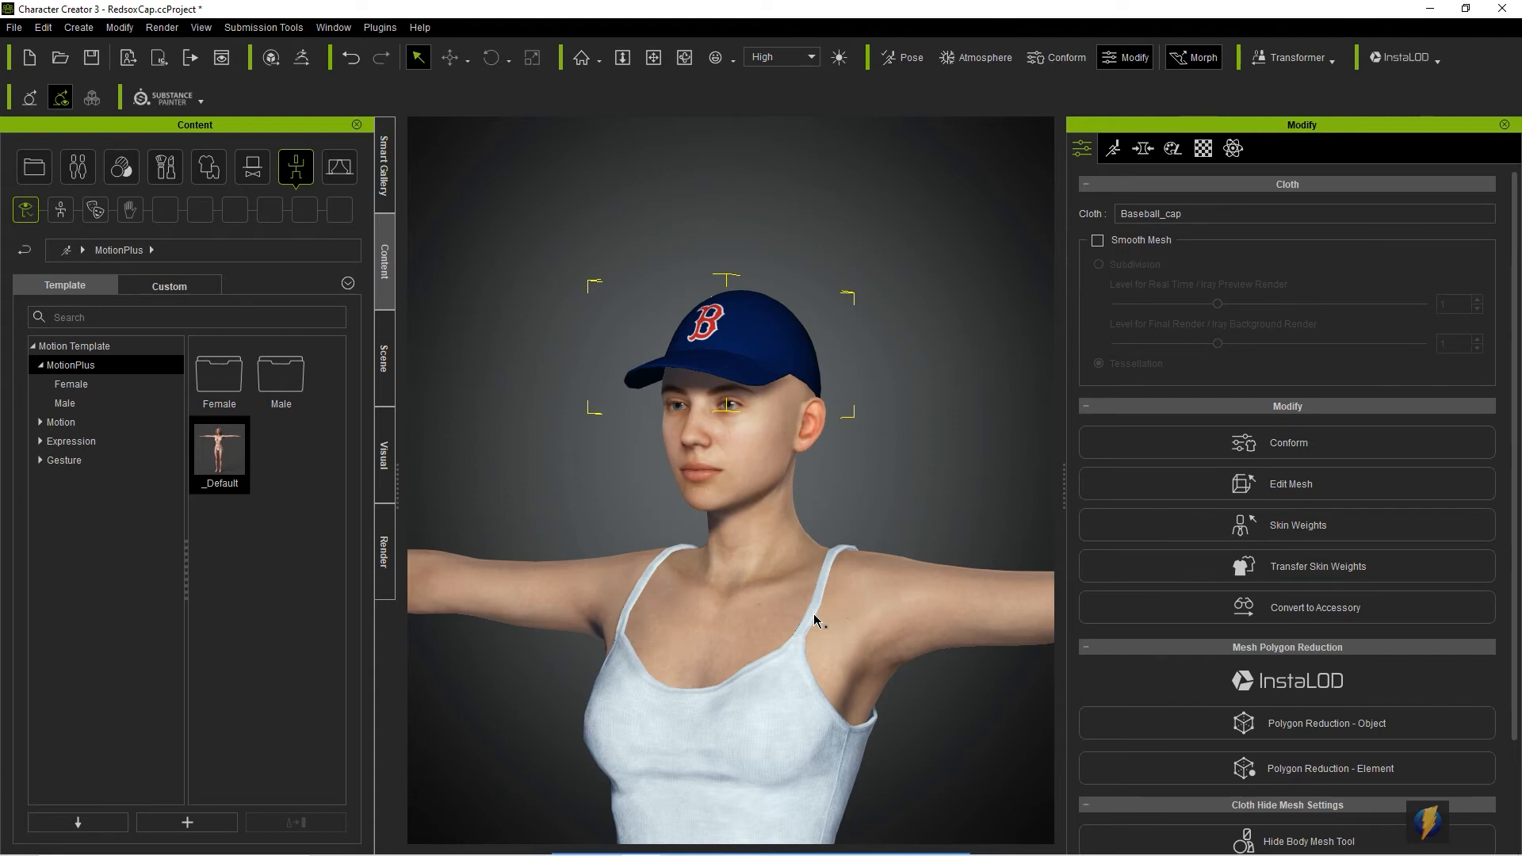
Test the skinned cap by applying the female poses Ponder and Pray to the character
click(68, 384)
drag(218, 530, 730, 590)
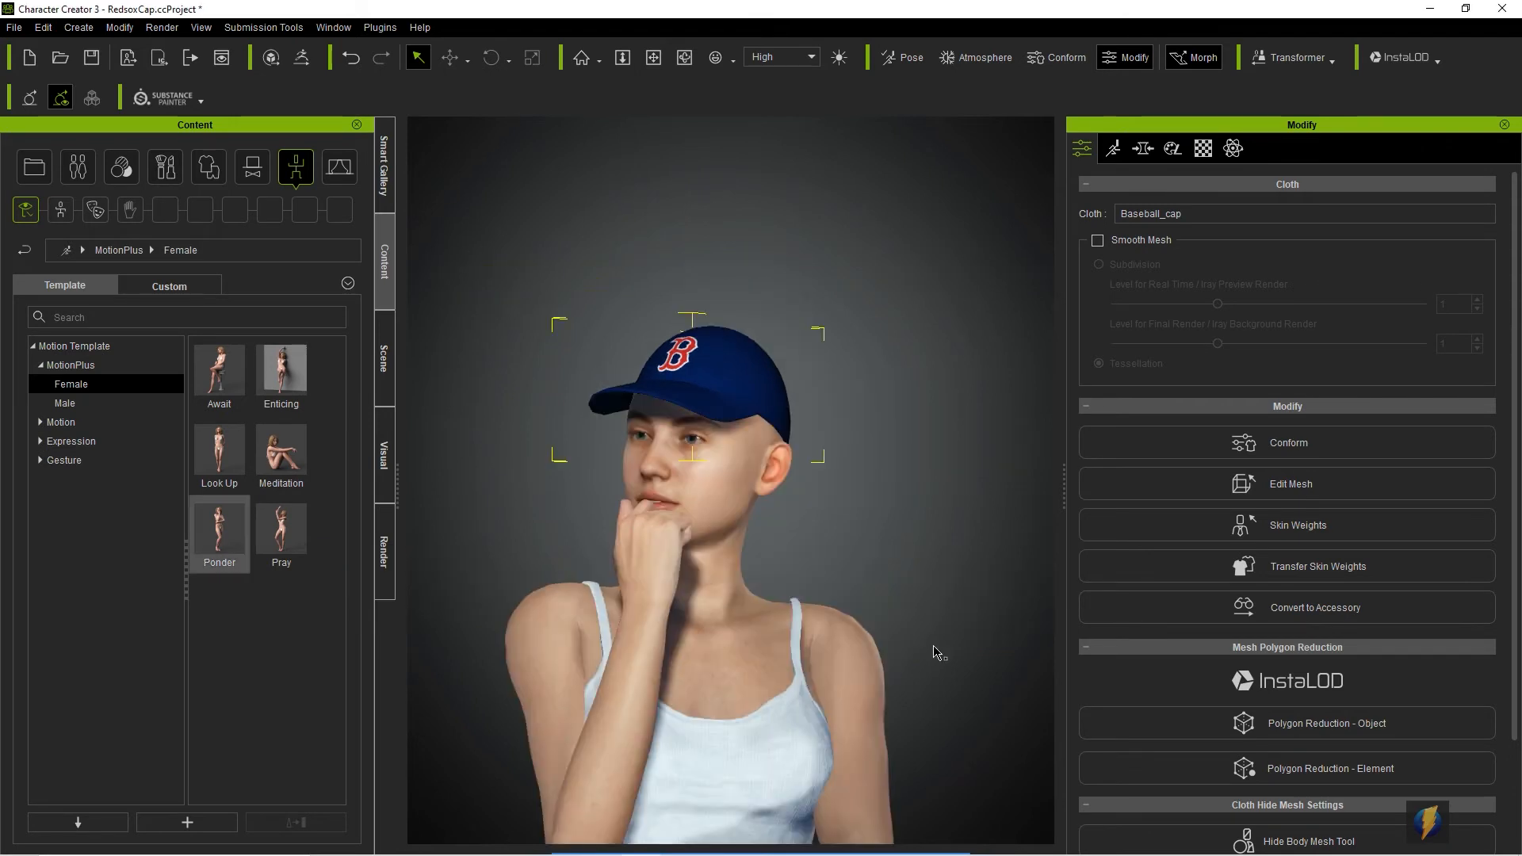
drag(282, 529, 713, 583)
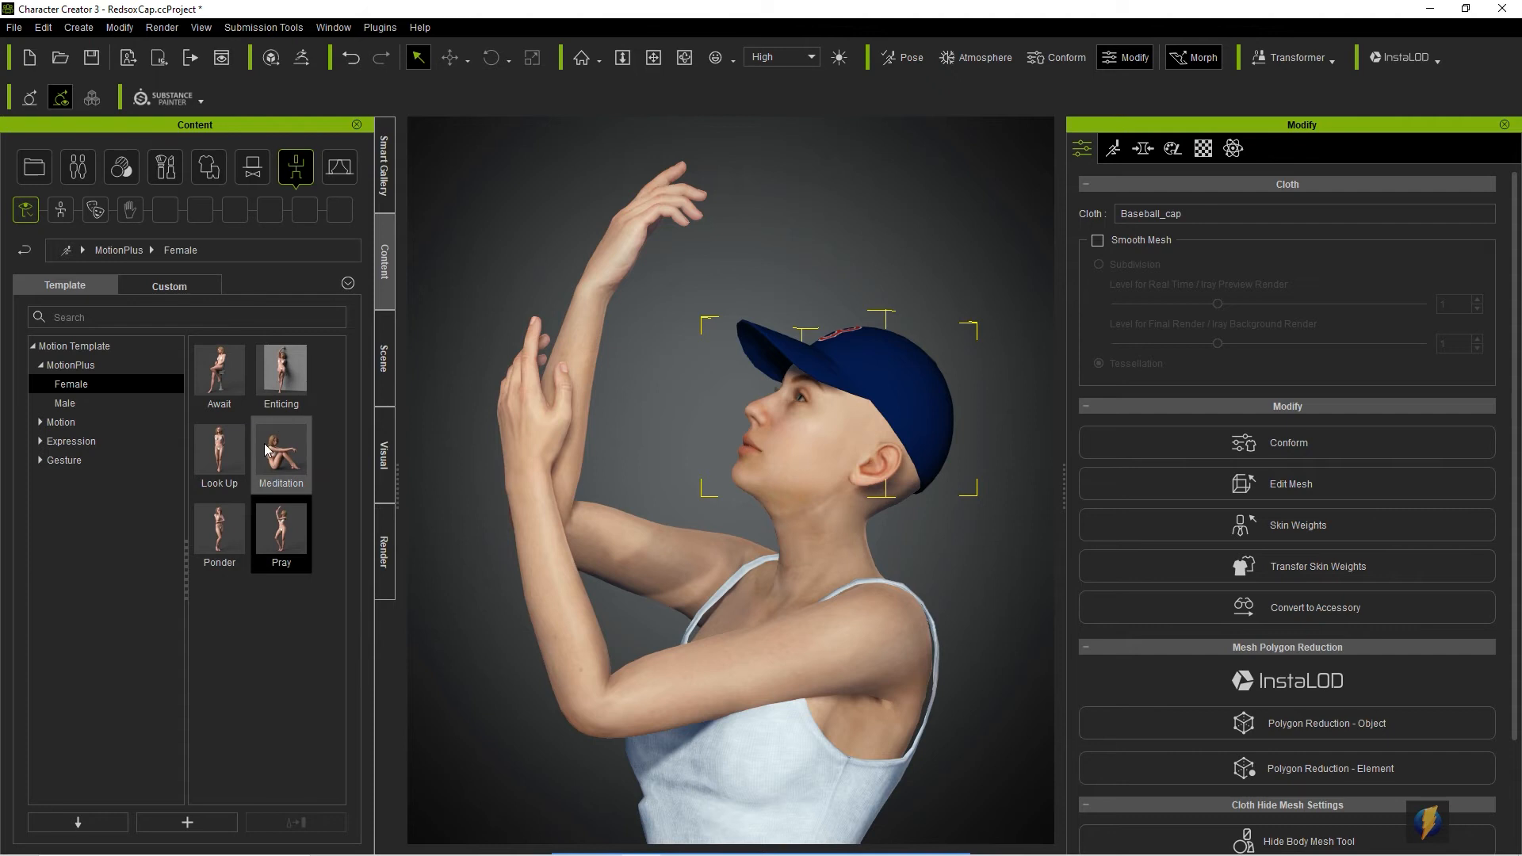
Apply the female Meditation pose and view the seated character with the cap from the other side
drag(275, 450, 813, 596)
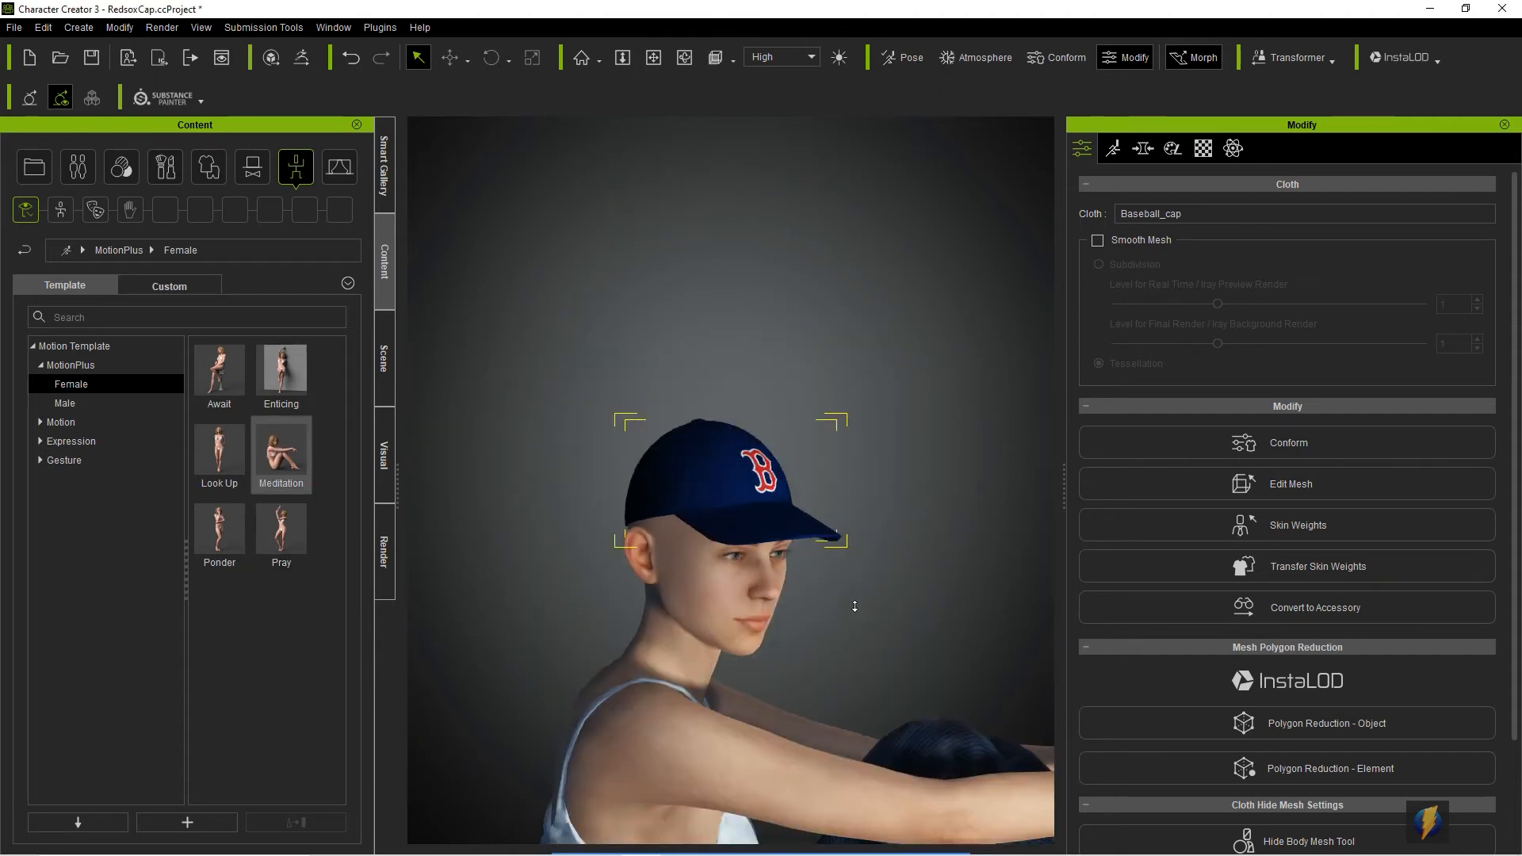
middle_drag(864, 650, 731, 387)
scroll(766, 433, down, 2)
middle_drag(807, 445, 746, 446)
right_drag(826, 517, 394, 475)
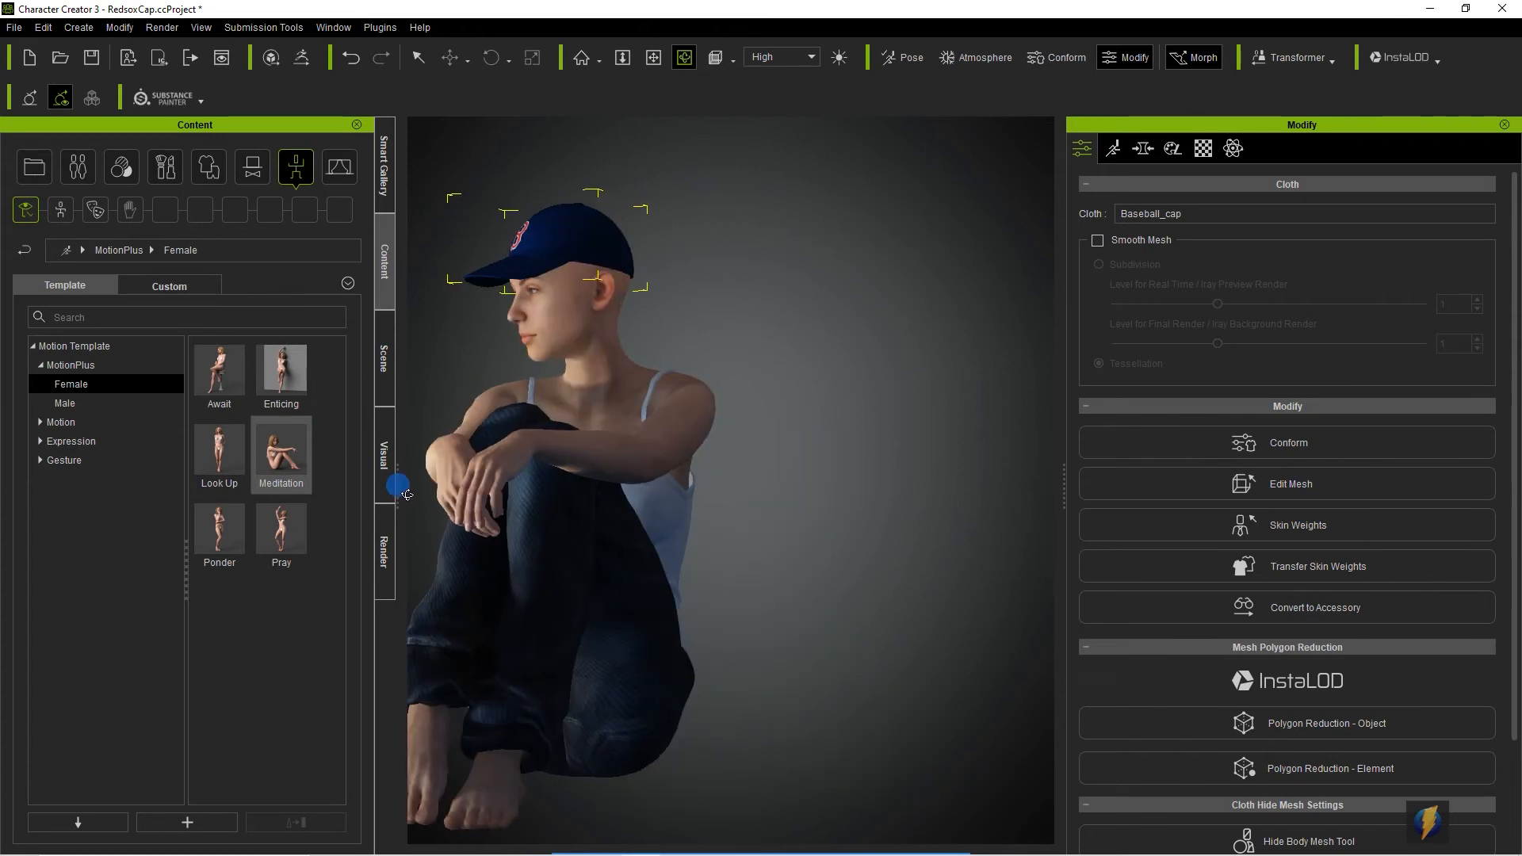
Apply the female Look Up pose and inspect the cap on the head from the front and side
right_drag(734, 482, 809, 496)
drag(220, 450, 583, 498)
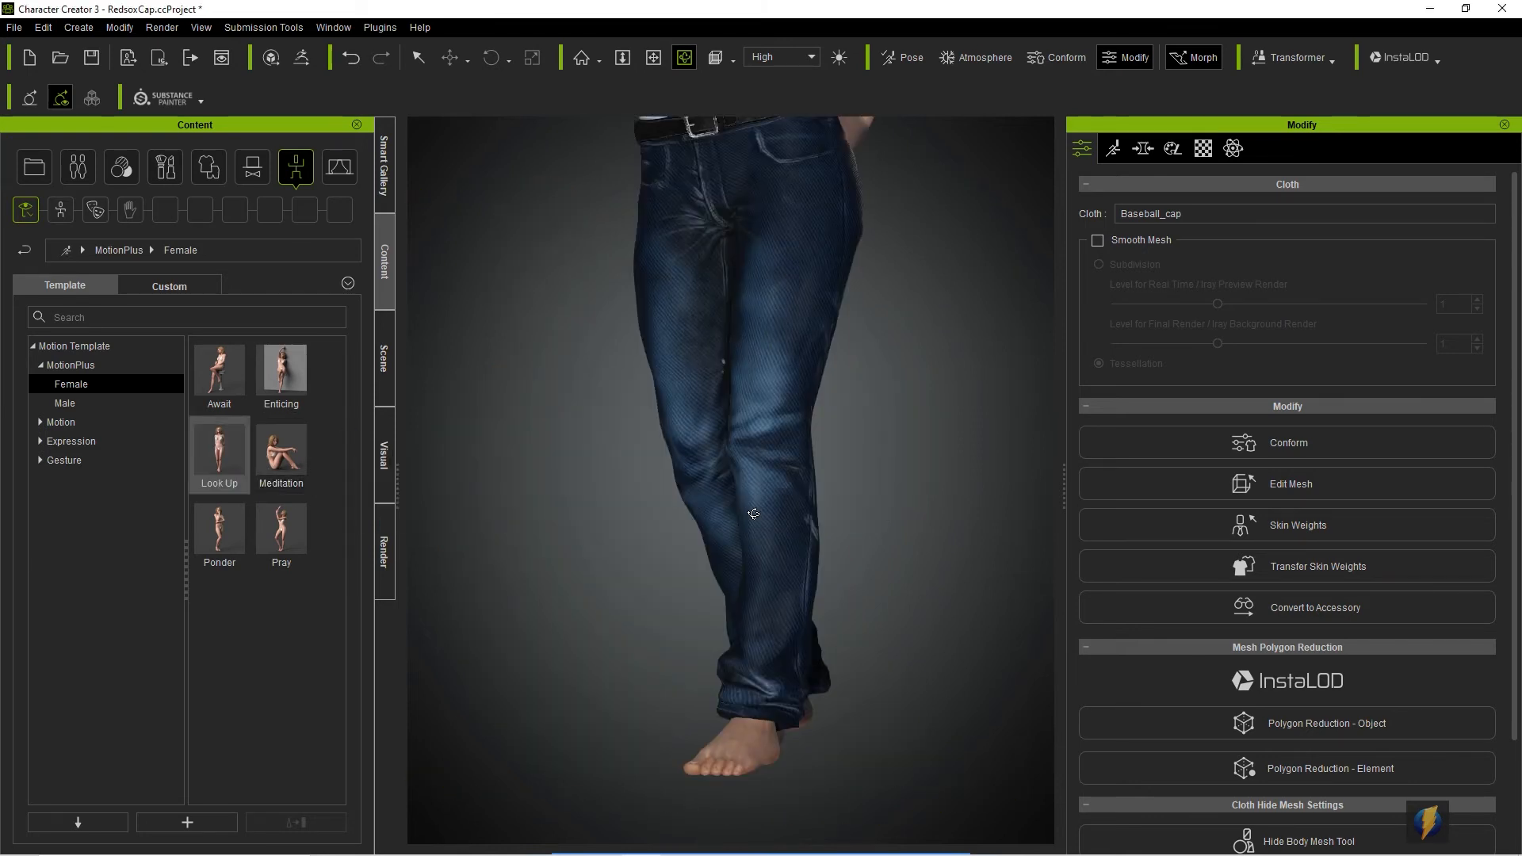
click(731, 59)
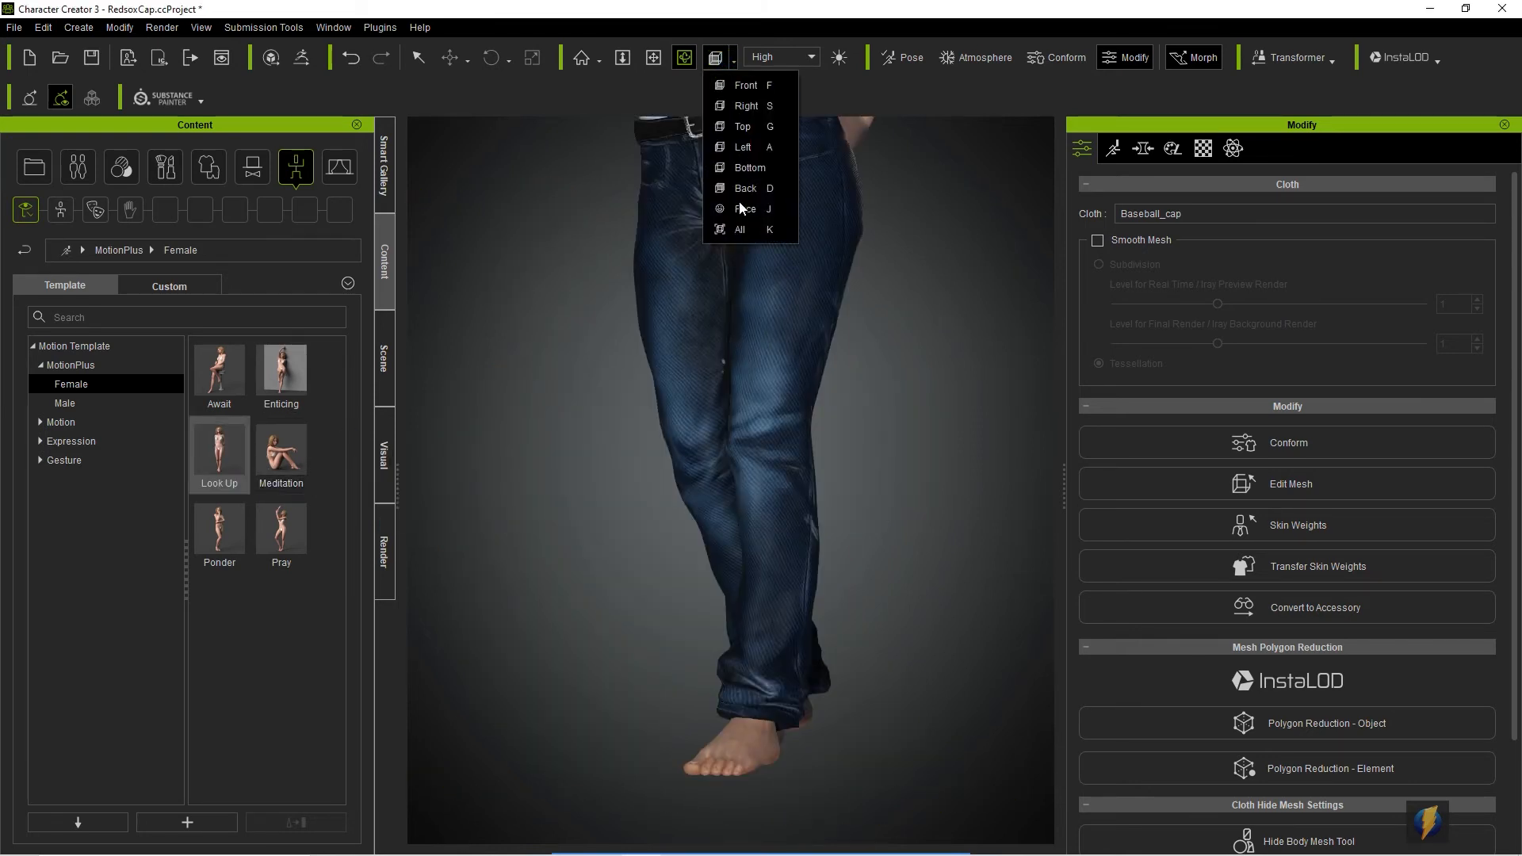
click(789, 210)
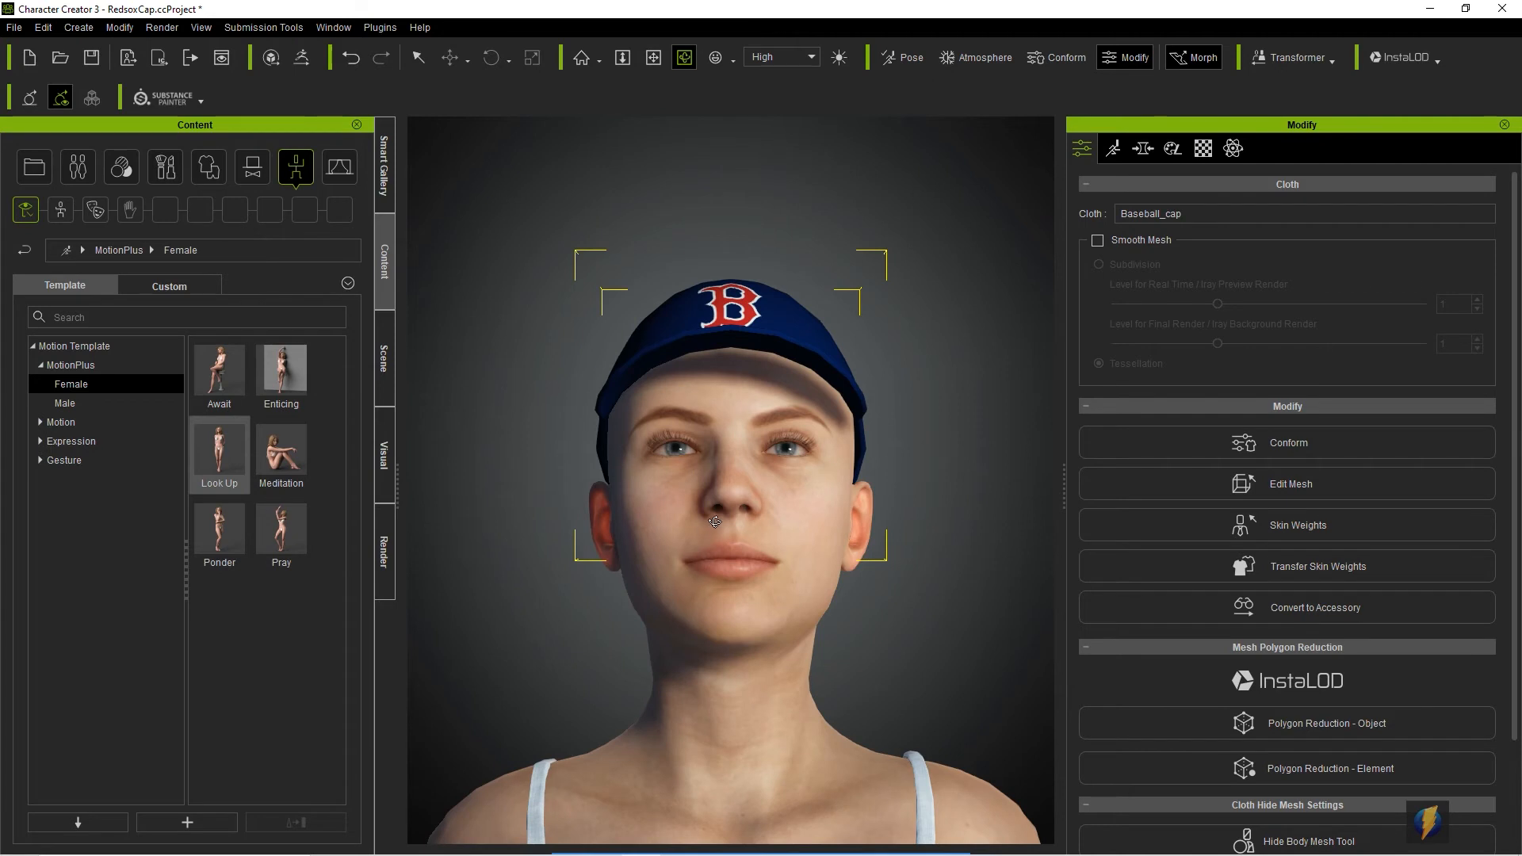
scroll(715, 523, down, 4)
drag(672, 545, 881, 574)
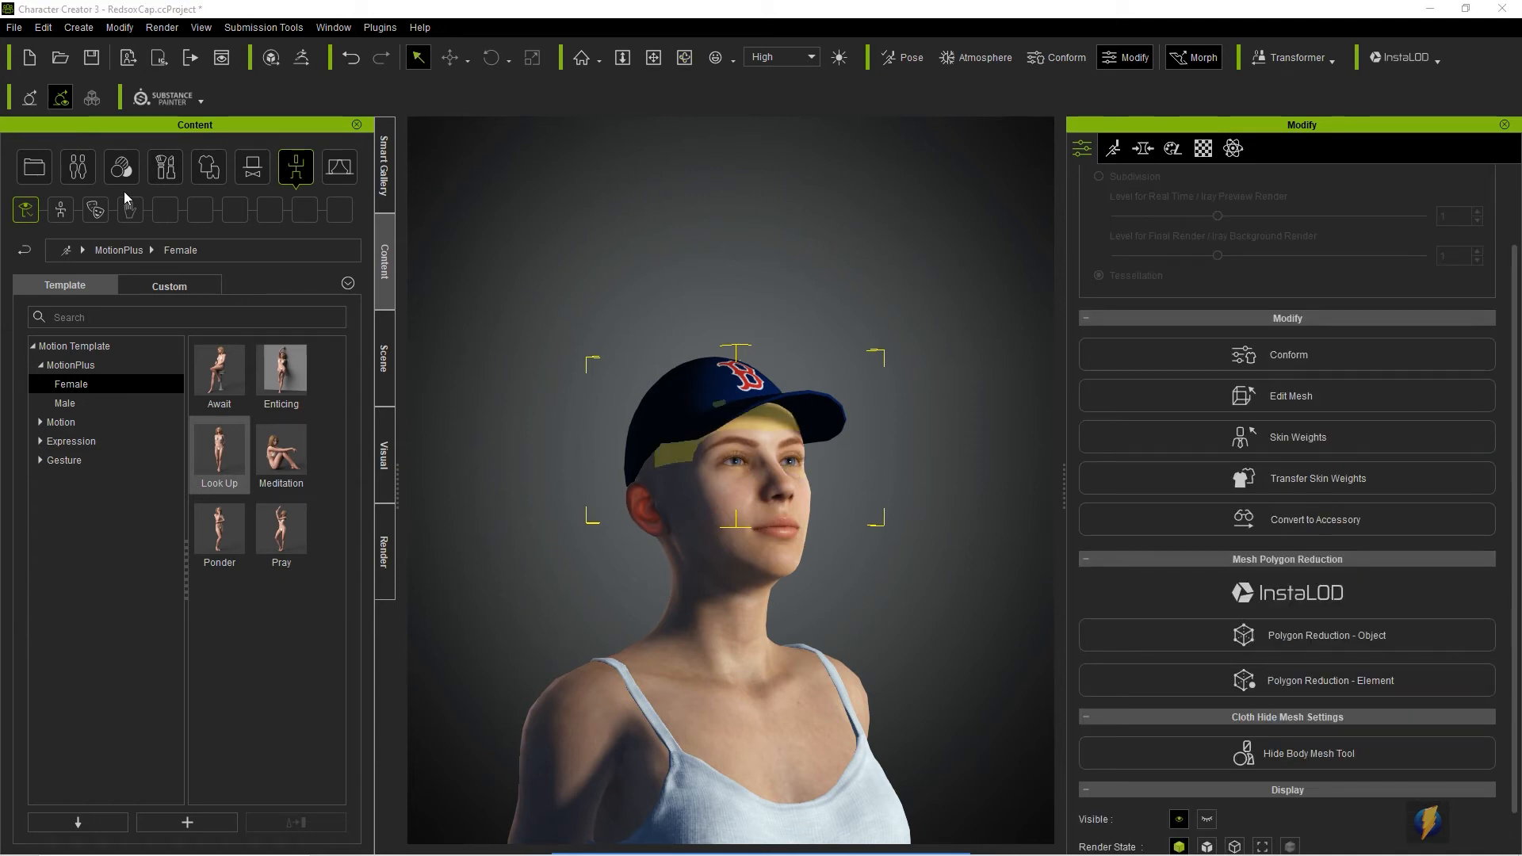
Add the Dawn hair style to the character and check from several sides how it intersects the cap
click(80, 168)
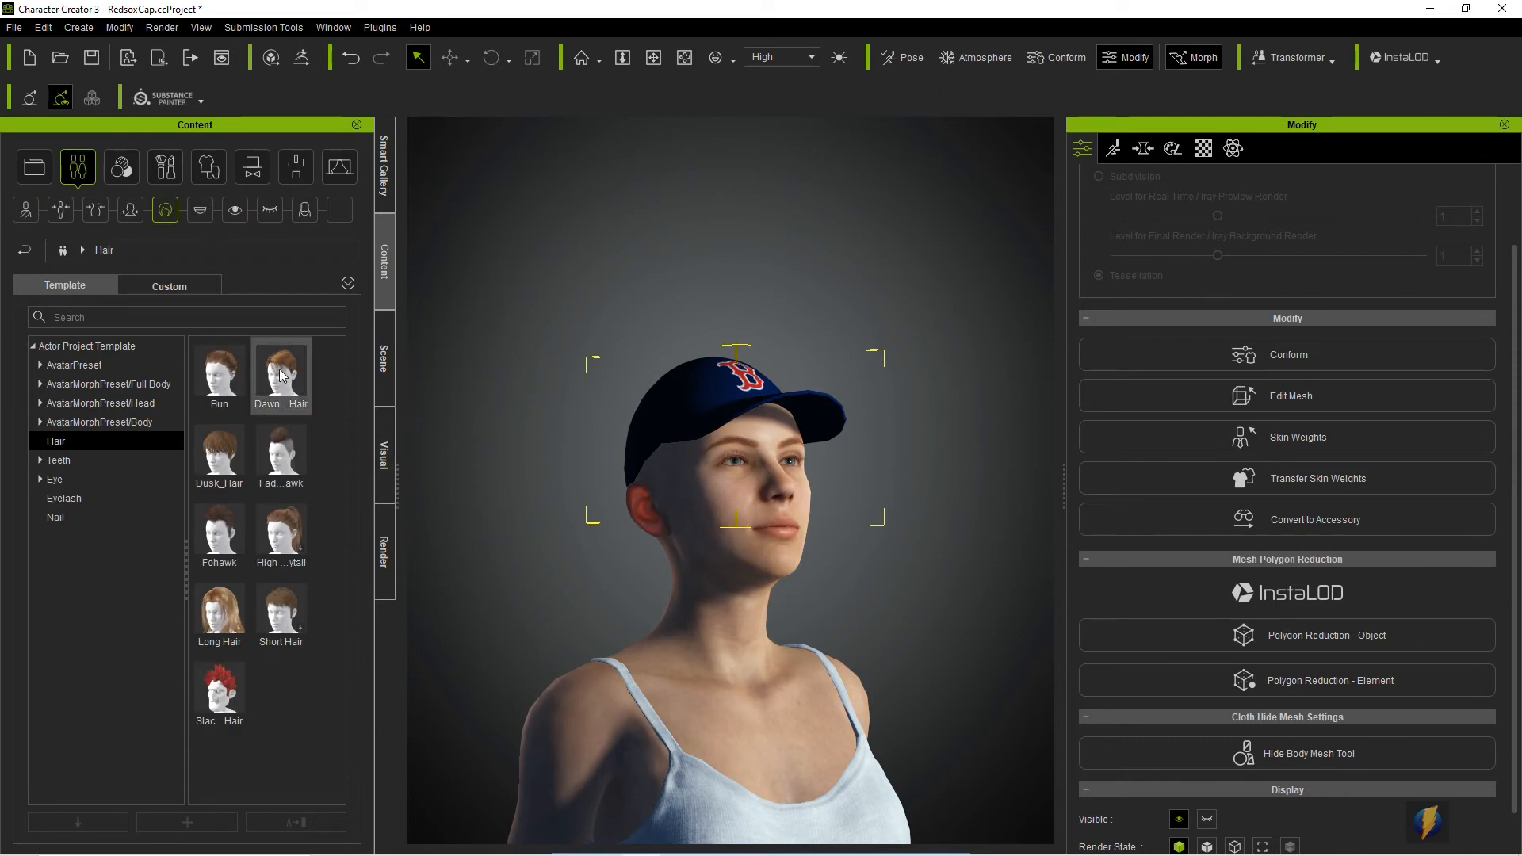
mouse_move(280, 372)
drag(281, 372, 721, 529)
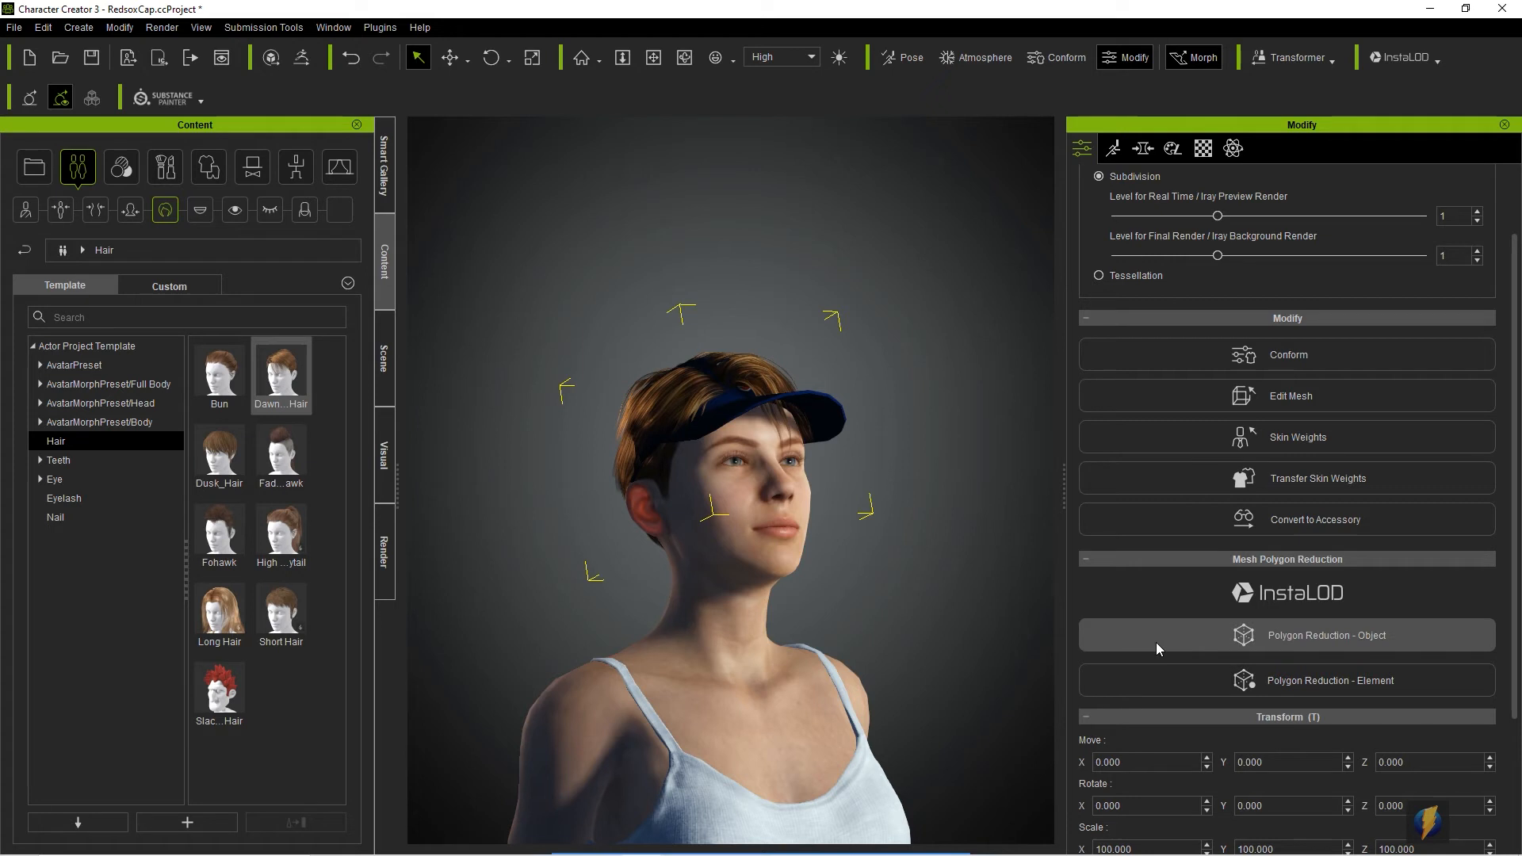
key(c)
drag(858, 442, 372, 524)
drag(915, 455, 573, 459)
drag(516, 510, 703, 487)
Open the Conform settings of the Baseball_cap and set Increase Size to 1.39
click(385, 361)
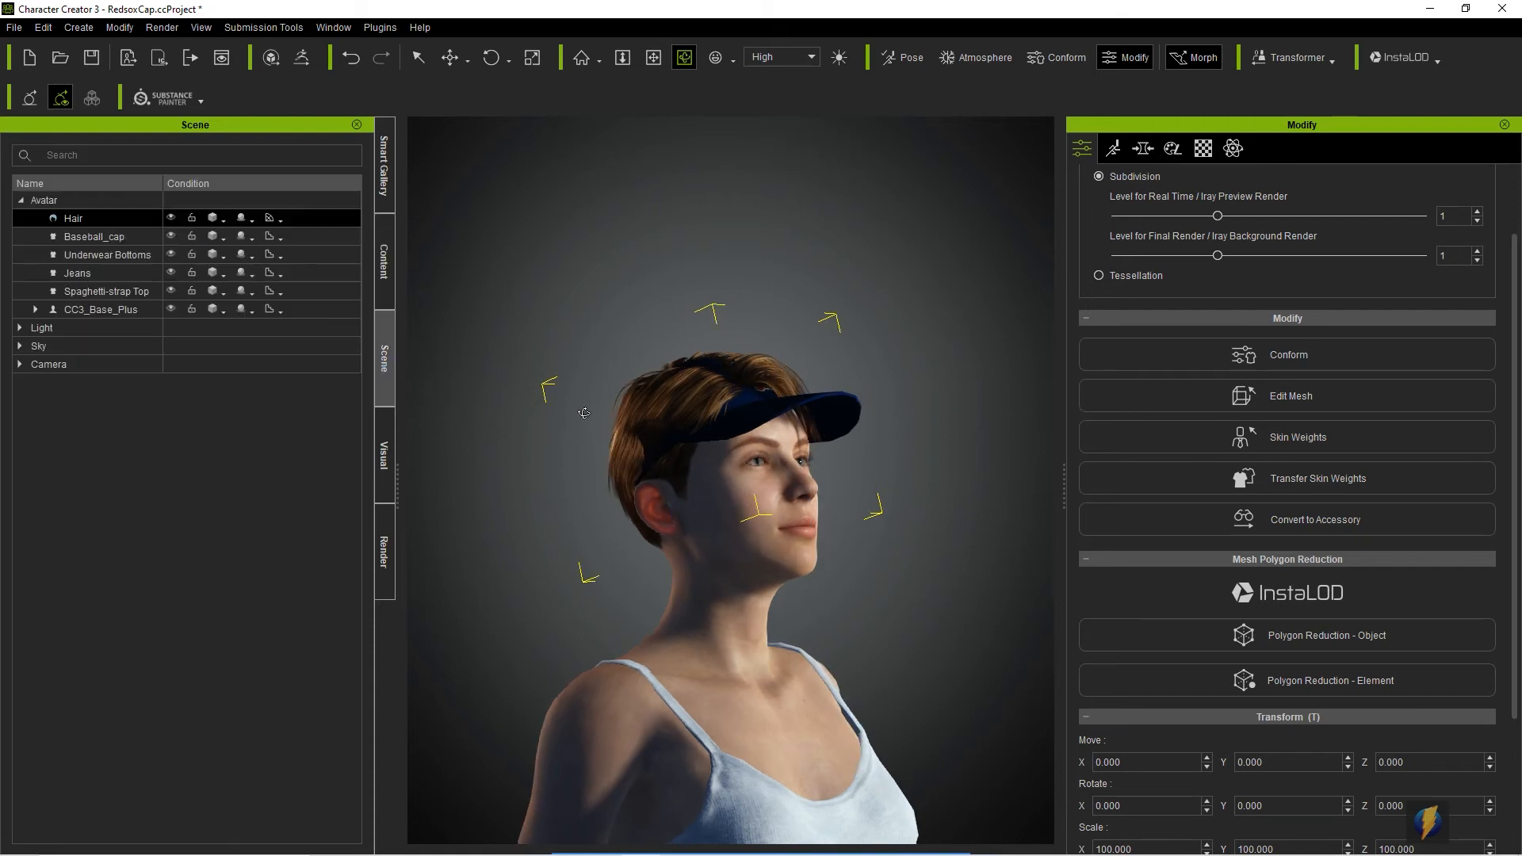
click(85, 236)
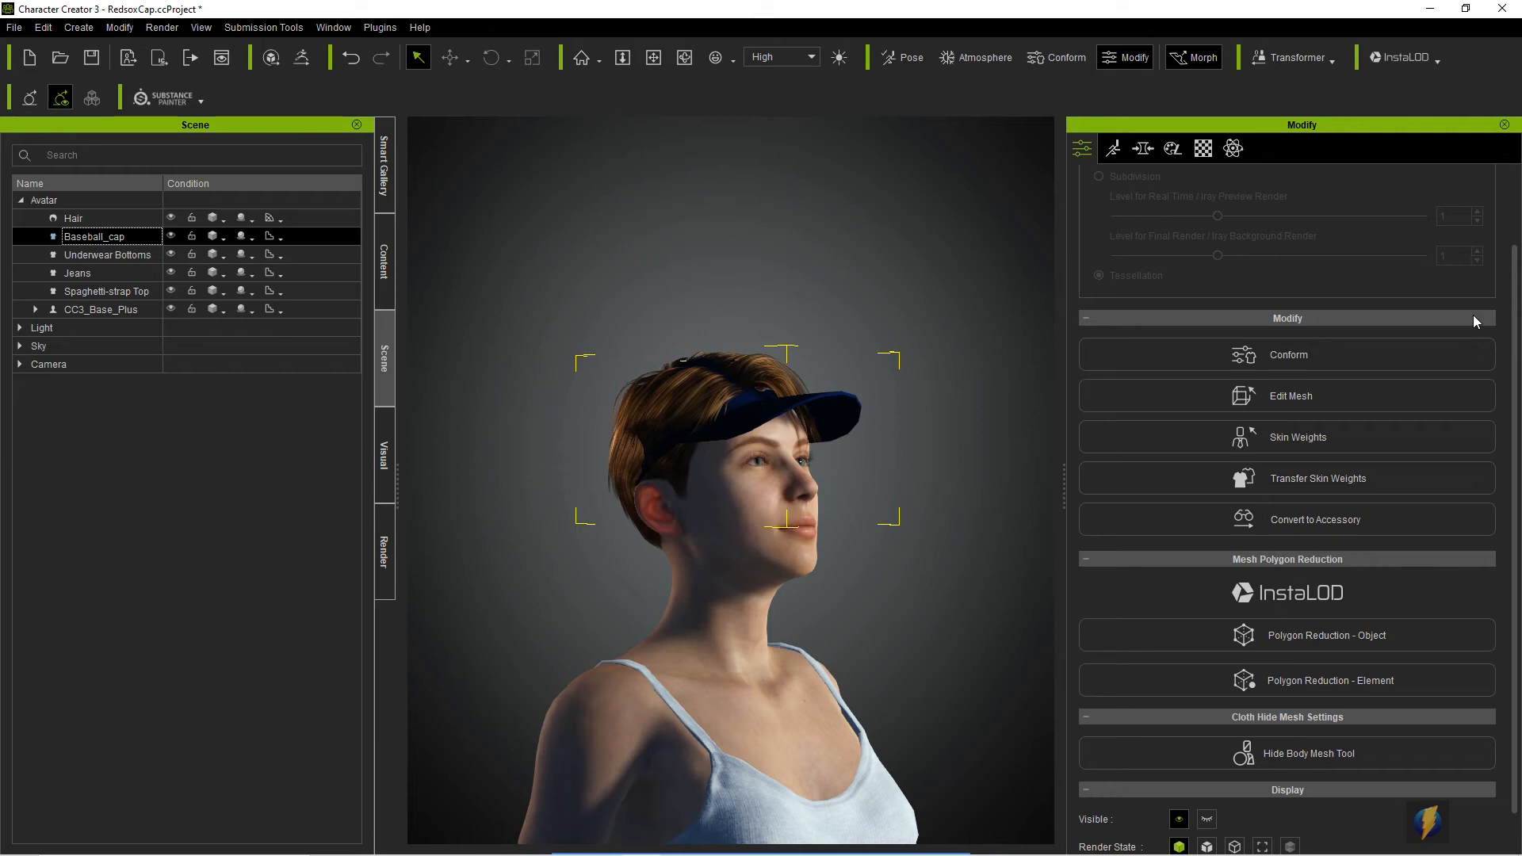
click(1253, 353)
scroll(1196, 327, up, 2)
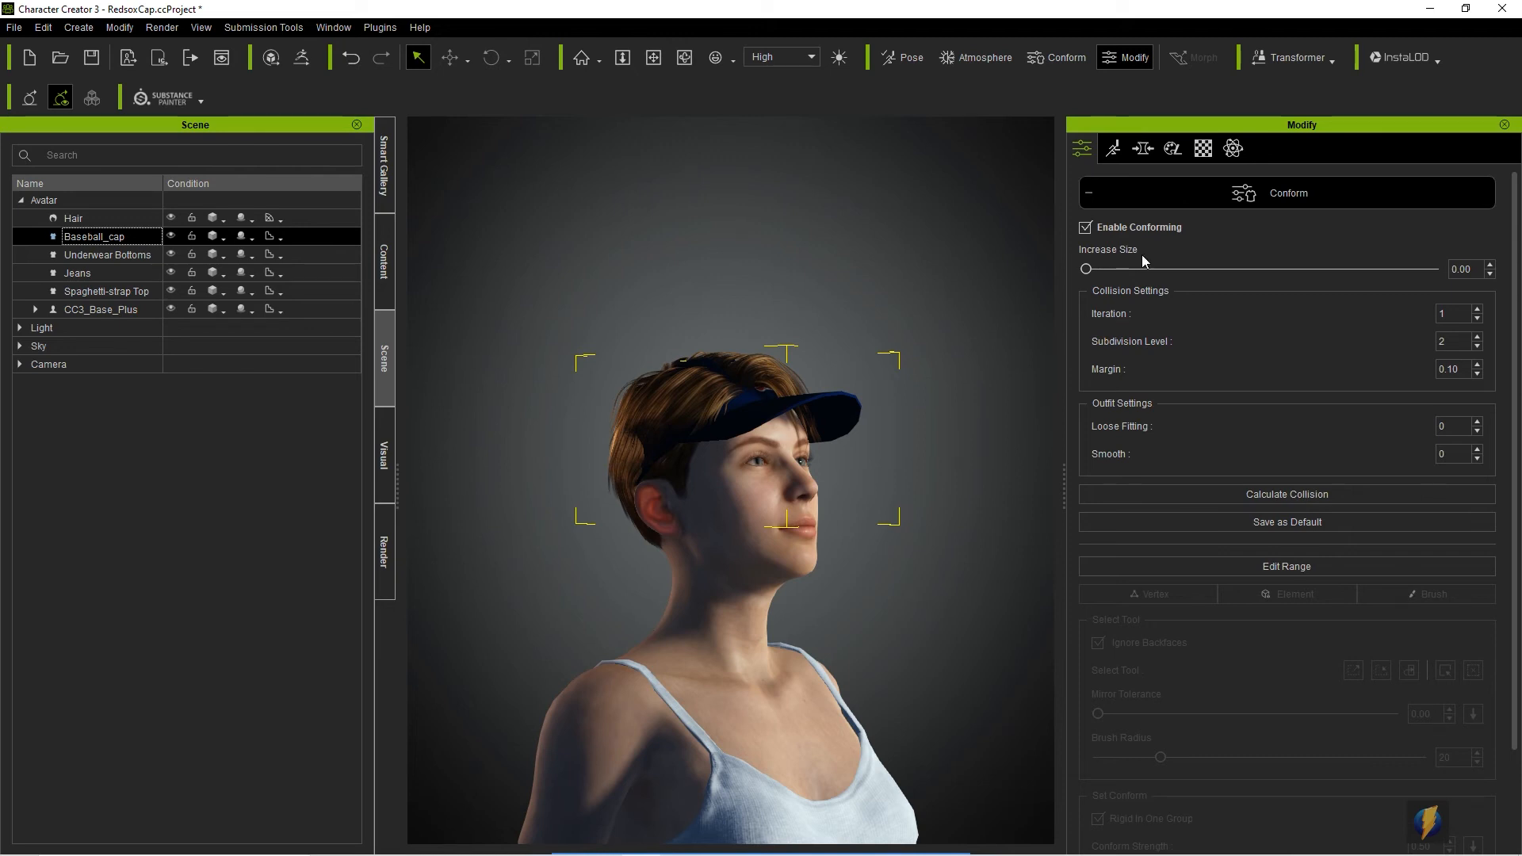
drag(1086, 268, 1183, 271)
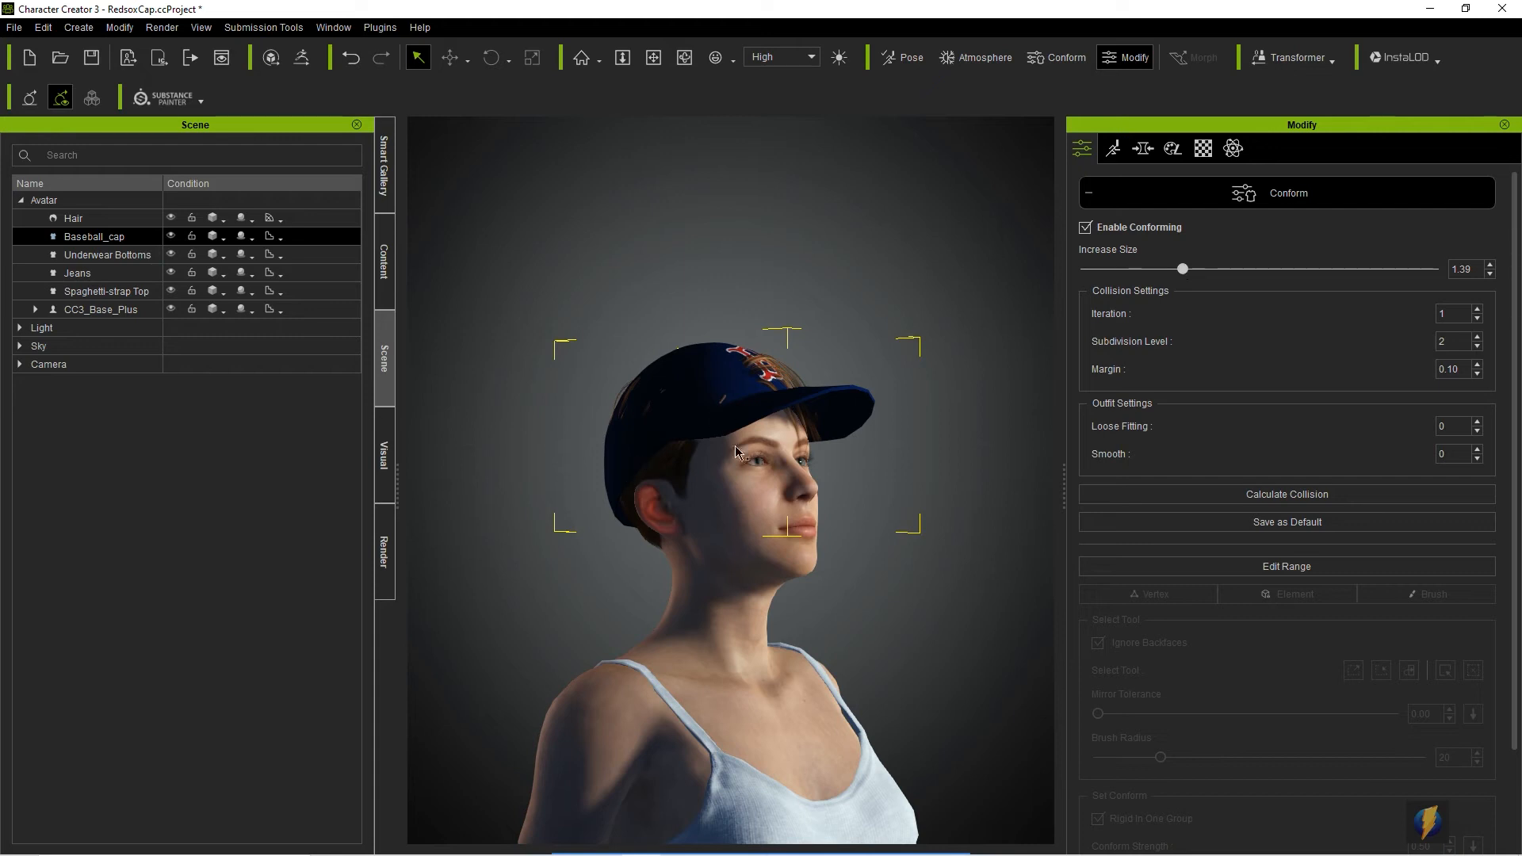
Try an Increase Size of 2.51 on the cap, check its fit from both sides, and reduce the size again
alt+drag(794, 450, 502, 497)
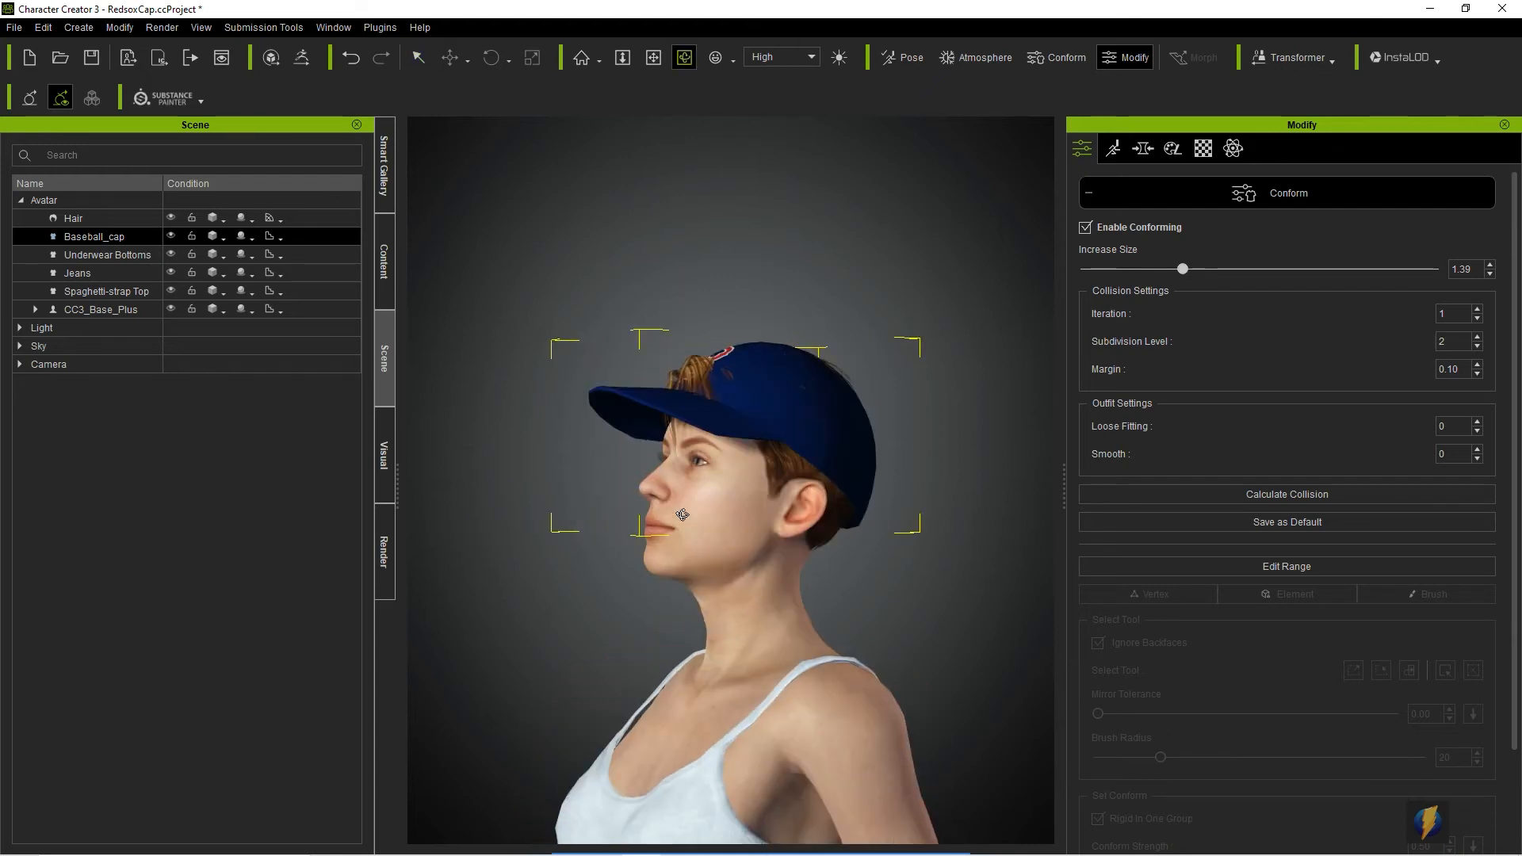
scroll(683, 532, up, 2)
right_drag(722, 525, 717, 555)
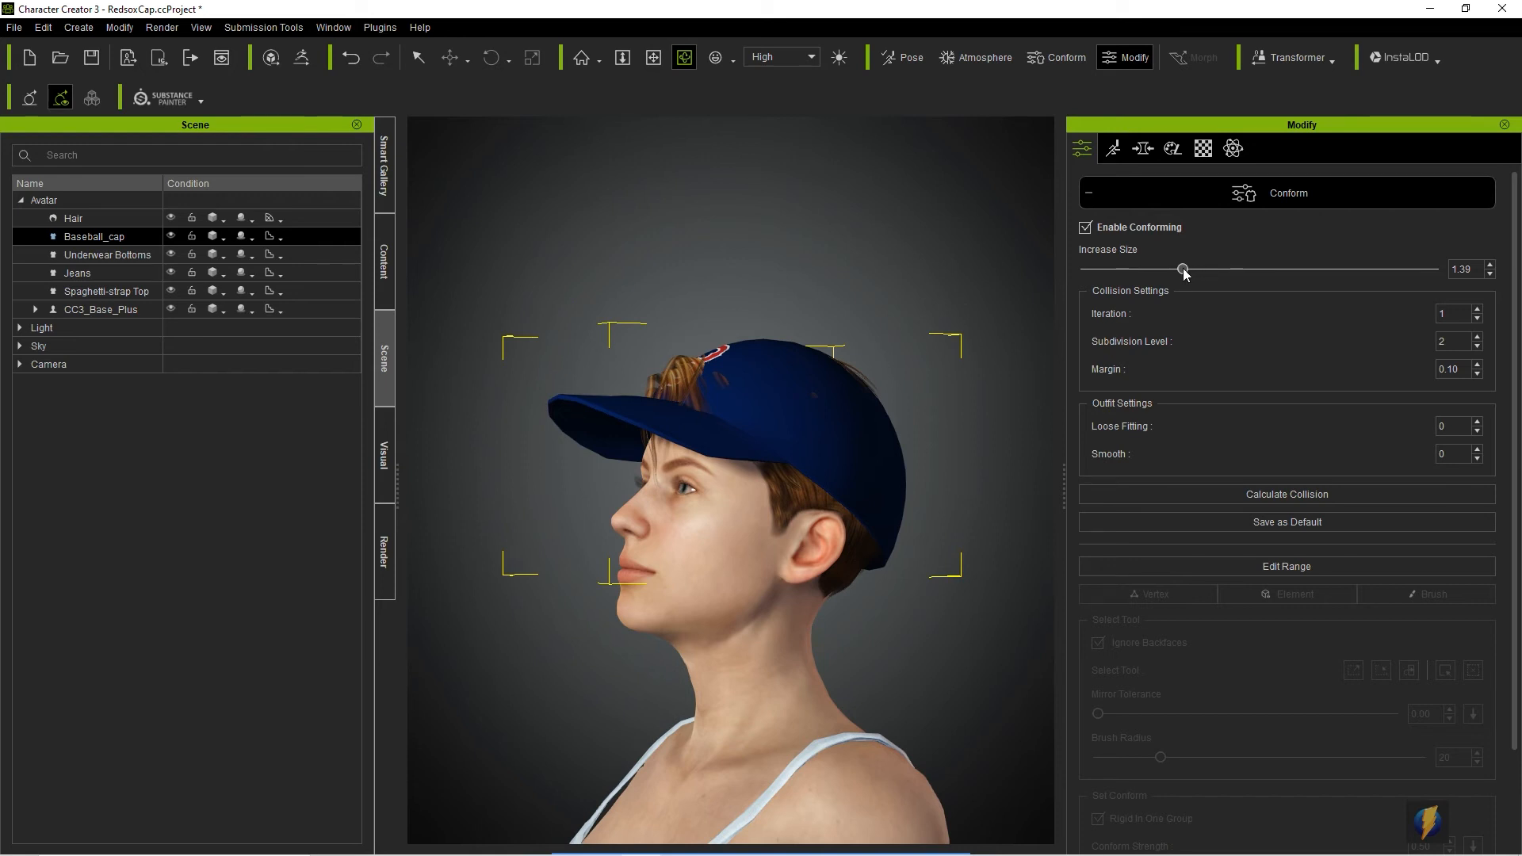
drag(1185, 271, 1261, 269)
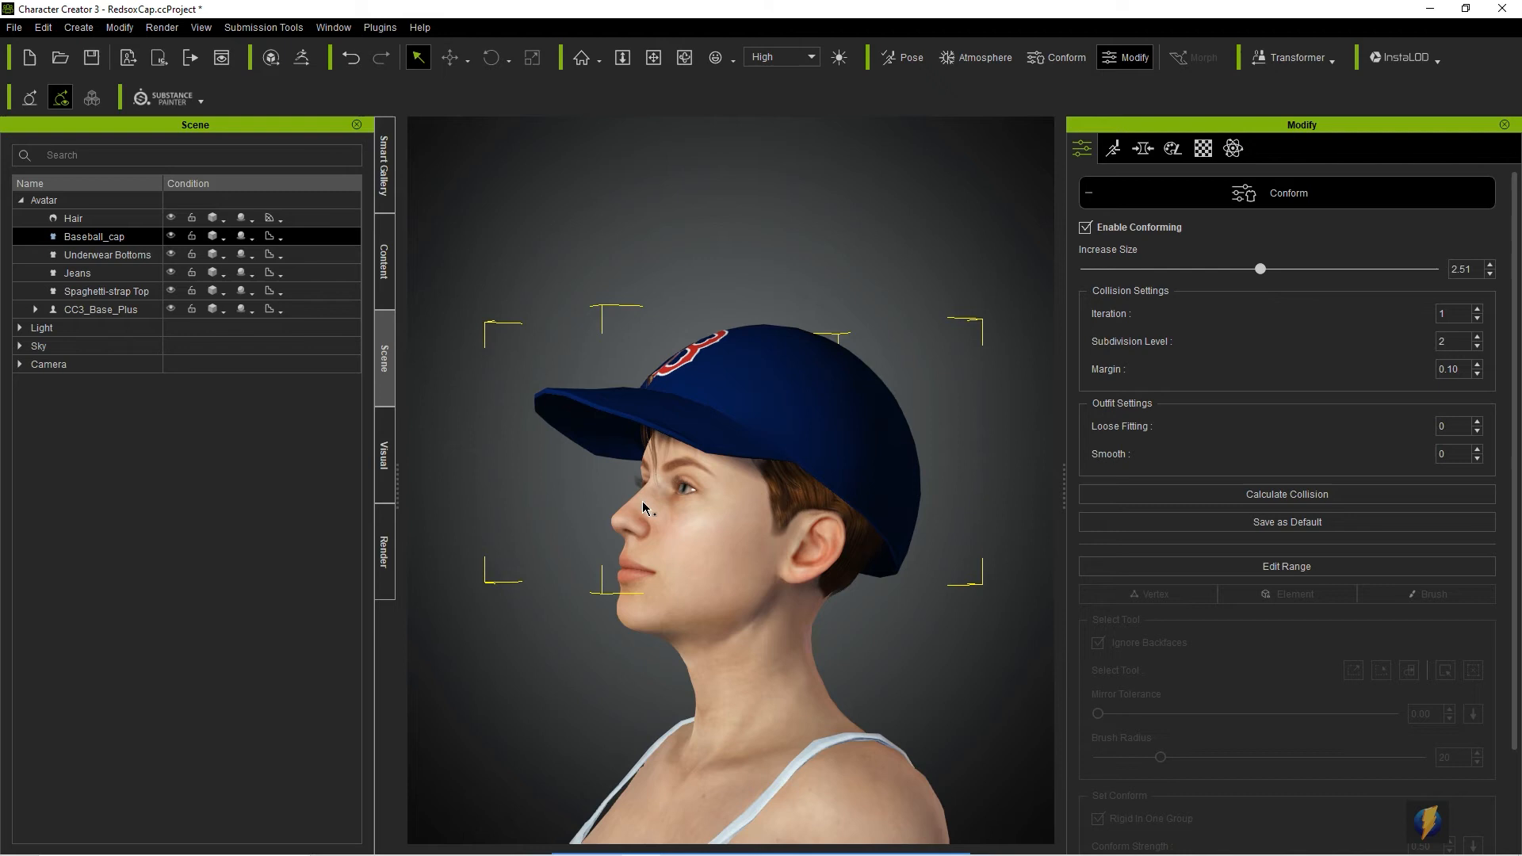
click(684, 57)
drag(484, 630, 1111, 621)
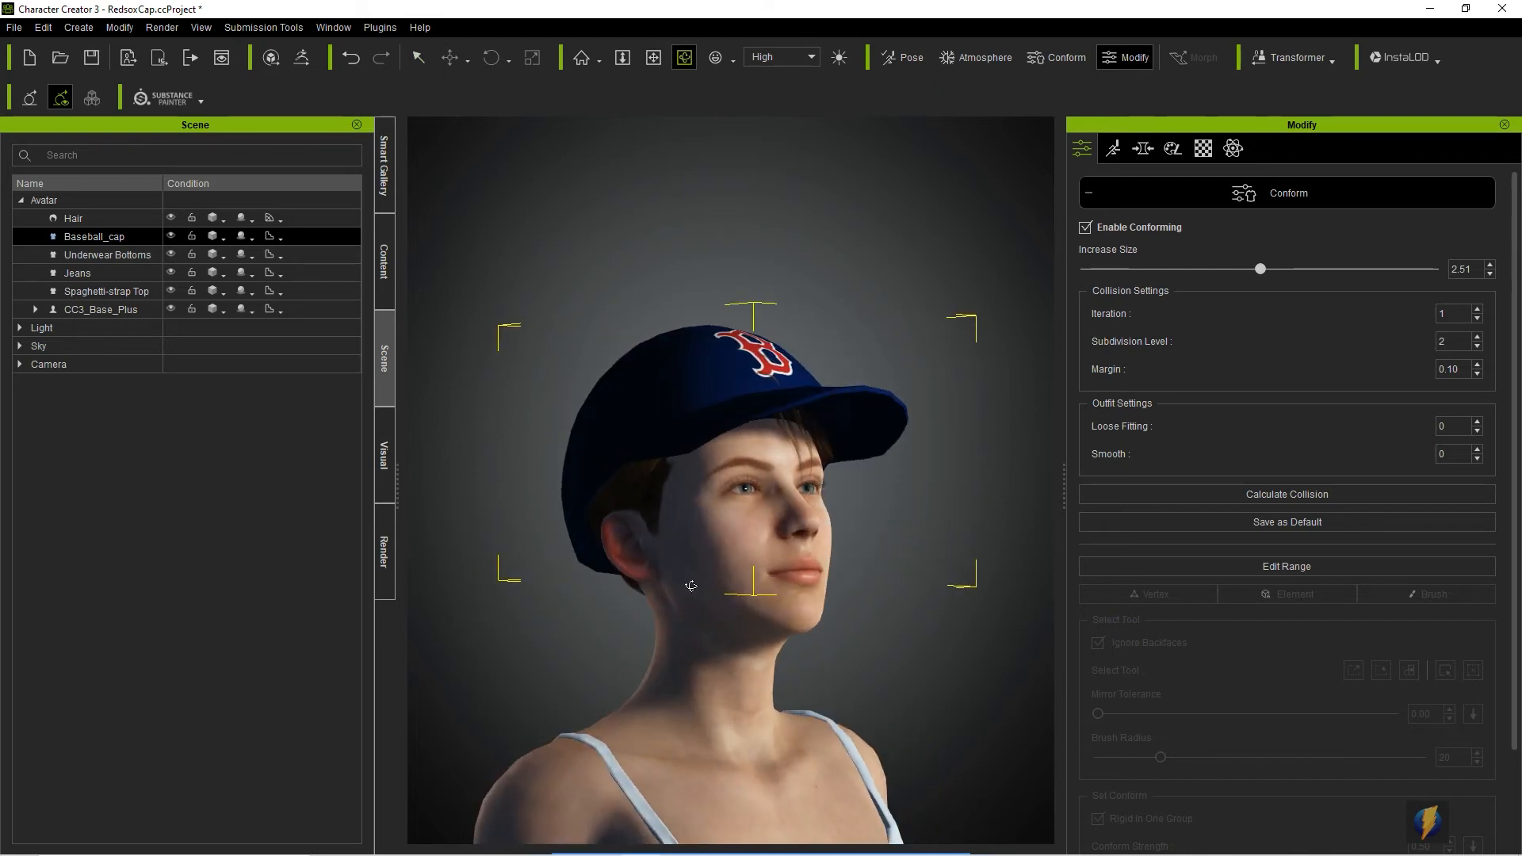
drag(691, 586, 485, 550)
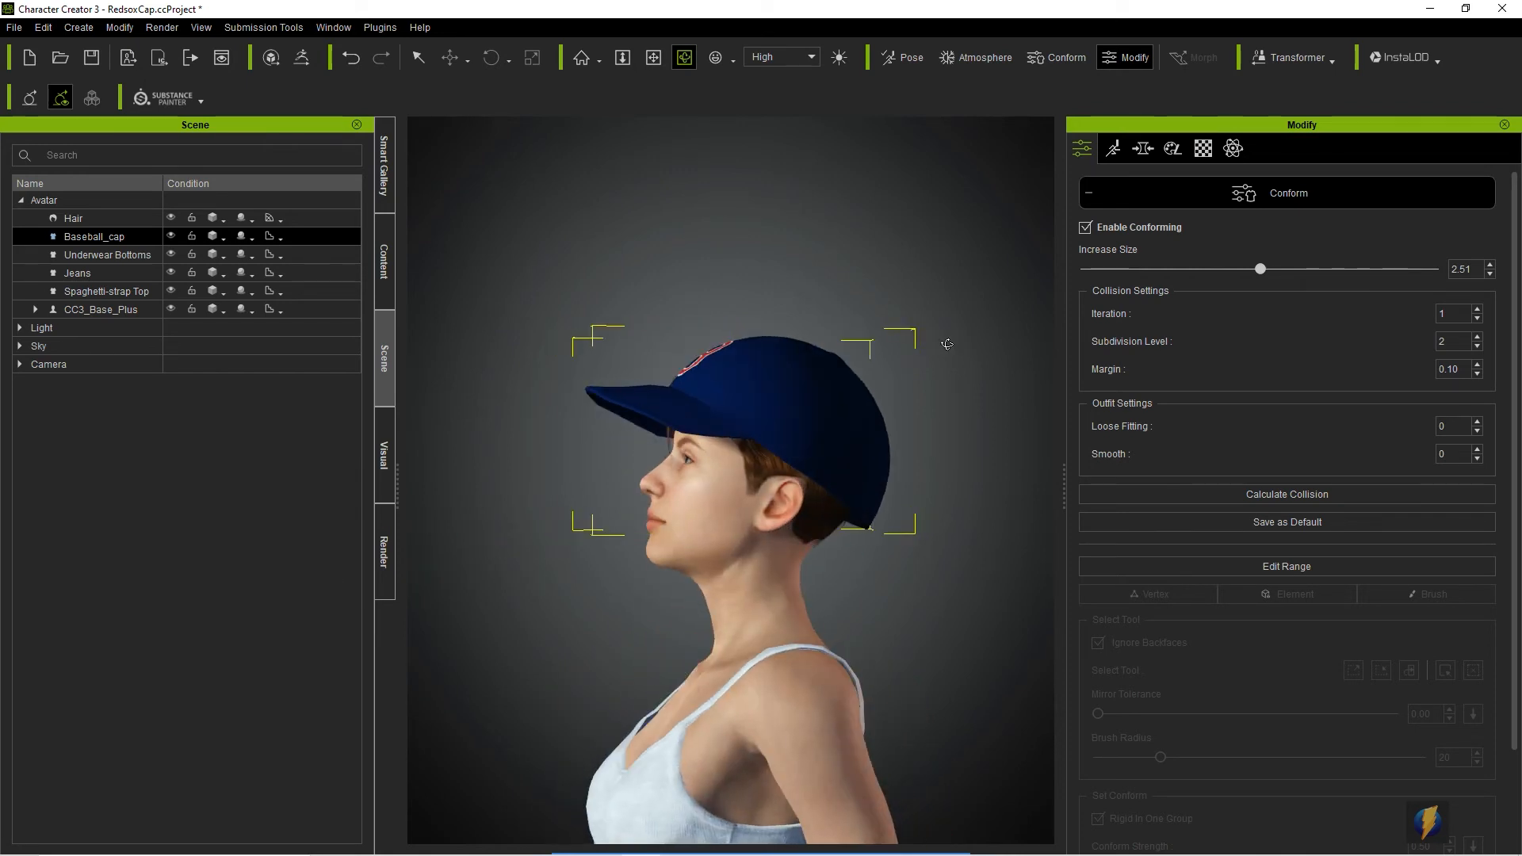
drag(1260, 269, 1154, 266)
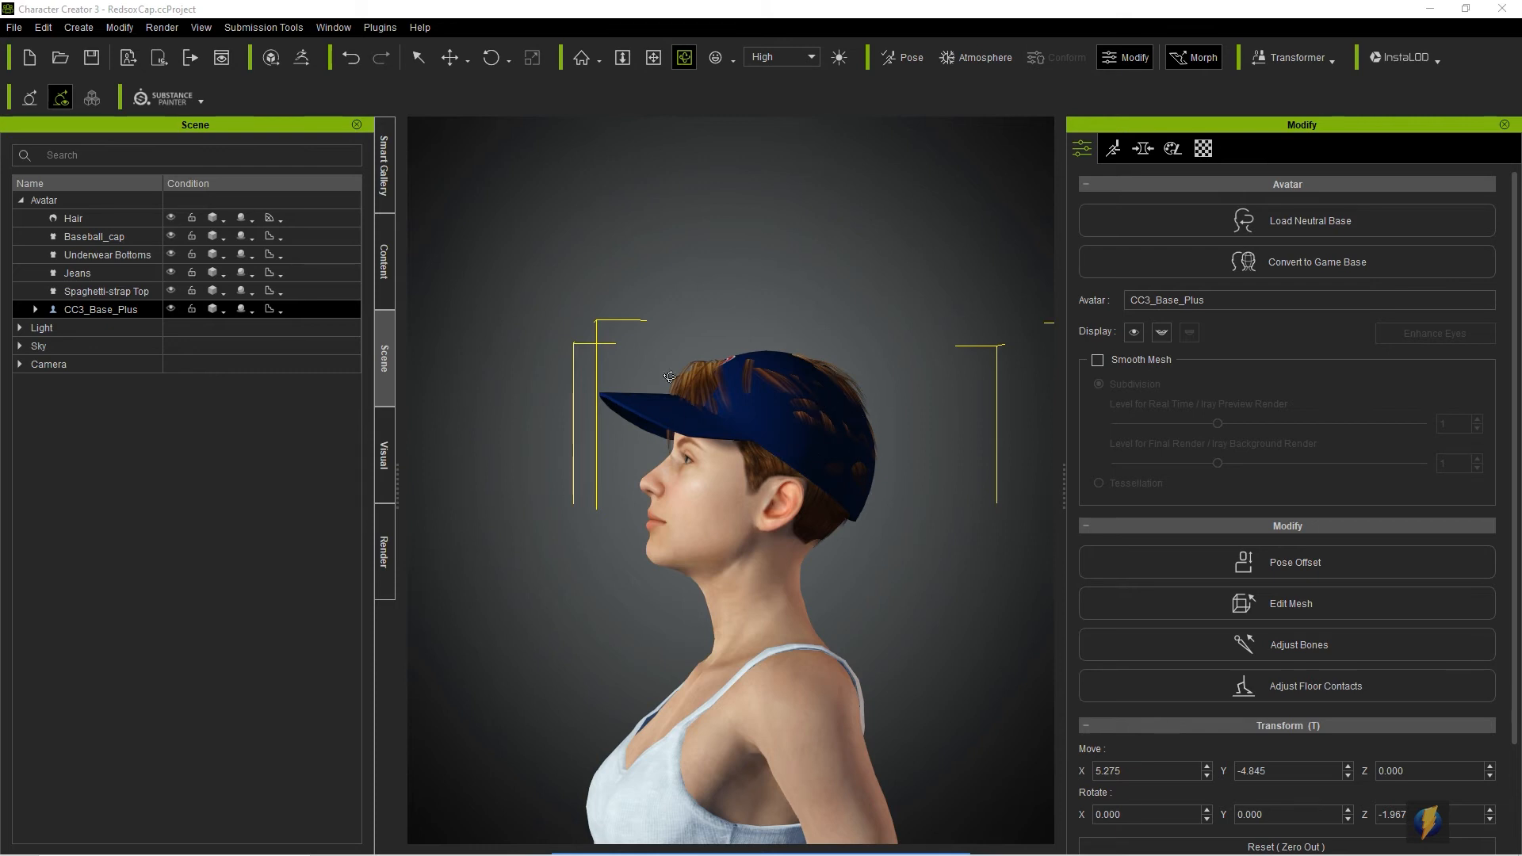
Open the Hair mesh for vertex editing and enable Soft Selection
click(112, 216)
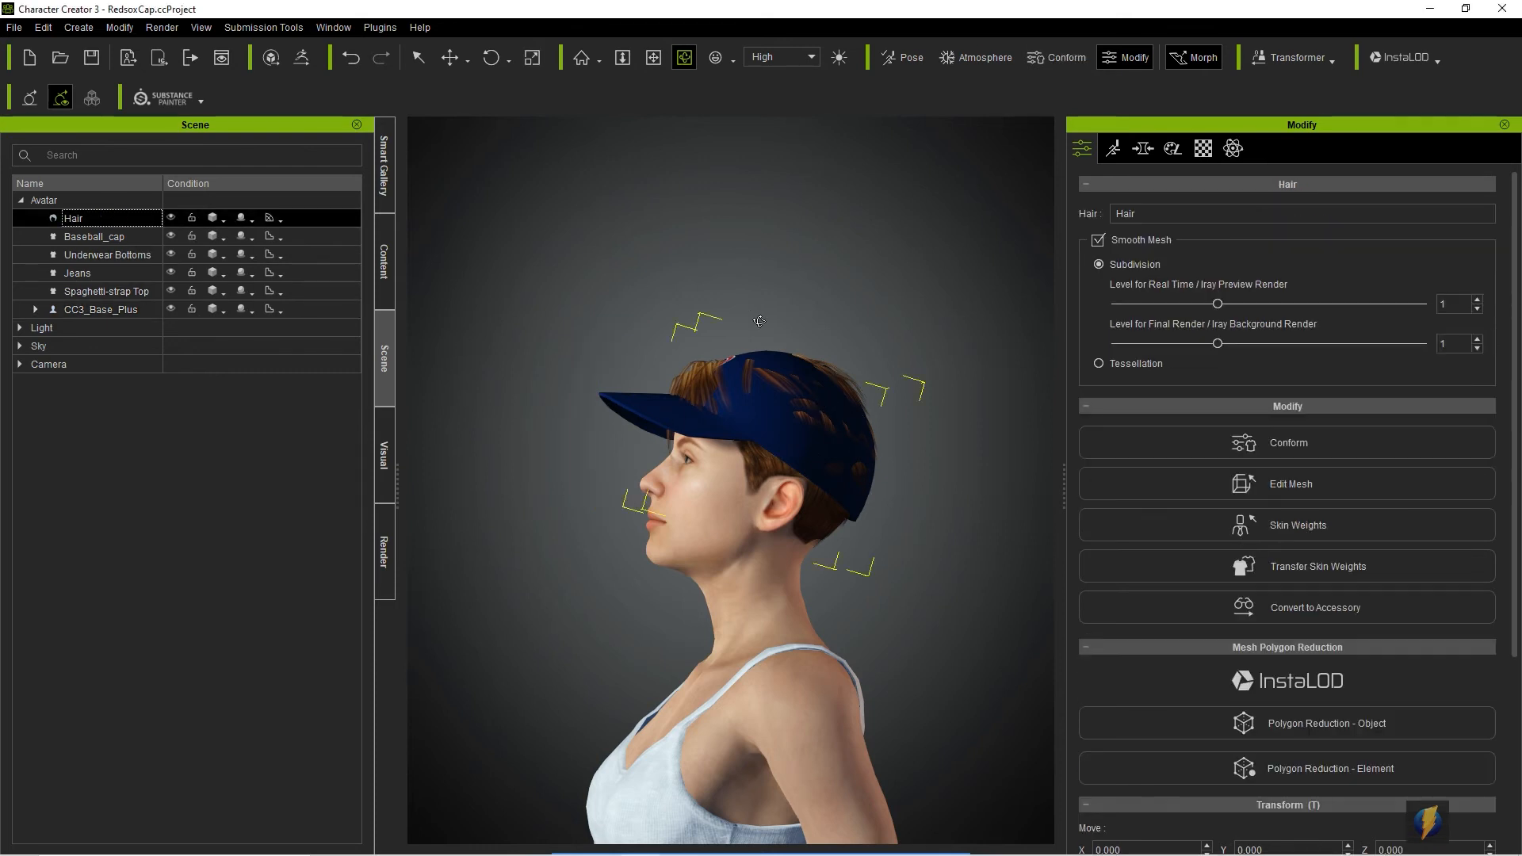
middle_drag(637, 493, 646, 546)
scroll(701, 582, up, 2)
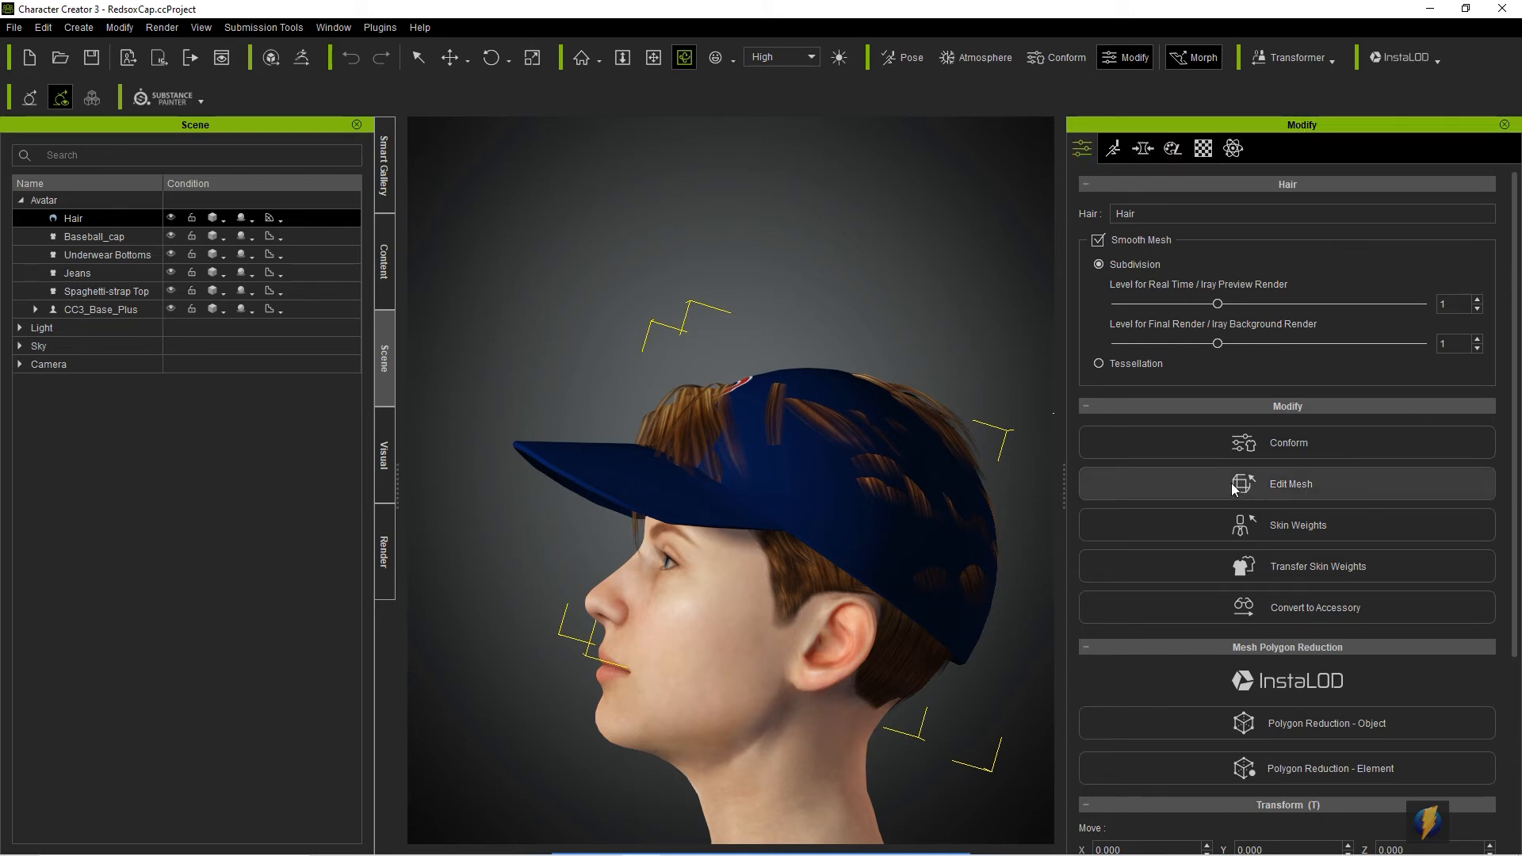
click(1284, 486)
right_drag(759, 530, 759, 530)
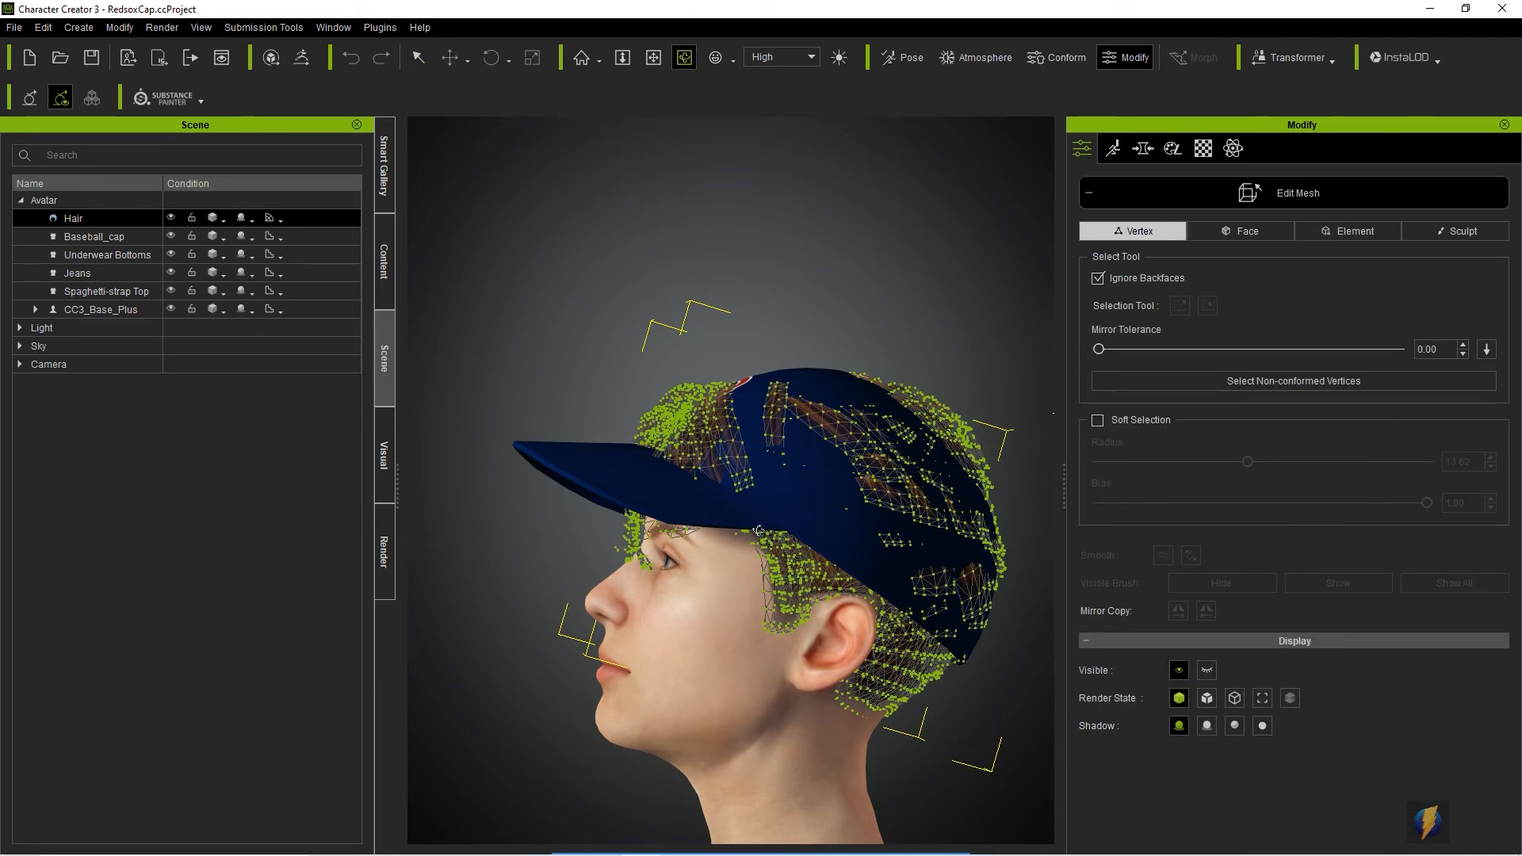
right_drag(601, 534, 727, 571)
click(1098, 420)
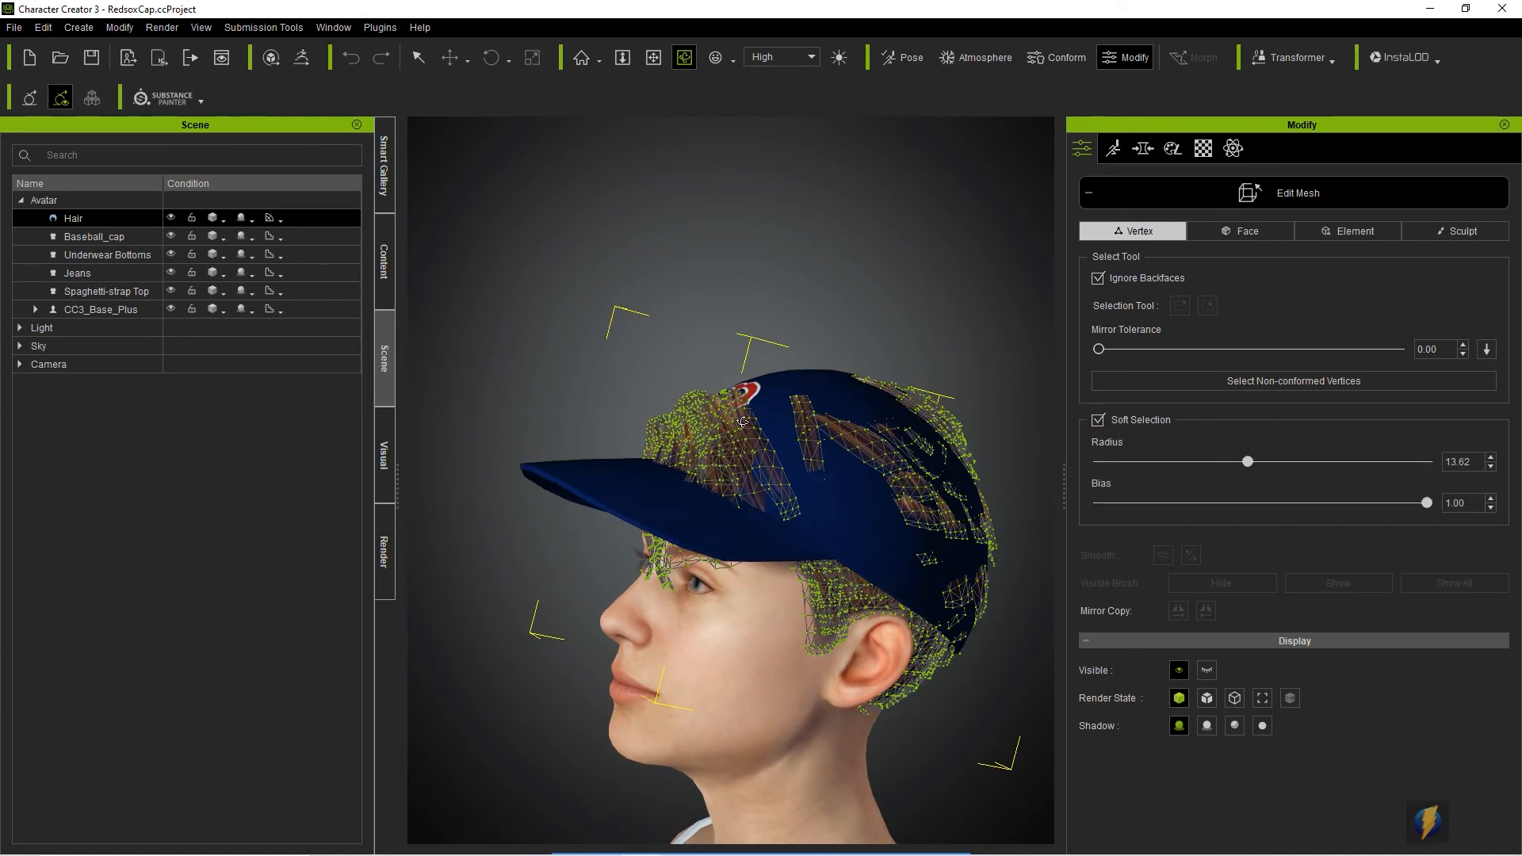
right_drag(656, 425, 658, 426)
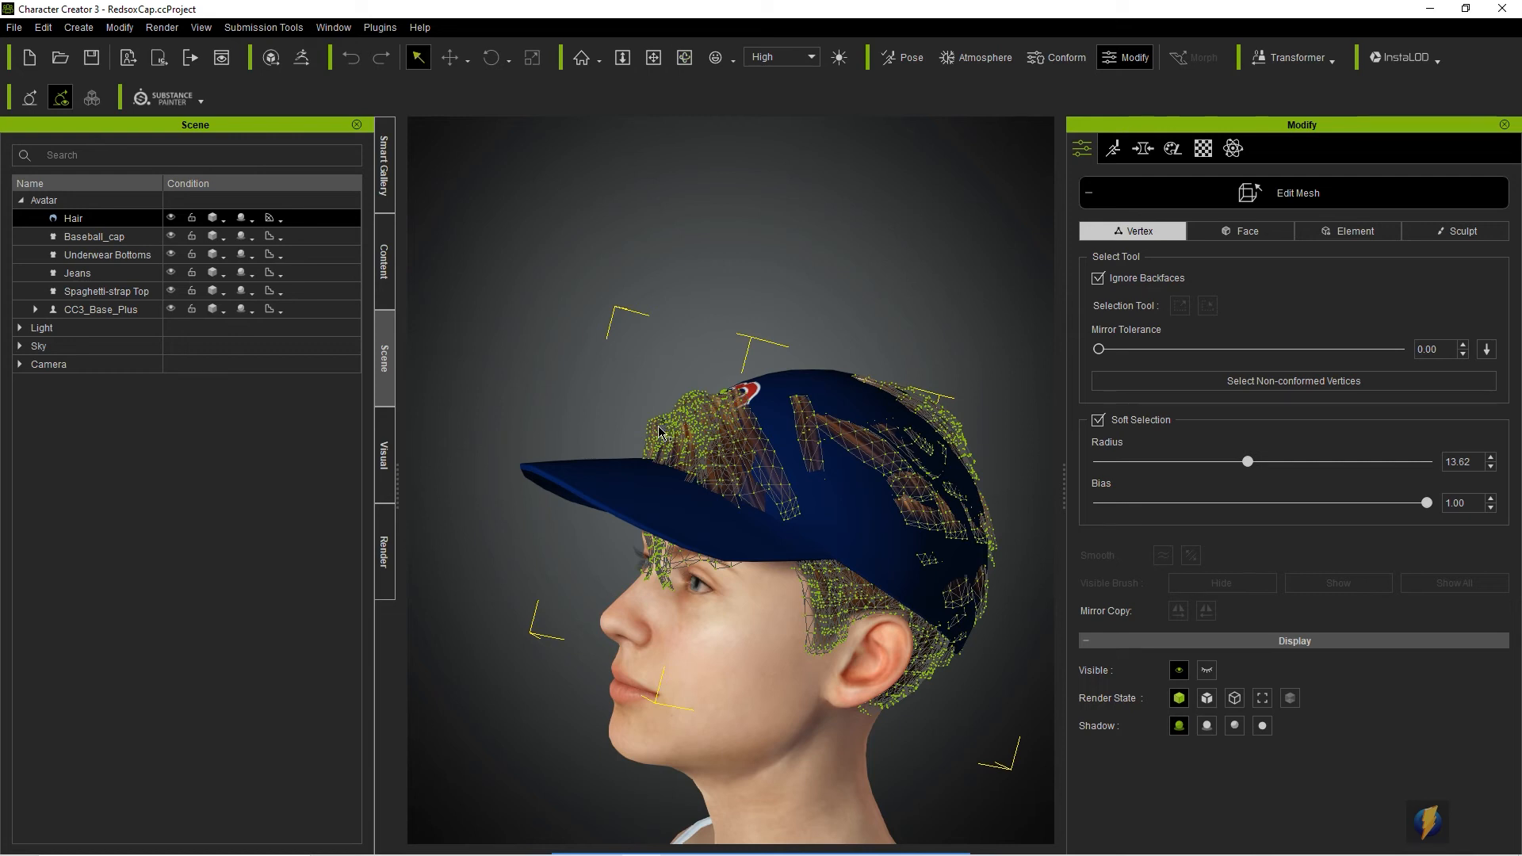
Try to move the soft-selected vertices at the front of the hair back into the cap, and undo the move
click(654, 423)
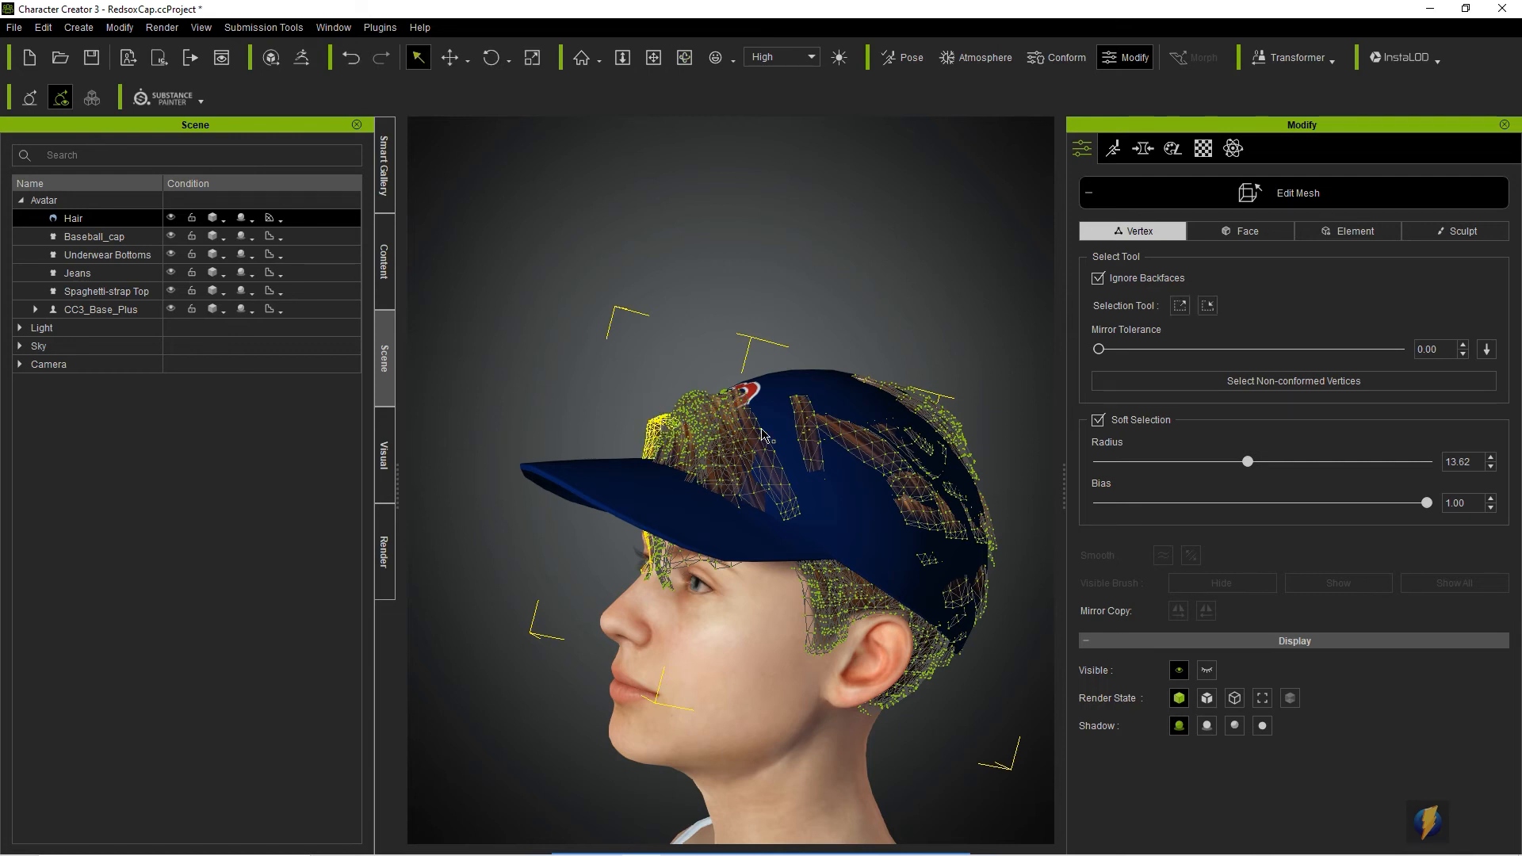
key(w)
mouse_move(753, 420)
mouse_down()
mouse_move(711, 425)
mouse_move(778, 430)
mouse_move(756, 436)
mouse_up()
key(ctrl+z)
Try moving the front hair vertices above the brim with a Soft Selection radius of 1.46, and undo it
drag(1245, 462, 1114, 468)
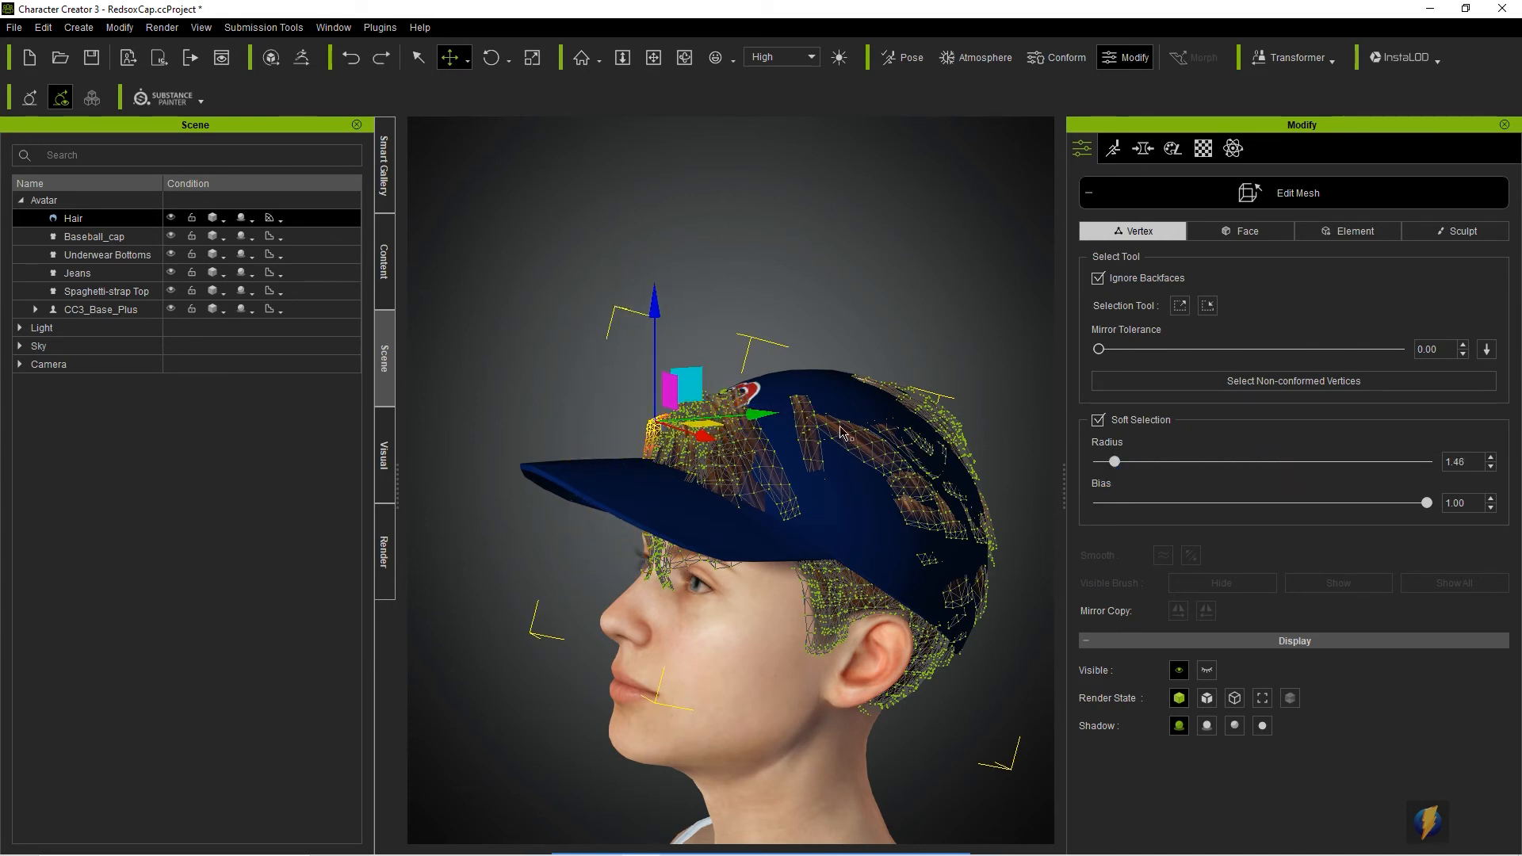
click(643, 454)
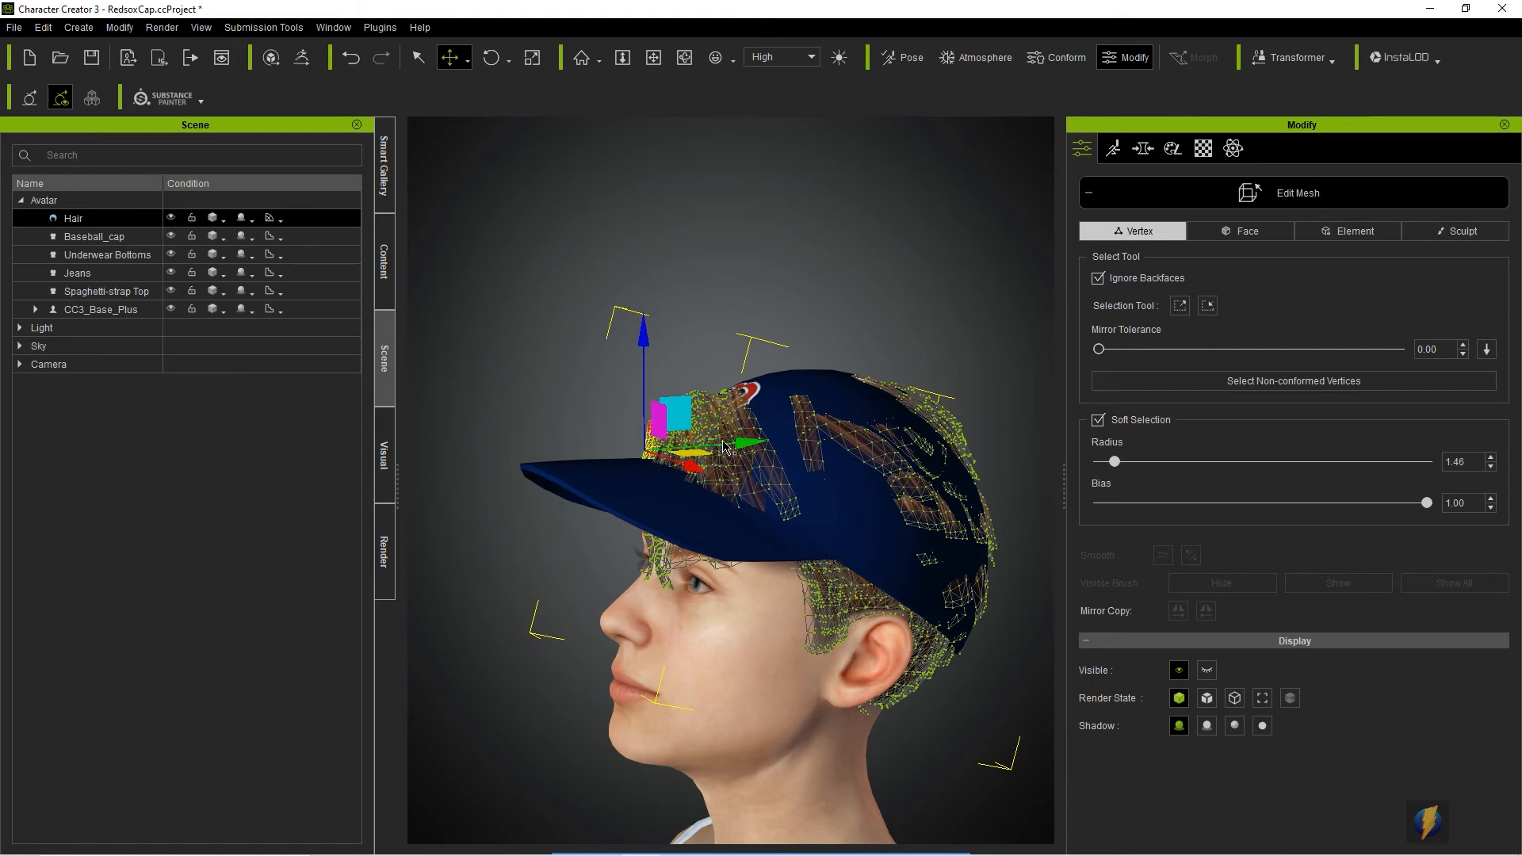
click(757, 452)
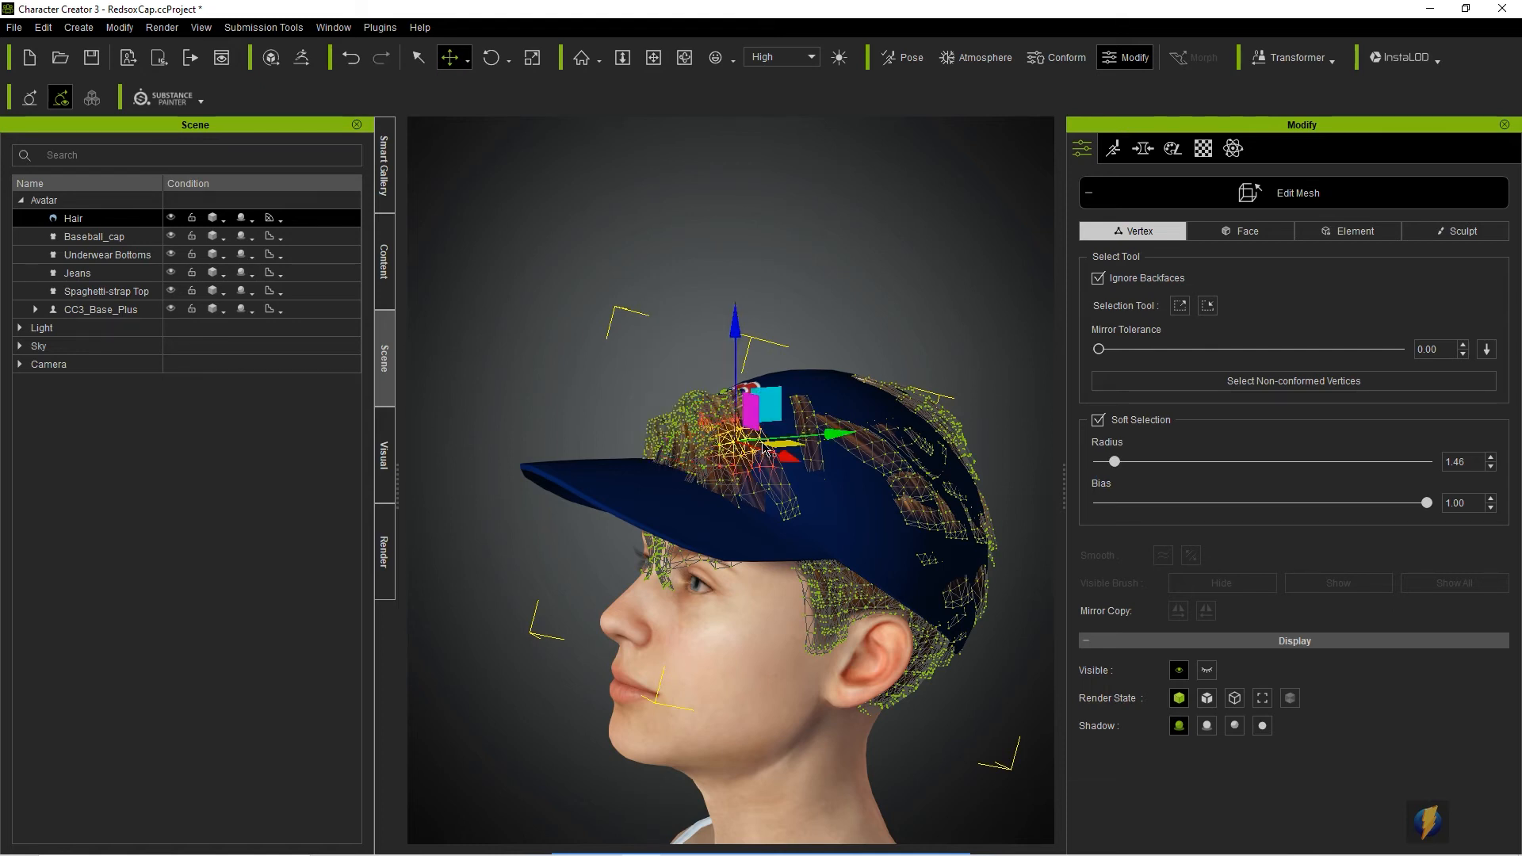
key(ctrl+z)
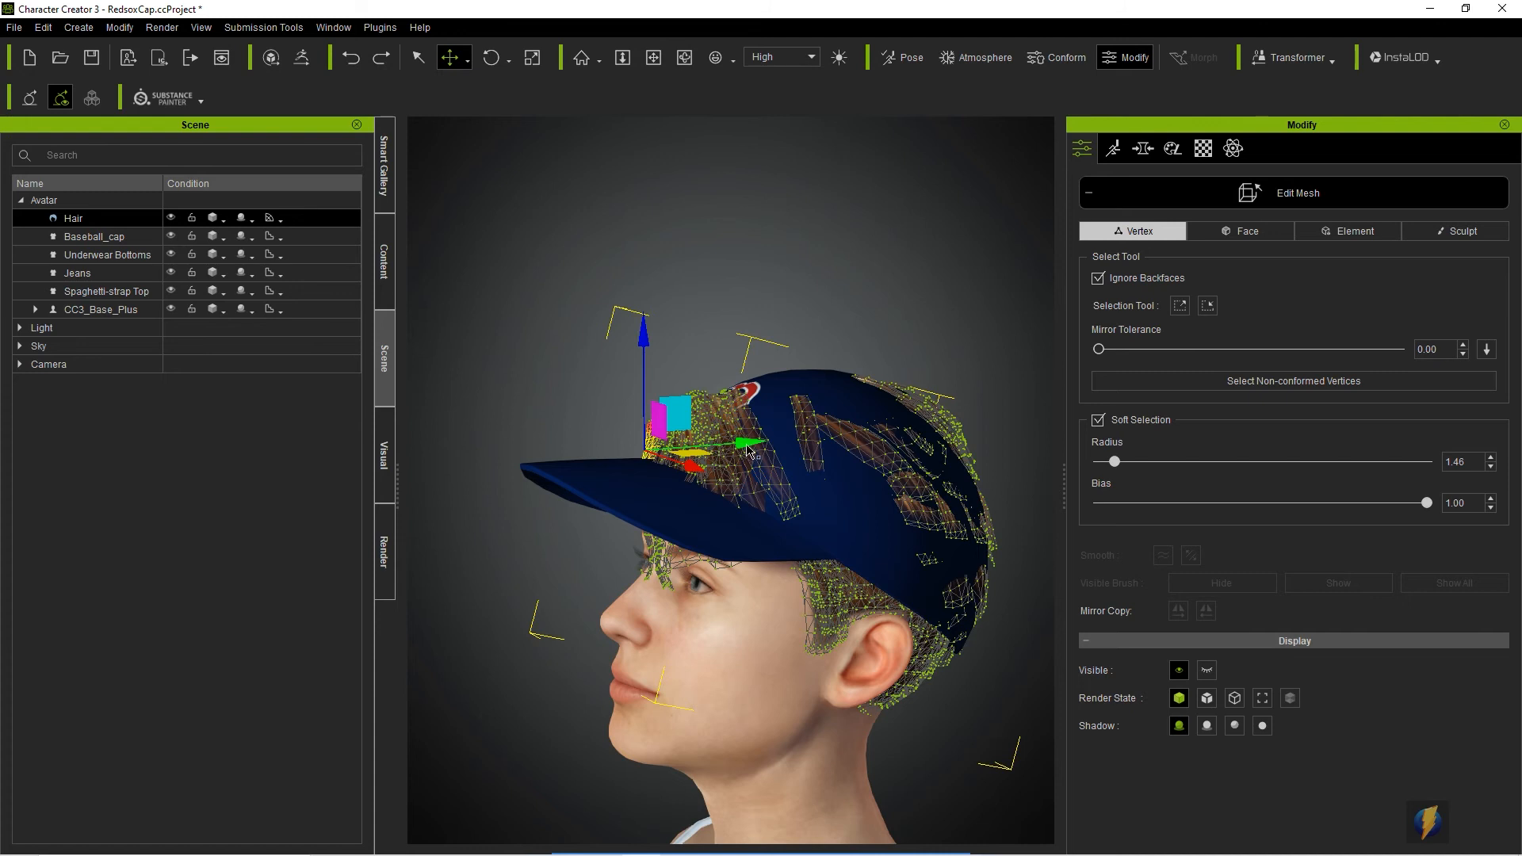
drag(765, 449, 769, 450)
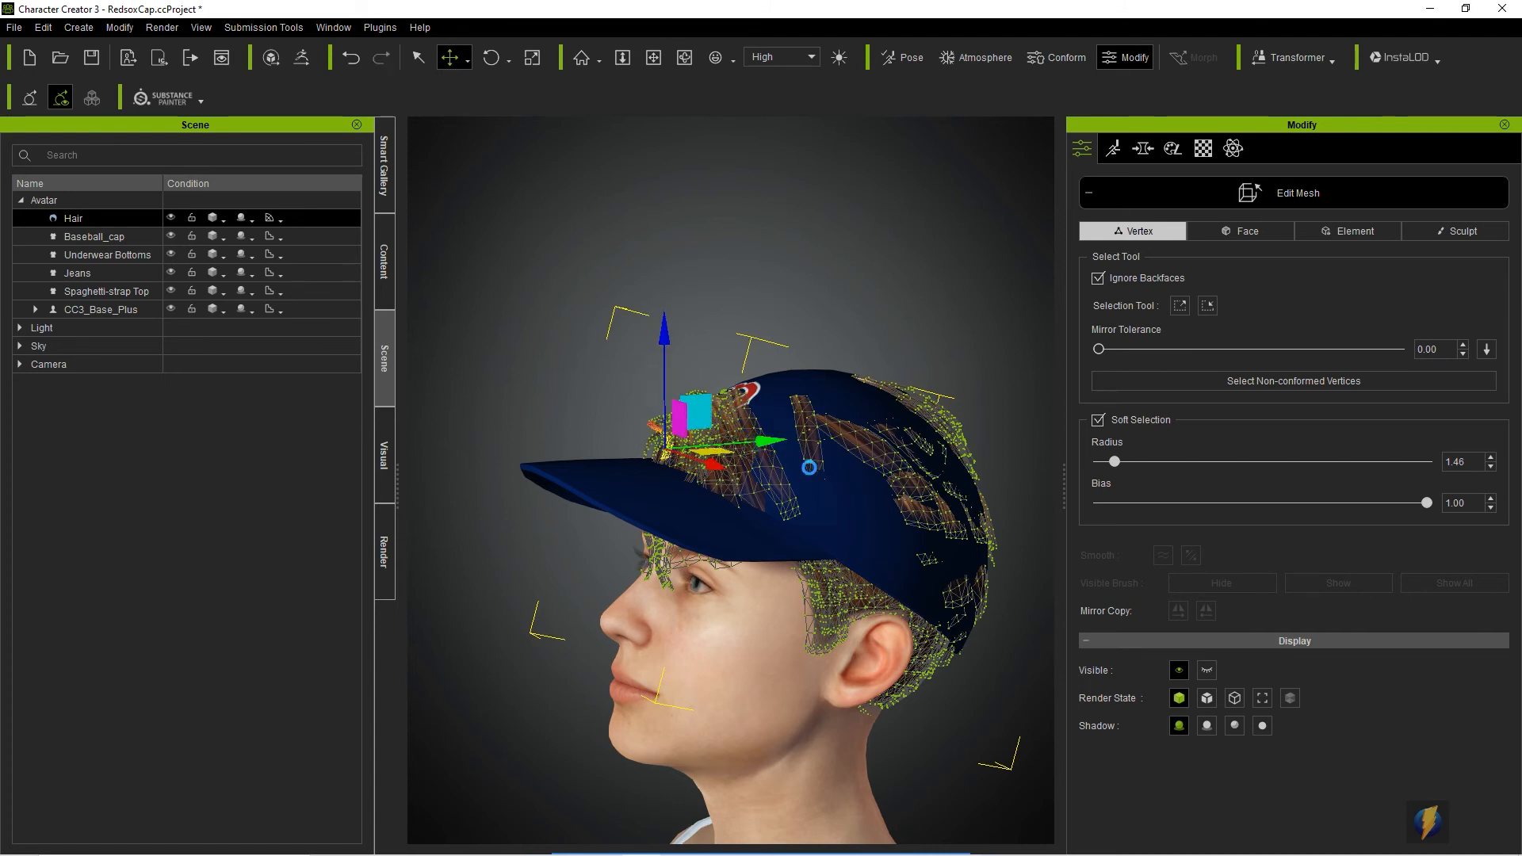
key(ctrl+z)
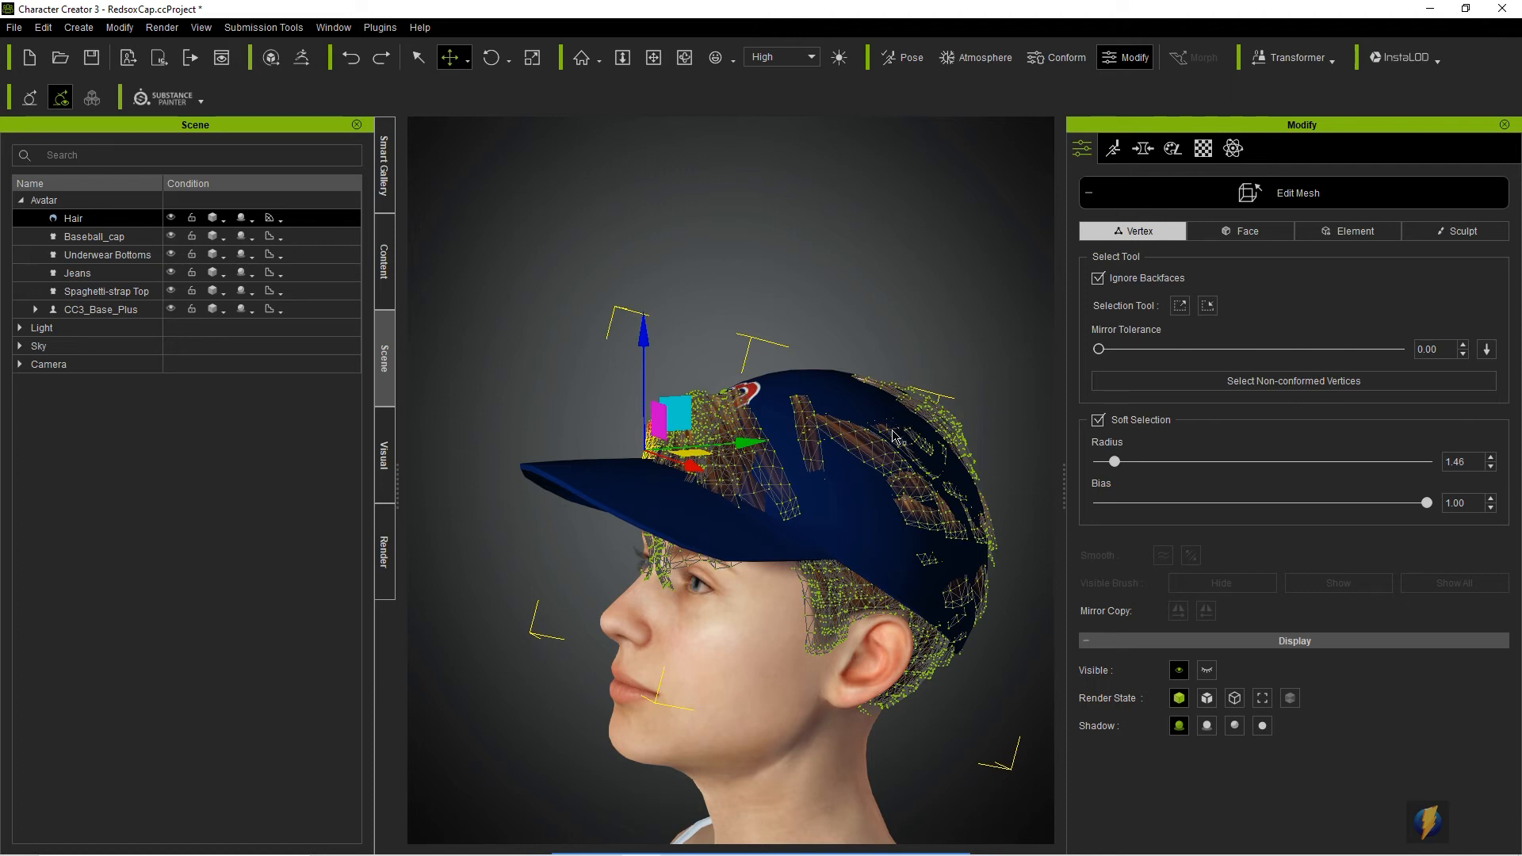
Turn off Soft Selection and switch the hair editing to Sculpt mode with the Push brush
click(1098, 421)
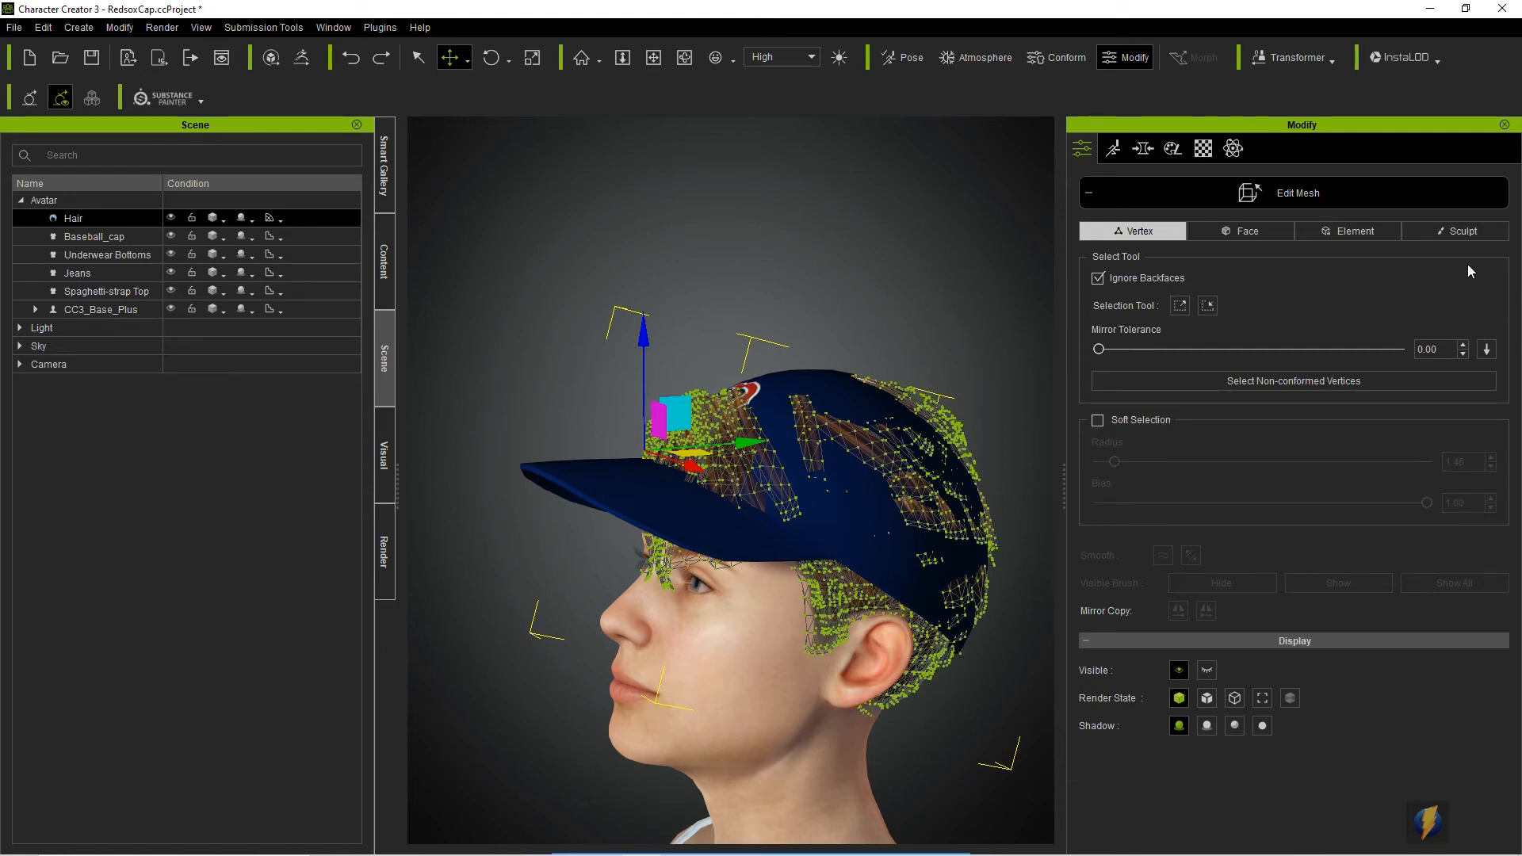
click(1452, 232)
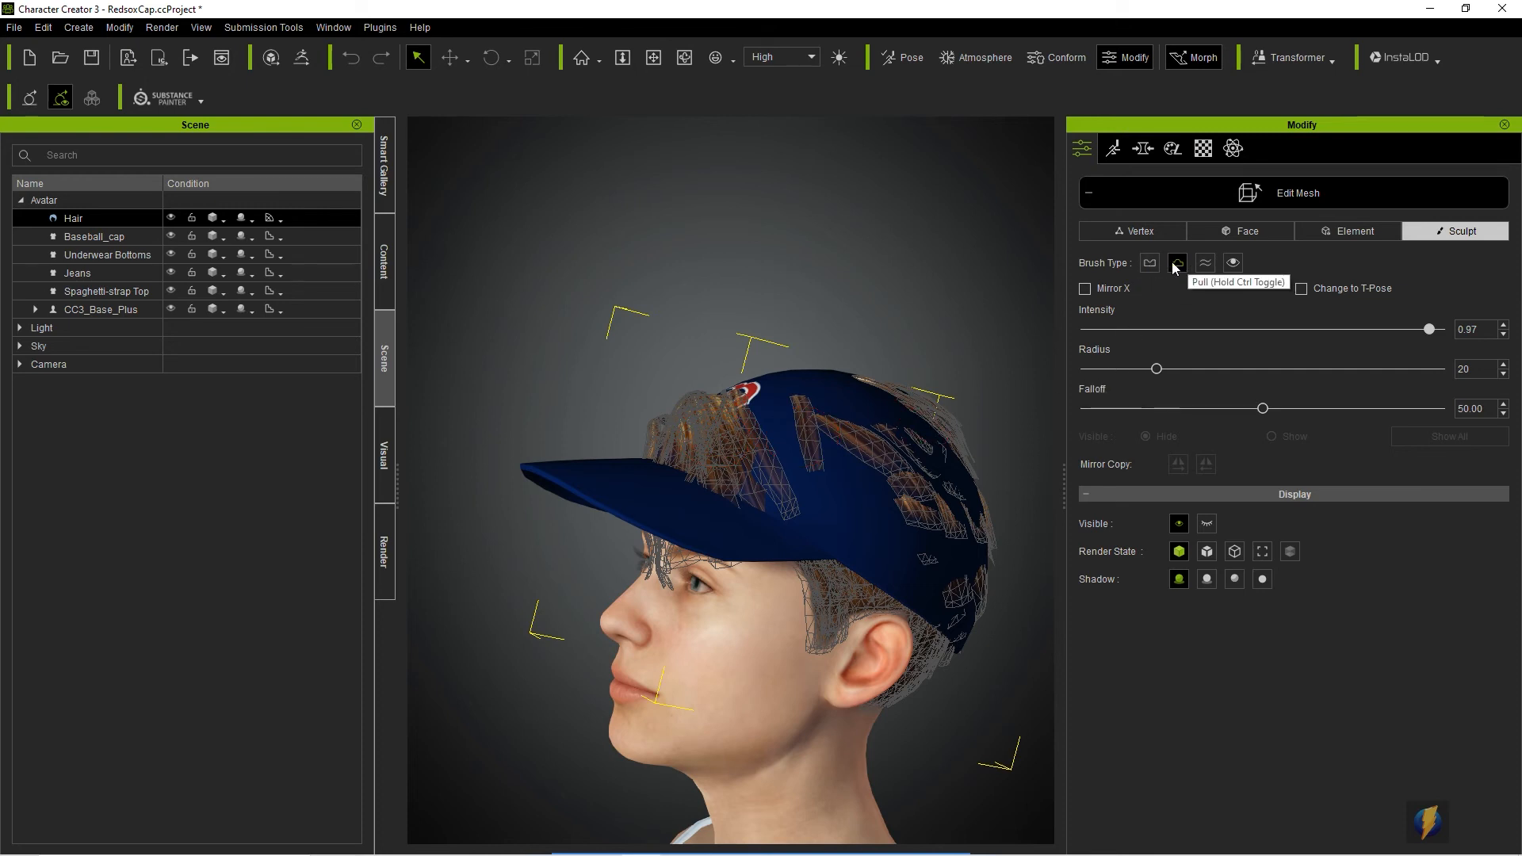
click(698, 432)
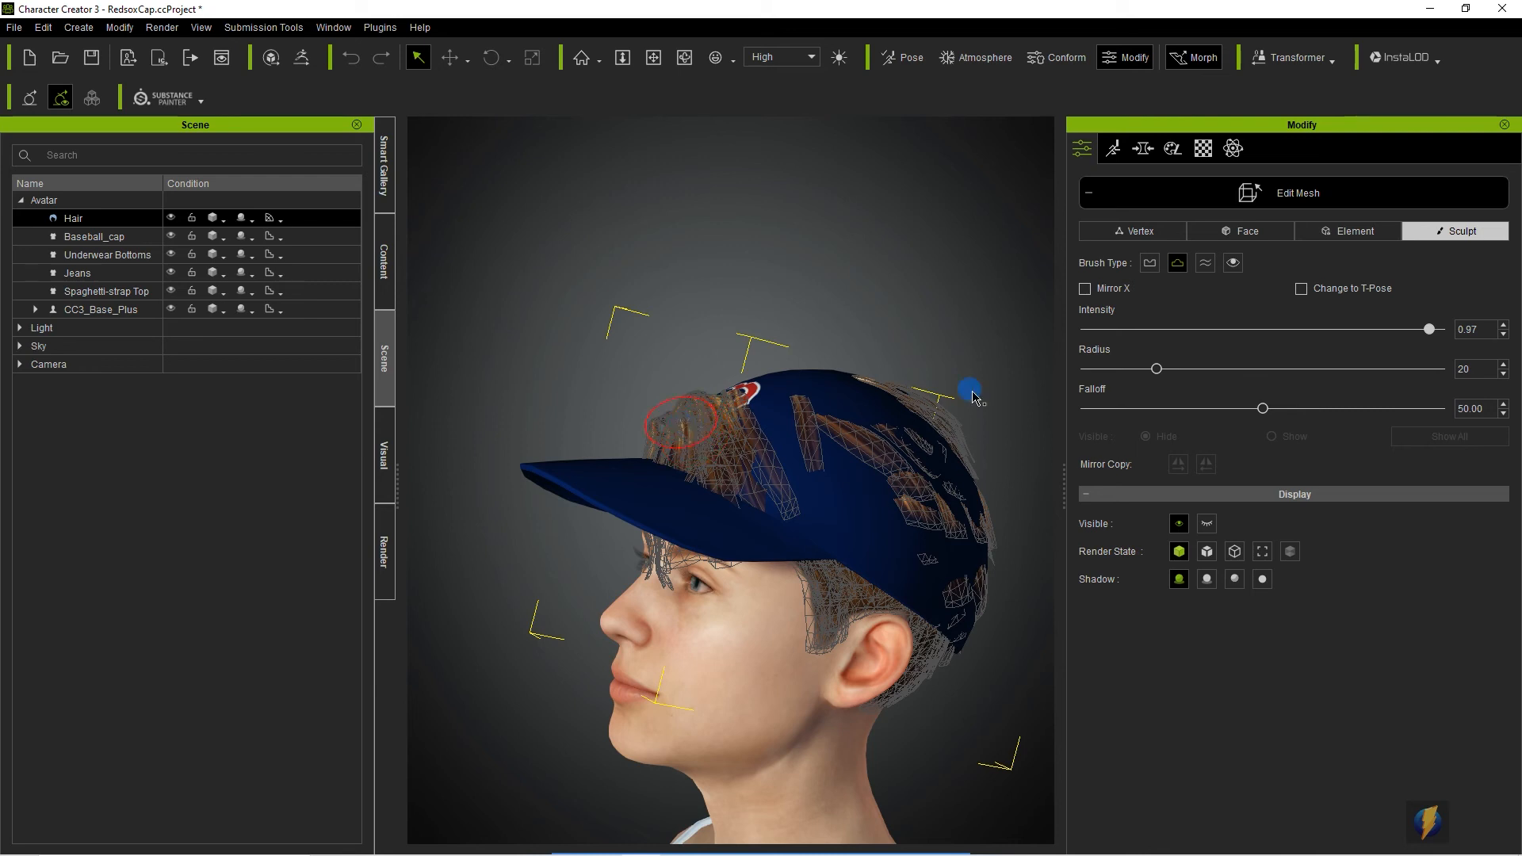
click(1153, 269)
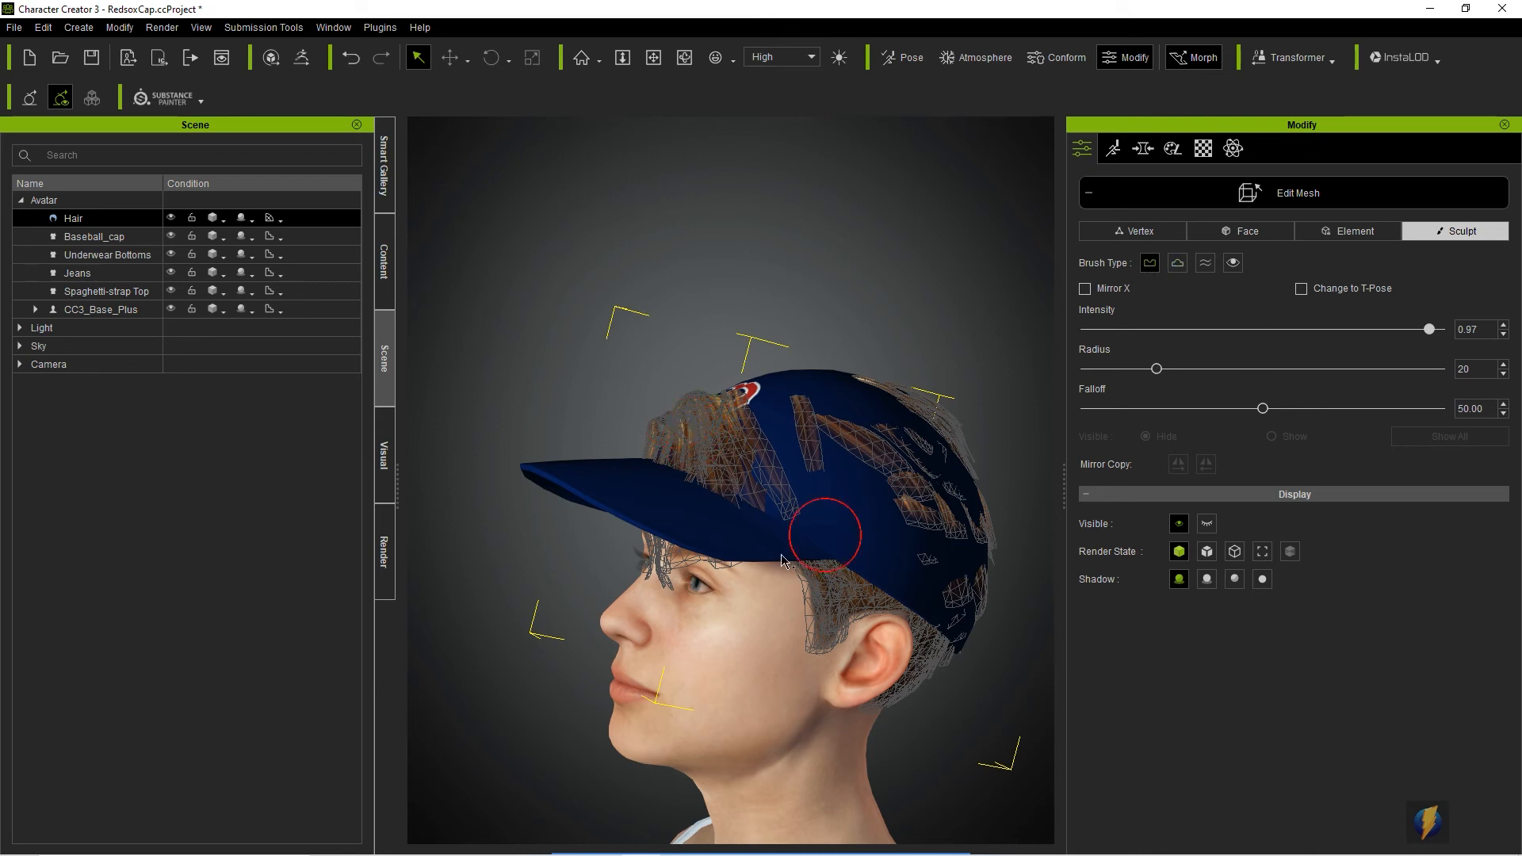
Push the front hair strands covering the cap's logo back beneath the cap with the Push brush
mouse_move(631, 551)
middle_down()
mouse_move(653, 581)
mouse_move(643, 561)
middle_up()
right_drag(646, 593, 837, 653)
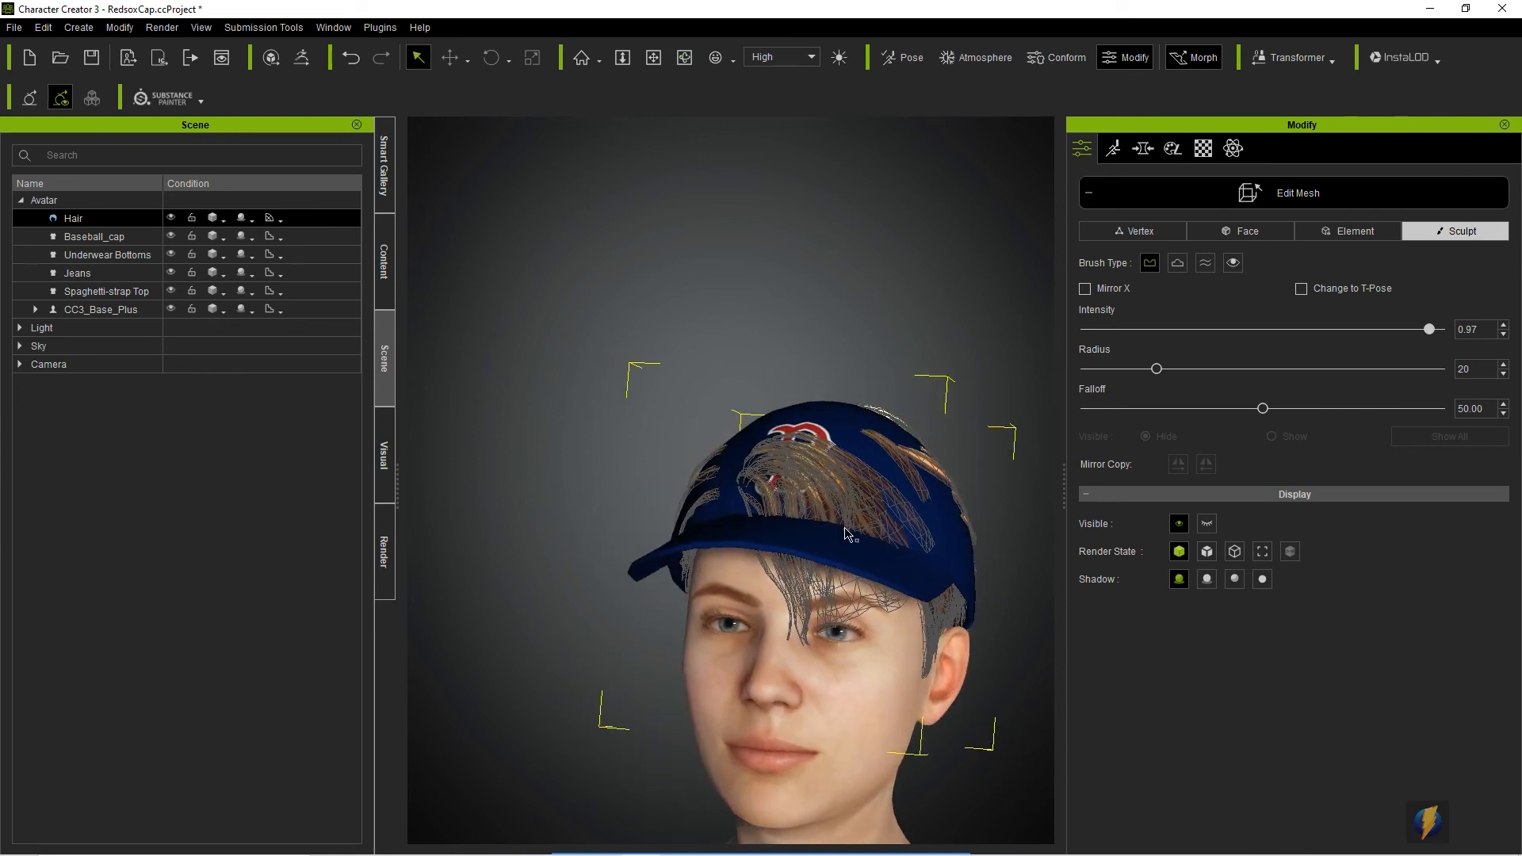
drag(800, 502, 802, 495)
click(795, 478)
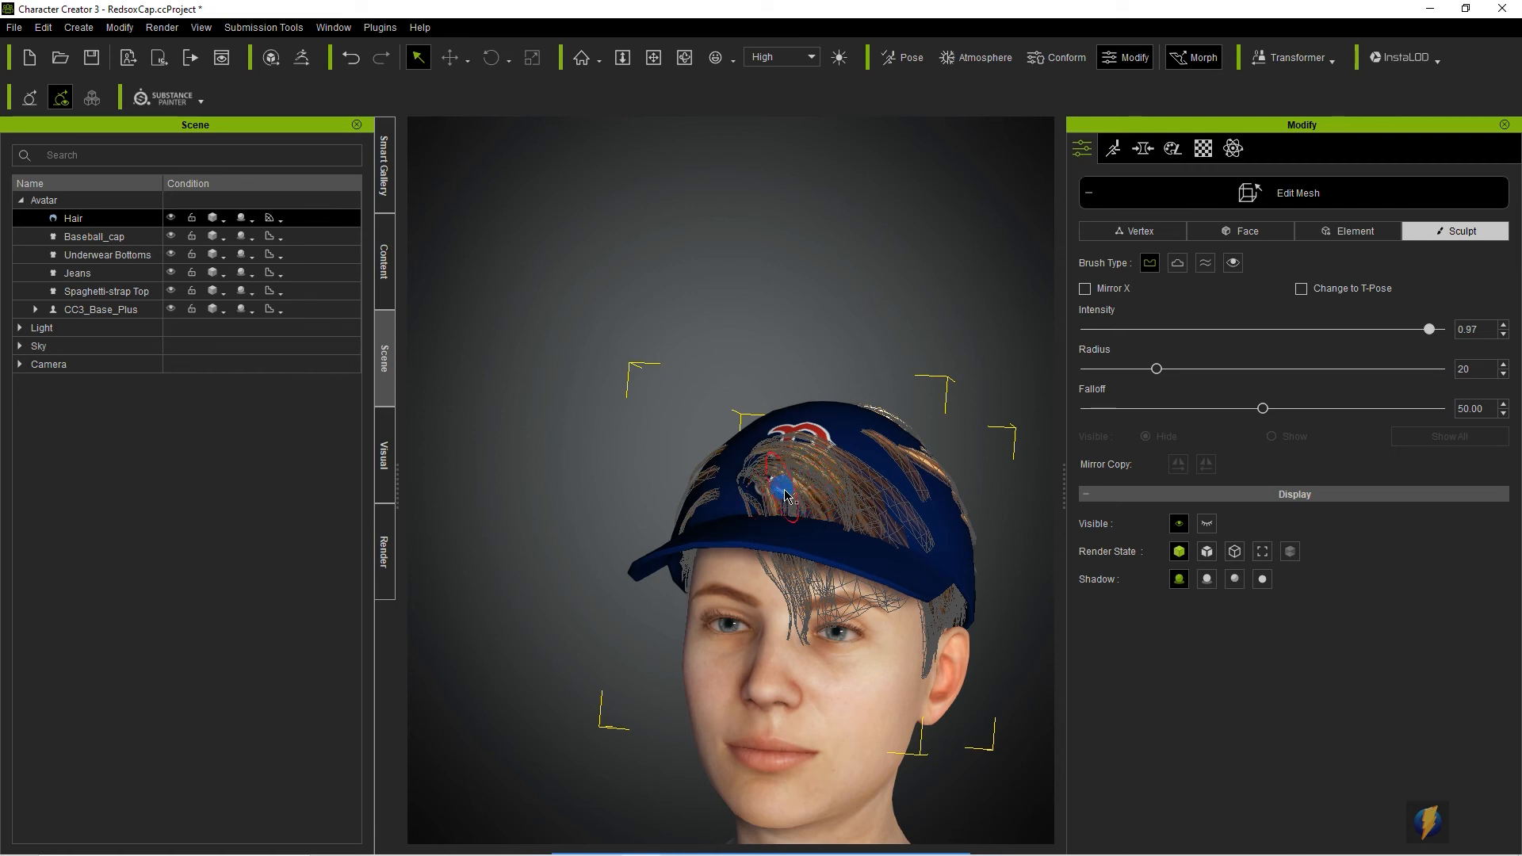
mouse_move(803, 480)
mouse_down()
mouse_move(776, 501)
mouse_move(814, 482)
mouse_move(776, 474)
mouse_move(783, 500)
mouse_up()
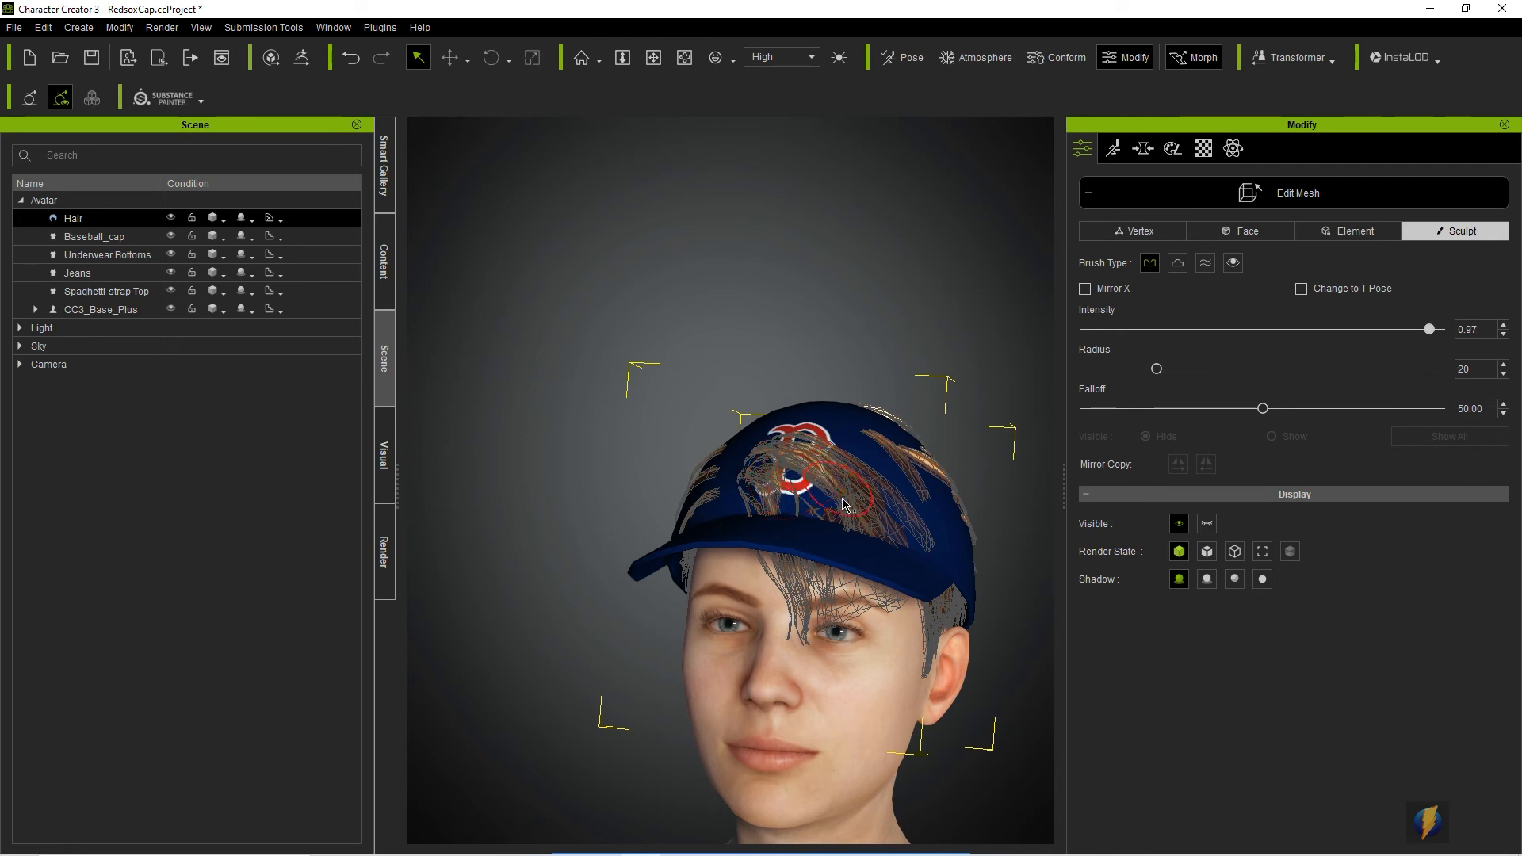
Push the hair strands beside the logo and above the brim into the cap with repeated Push strokes
mouse_move(826, 536)
alt+right_down()
mouse_move(769, 587)
mouse_move(727, 740)
mouse_move(725, 533)
mouse_move(747, 642)
alt+right_up()
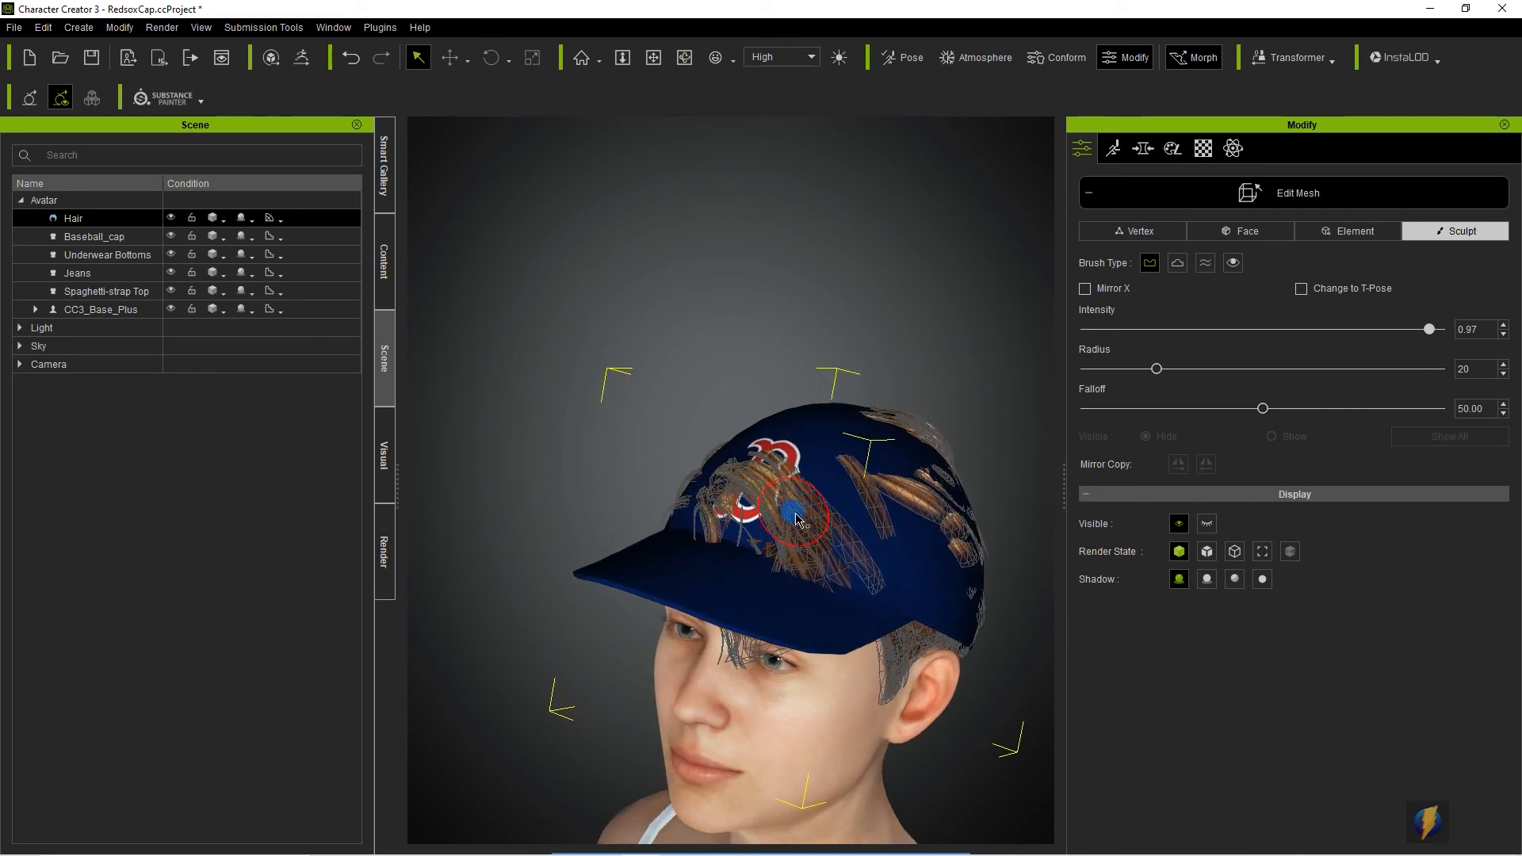
mouse_move(777, 493)
mouse_down()
mouse_move(770, 520)
mouse_move(814, 568)
mouse_move(791, 549)
mouse_move(869, 569)
mouse_up()
drag(809, 501, 856, 543)
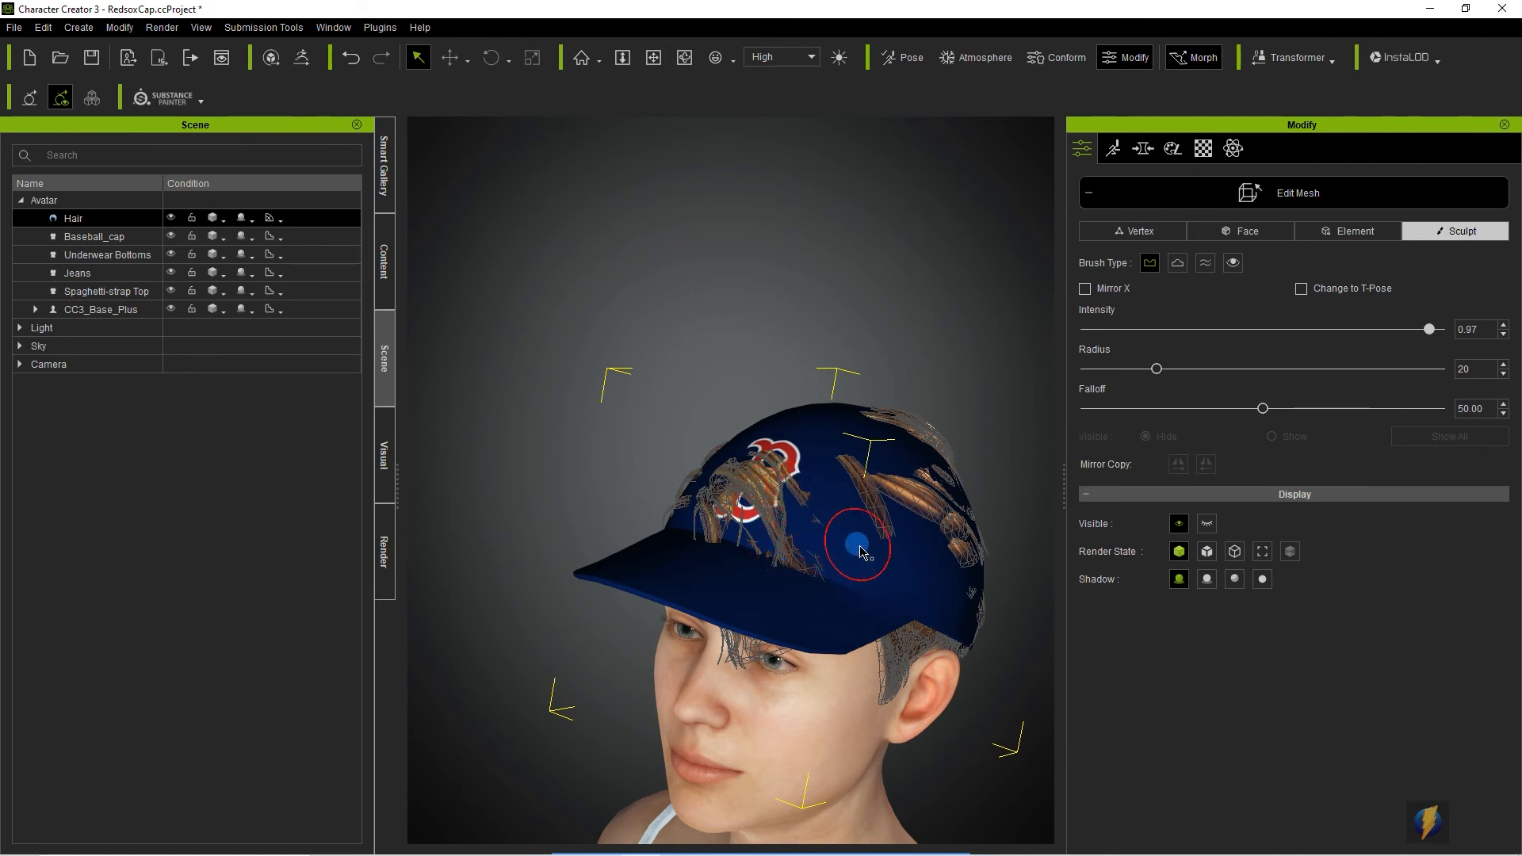
drag(795, 499, 822, 527)
drag(753, 484, 795, 555)
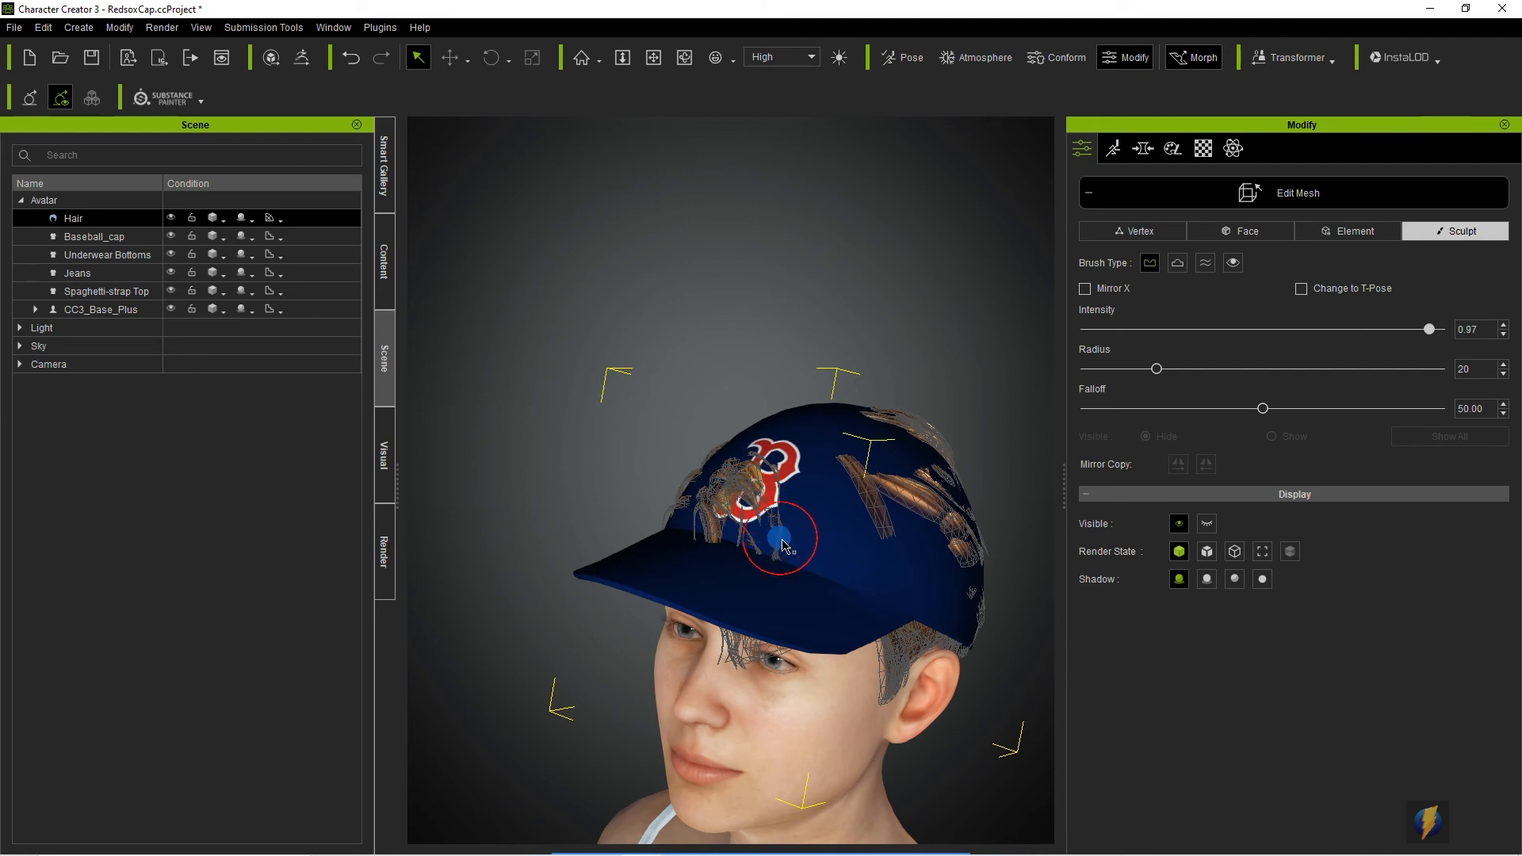
click(780, 543)
drag(774, 496, 779, 537)
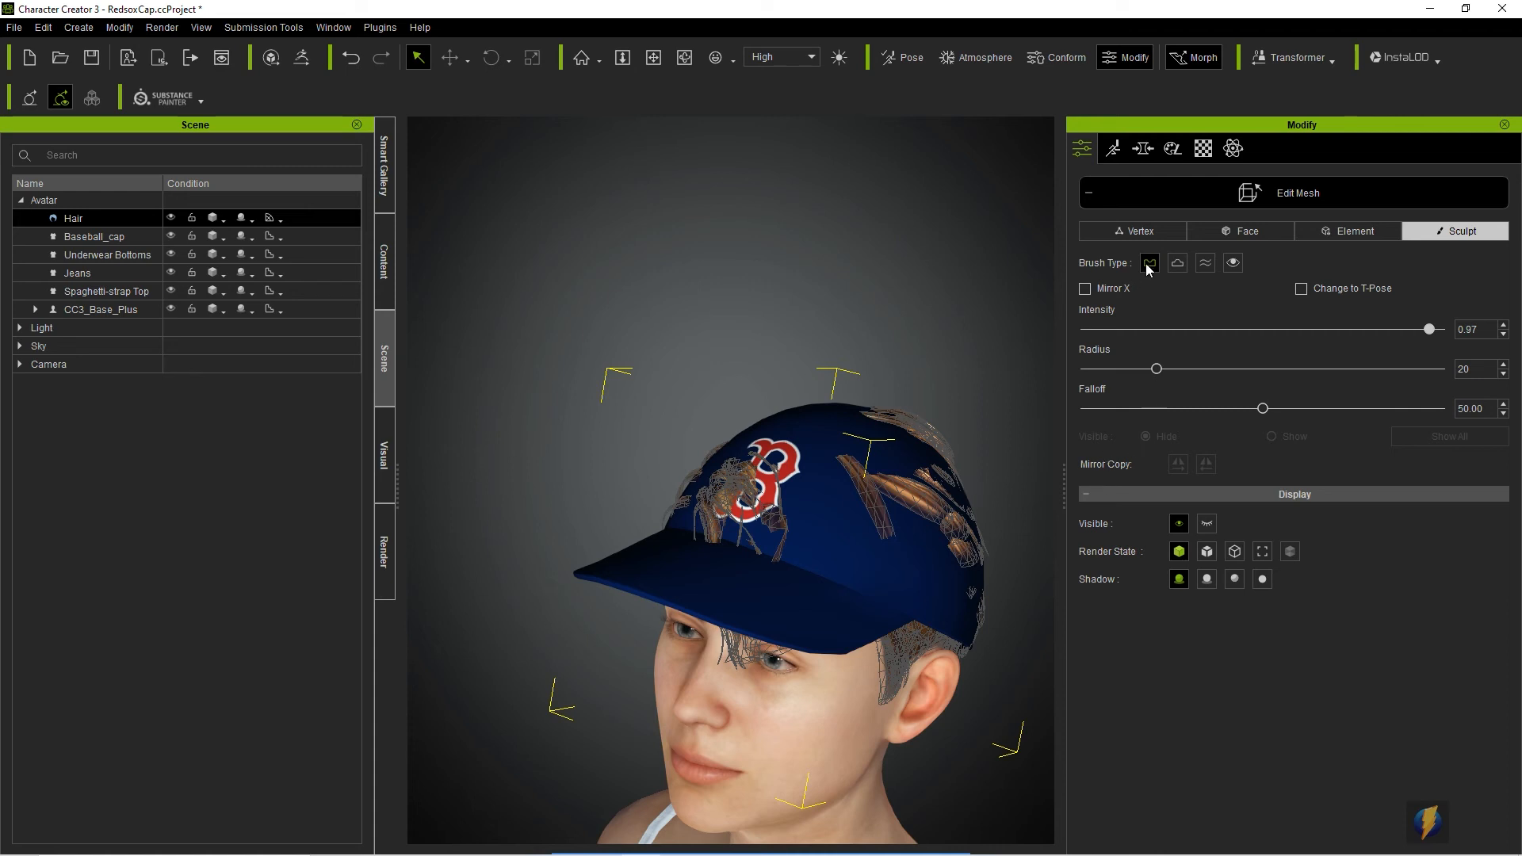
Switch to the visibility brush set to Hide and hide the hair showing through the left side of the cap
click(1234, 264)
mouse_move(832, 519)
mouse_down()
mouse_move(849, 475)
mouse_move(886, 544)
mouse_up()
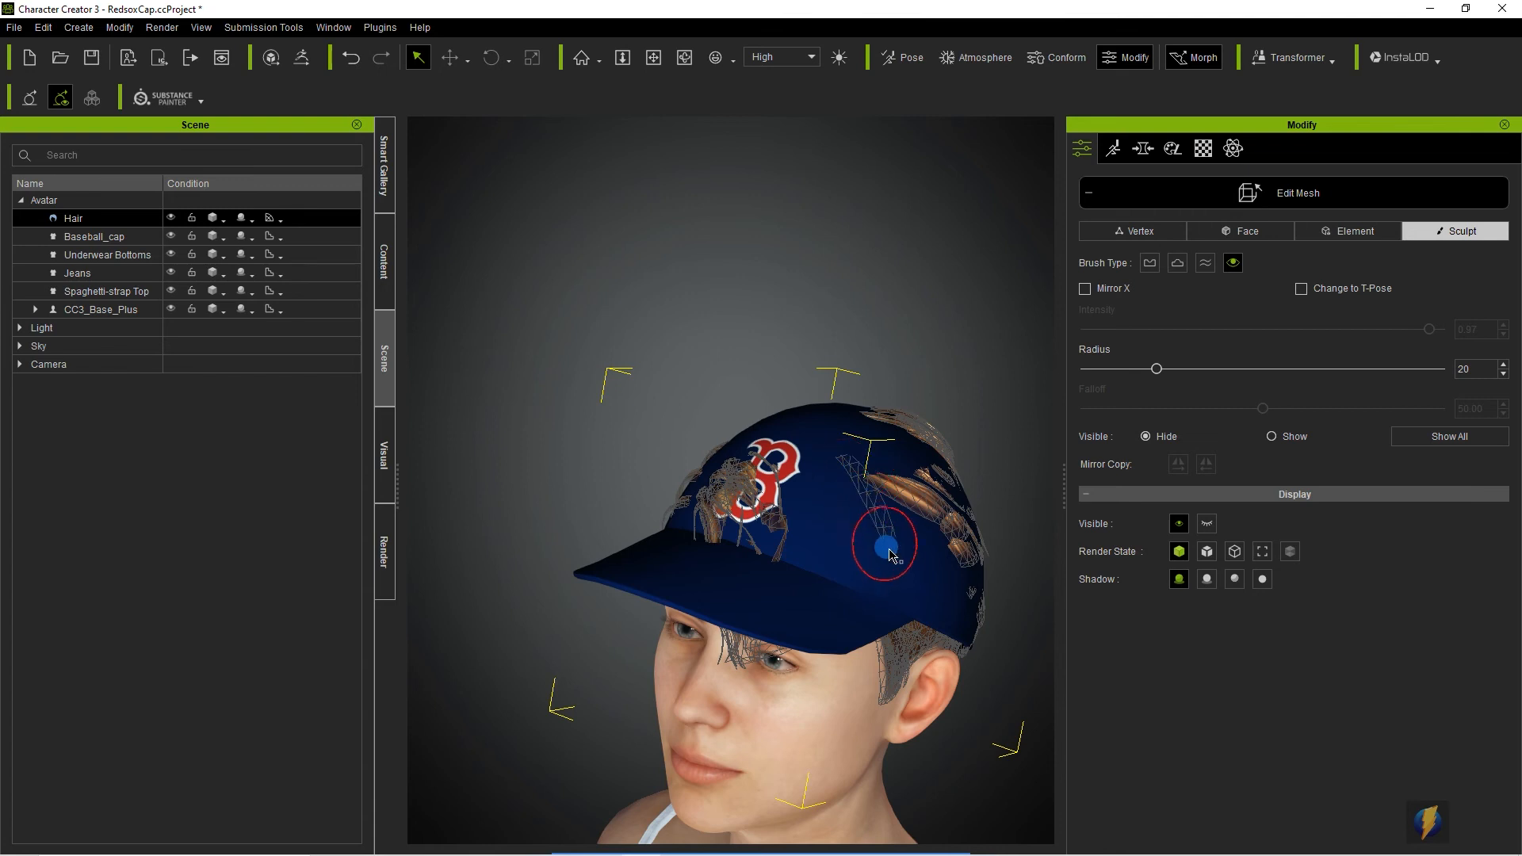
right_drag(883, 539, 641, 547)
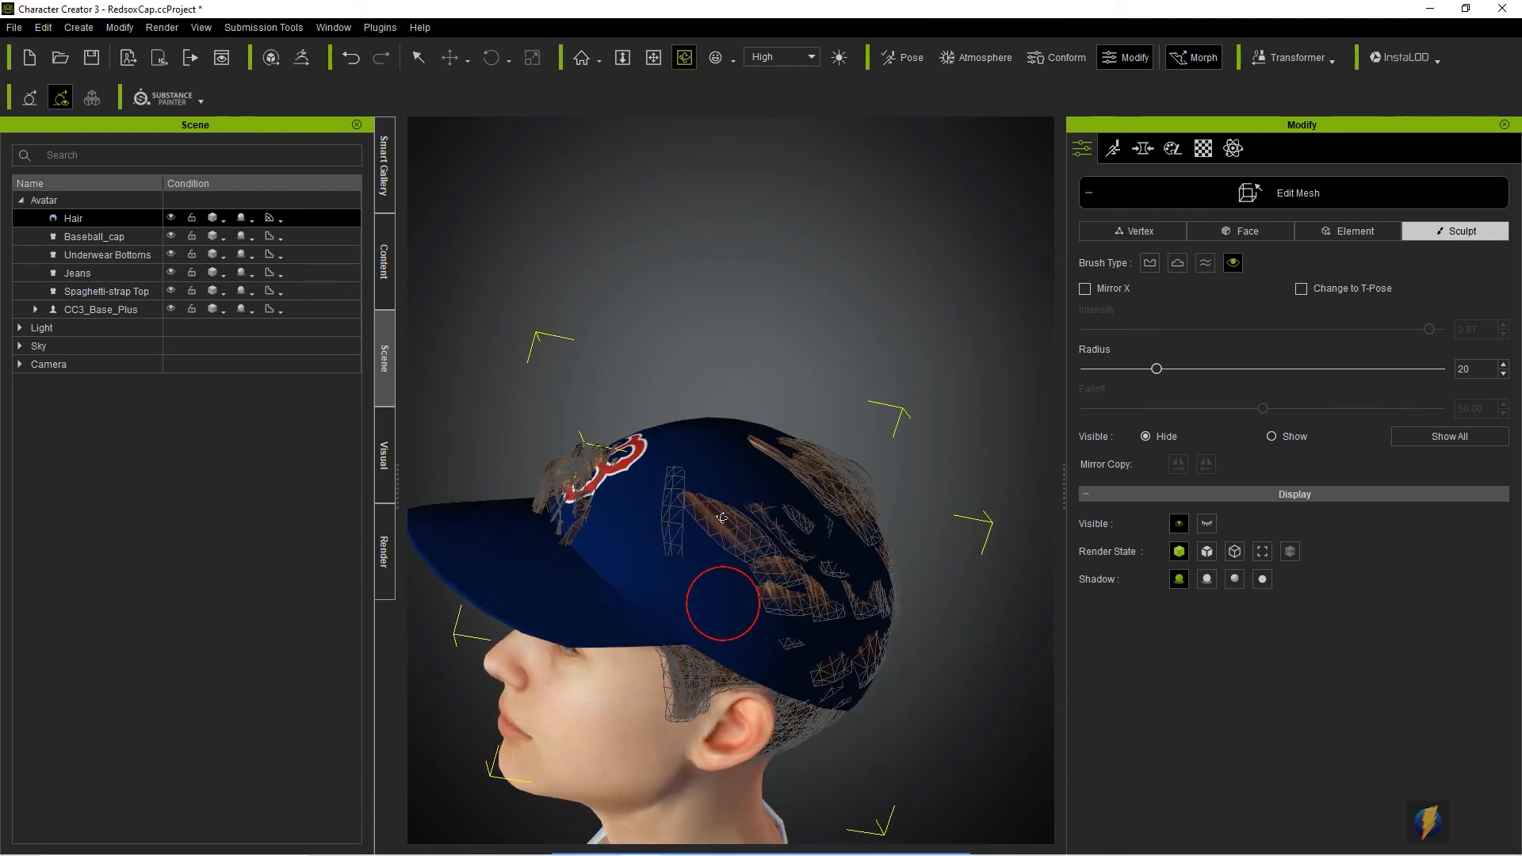
mouse_move(713, 525)
mouse_down()
mouse_move(696, 510)
mouse_move(773, 559)
mouse_move(780, 600)
mouse_move(765, 528)
mouse_move(825, 578)
mouse_move(793, 614)
mouse_move(799, 630)
mouse_up()
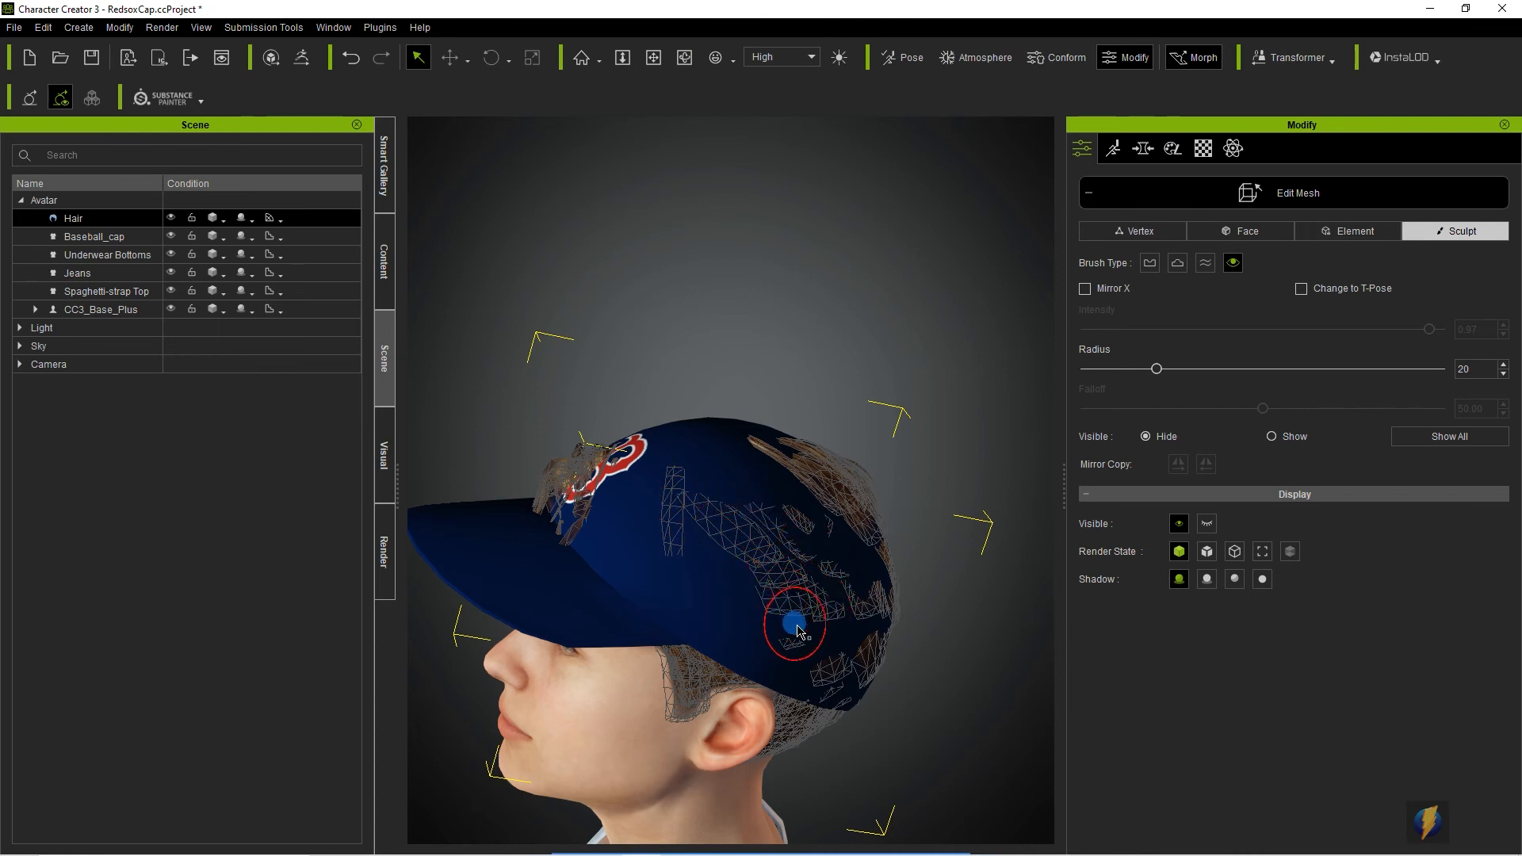
Hide the hair strands poking through the back and right side of the cap with the visibility brush
right_drag(797, 622, 514, 480)
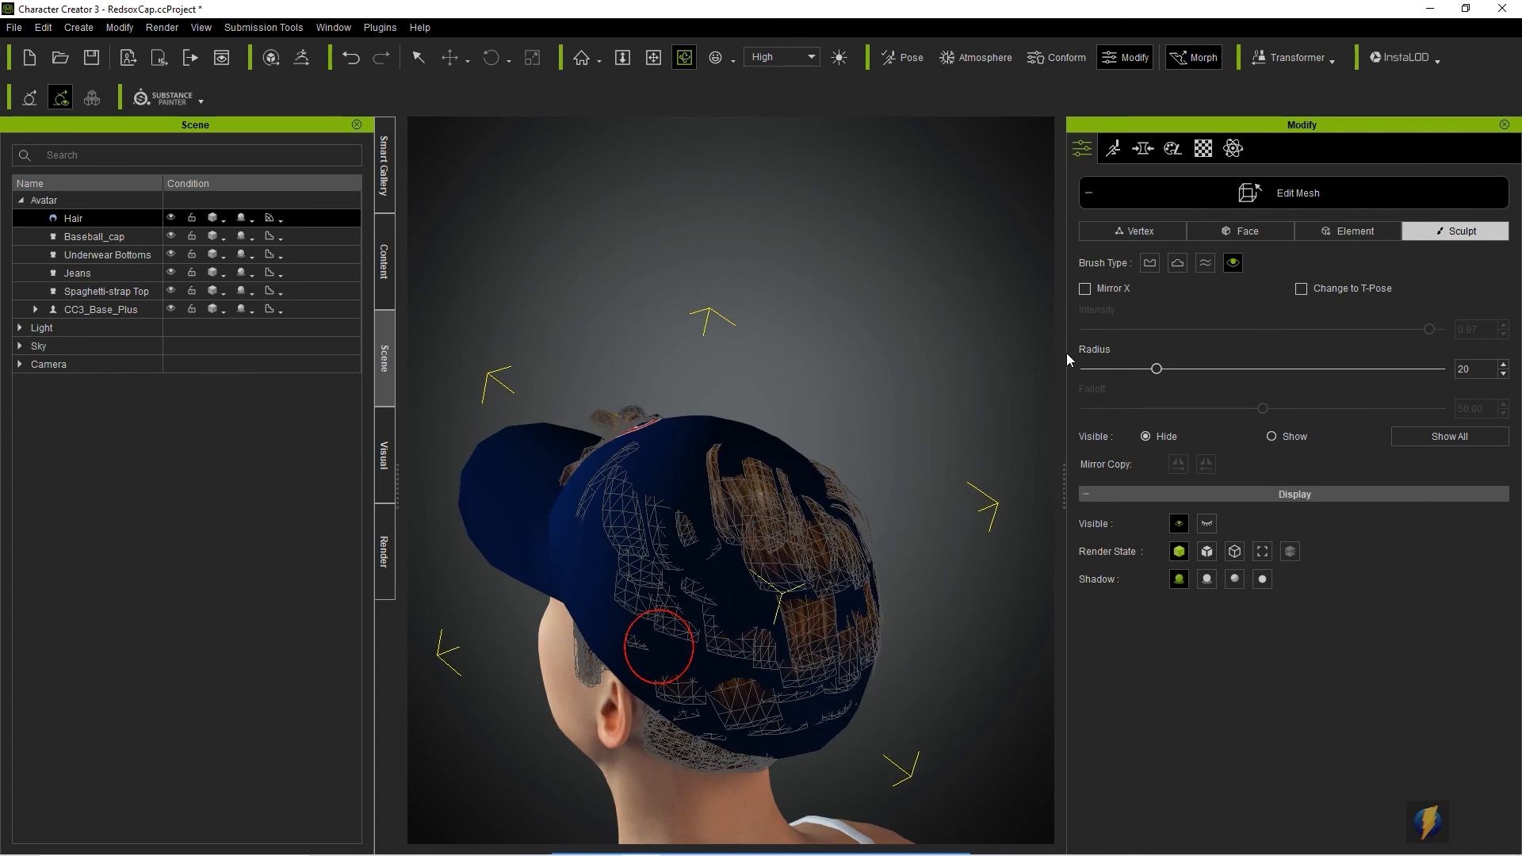
right_drag(855, 432, 853, 434)
mouse_move(720, 450)
mouse_down()
mouse_move(741, 545)
mouse_move(783, 538)
mouse_move(768, 532)
mouse_move(772, 485)
mouse_move(757, 468)
mouse_move(755, 557)
mouse_move(741, 488)
mouse_move(812, 614)
mouse_move(774, 621)
mouse_move(720, 696)
mouse_move(674, 682)
mouse_move(765, 615)
mouse_move(812, 630)
mouse_move(702, 519)
mouse_move(820, 594)
mouse_move(818, 563)
mouse_move(802, 573)
mouse_up()
mouse_move(788, 573)
right_down()
mouse_move(548, 532)
mouse_move(709, 573)
right_up()
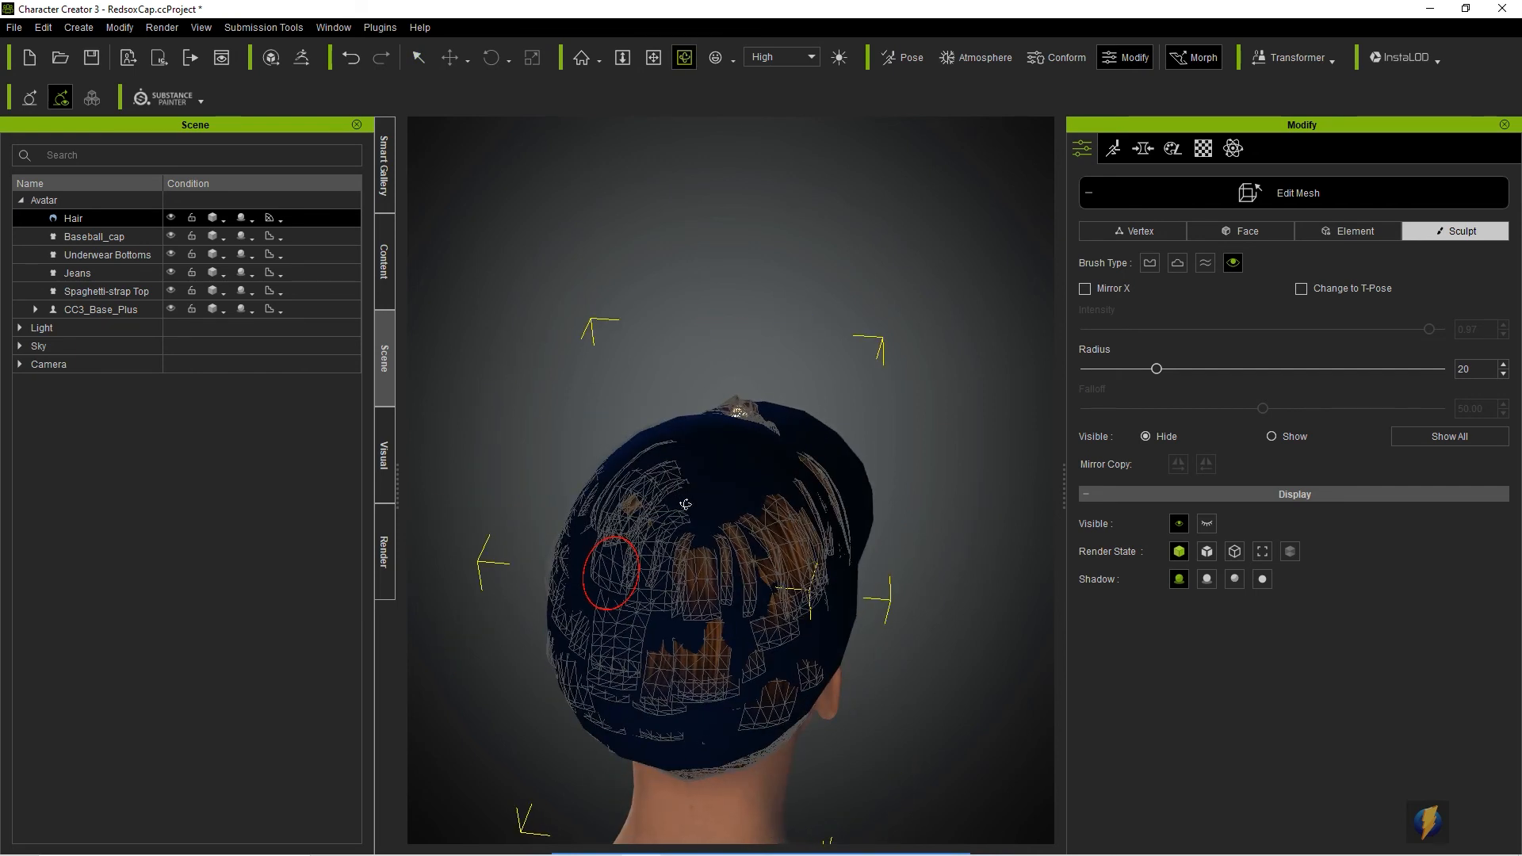
mouse_move(679, 503)
mouse_down()
mouse_move(611, 510)
mouse_move(630, 510)
mouse_move(710, 639)
mouse_move(658, 680)
mouse_move(741, 701)
mouse_move(797, 657)
mouse_move(782, 537)
mouse_move(734, 516)
mouse_move(688, 545)
mouse_move(814, 523)
mouse_move(829, 506)
mouse_move(802, 462)
mouse_move(784, 586)
mouse_up()
right_drag(784, 587, 714, 520)
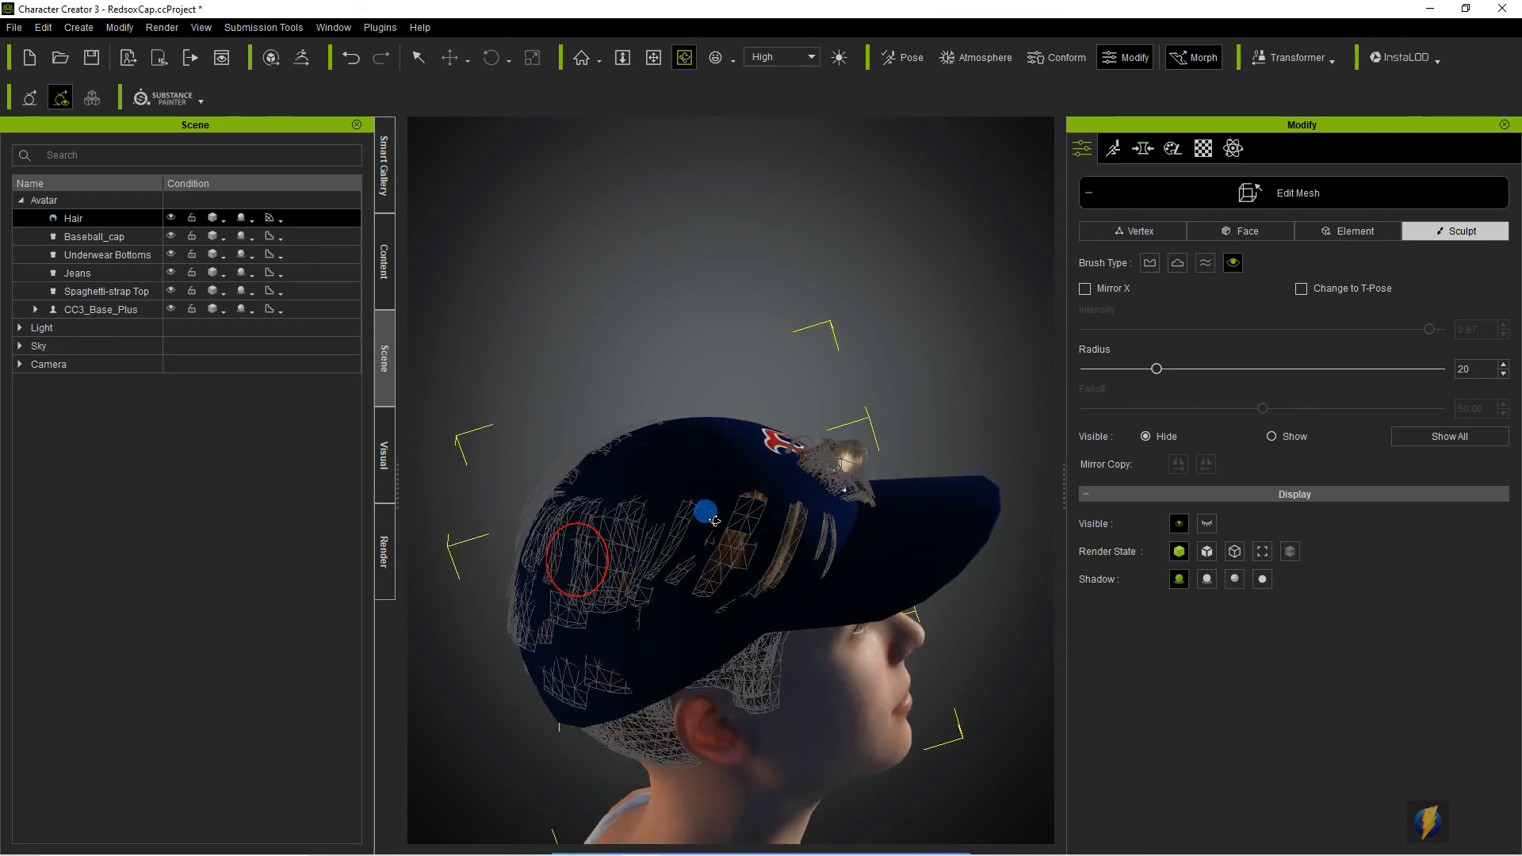
drag(746, 509, 701, 583)
mouse_move(796, 512)
mouse_down()
mouse_move(719, 605)
mouse_move(751, 526)
mouse_move(800, 520)
mouse_move(846, 564)
mouse_move(504, 611)
mouse_move(626, 654)
mouse_move(707, 566)
mouse_move(679, 533)
mouse_move(773, 547)
mouse_move(749, 501)
mouse_up()
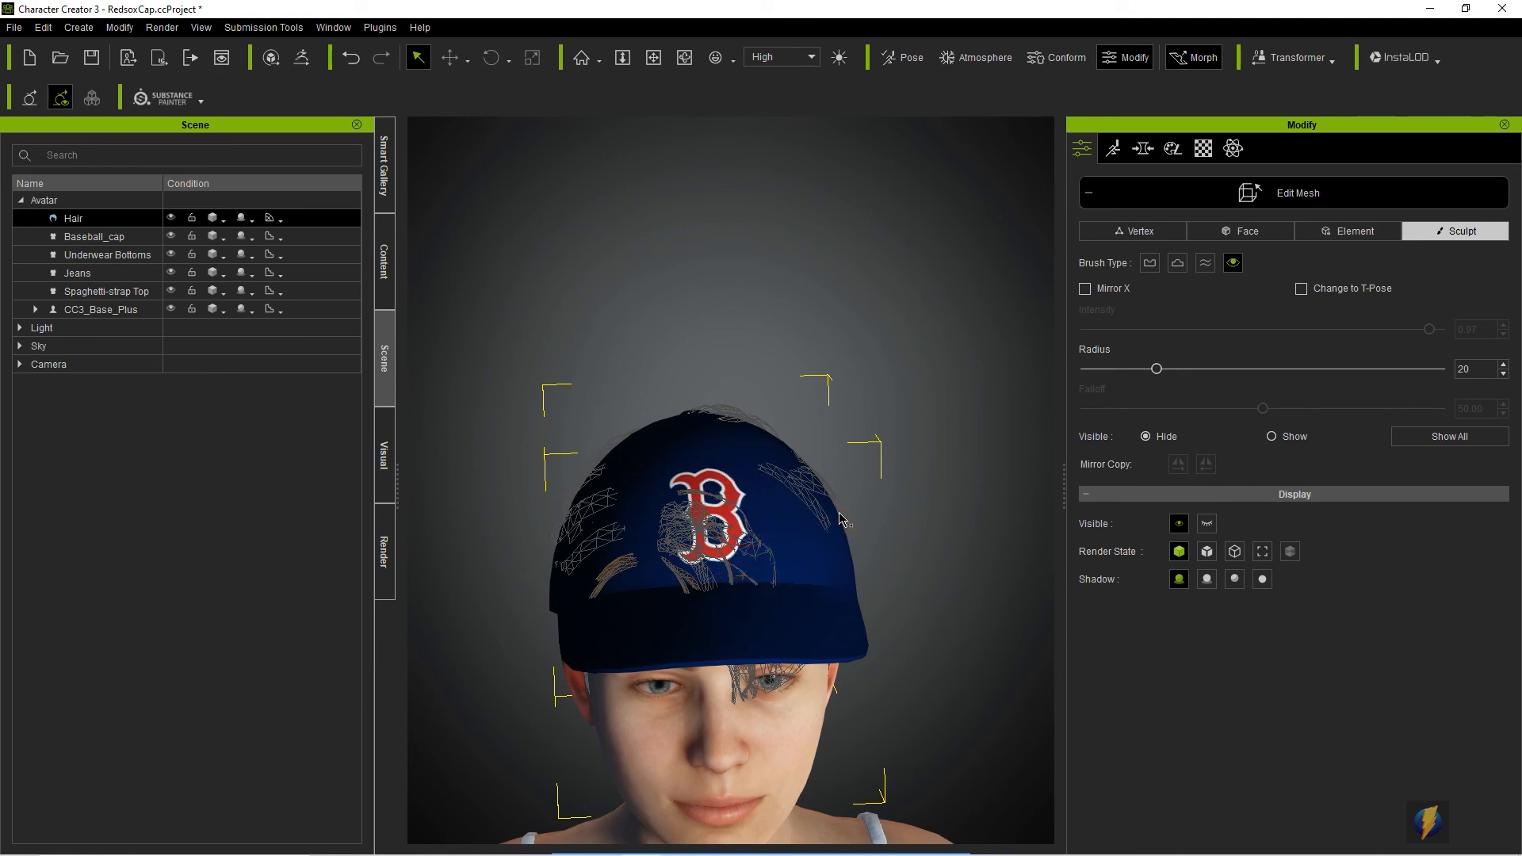
Finish editing the Hair mesh and inspect how the hair fits under the cap
click(1317, 196)
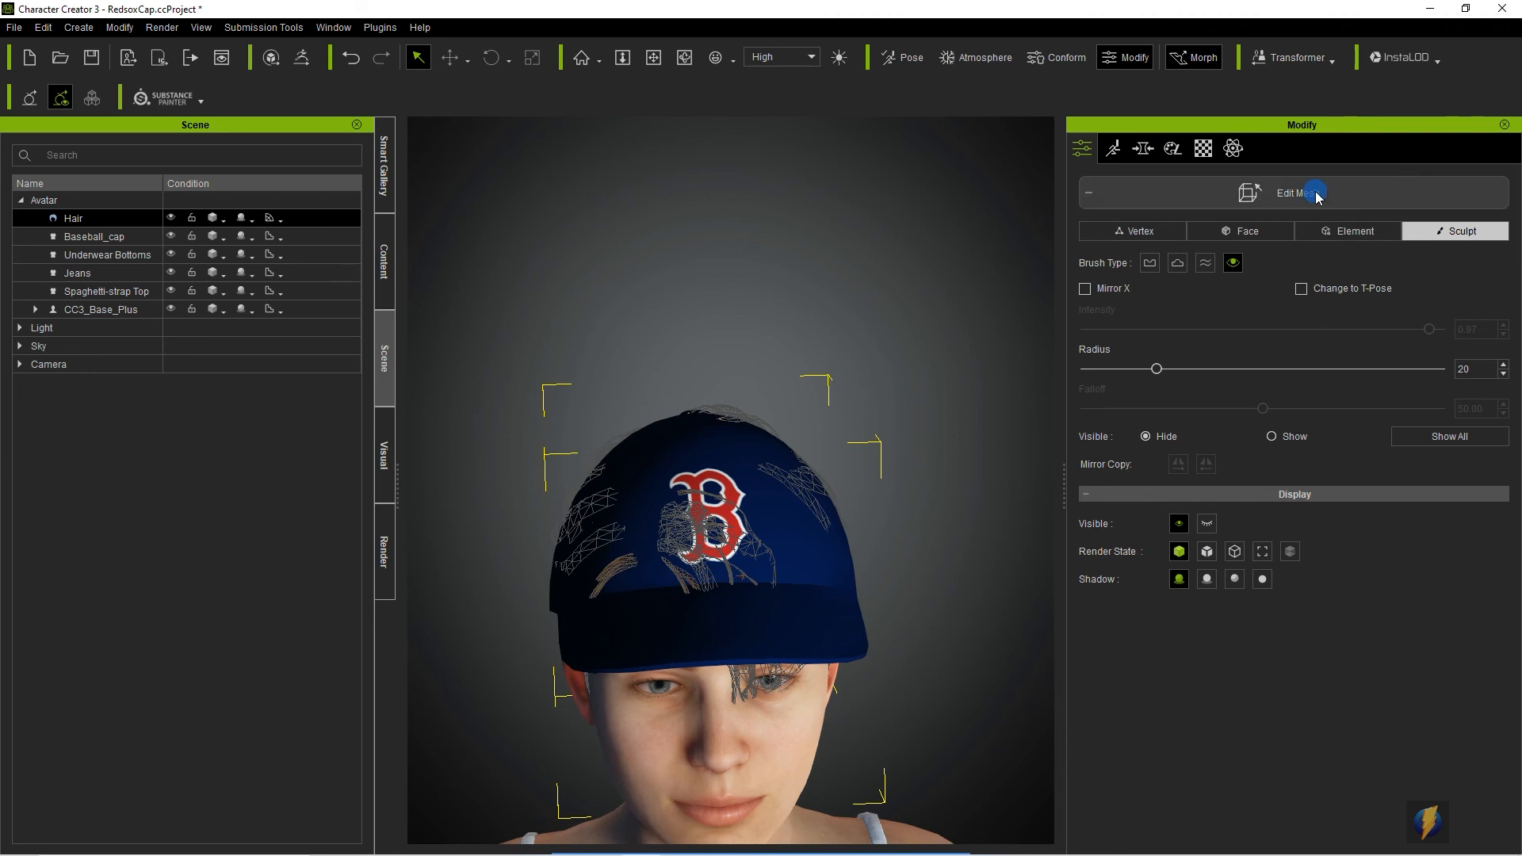
middle_drag(673, 573, 701, 524)
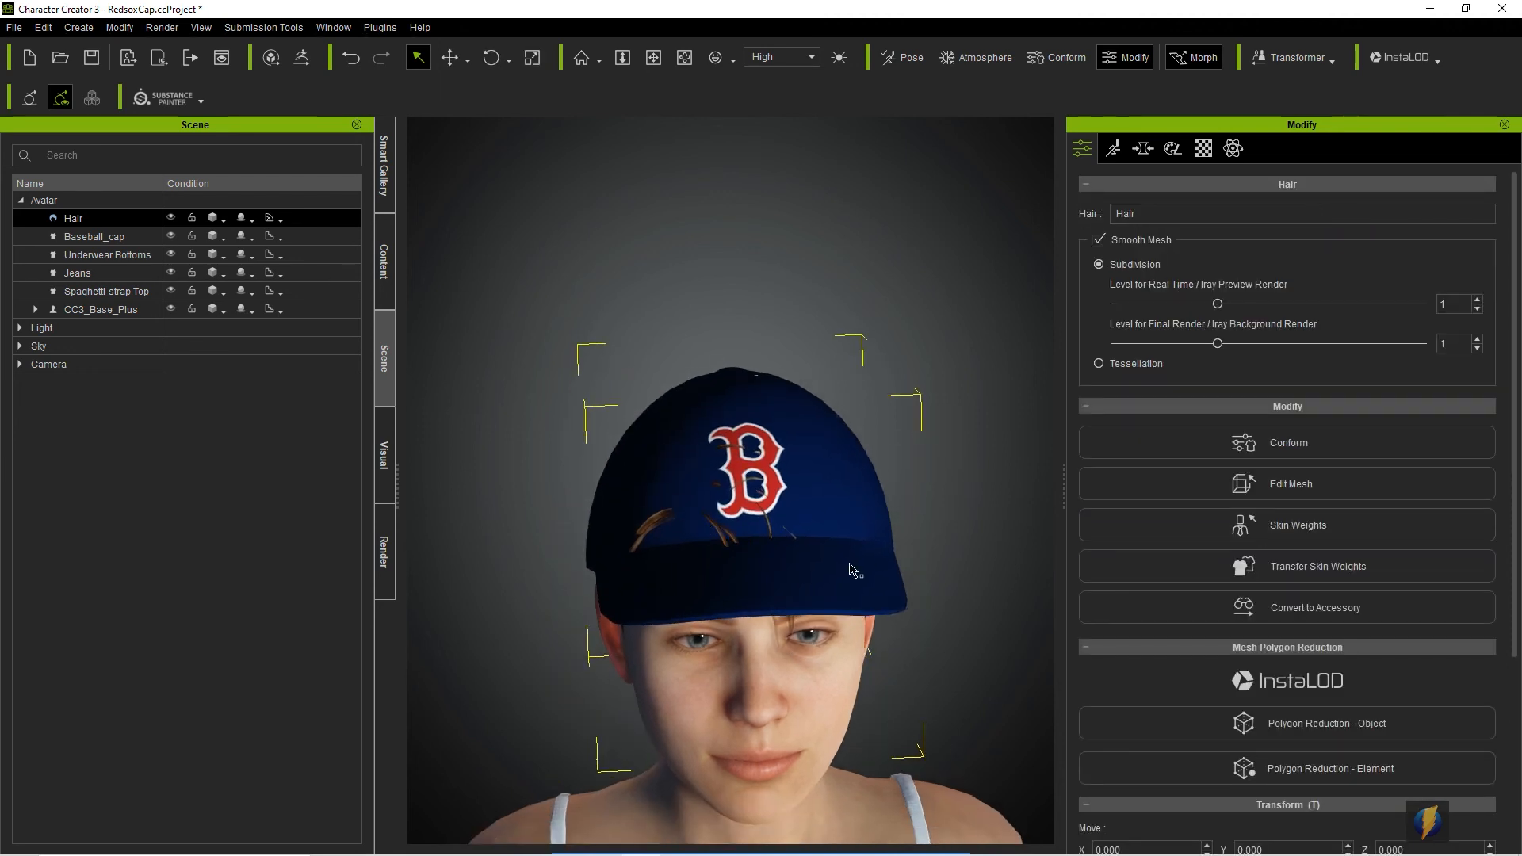
alt+middle_drag(893, 639, 874, 595)
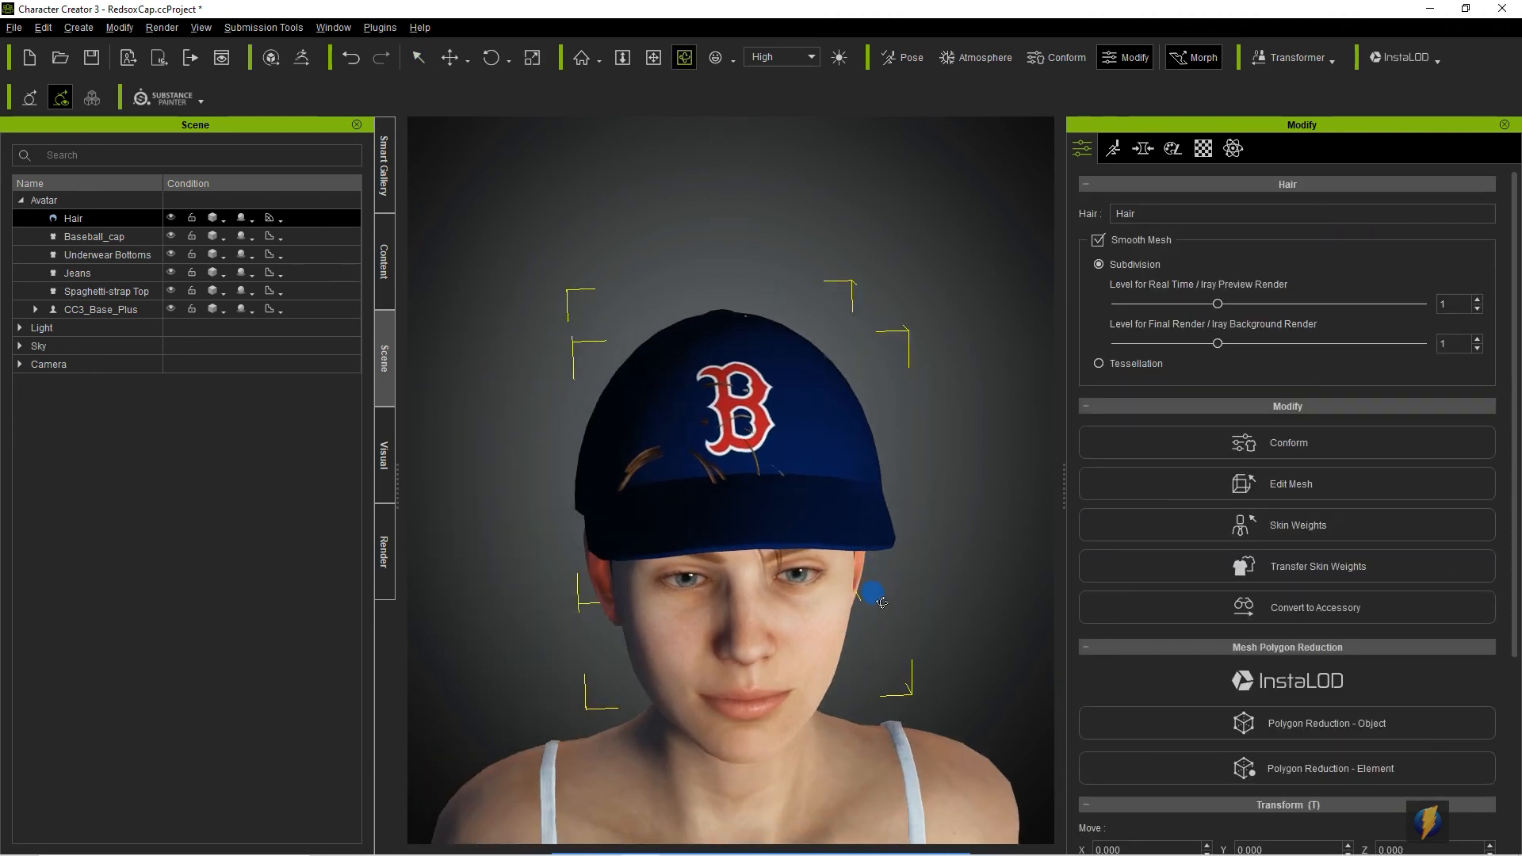
drag(841, 628, 507, 475)
mouse_move(718, 617)
mouse_down()
mouse_move(726, 582)
mouse_move(706, 591)
mouse_move(739, 572)
mouse_up()
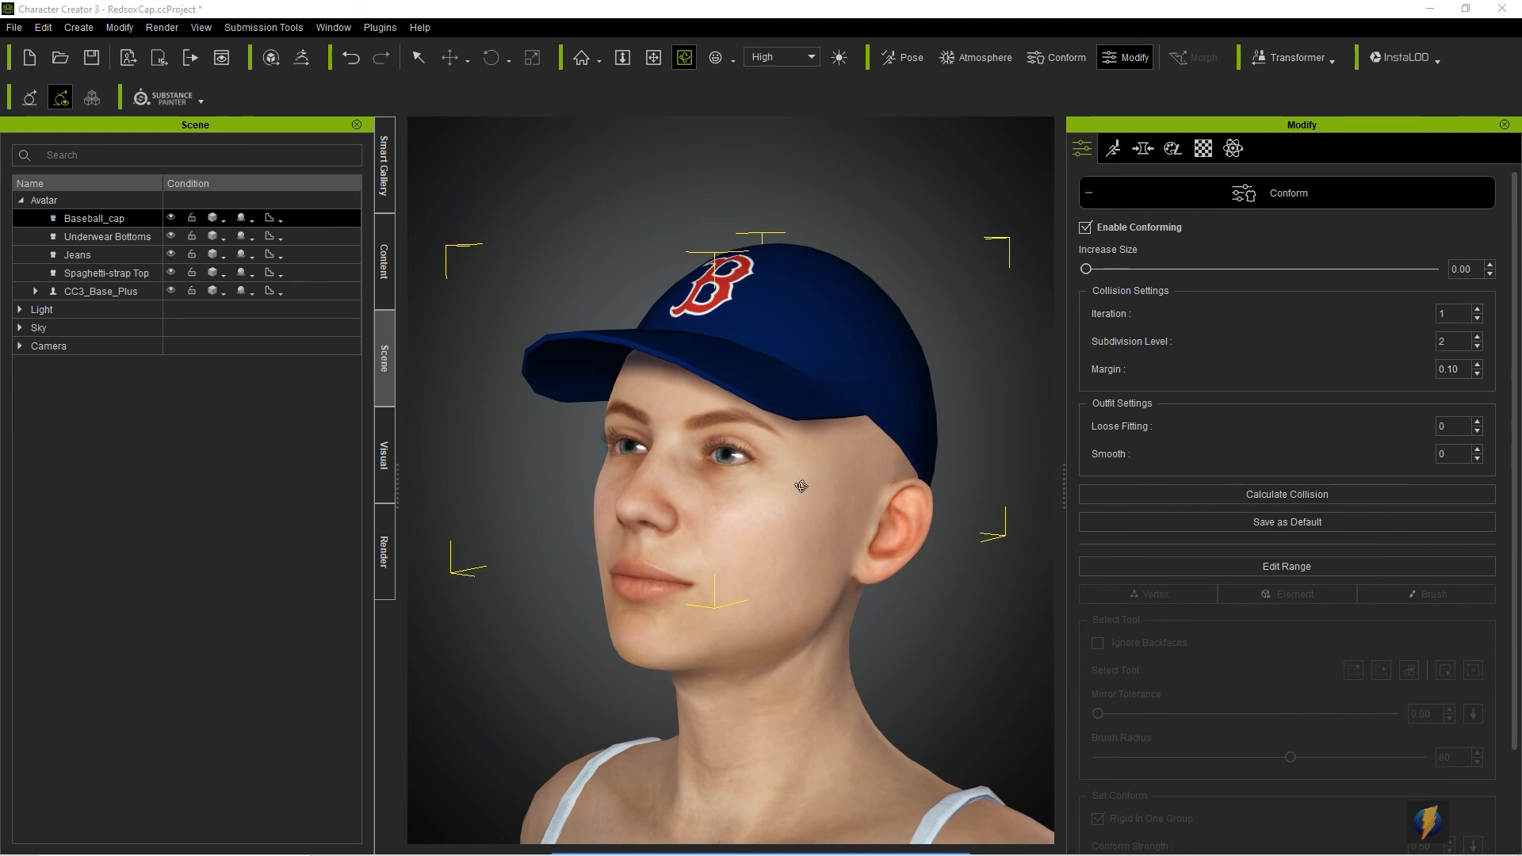
Browse the template and custom Cloth libraries, ending in the custom library's Others category
click(384, 262)
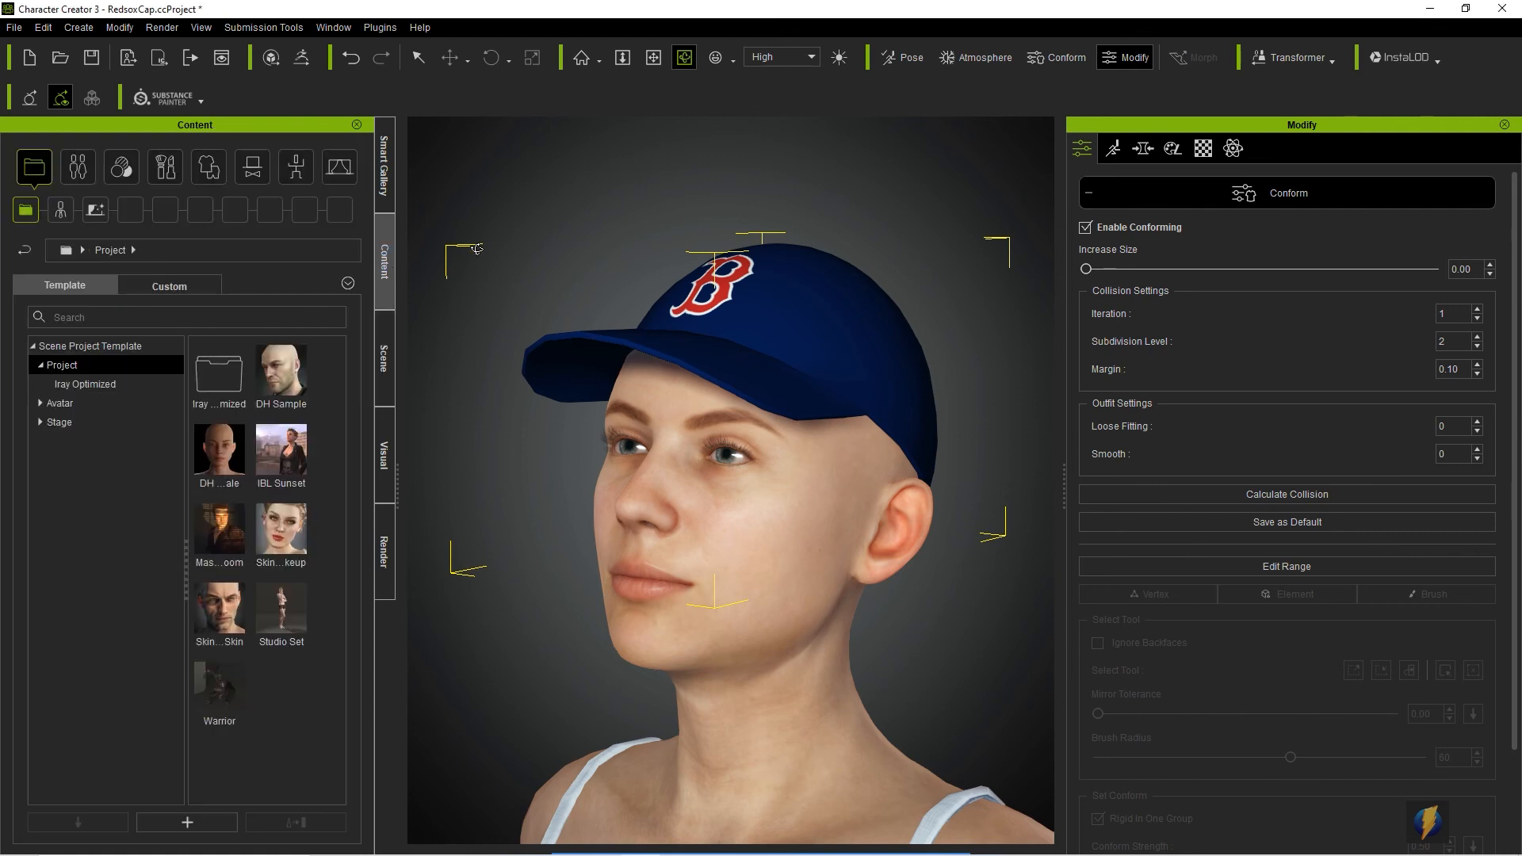
click(211, 168)
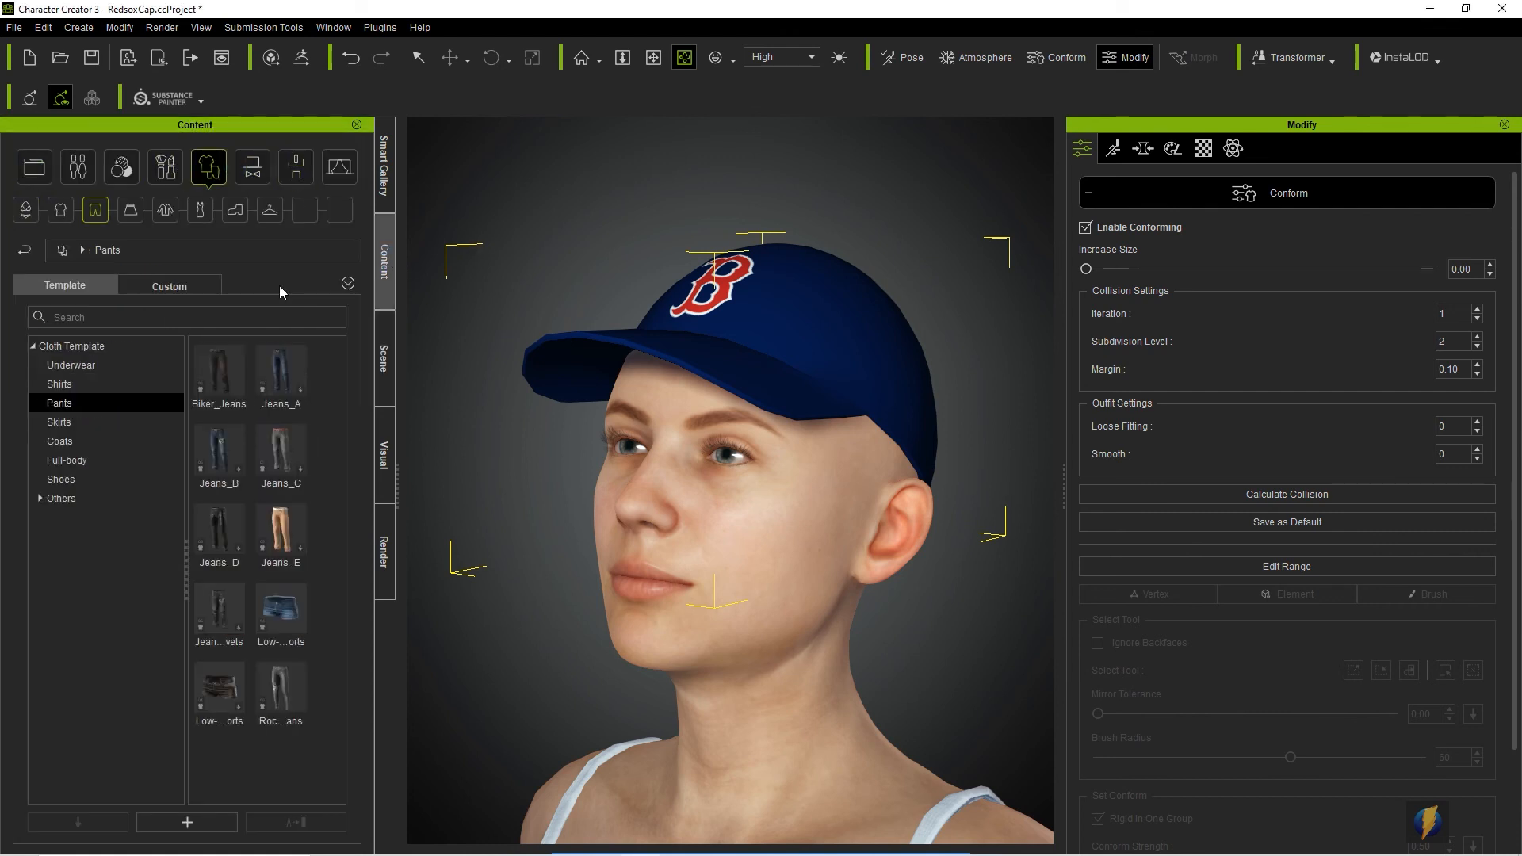
mouse_move(285, 371)
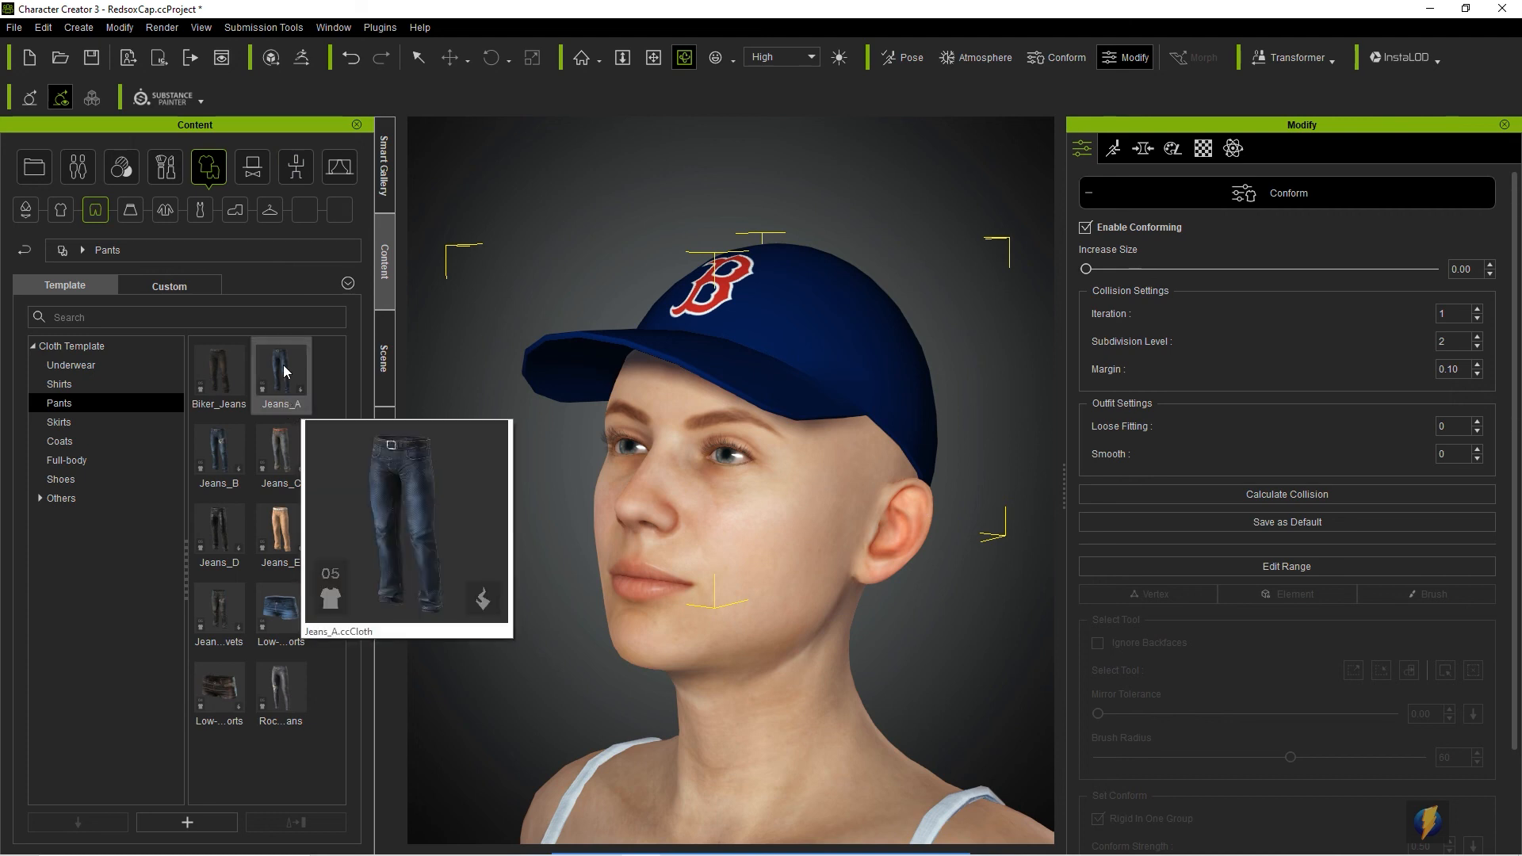
click(198, 287)
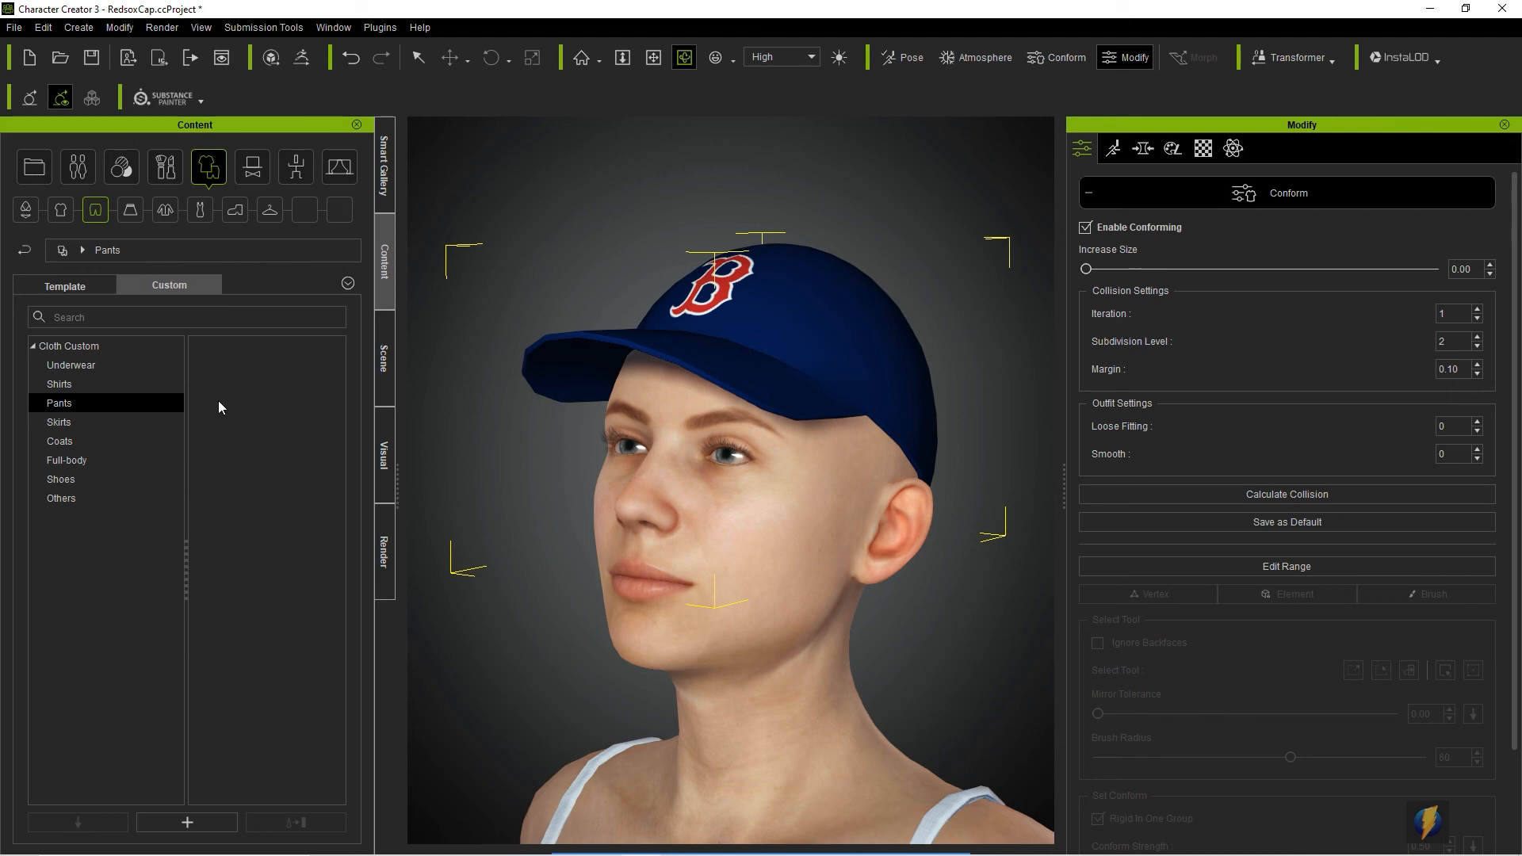
click(60, 498)
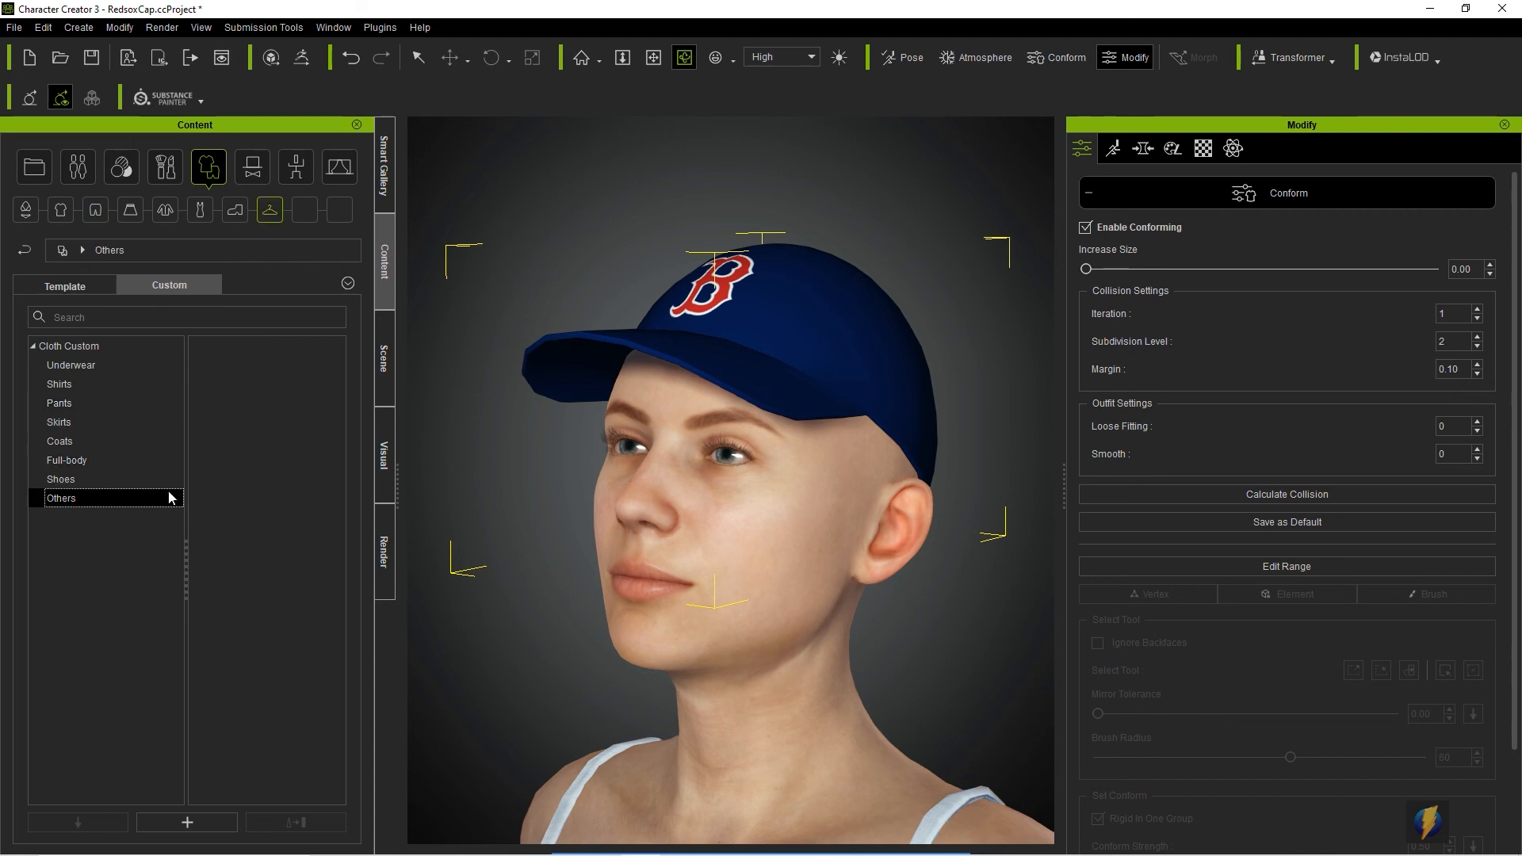
click(87, 289)
click(31, 497)
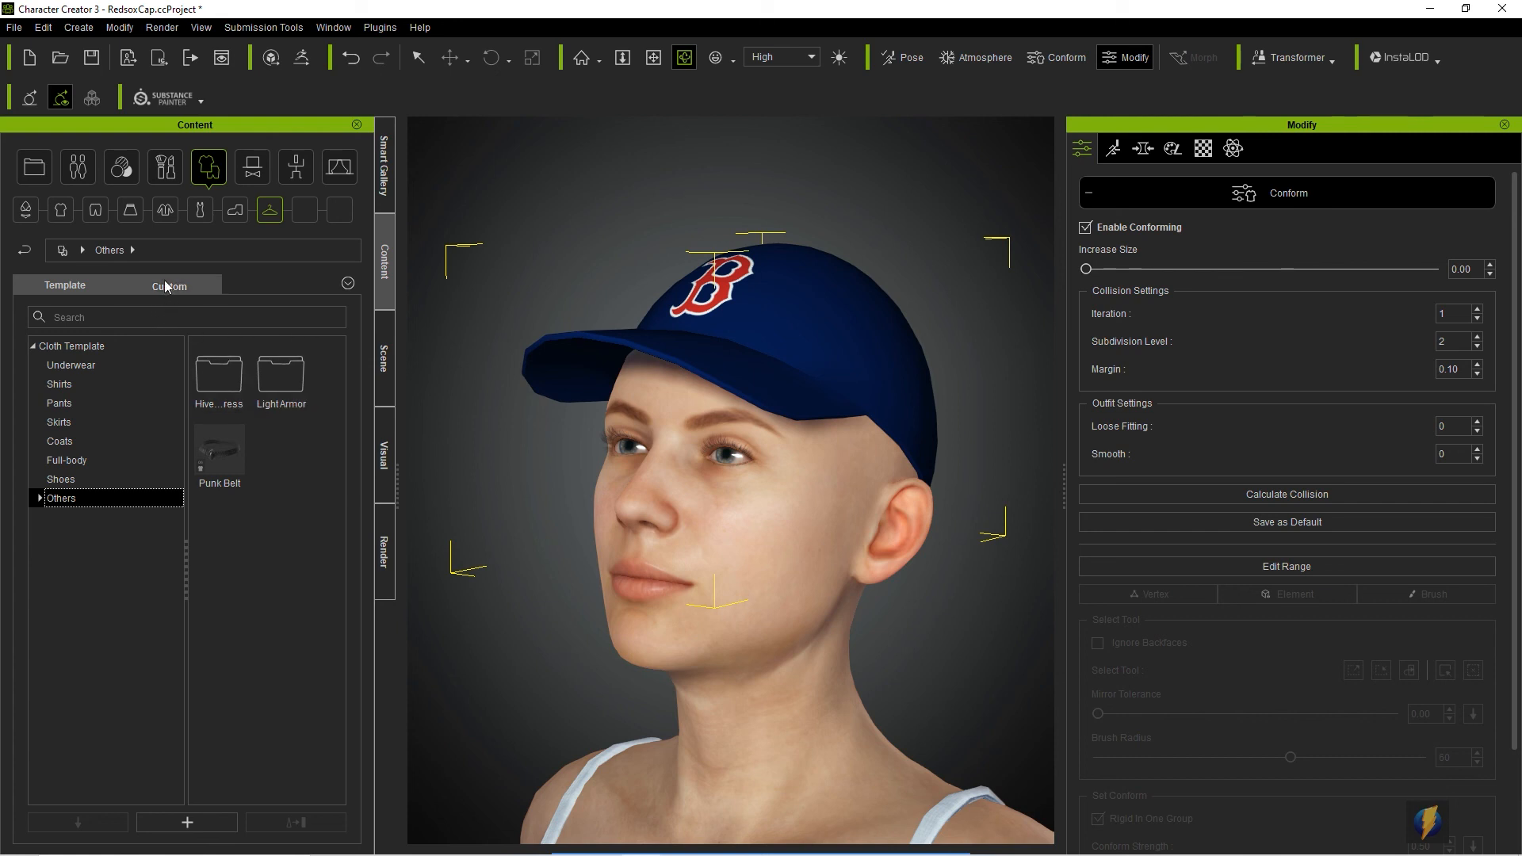
click(208, 286)
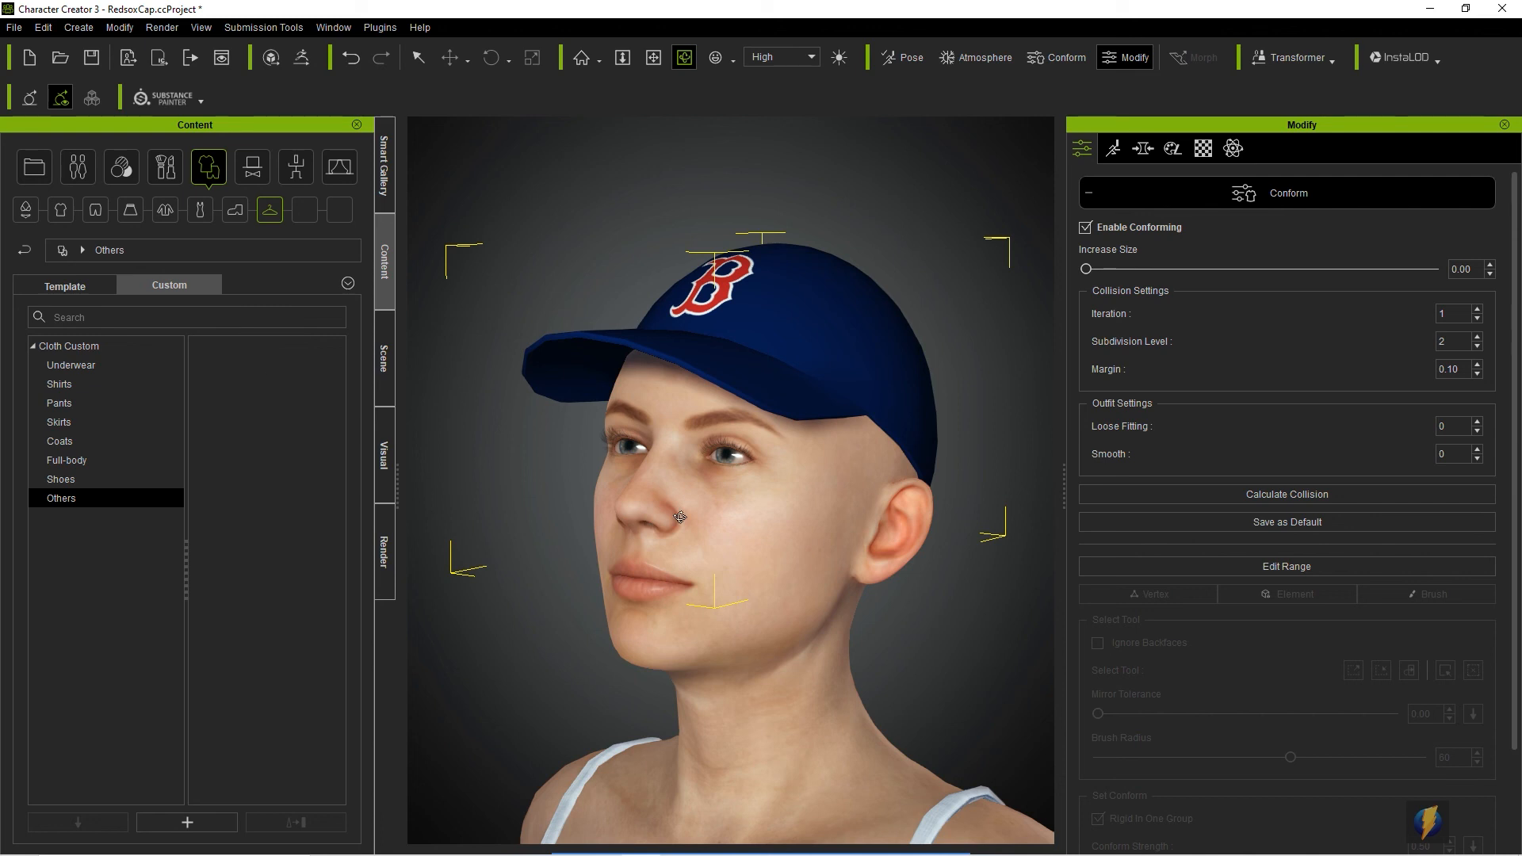
click(381, 361)
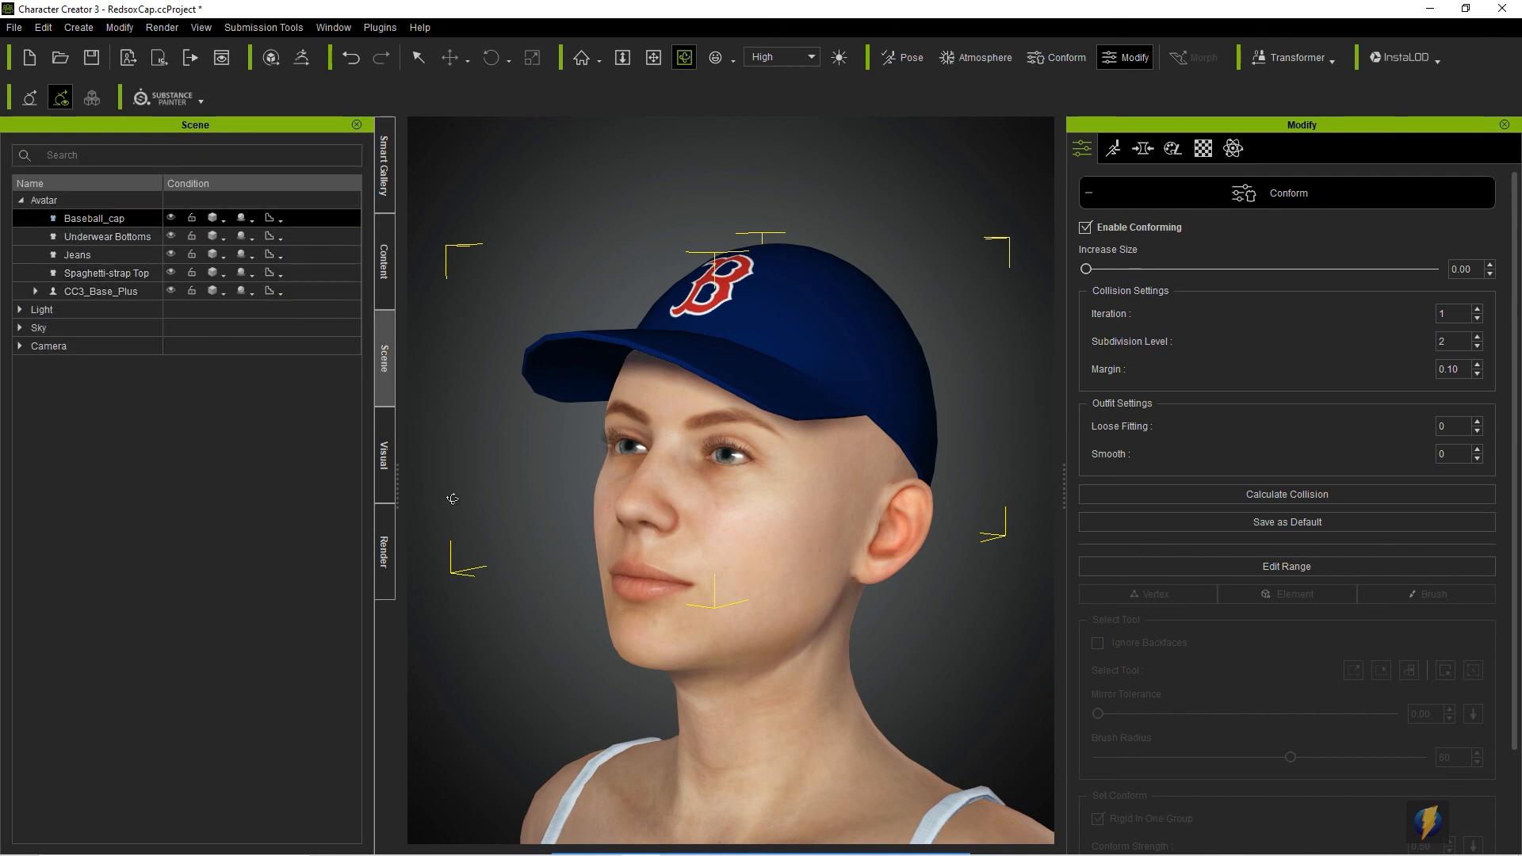
click(385, 261)
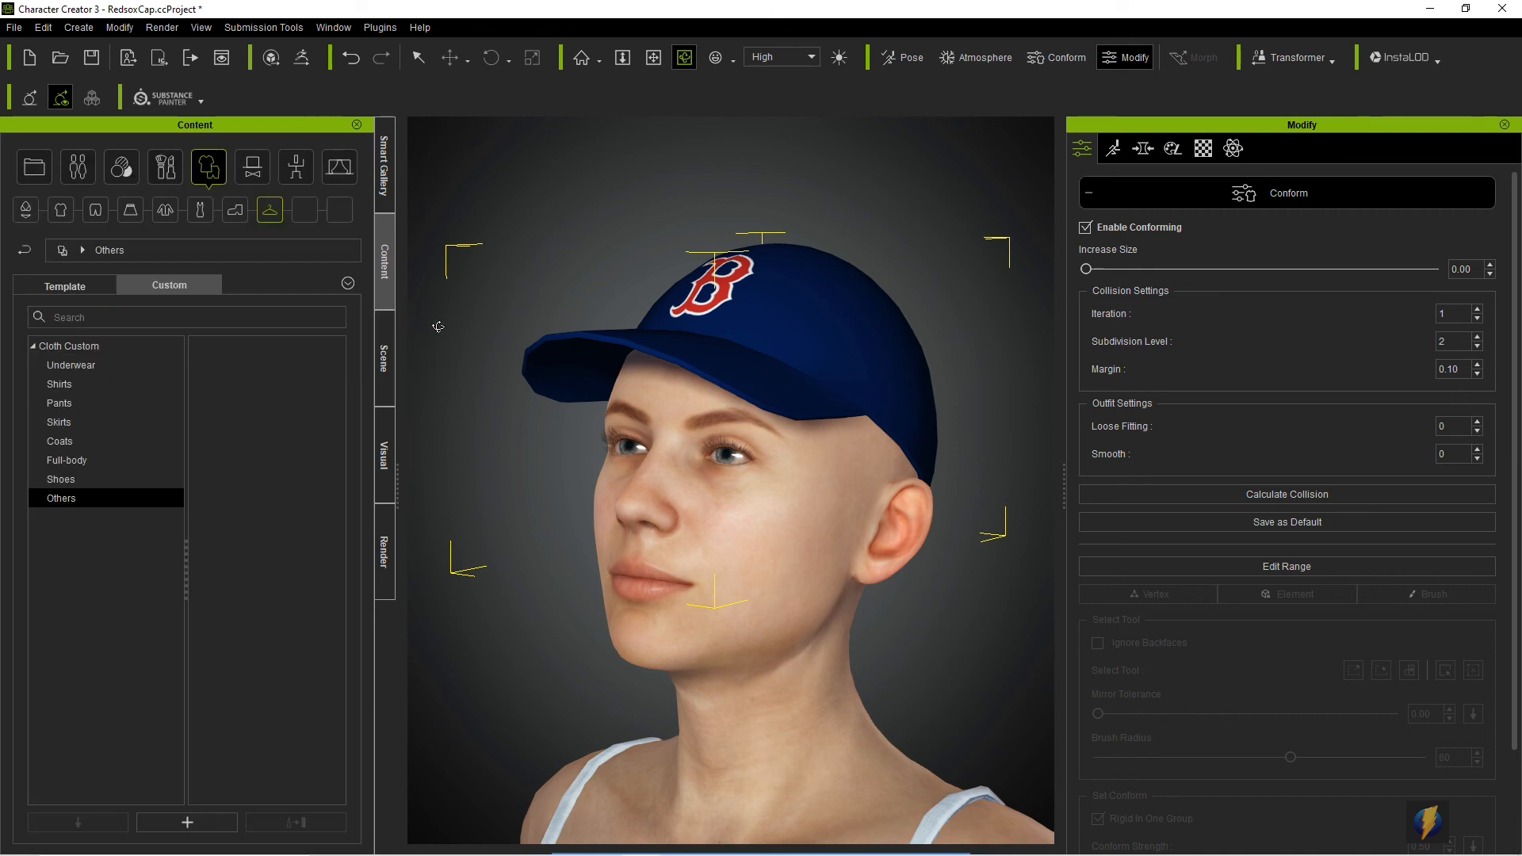
Save the selected cap to the custom Cloth library's Others category with the name Baseball Cap
click(191, 822)
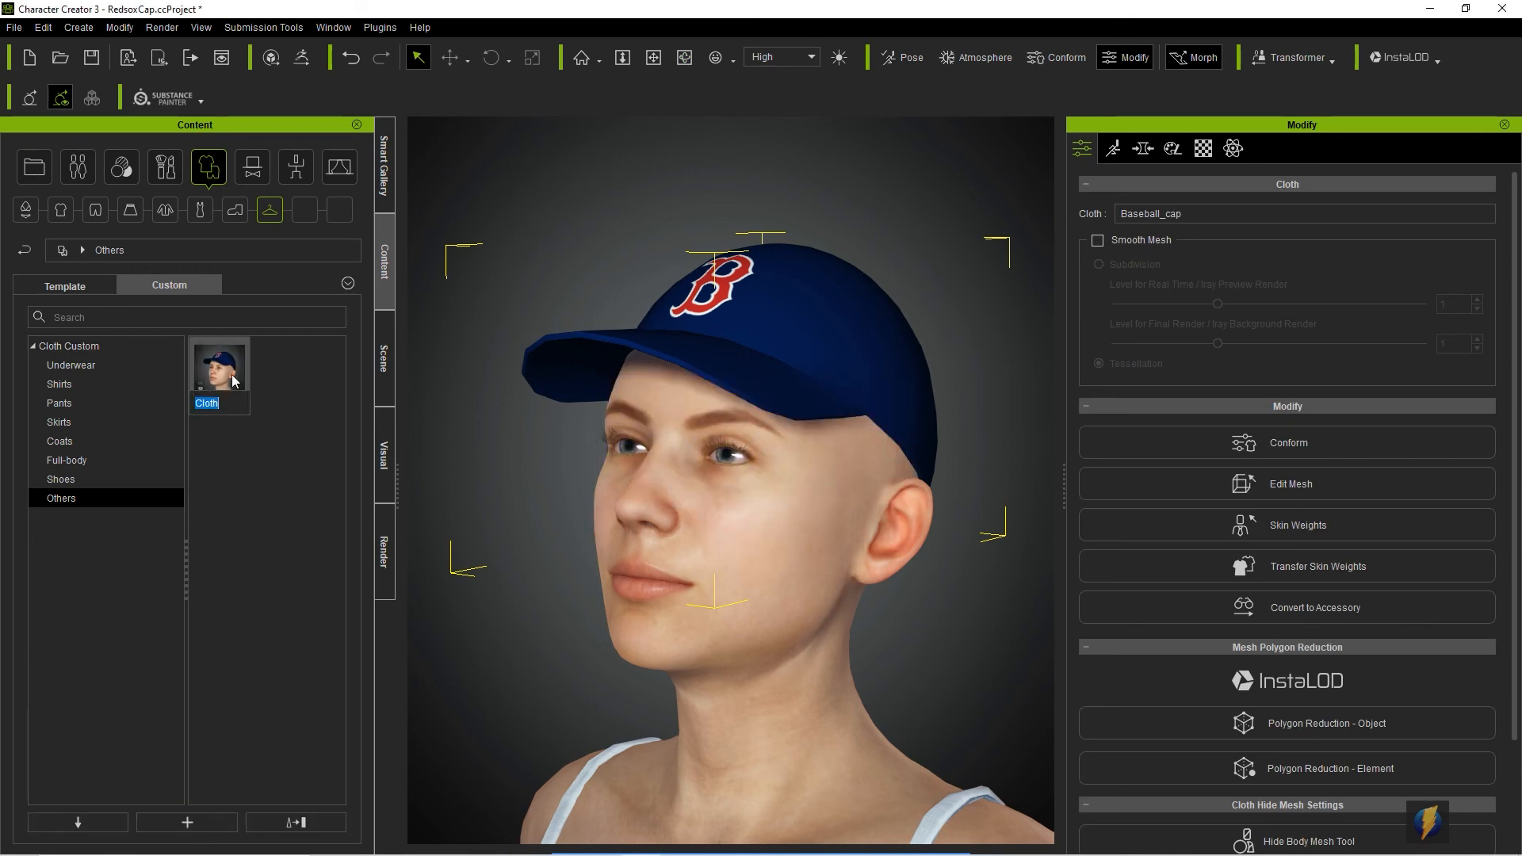
mouse_move(229, 408)
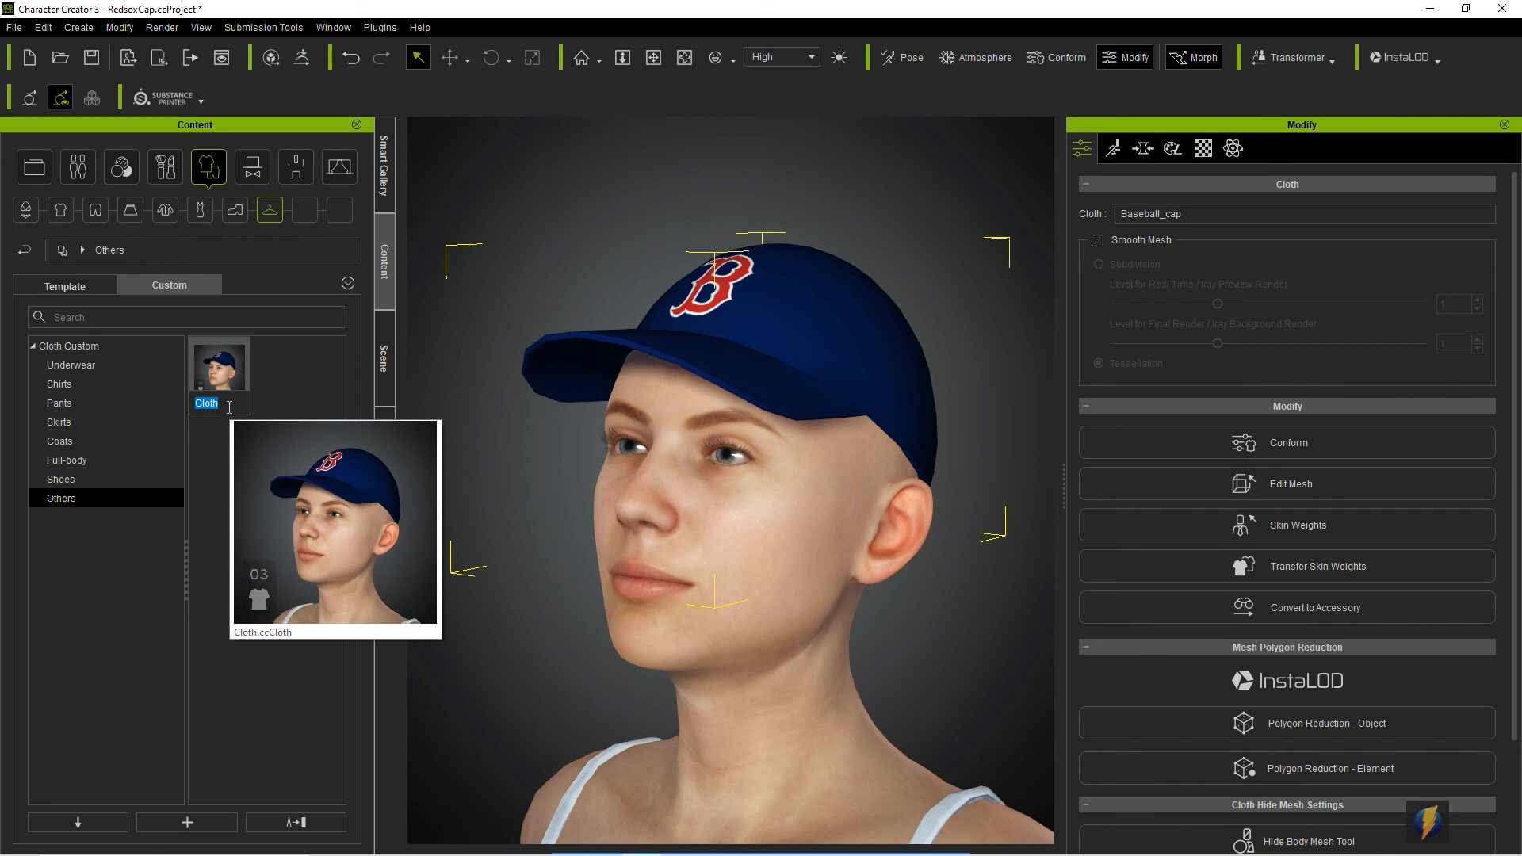
text(Ba)
text(seBall)
key(BackSpace)
key(BackSpace)
key(BackSpace)
key(BackSpace)
text(ball)
text( Cap)
key(Return)
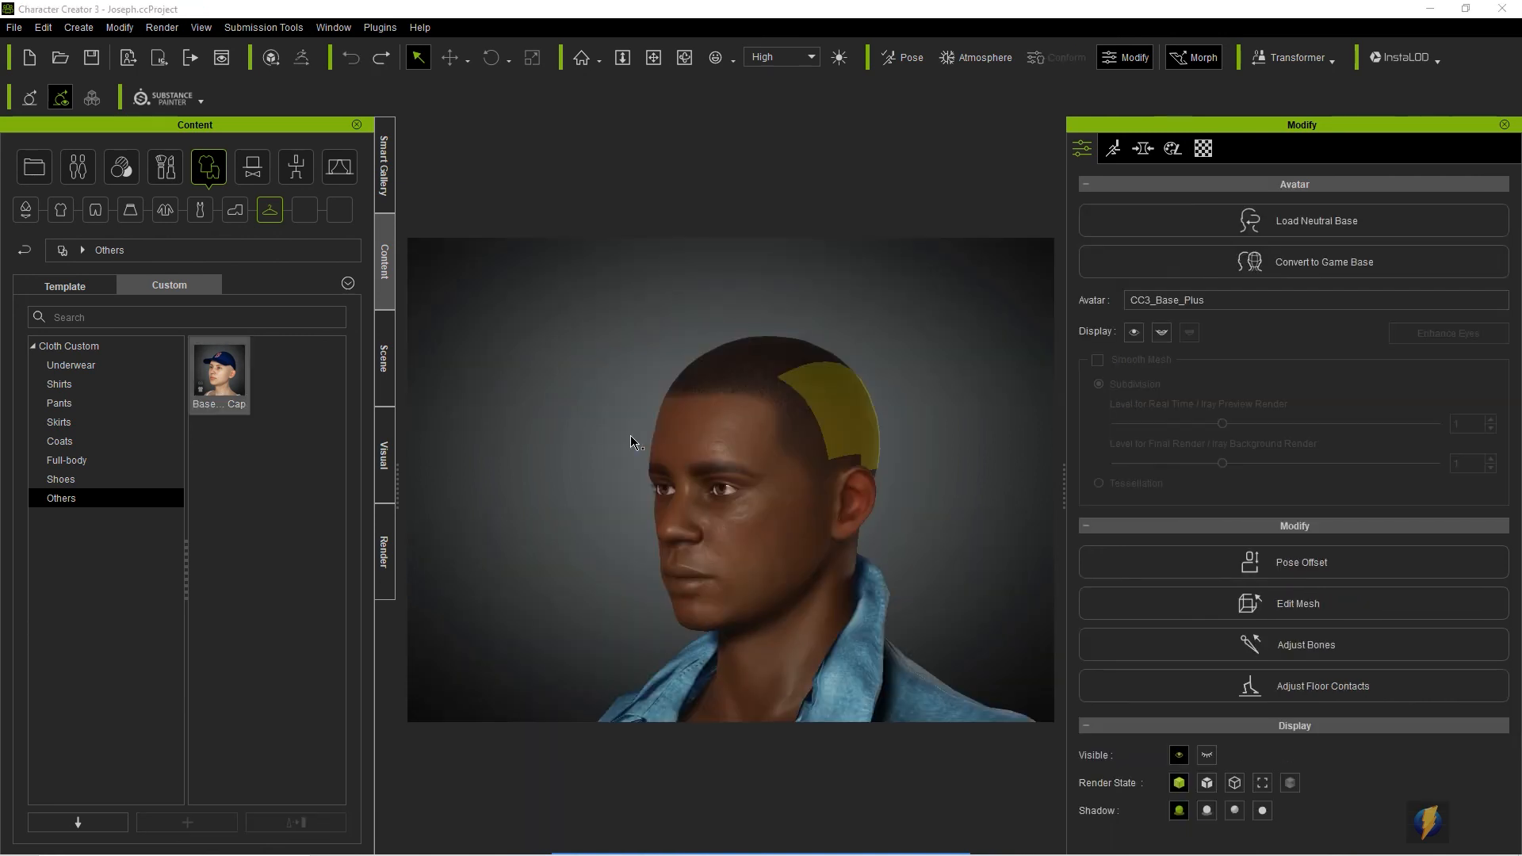
Apply the saved Baseball Cap from the custom Cloth library to the male character in the denim shirt
drag(674, 452, 1030, 484)
key(c)
mouse_move(594, 513)
mouse_down()
mouse_move(1138, 526)
mouse_move(679, 520)
mouse_move(595, 536)
mouse_up()
scroll(647, 531, down, 5)
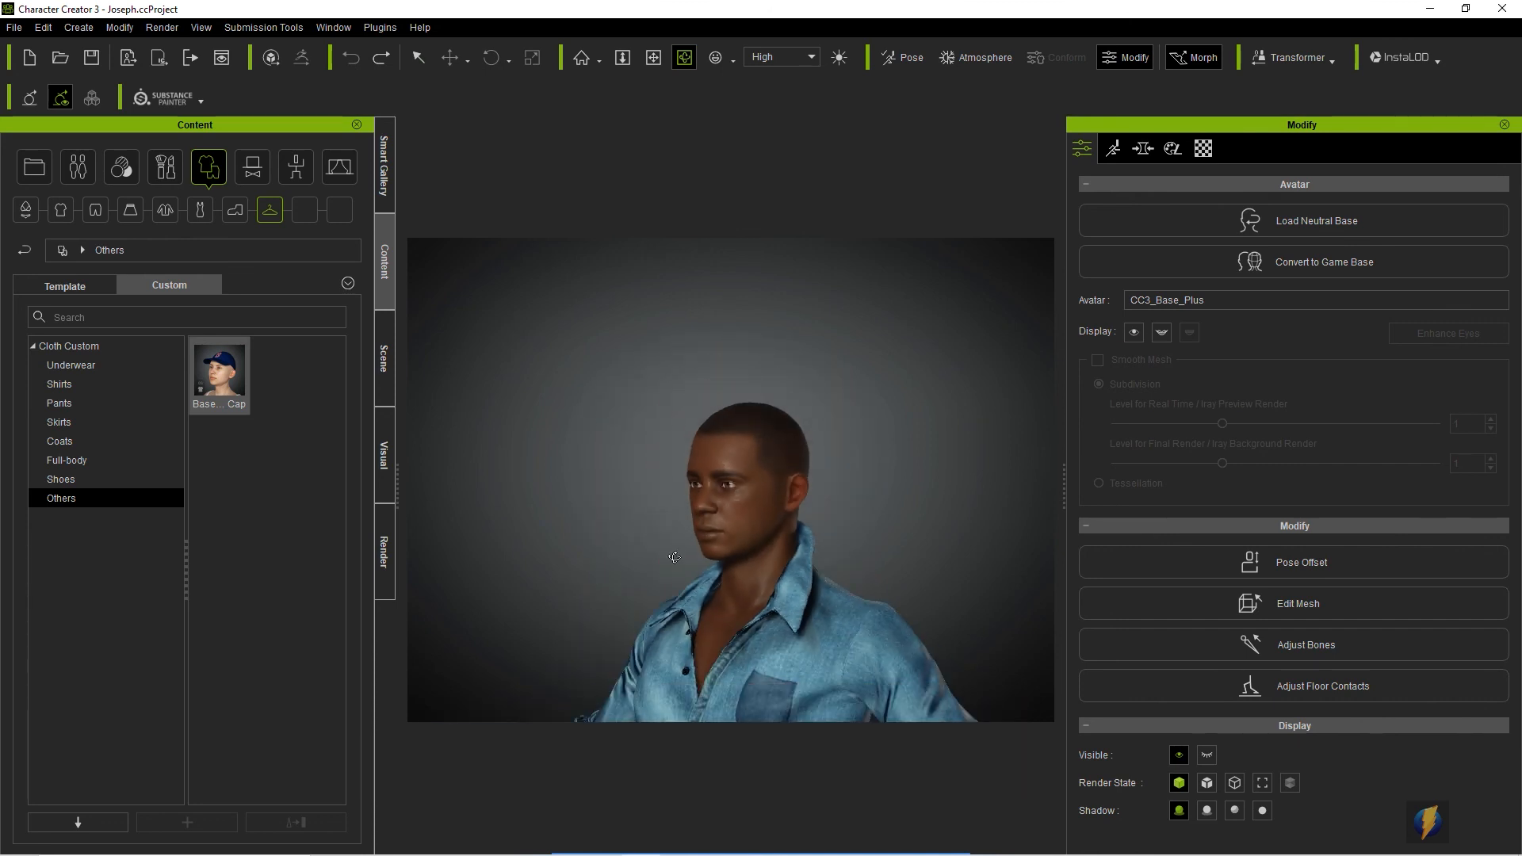
key(x)
mouse_move(653, 591)
mouse_down()
mouse_move(635, 449)
mouse_move(695, 432)
mouse_up()
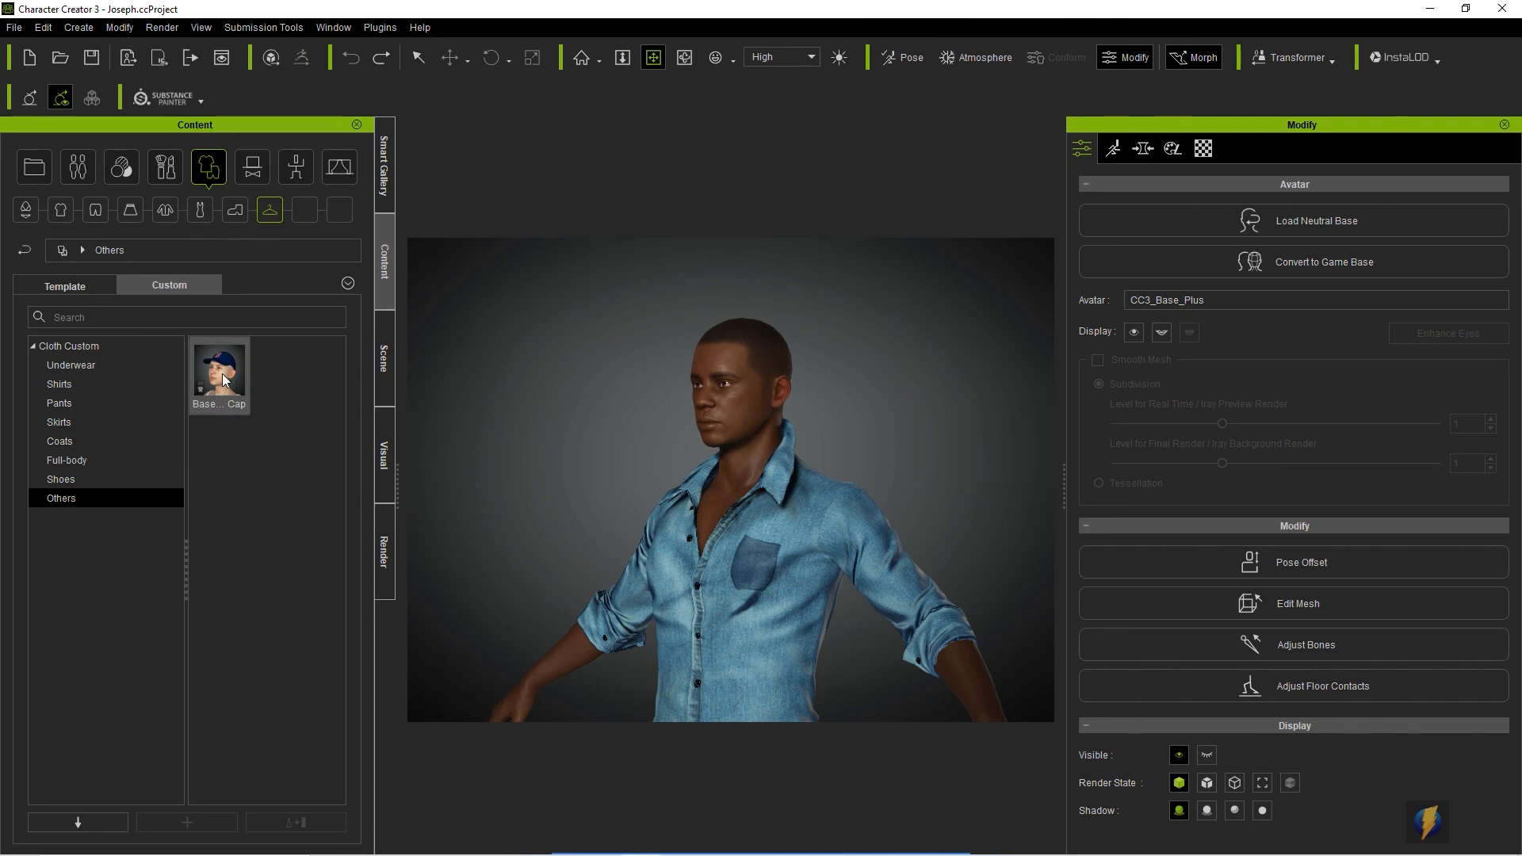
mouse_move(218, 373)
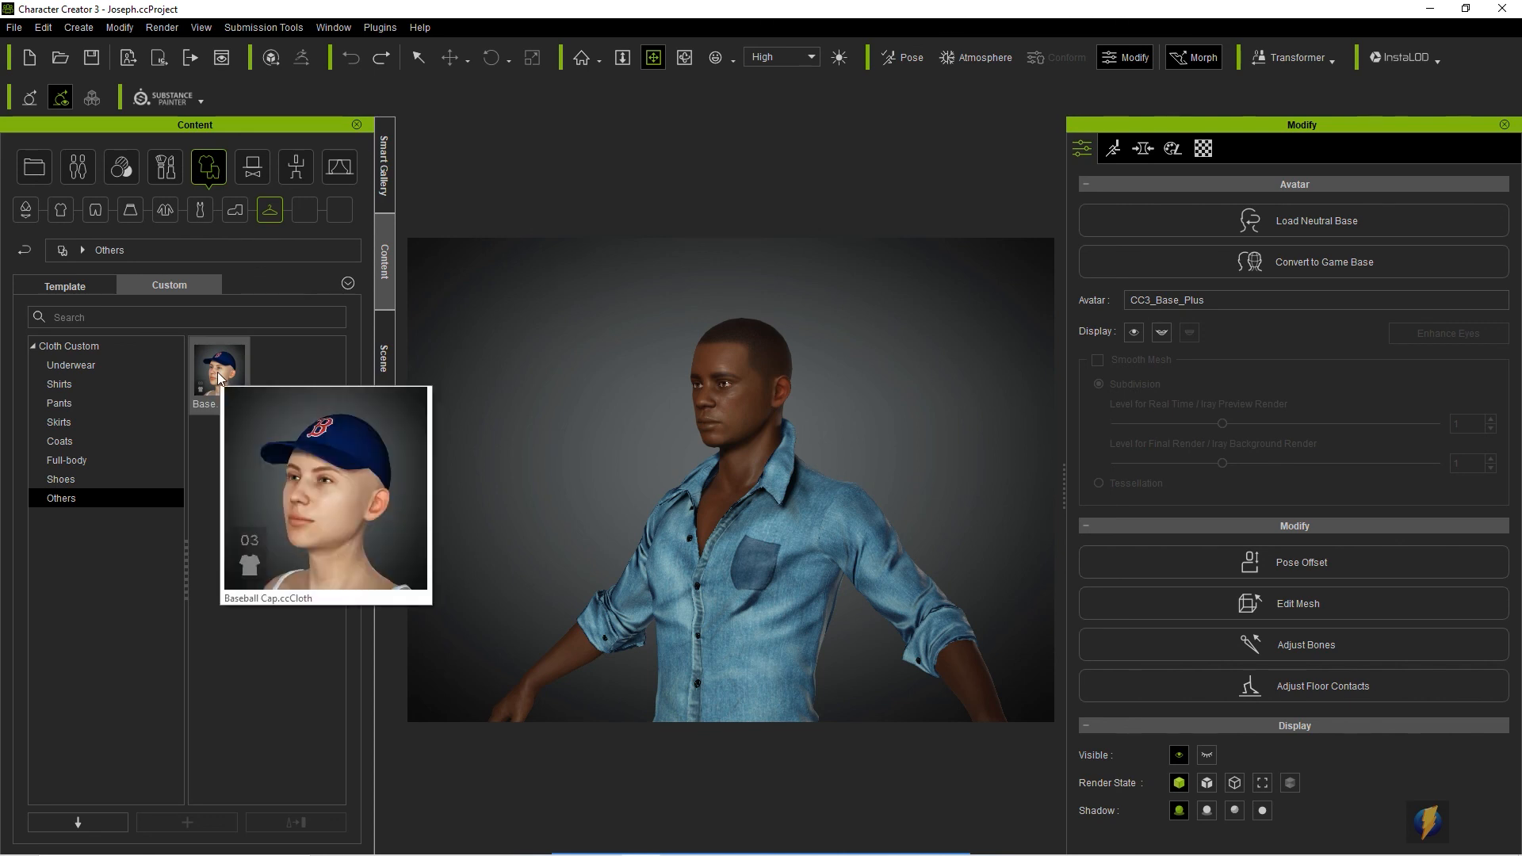
drag(218, 373, 769, 365)
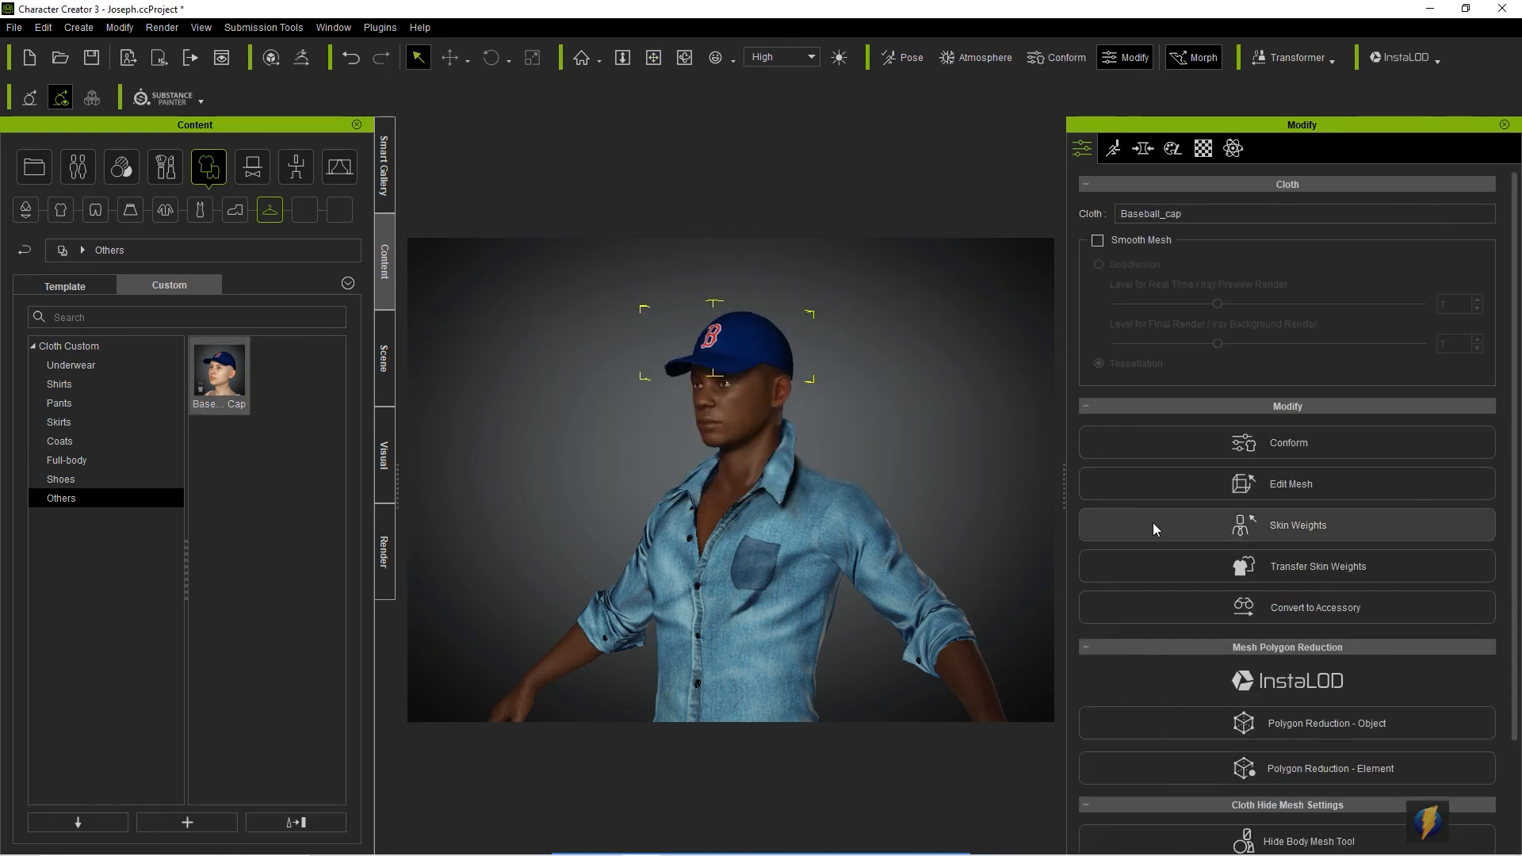
Apply the Model pose from the template Motion library to the male character wearing the cap
click(290, 179)
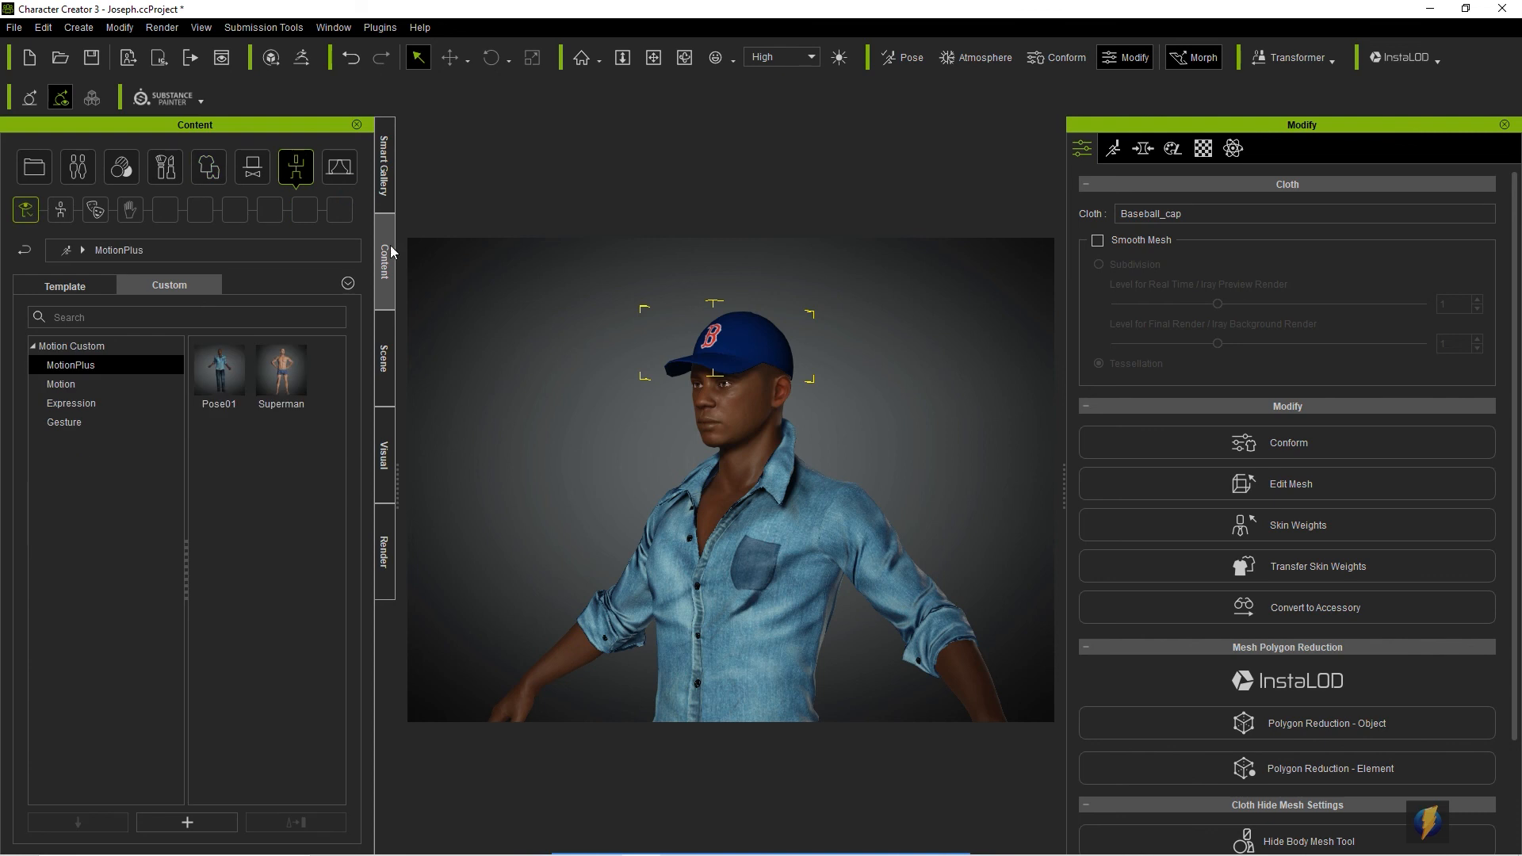
click(67, 385)
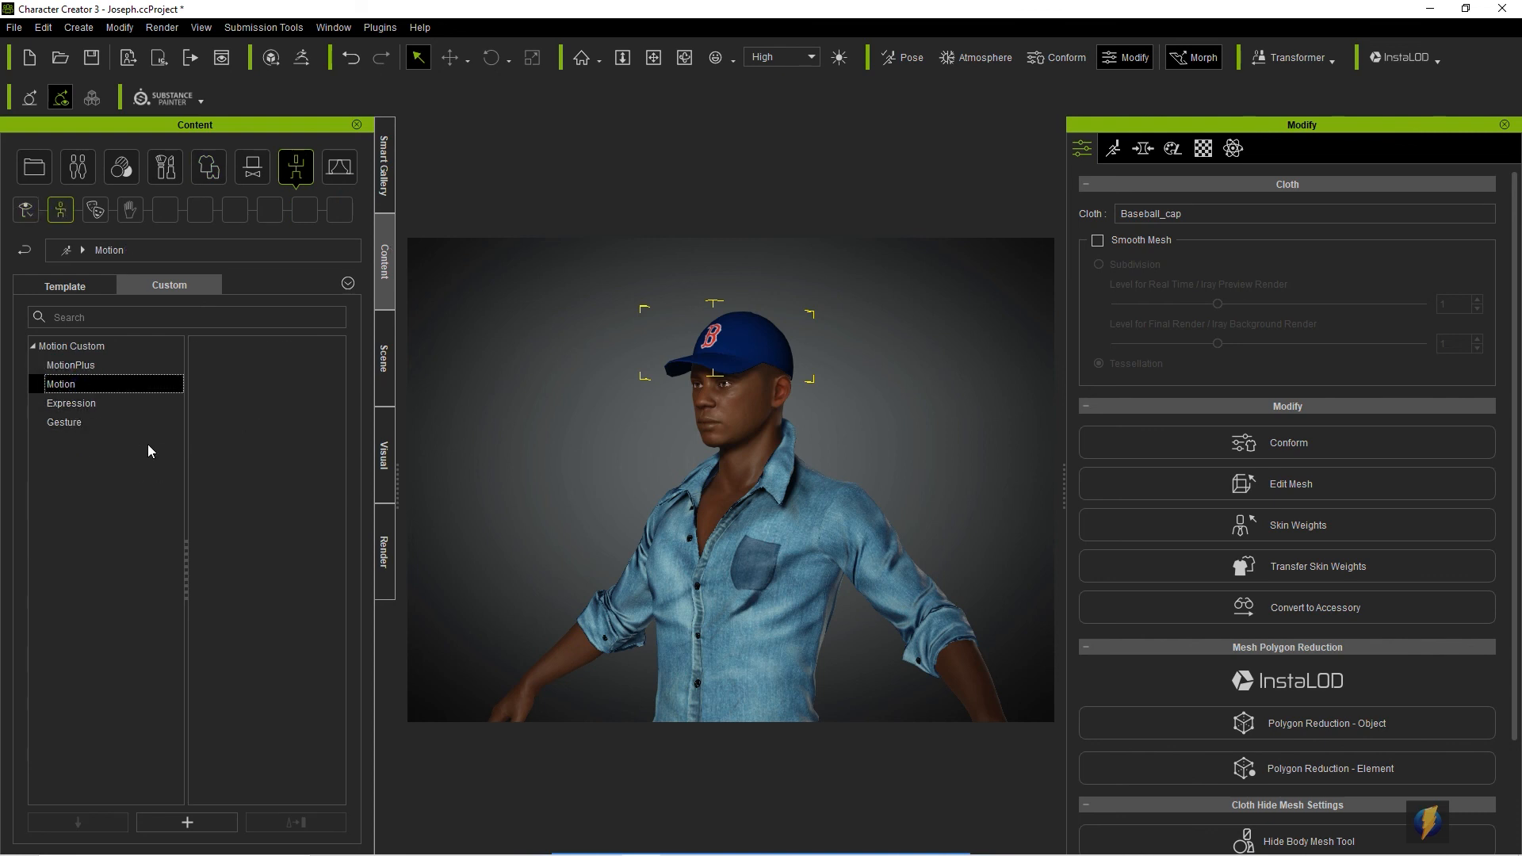
click(73, 286)
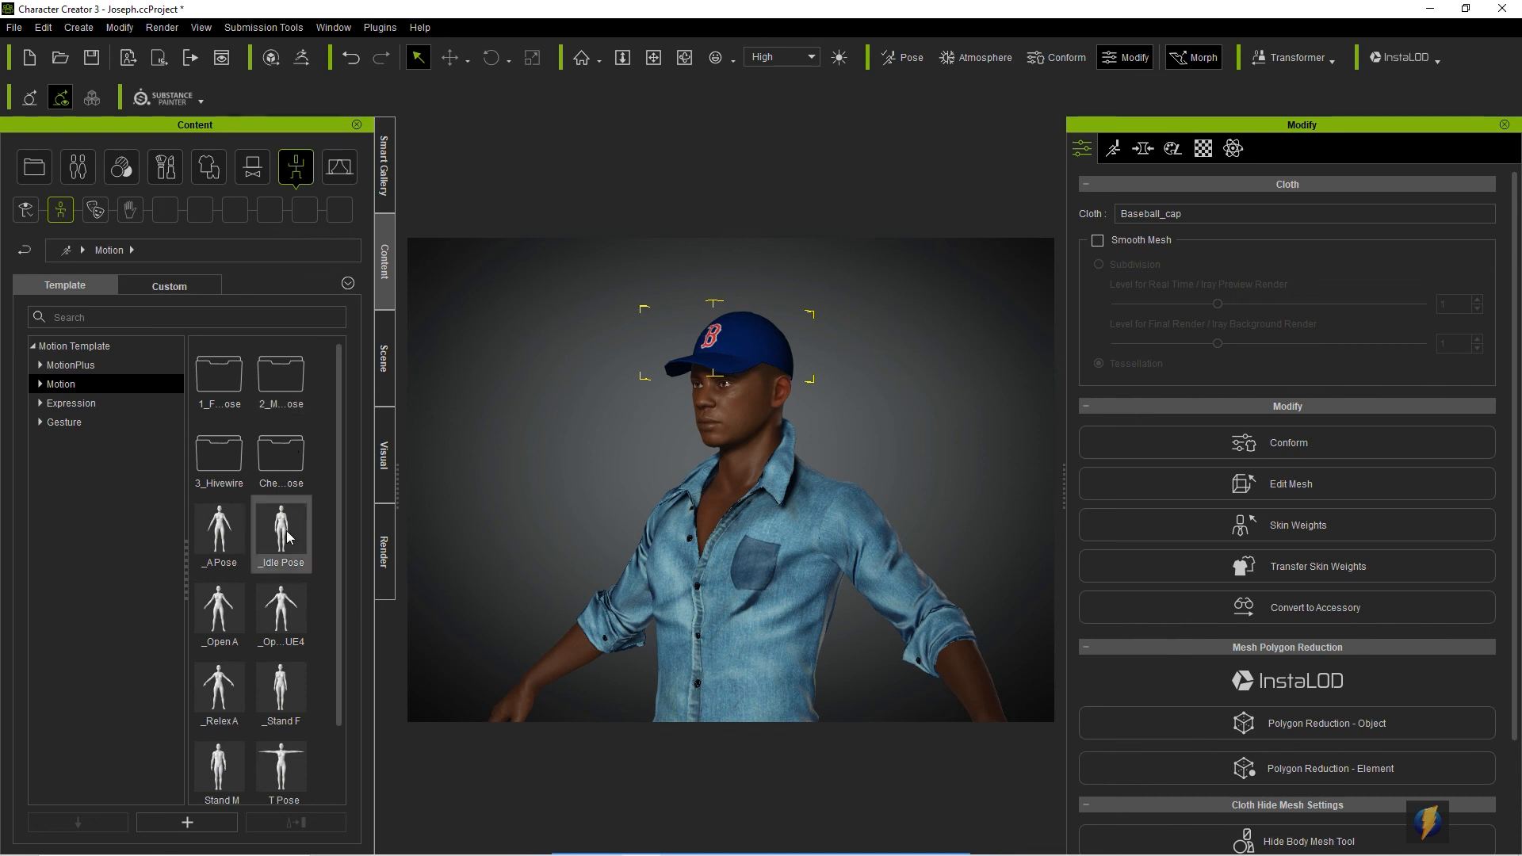
scroll(278, 523, down, 1)
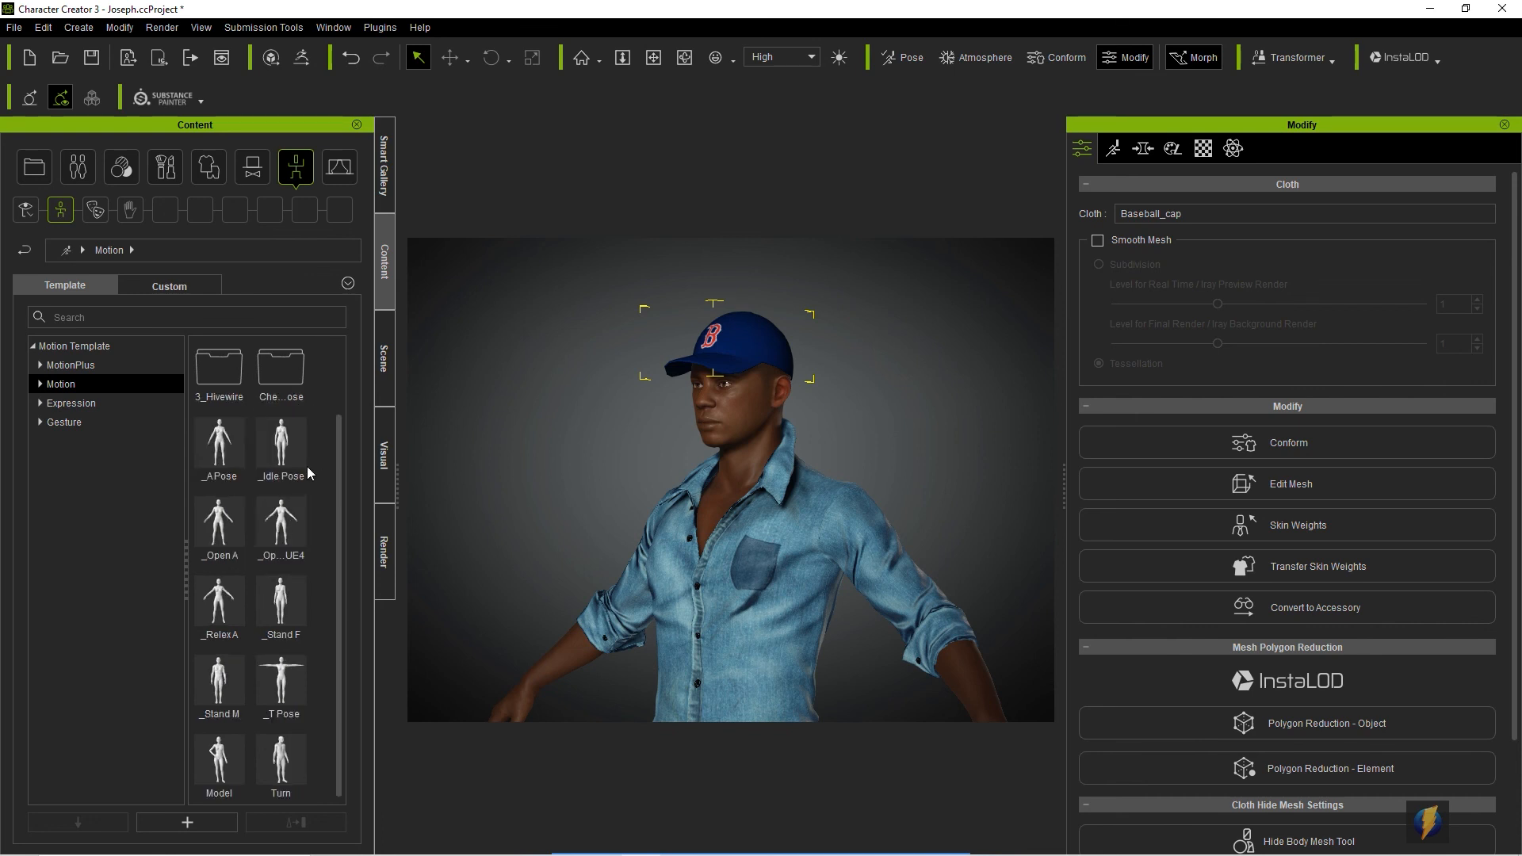
drag(236, 757, 681, 614)
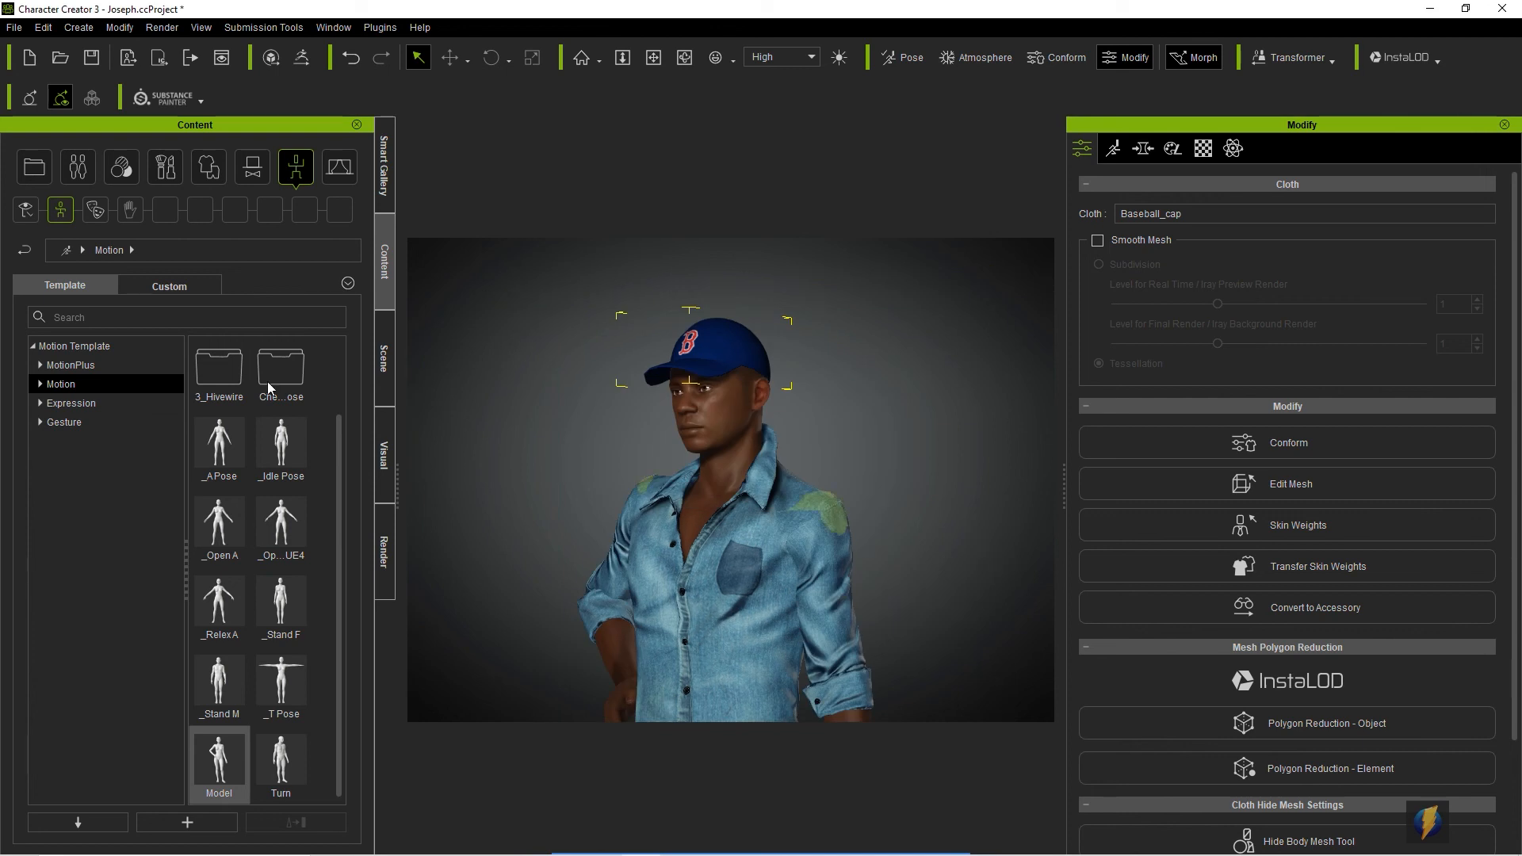
Apply the Standing_02 pose from the 2_Male Pose motion templates to the character and inspect how the cap follows the head
click(39, 386)
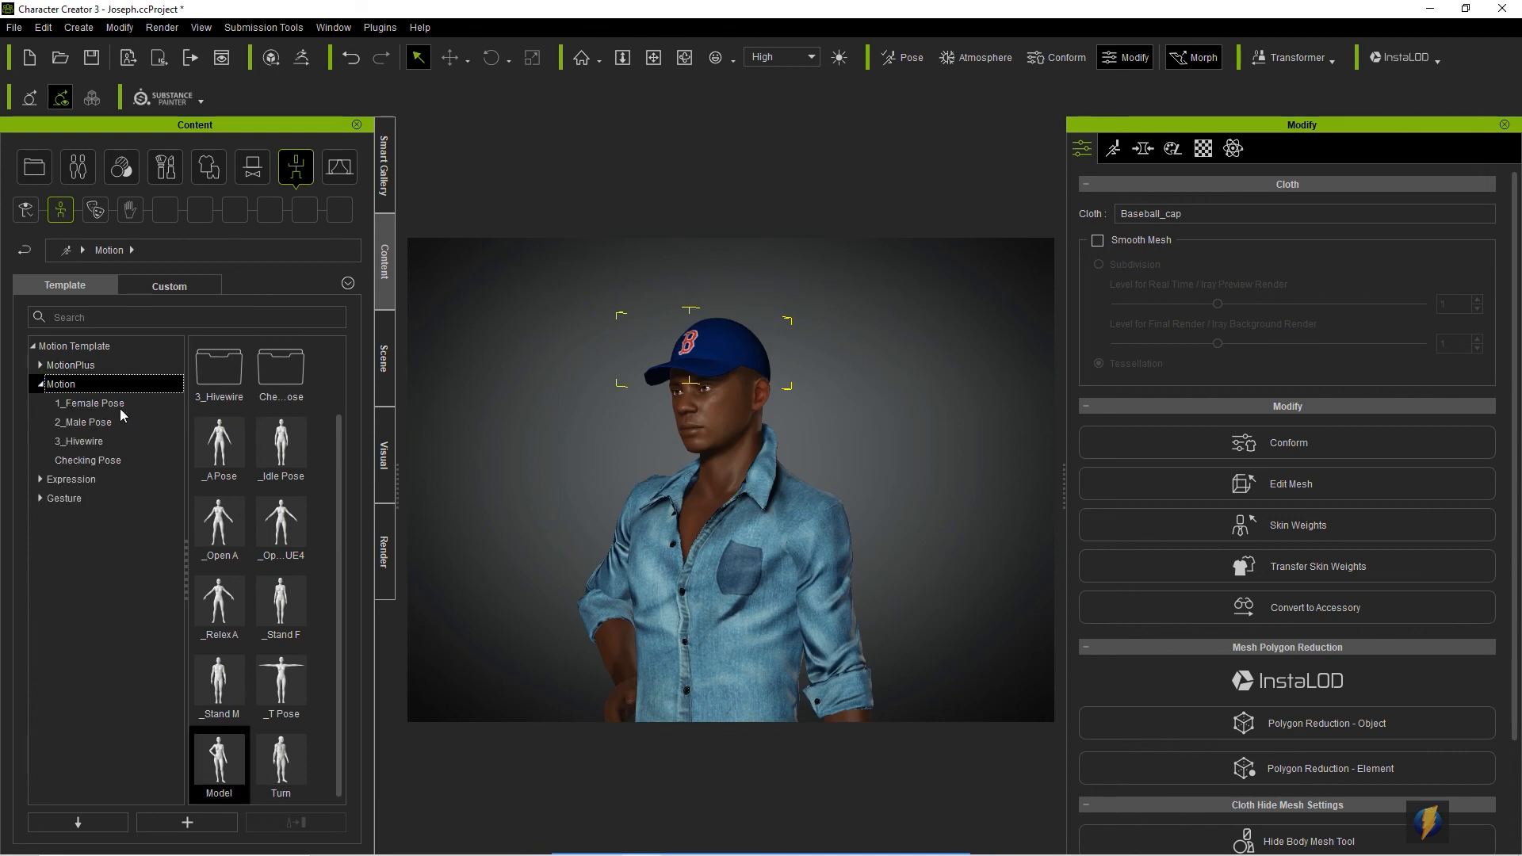
click(91, 422)
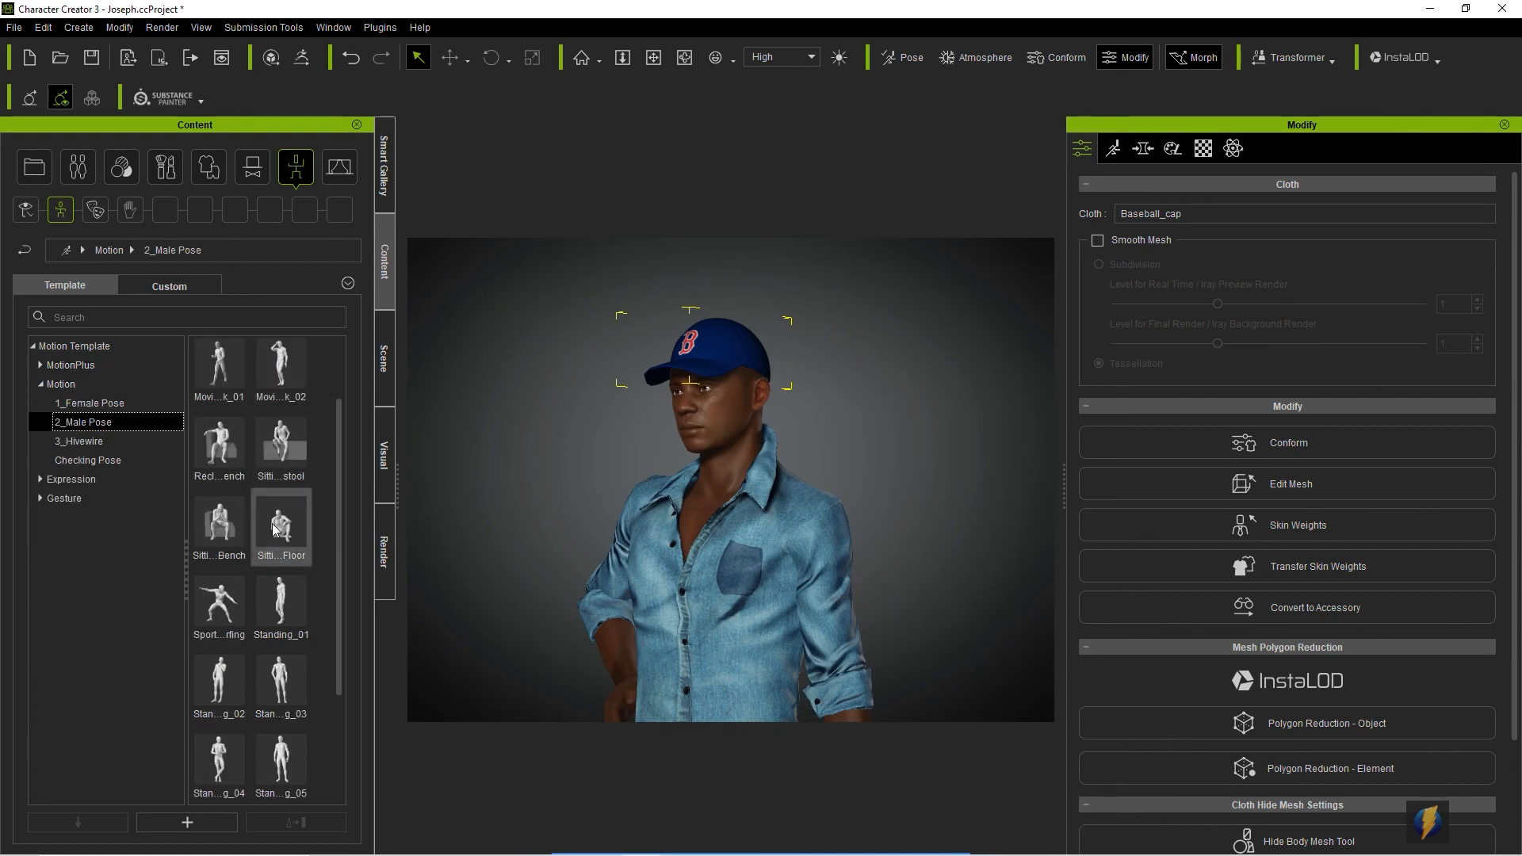
drag(229, 687, 733, 618)
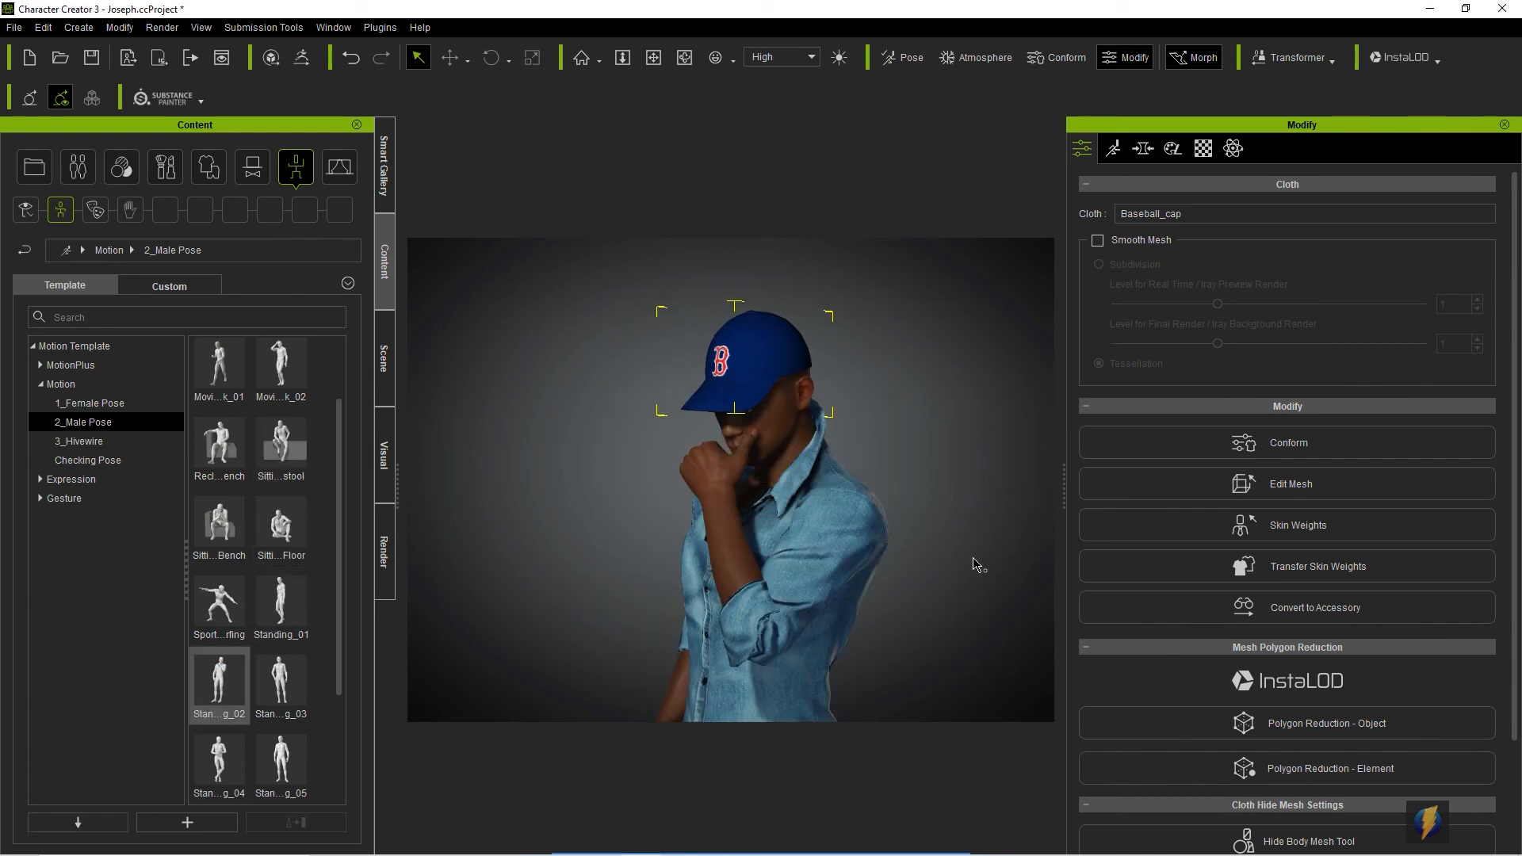
scroll(972, 564, up, 3)
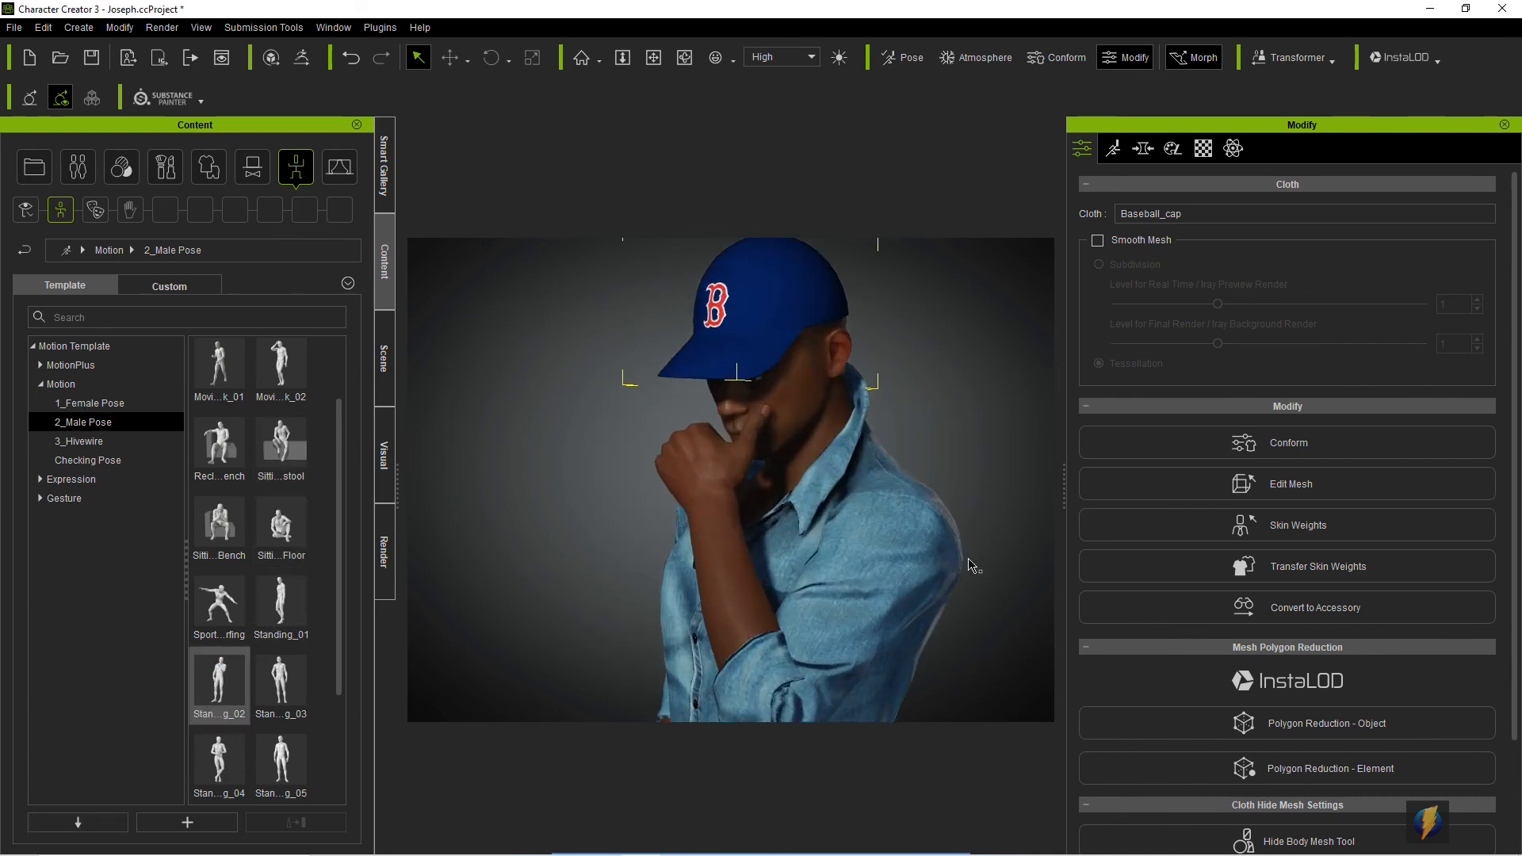
key(a)
drag(900, 442, 815, 503)
key(s)
drag(580, 554, 1031, 405)
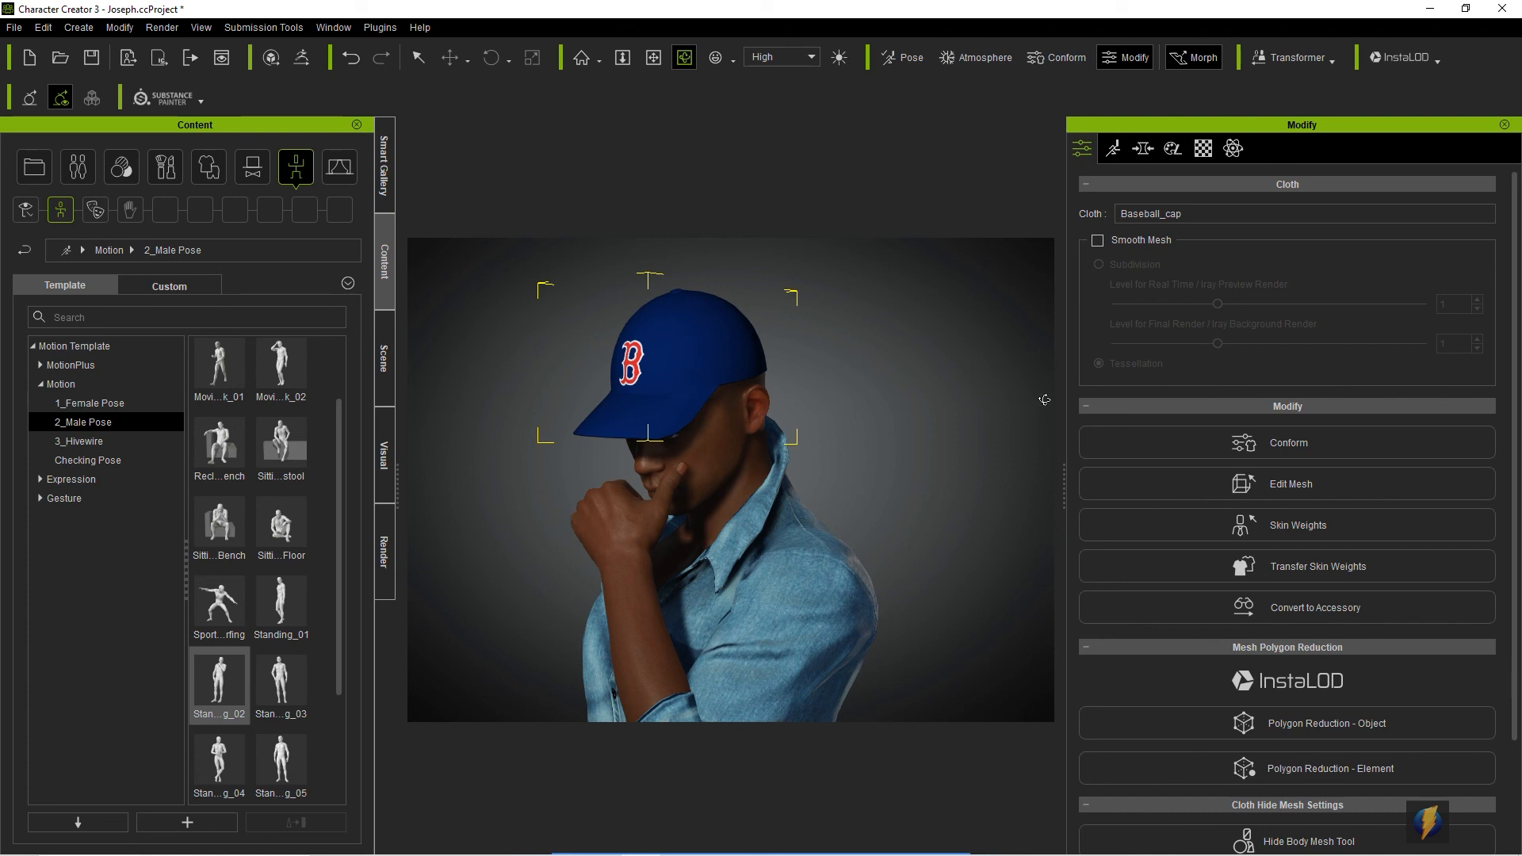